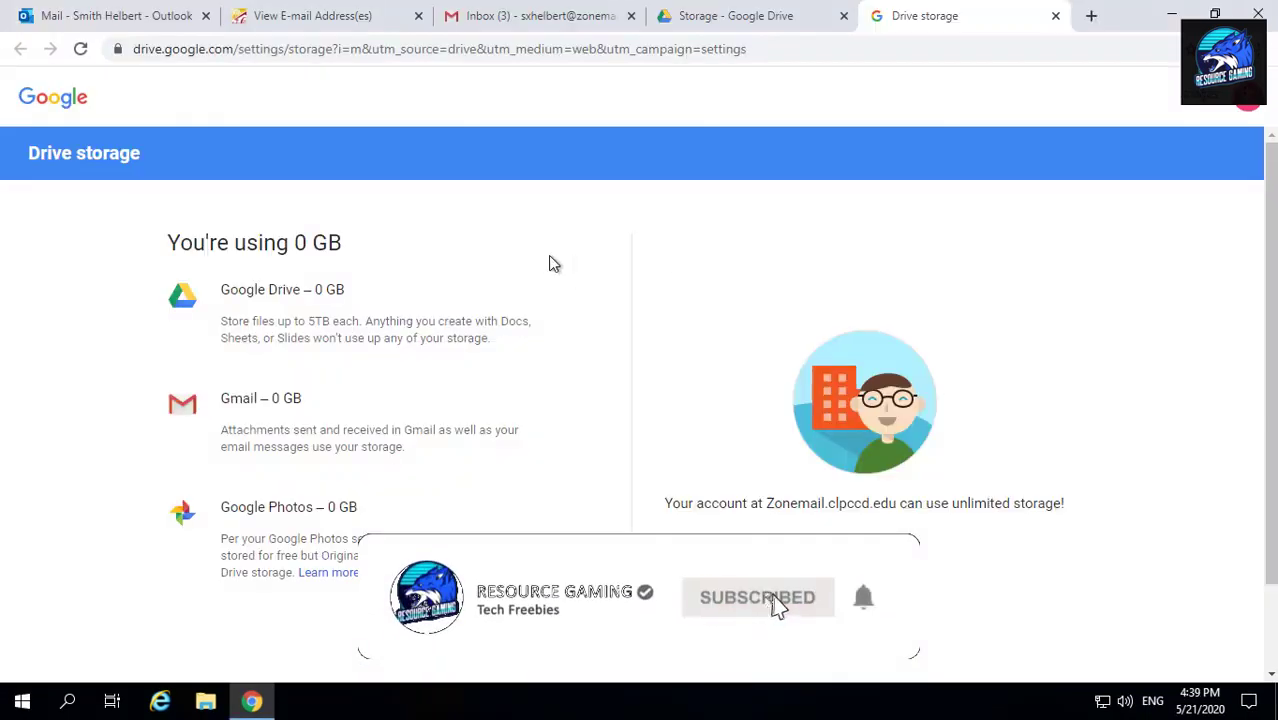
# Highlight the Google Drive storage description paragraph, then clear the selection
pyautogui.tripleClick(308, 337)
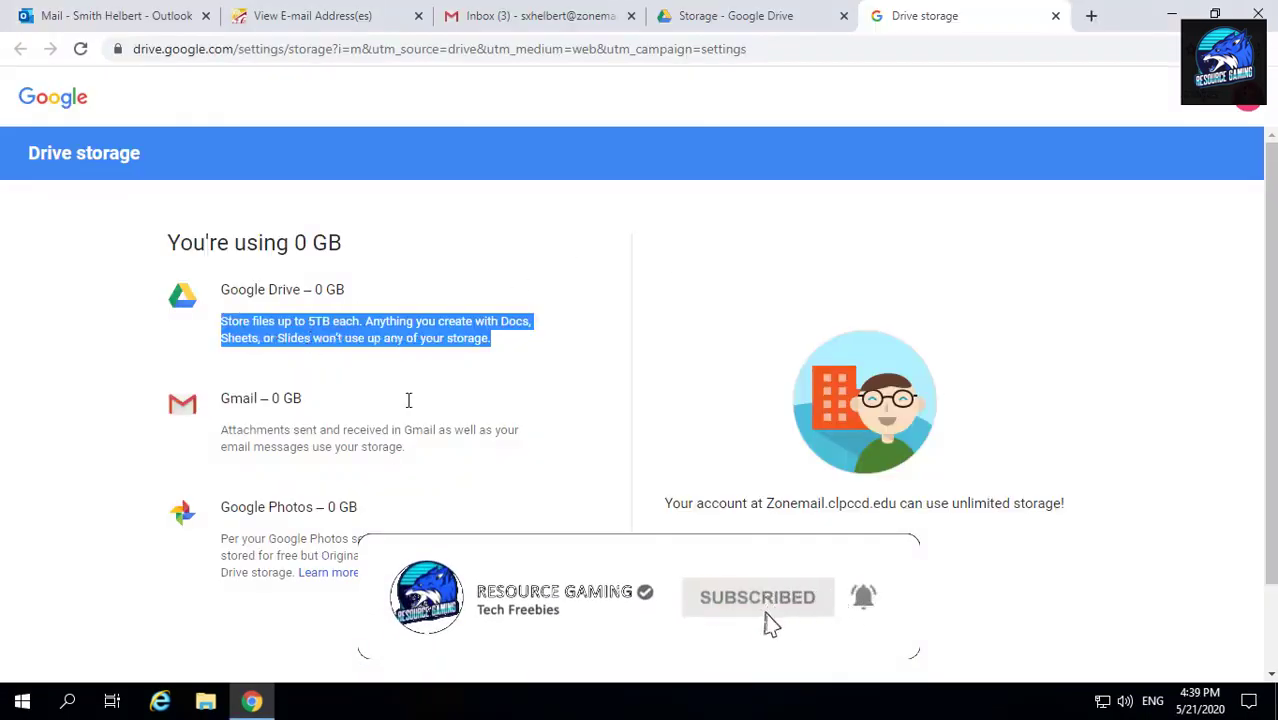
pyautogui.click(394, 371)
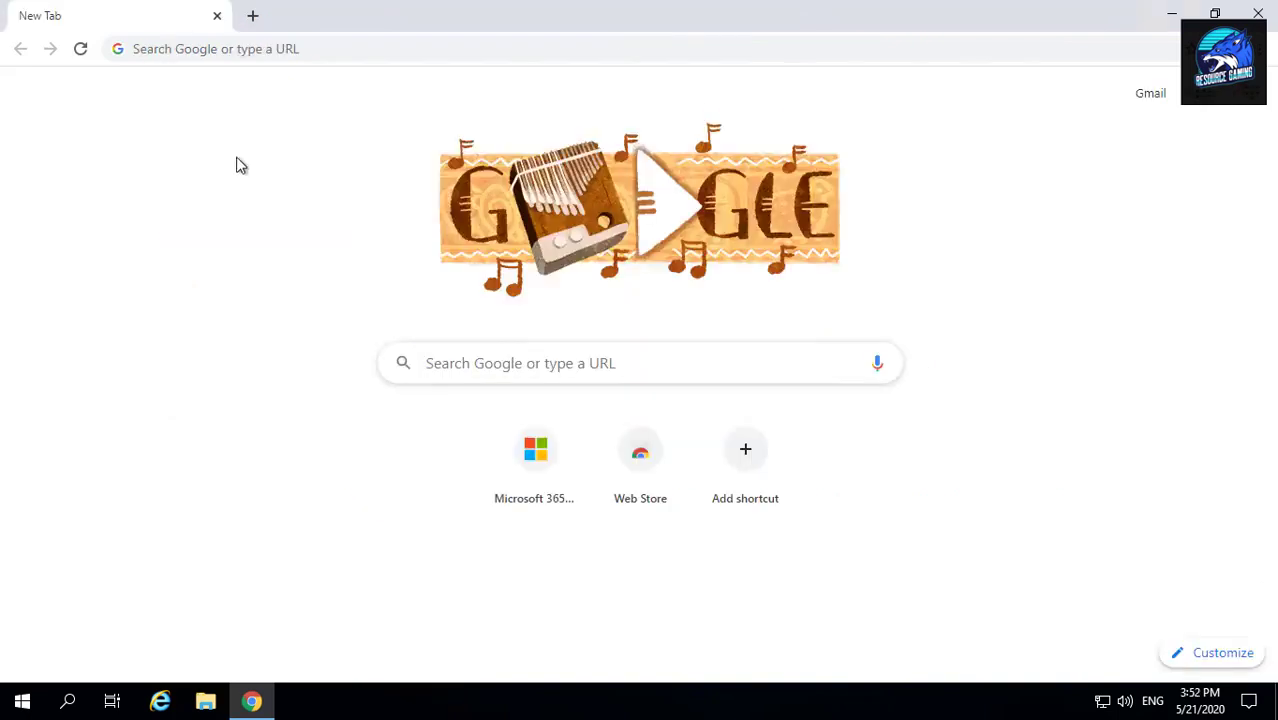
# Search the web for 'cccapply' and open the CCCApply home page result
pyautogui.click(199, 58)
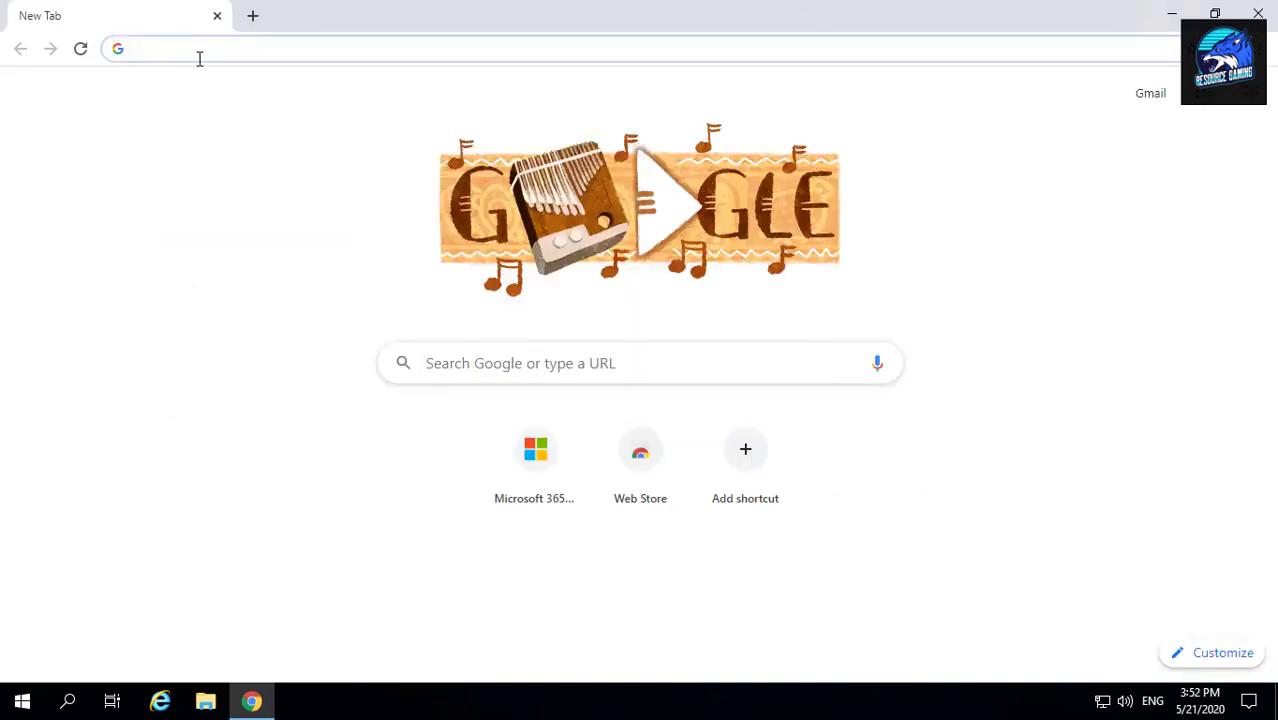
pyautogui.write('ccappl')
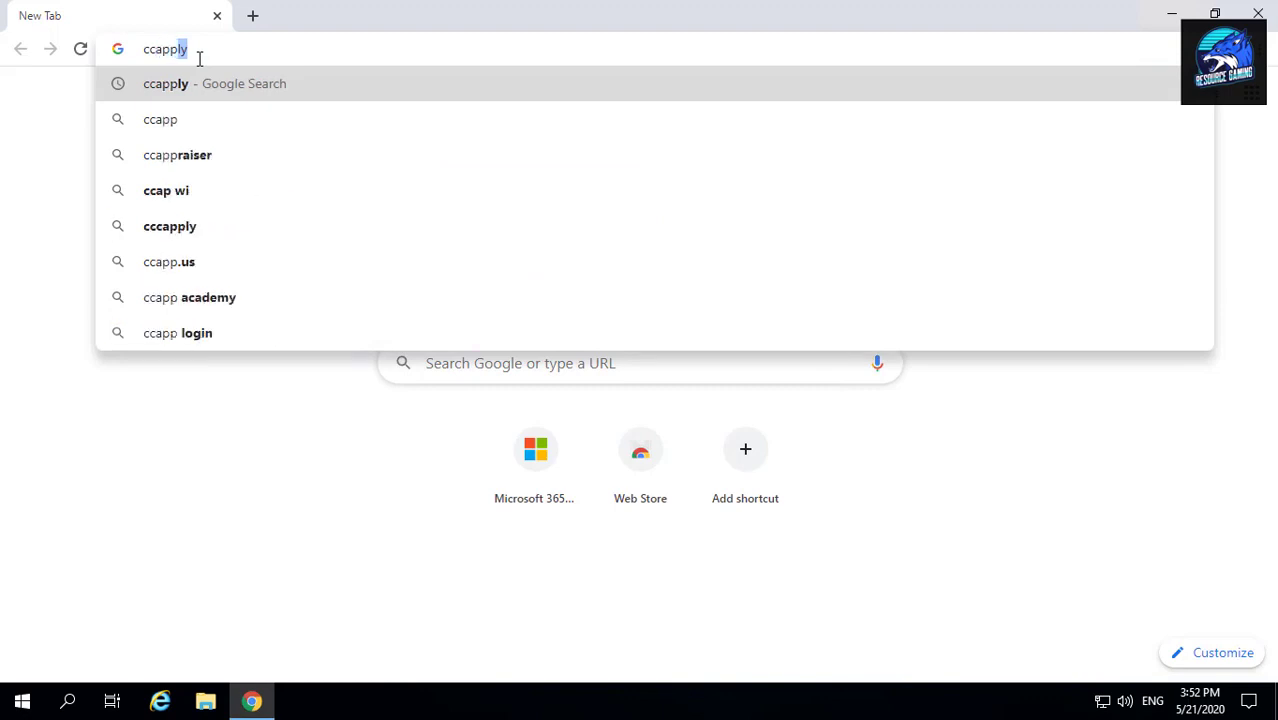
pyautogui.write('y')
pyautogui.press('Home')
pyautogui.write('c')
pyautogui.press('Return')
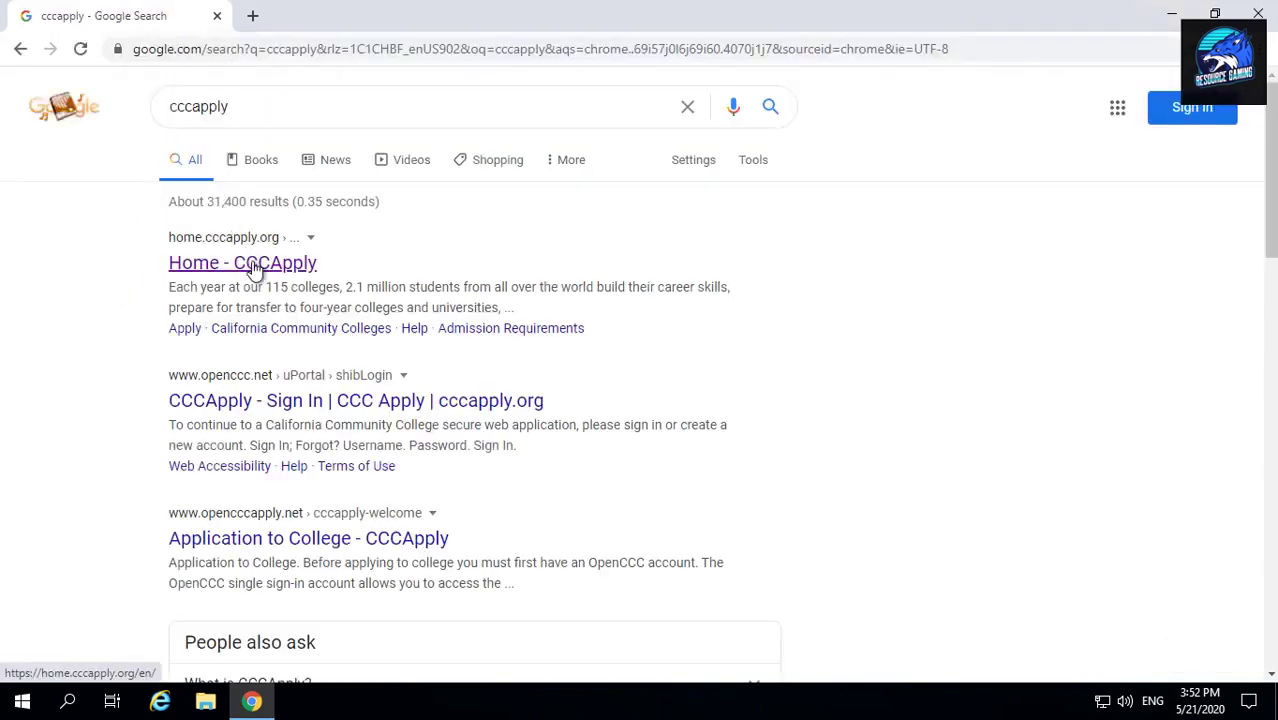
pyautogui.click(255, 265)
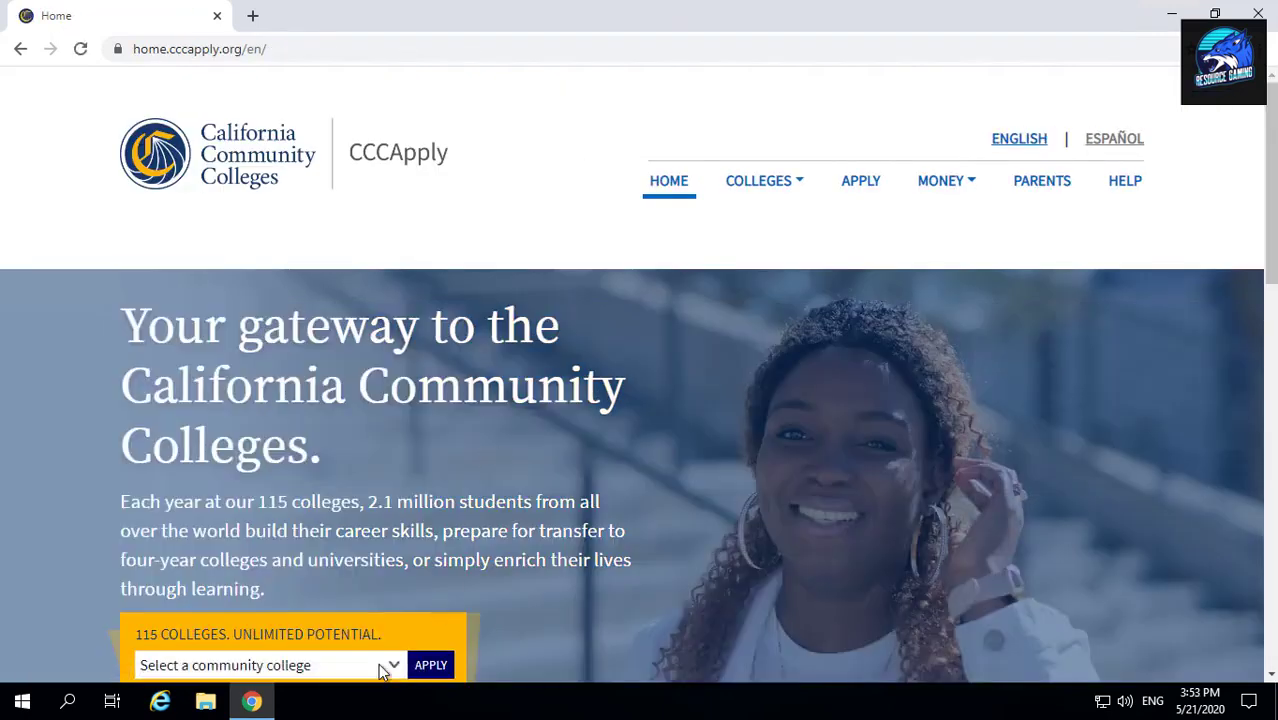
# Choose Chabot College, open its Apply page, and scroll to Steps to Apply
pyautogui.click(378, 665)
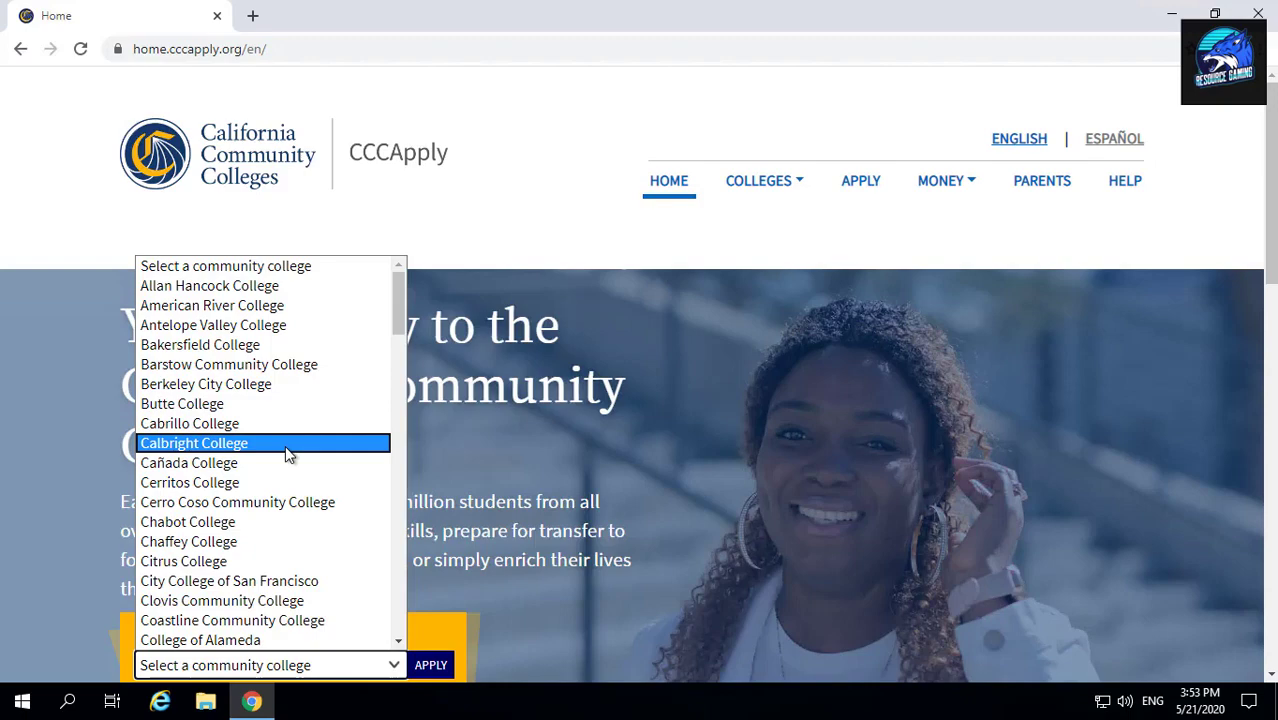
pyautogui.click(294, 521)
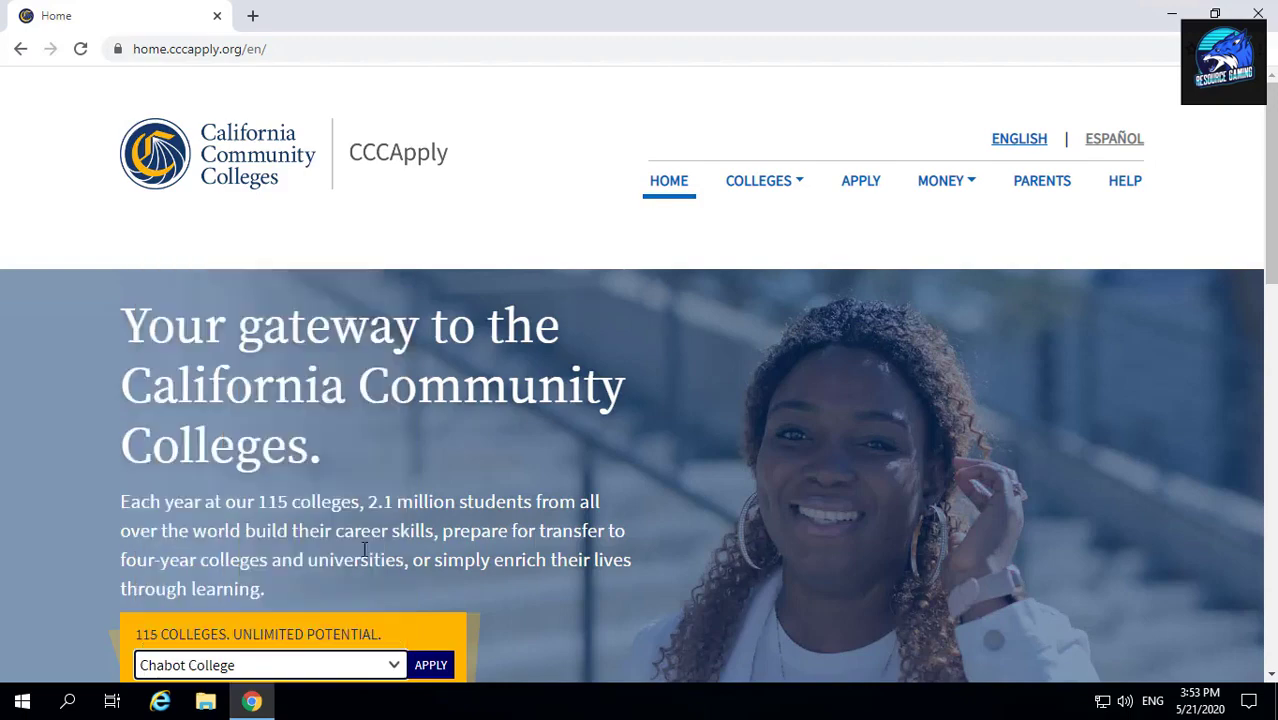
pyautogui.click(430, 665)
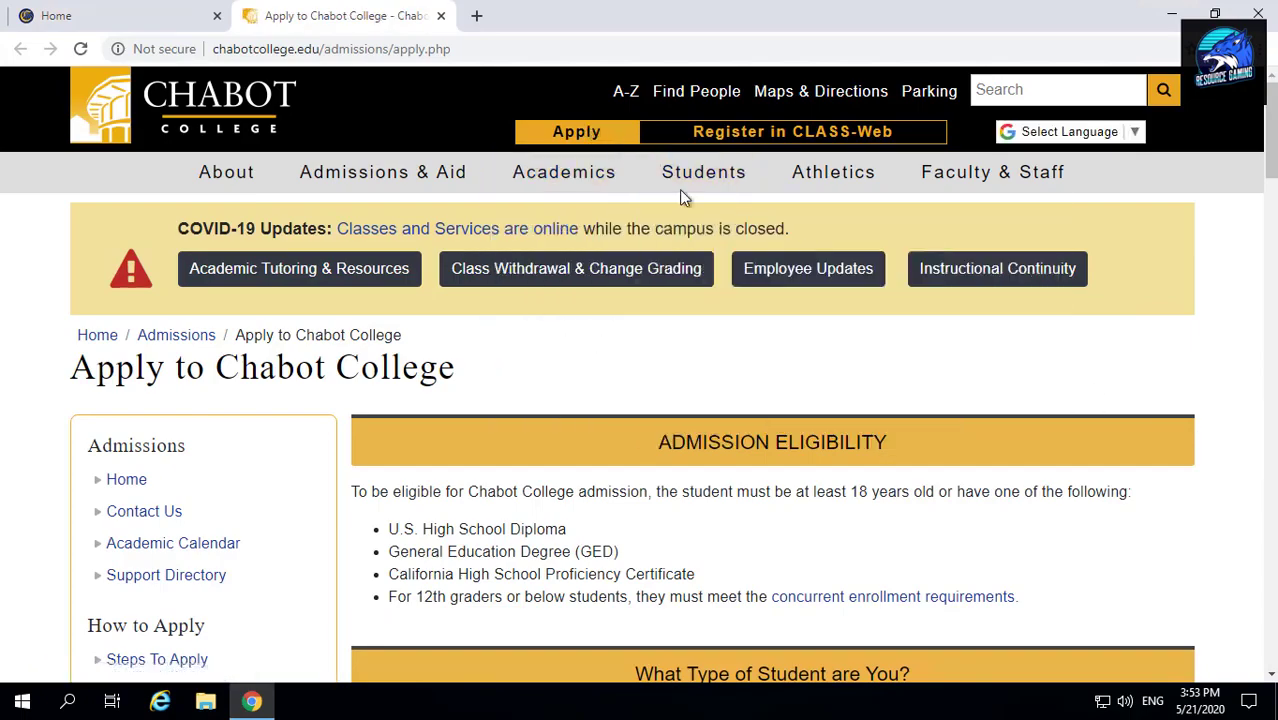
pyautogui.scroll(-4, 790, 486)
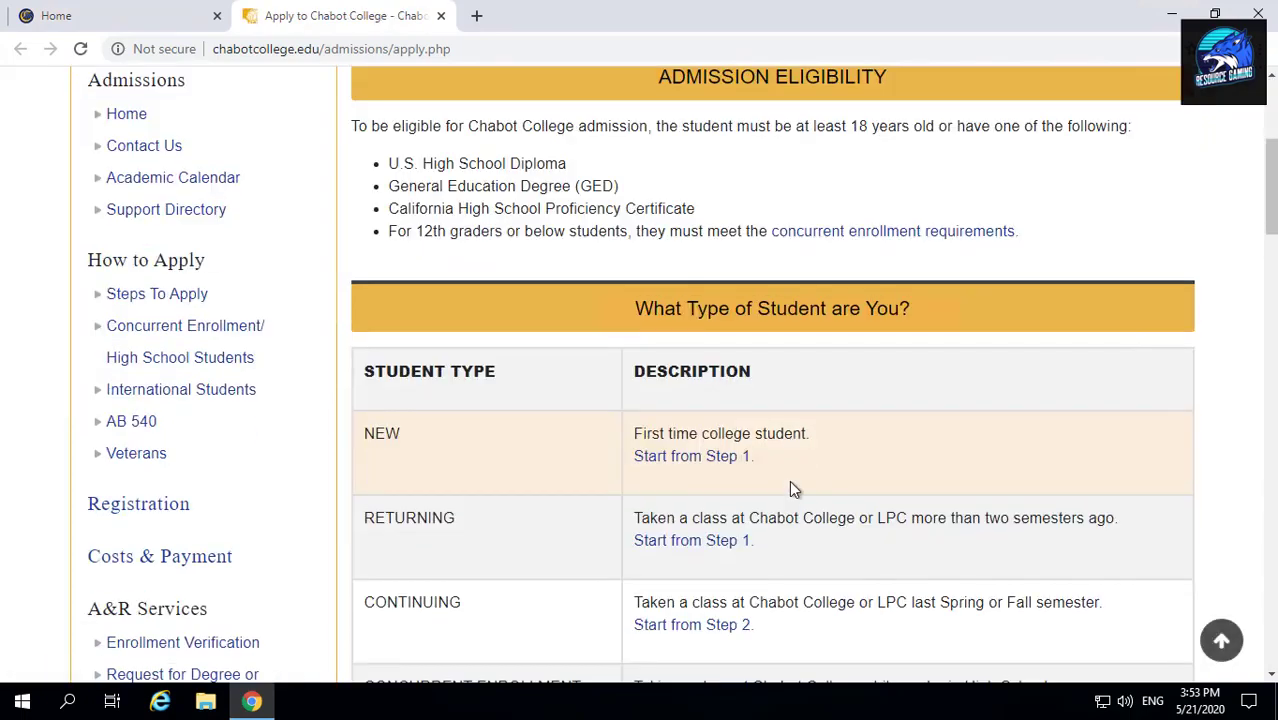
pyautogui.scroll(-5, 790, 488)
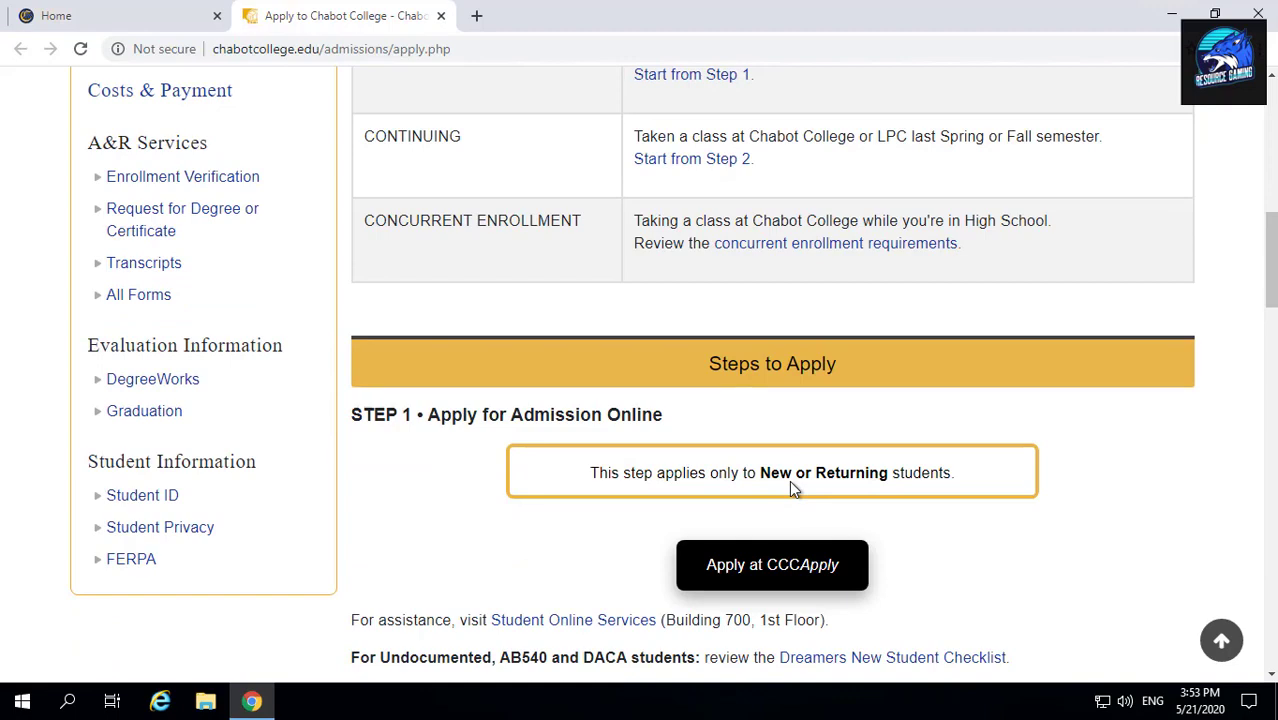
# Start a new OpenCCC account with the legal name, no middle name, and No for previous and preferred names
pyautogui.click(798, 570)
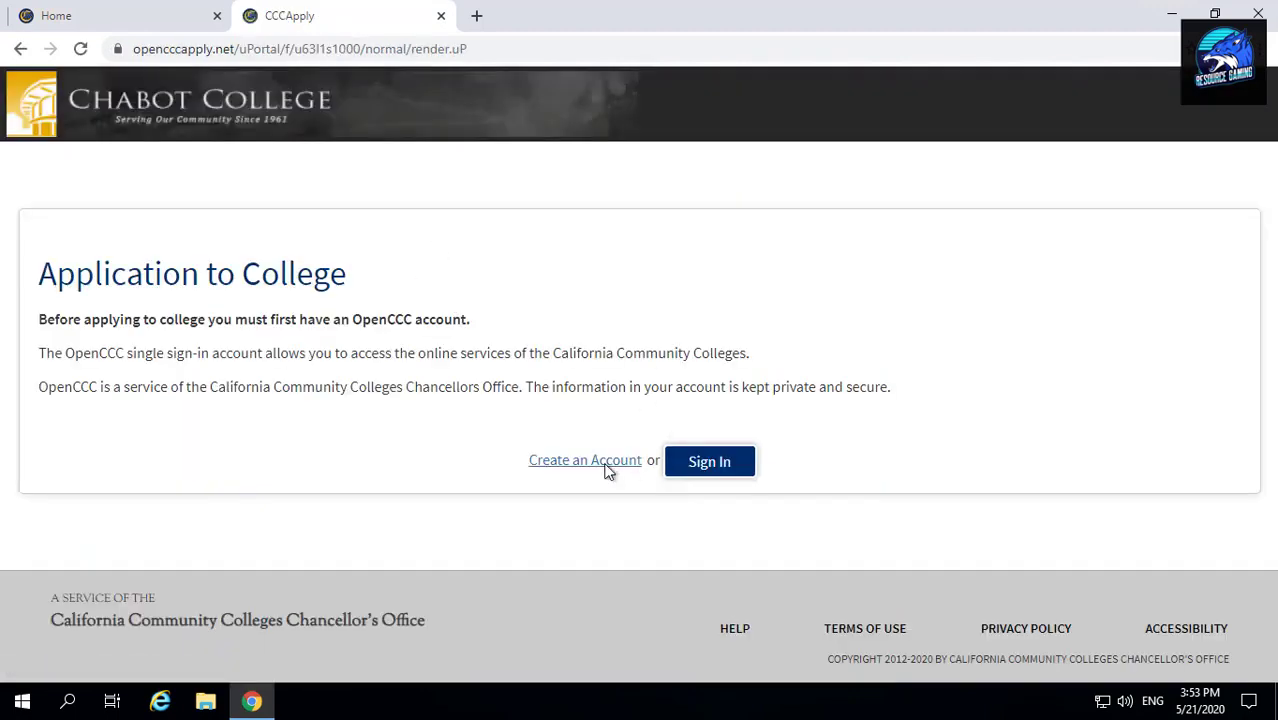
pyautogui.click(605, 466)
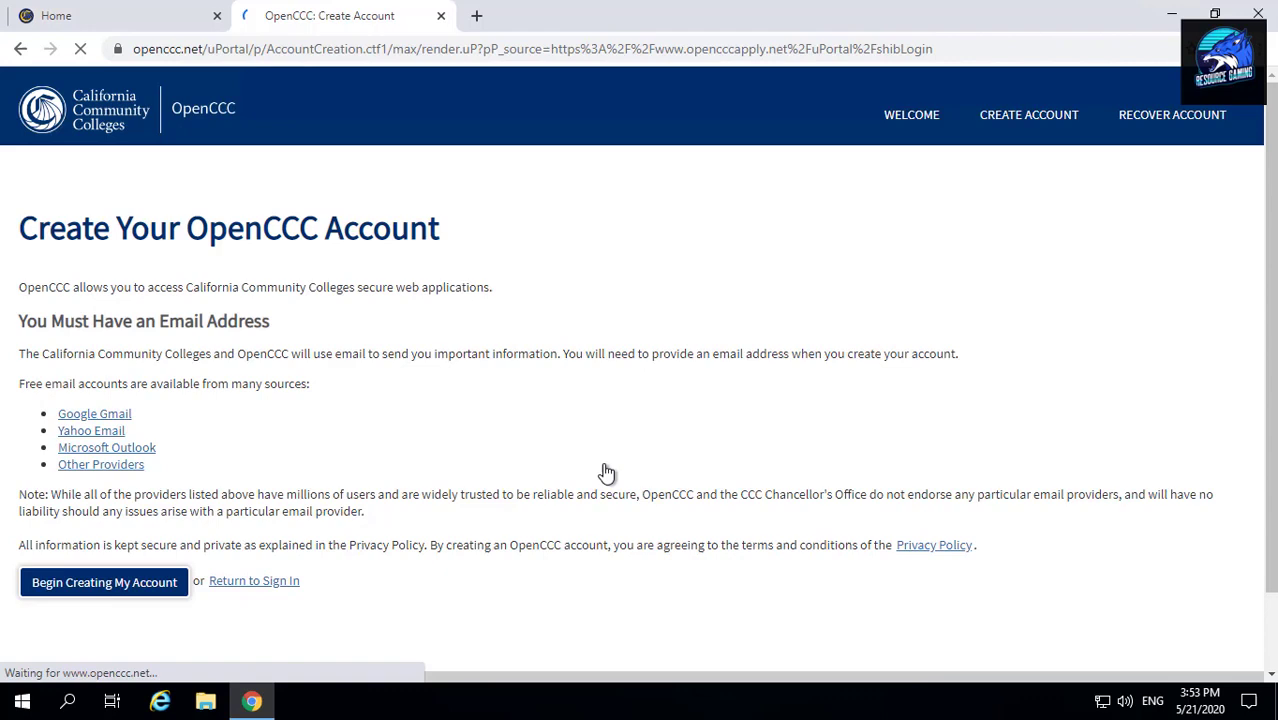
pyautogui.click(128, 588)
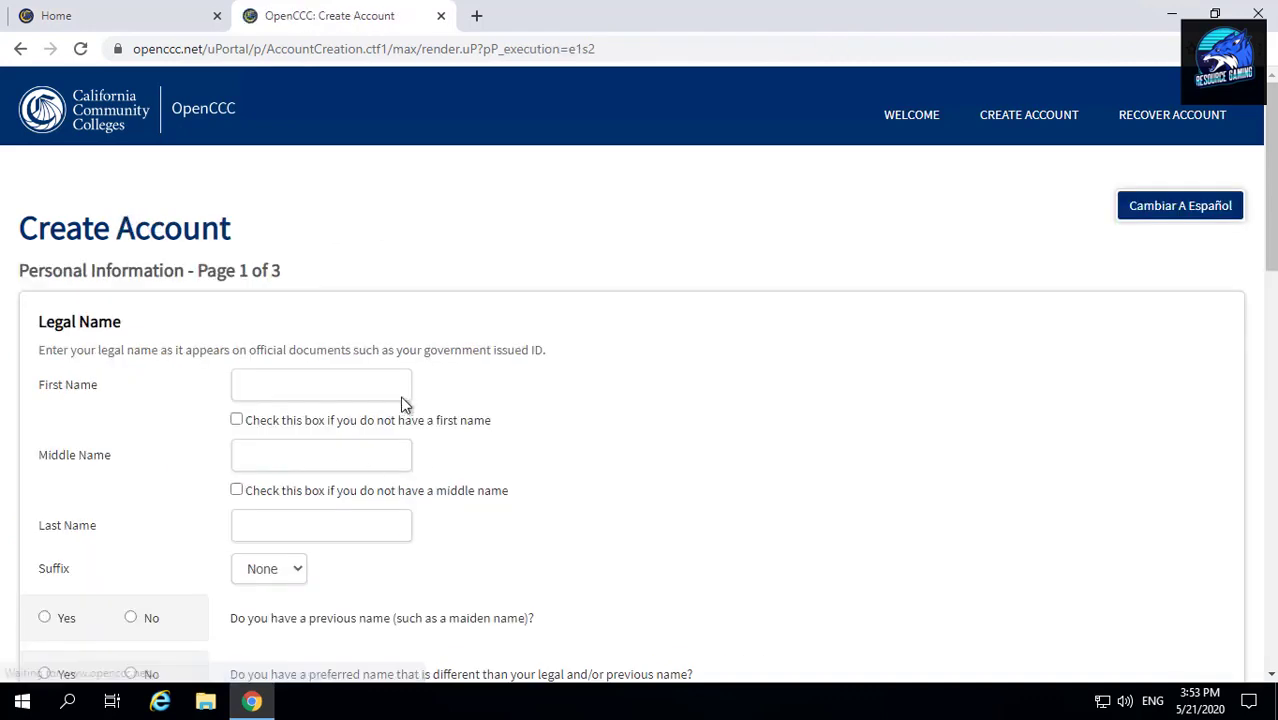
pyautogui.click(335, 393)
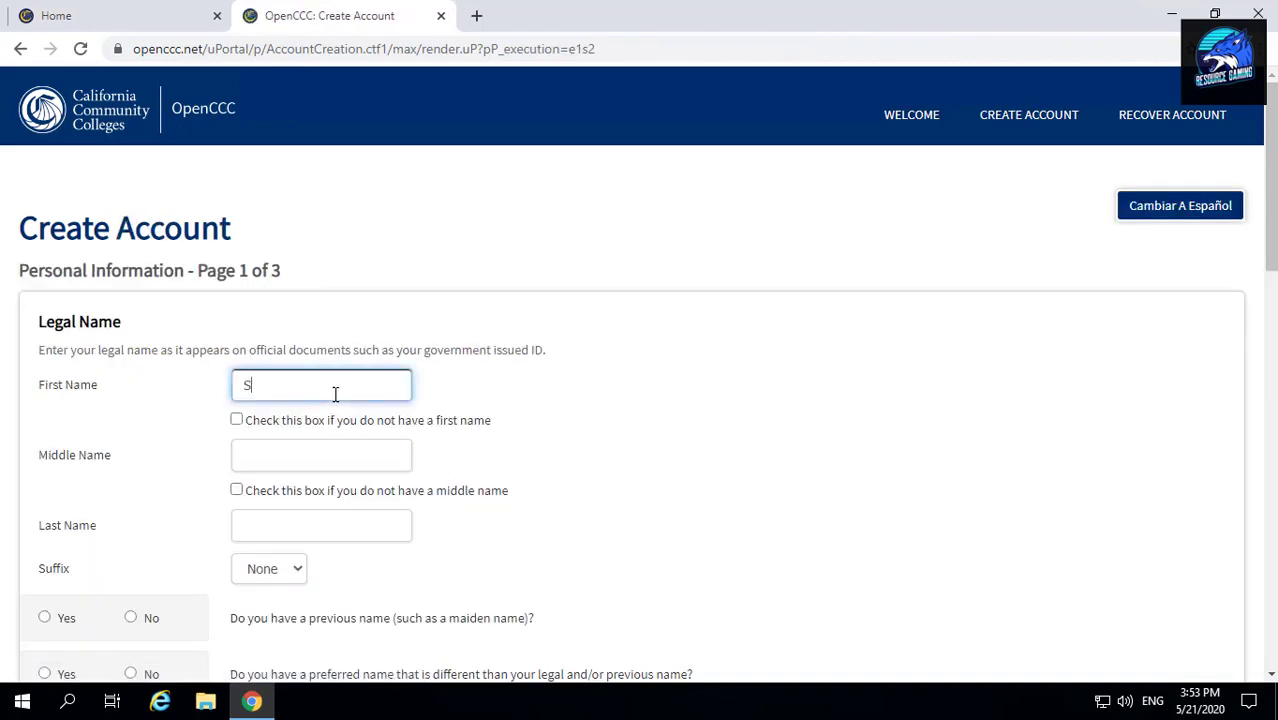
pyautogui.click(328, 458)
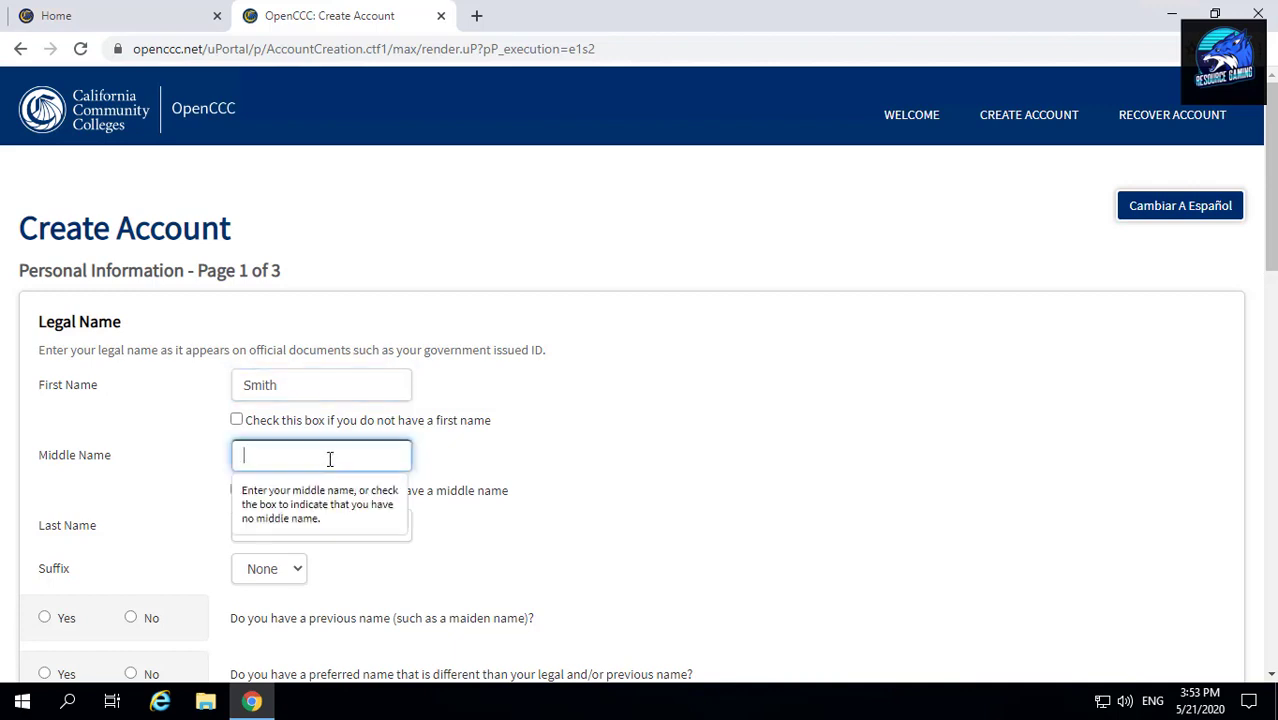
pyautogui.click(237, 490)
pyautogui.click(285, 525)
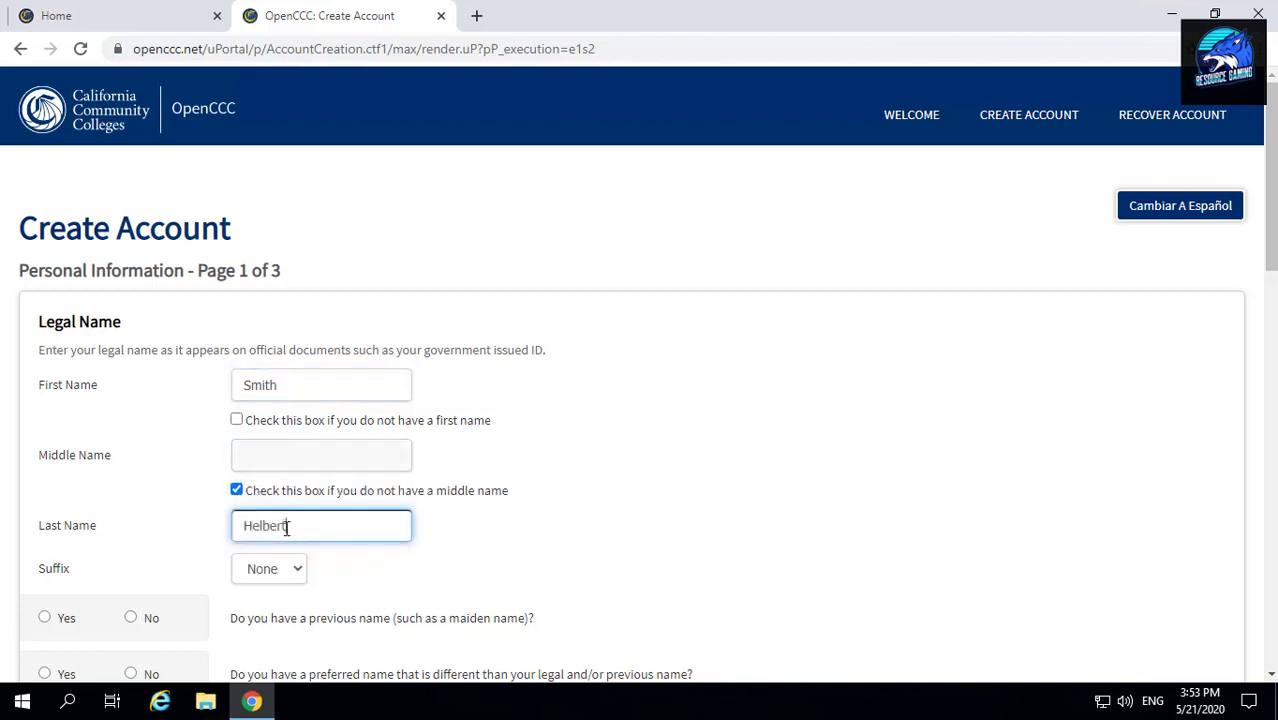
pyautogui.scroll(-3, 171, 362)
pyautogui.click(148, 330)
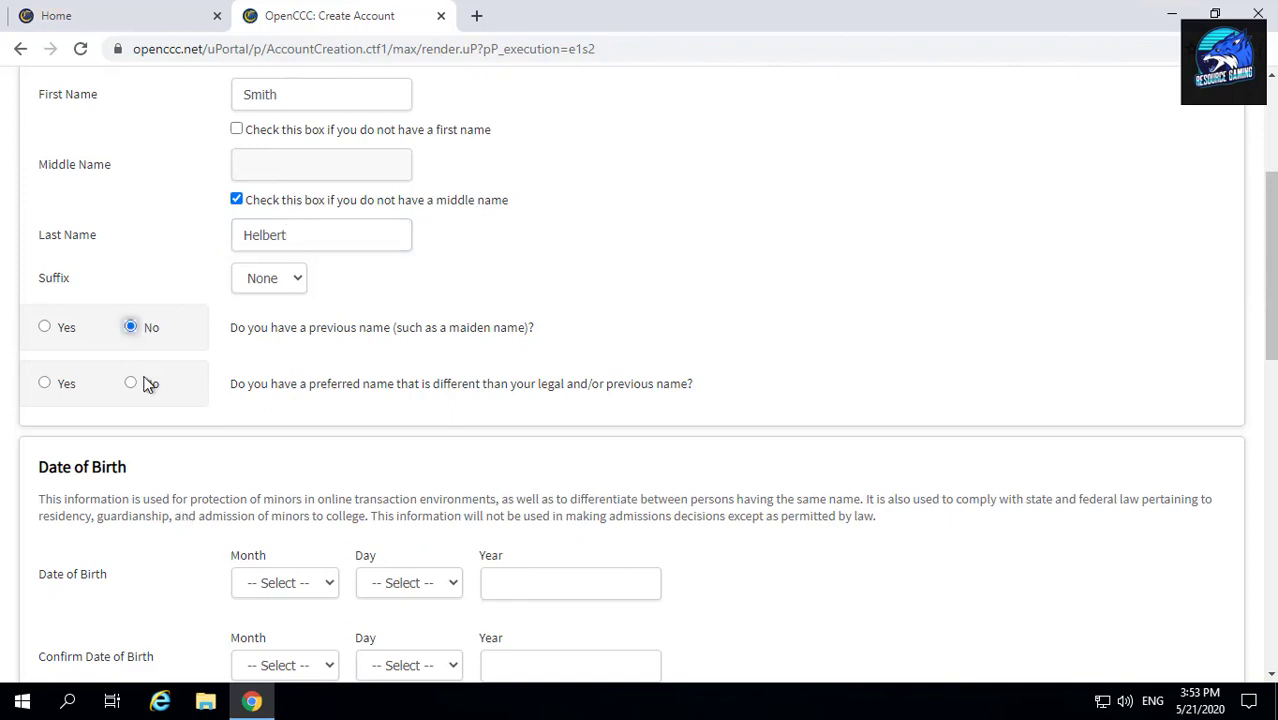
pyautogui.click(147, 385)
pyautogui.click(297, 578)
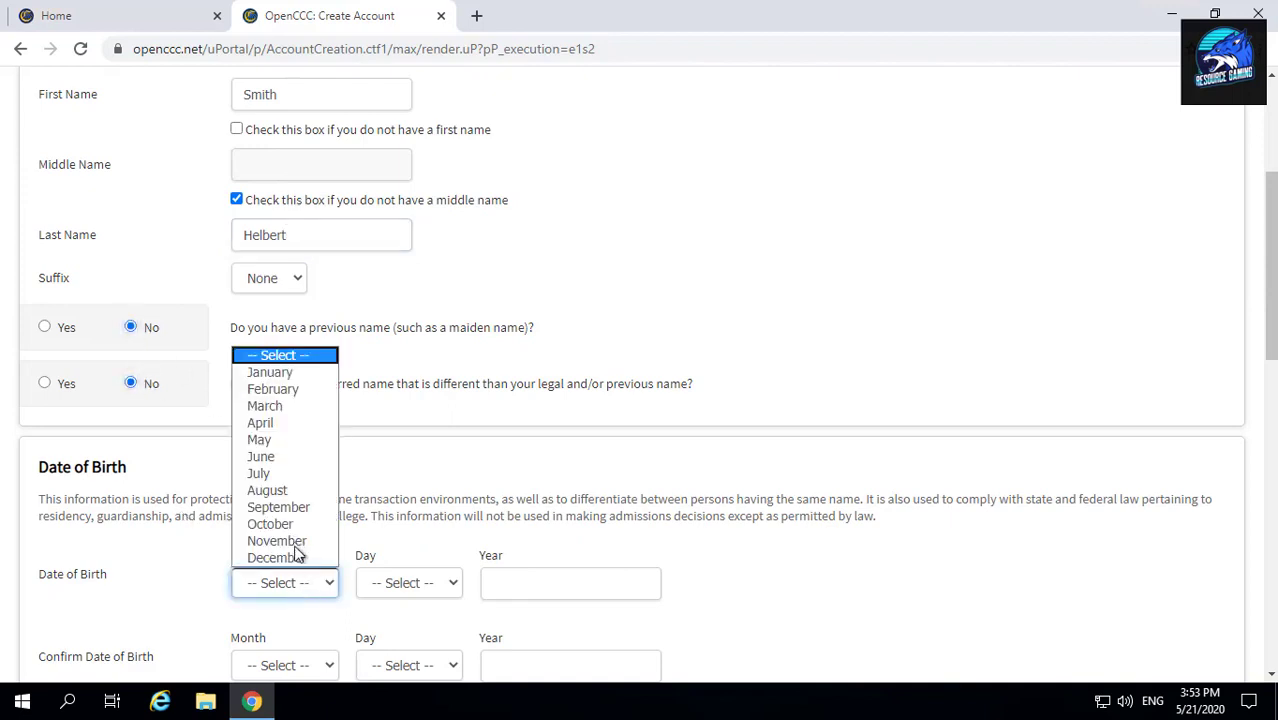
pyautogui.click(297, 474)
pyautogui.click(414, 585)
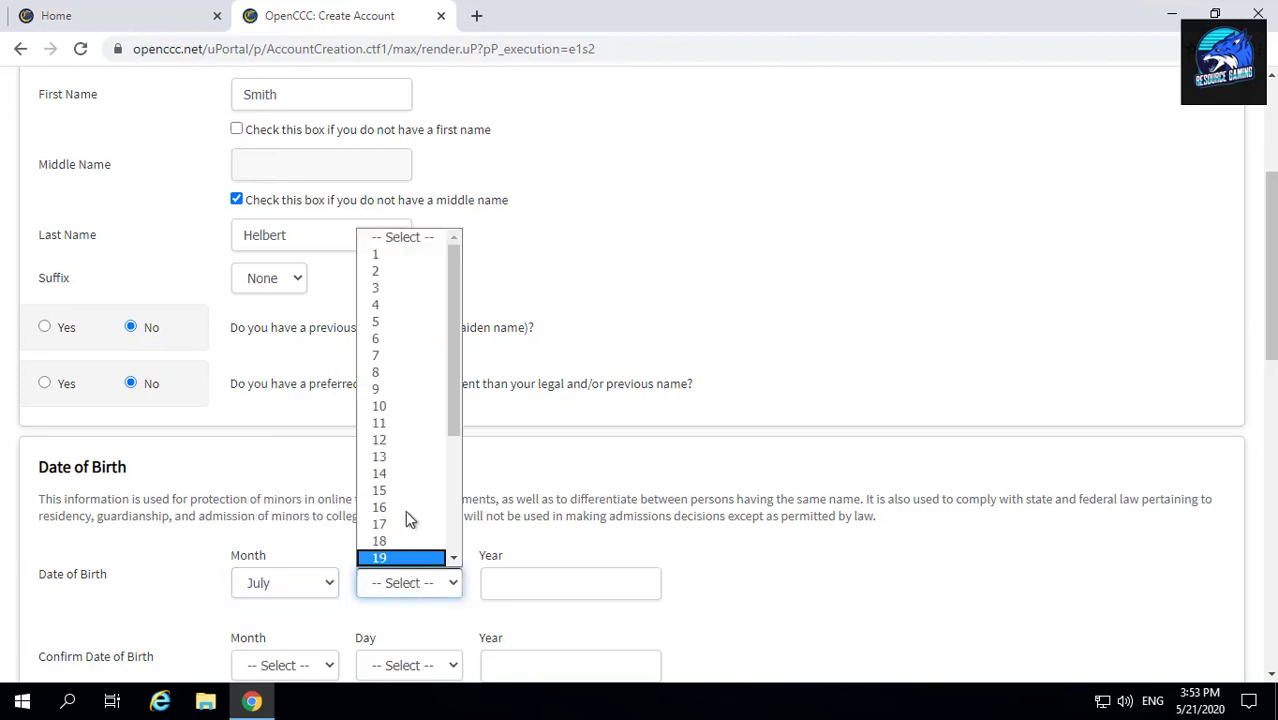
pyautogui.click(397, 391)
pyautogui.click(548, 576)
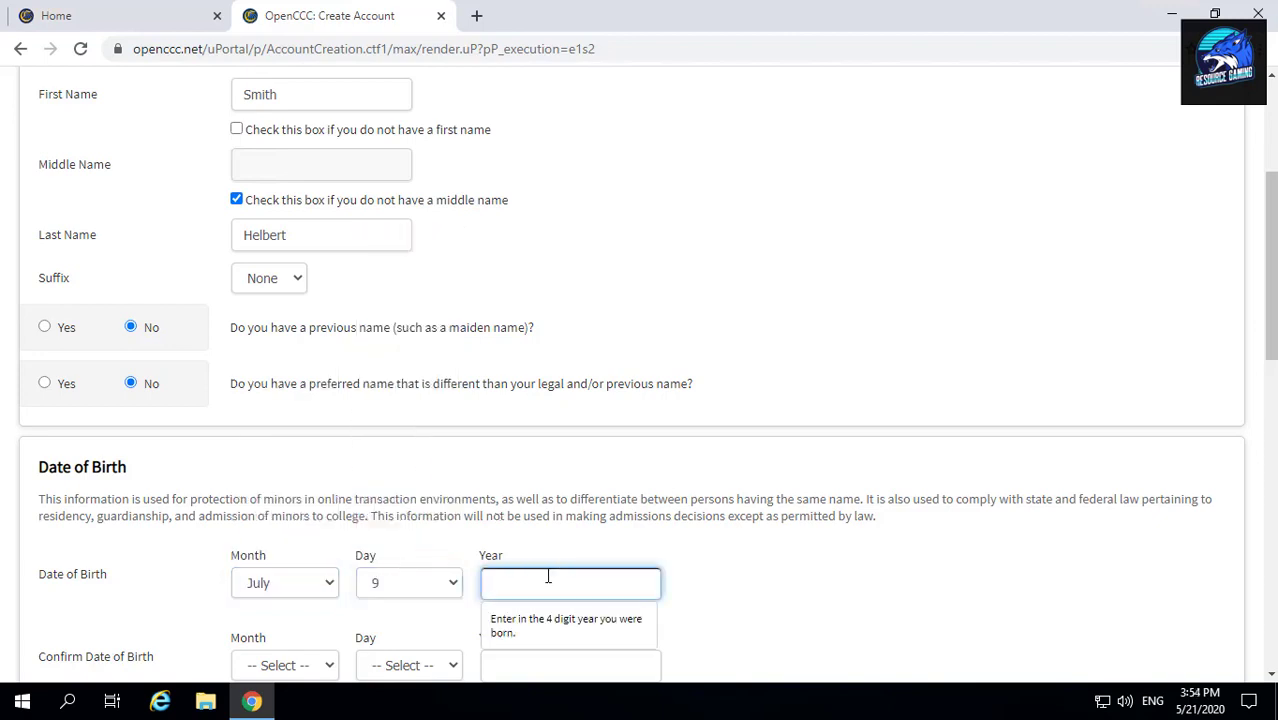
pyautogui.write('2000')
pyautogui.scroll(-3, 548, 578)
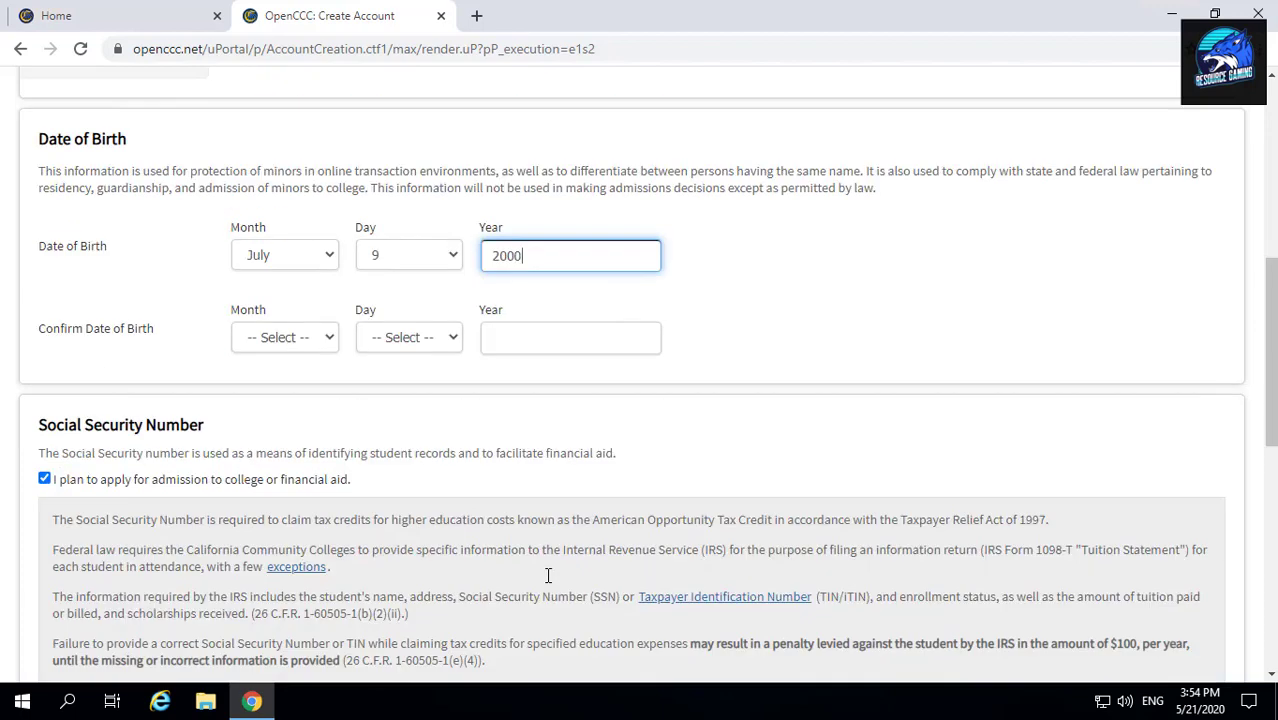
pyautogui.click(271, 331)
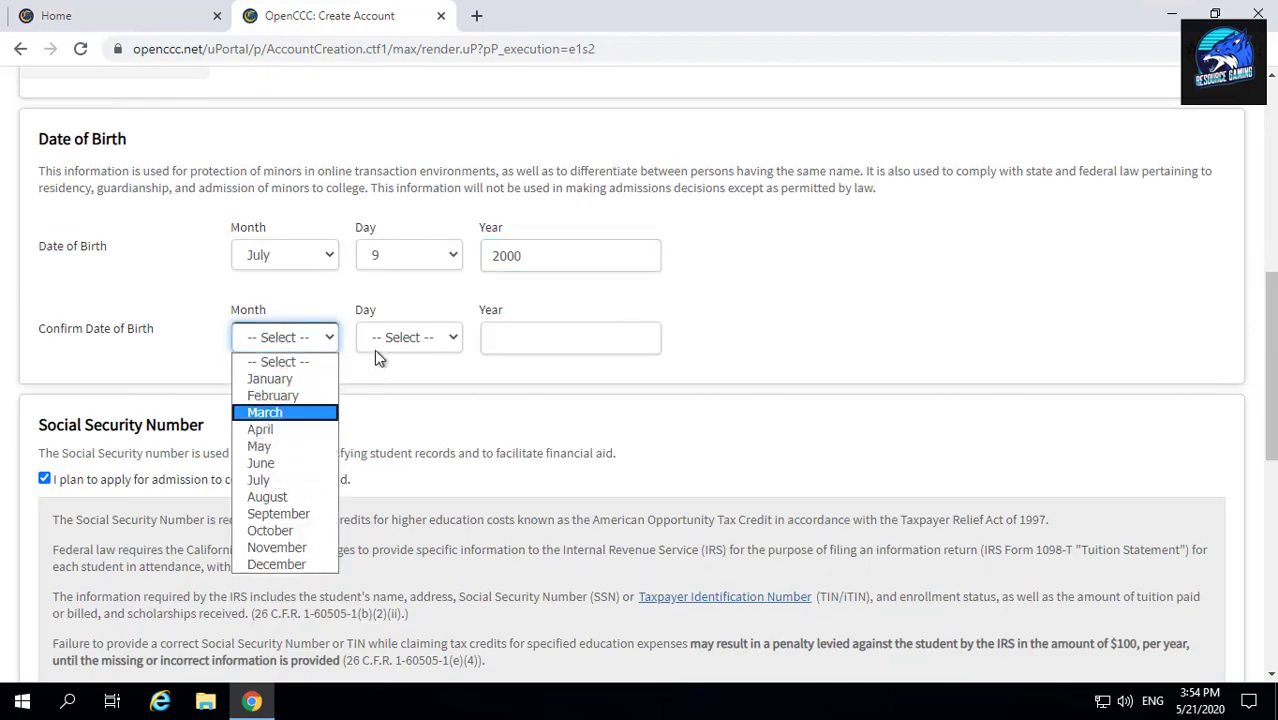
pyautogui.click(298, 480)
pyautogui.click(422, 338)
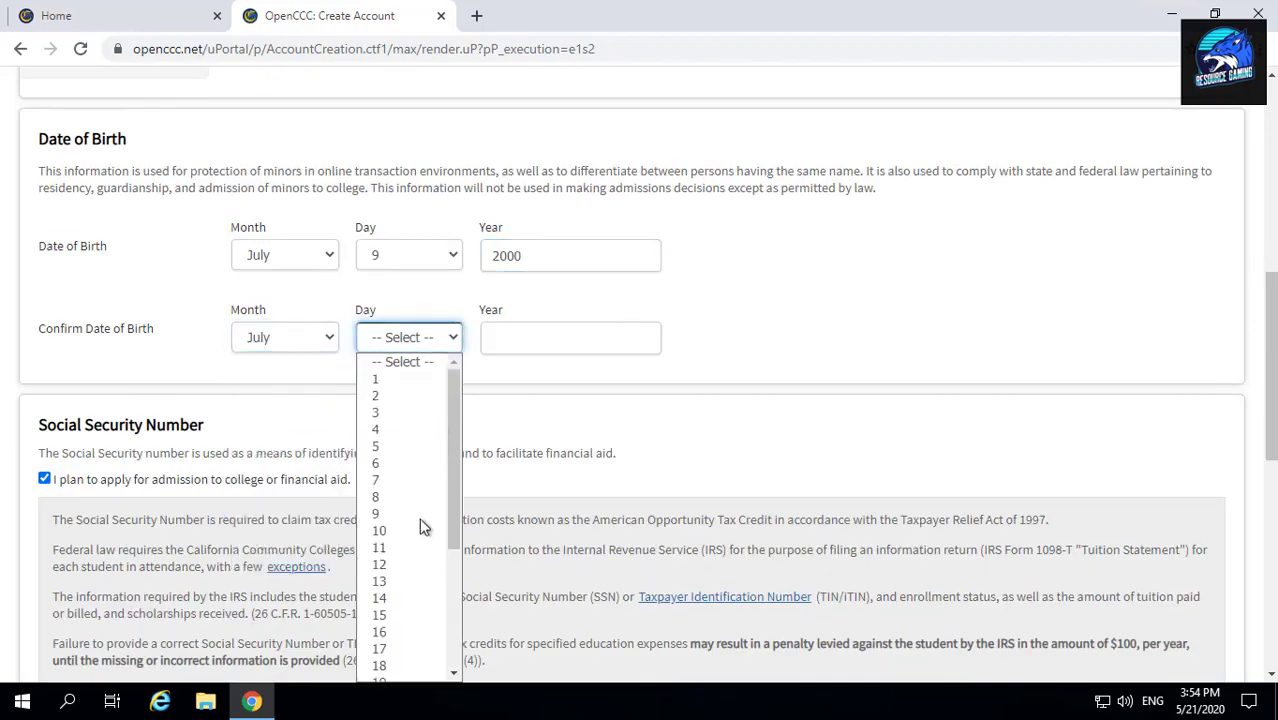
pyautogui.click(425, 495)
pyautogui.click(560, 336)
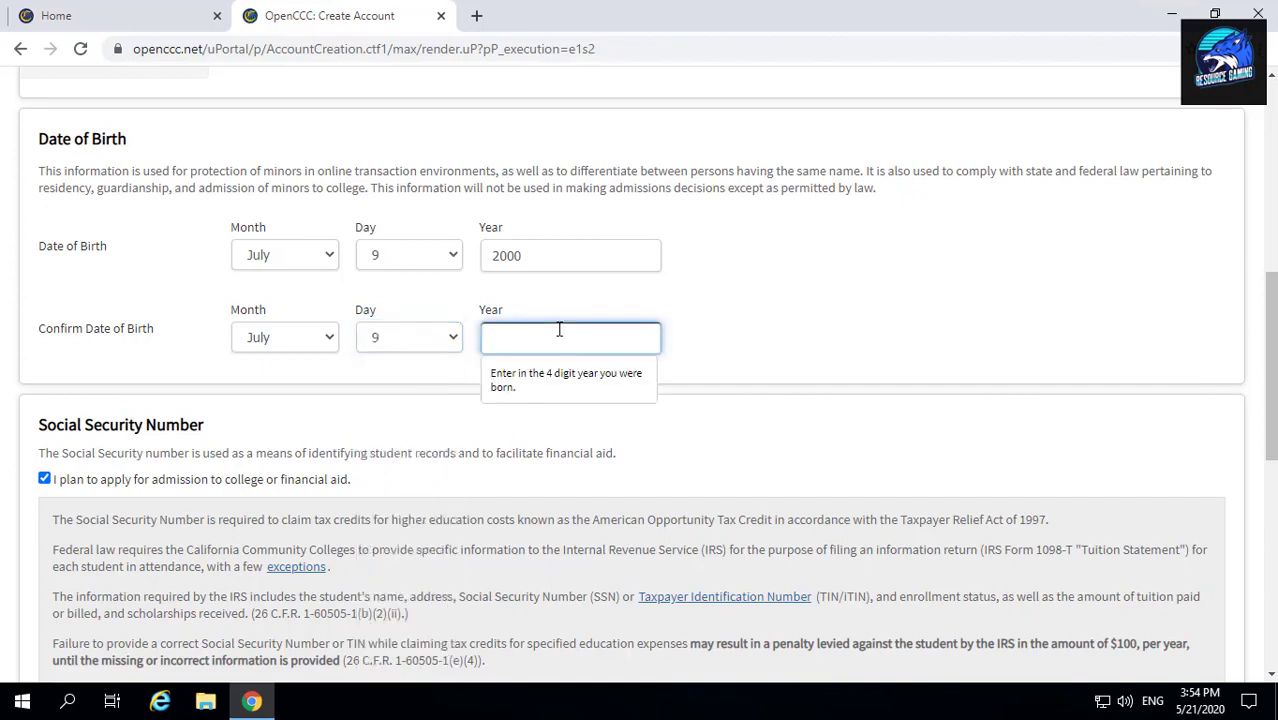
pyautogui.write('2000')
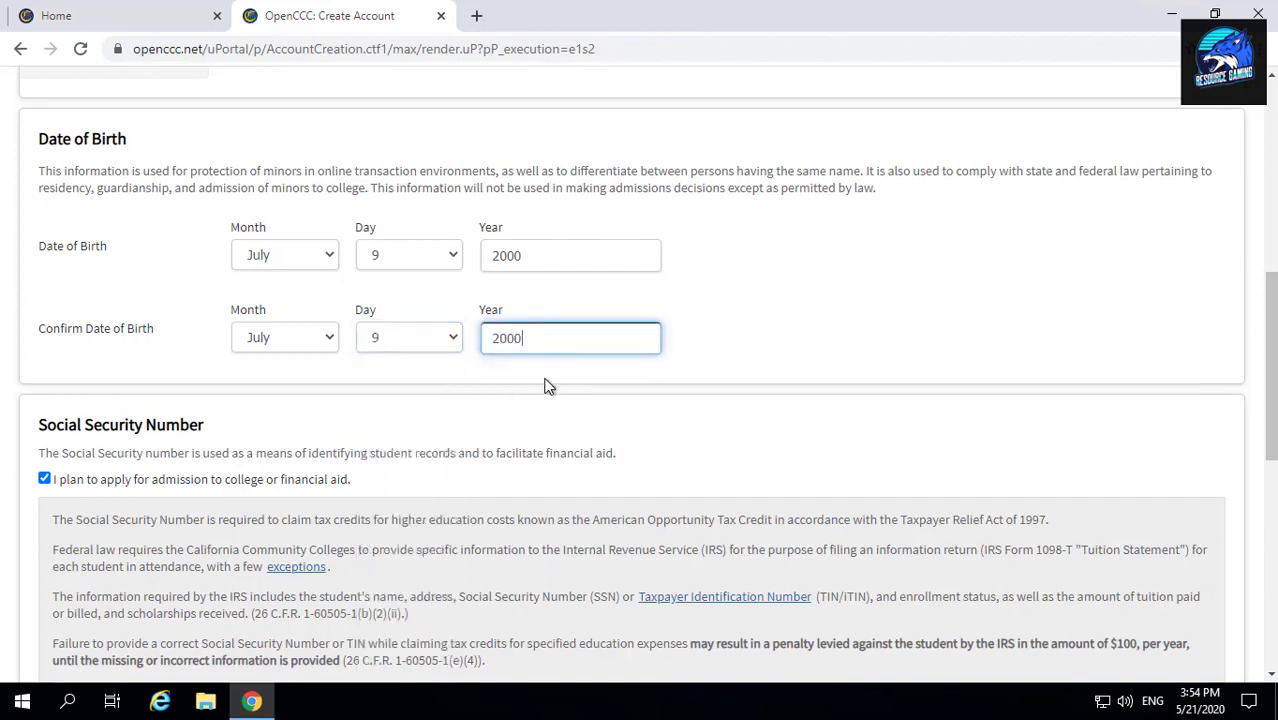
pyautogui.scroll(-1, 375, 466)
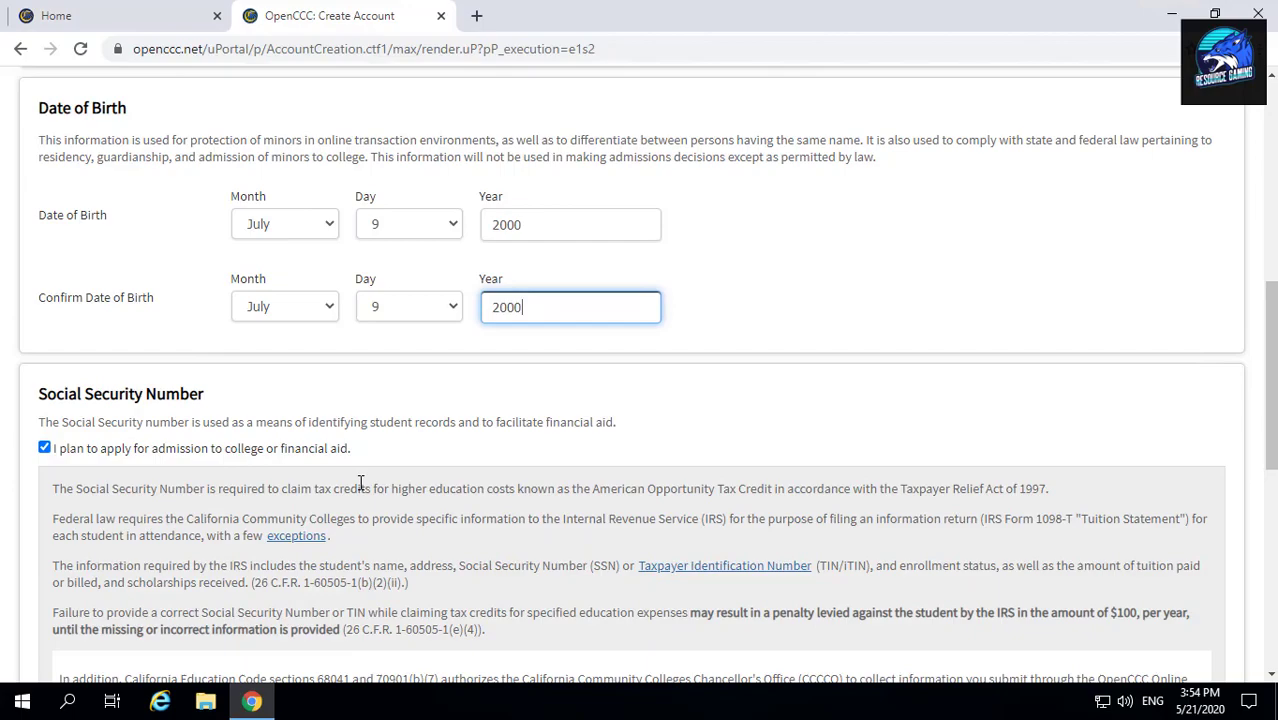
pyautogui.scroll(-3, 361, 483)
pyautogui.scroll(-4, 348, 500)
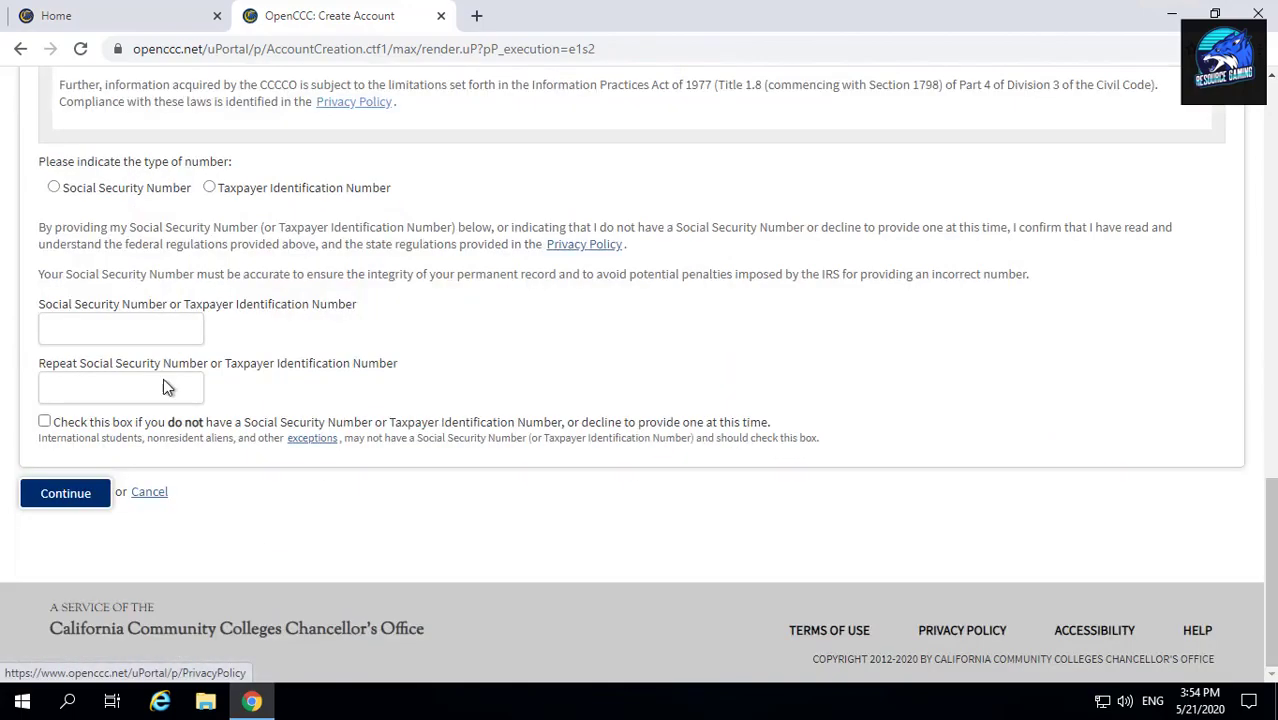
# In a new tab, find an SSN generator site and generate a random Social Security Number
pyautogui.click(115, 335)
pyautogui.click(476, 16)
pyautogui.write('s')
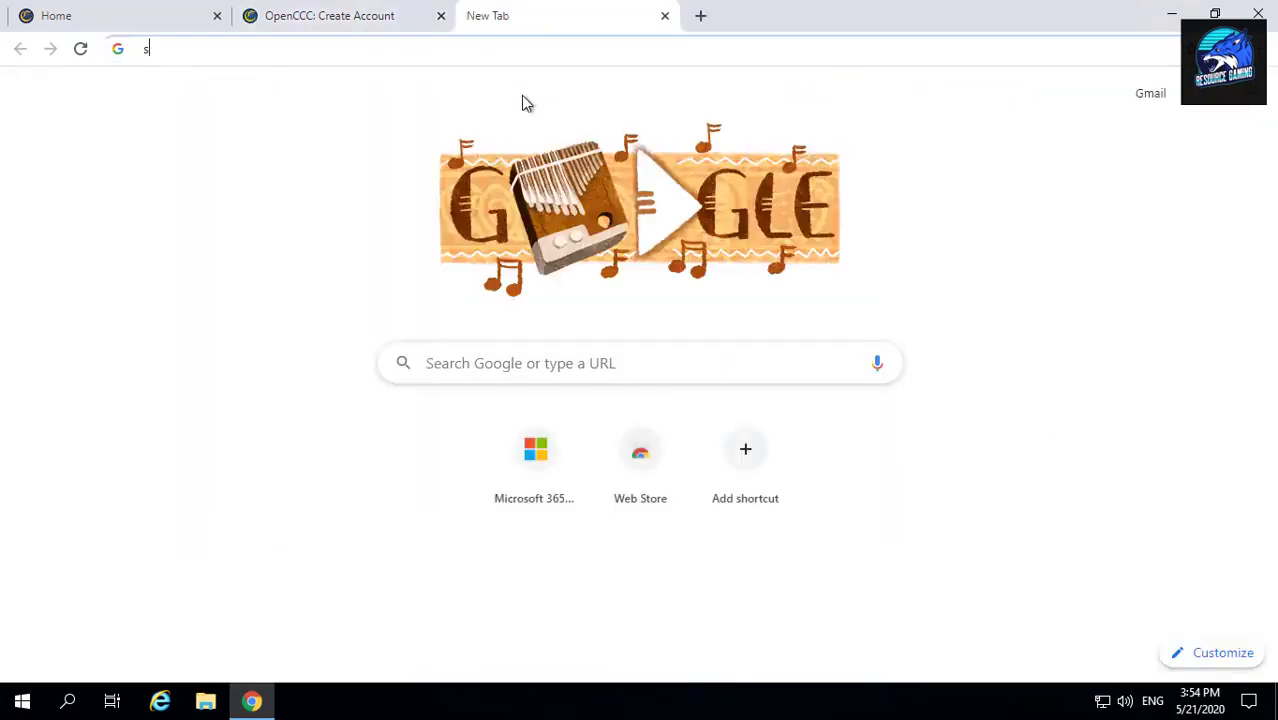
pyautogui.write('sngen')
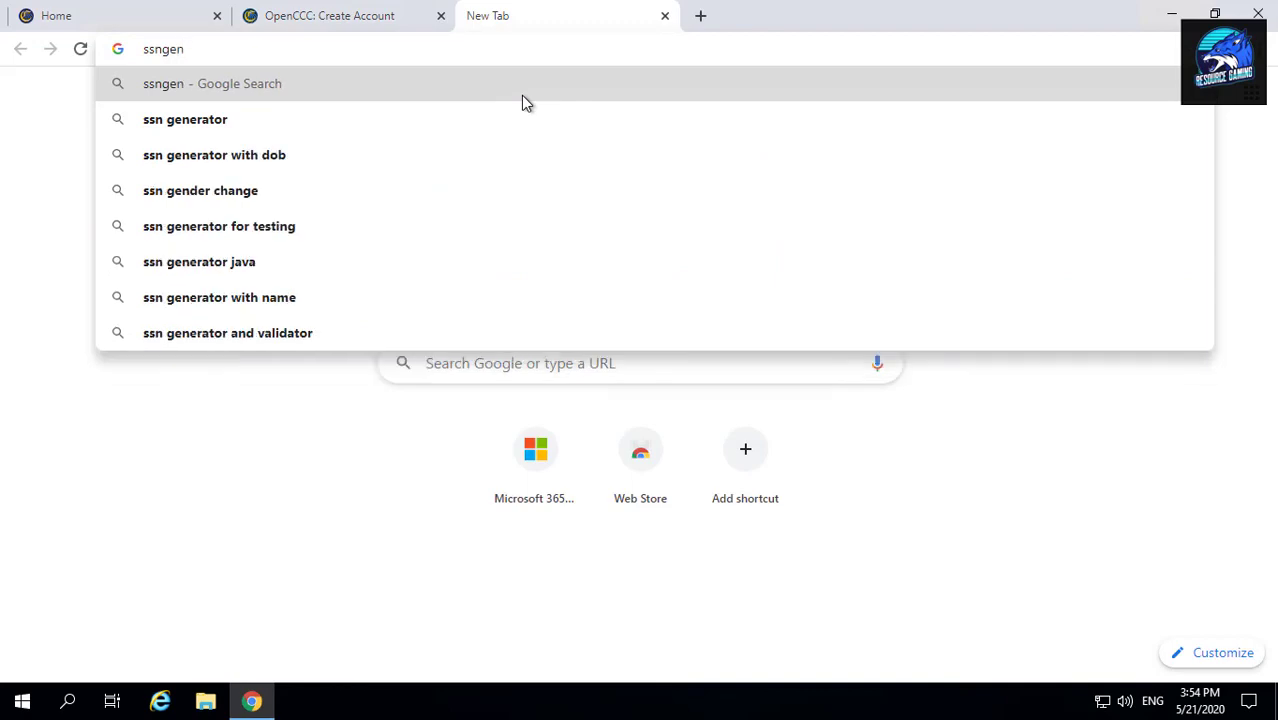
pyautogui.click(497, 117)
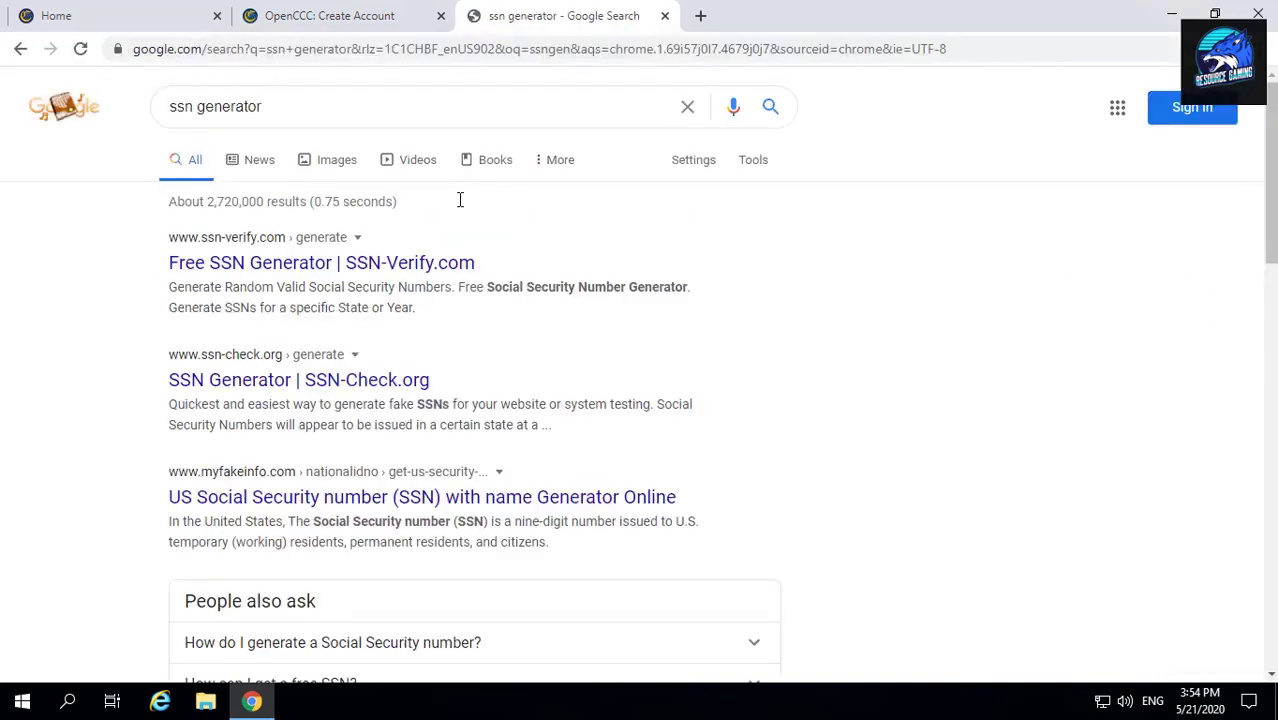
pyautogui.click(418, 262)
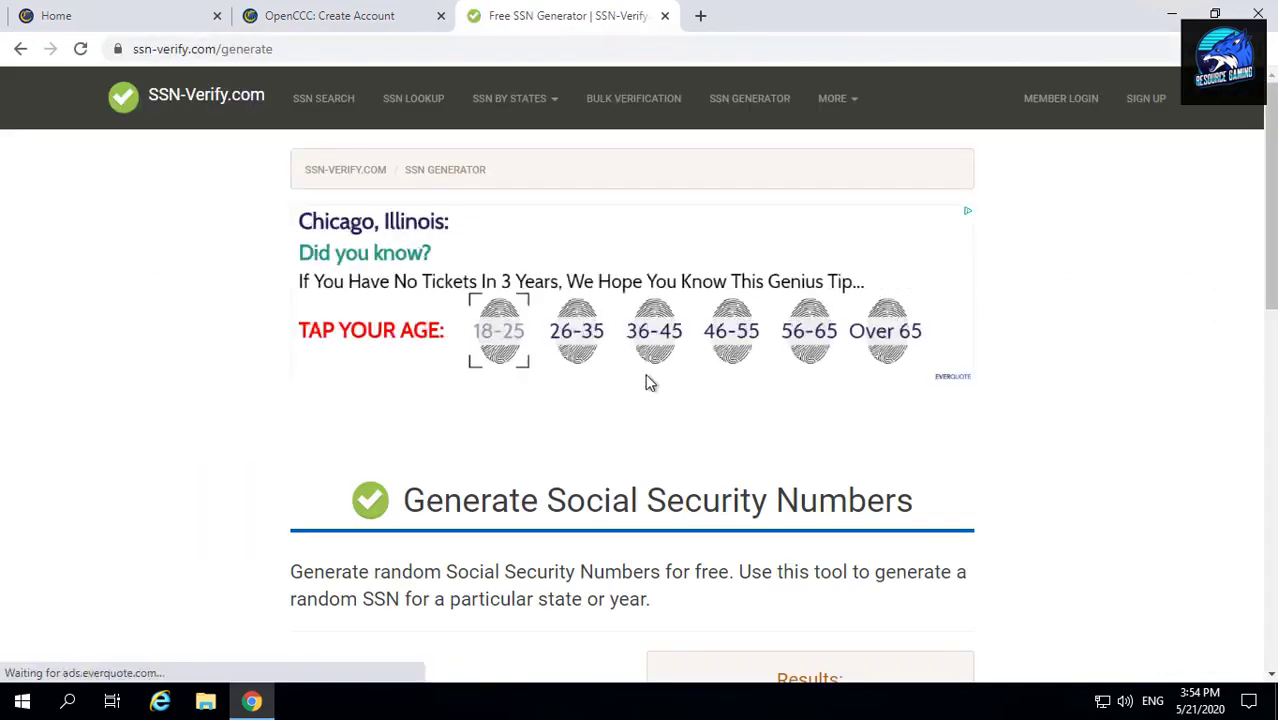
pyautogui.scroll(-3, 646, 382)
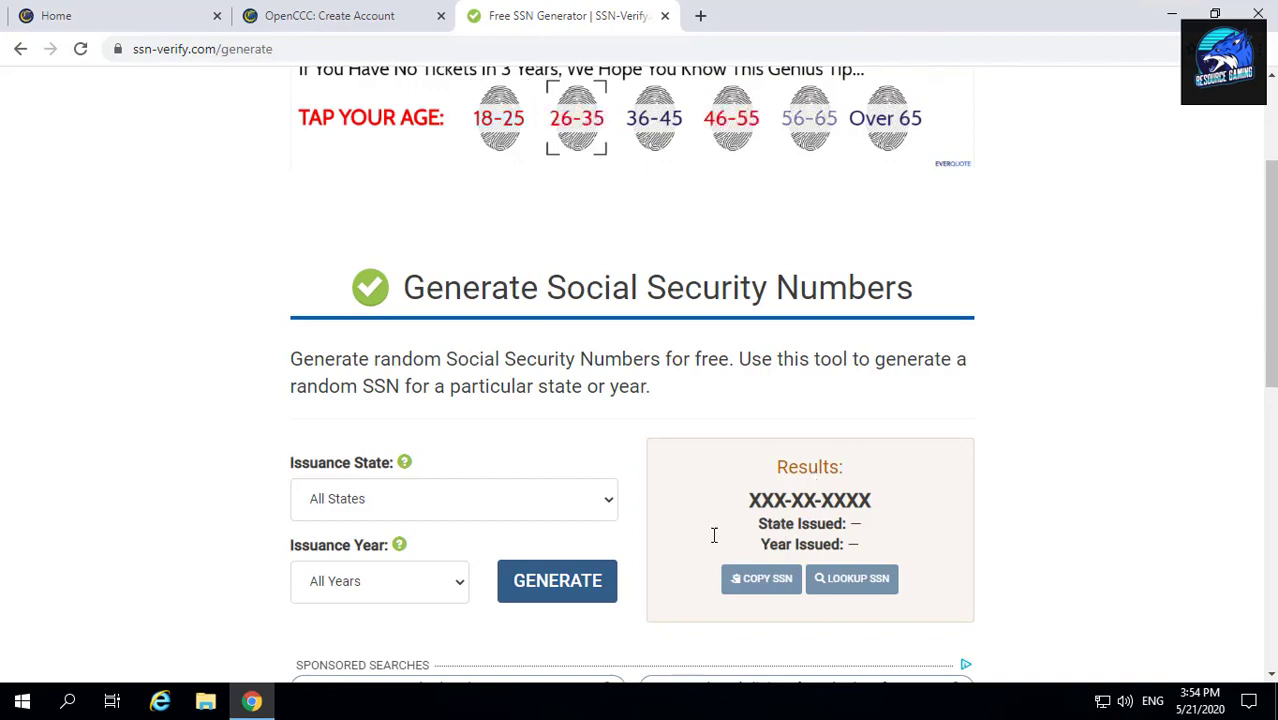
pyautogui.click(593, 592)
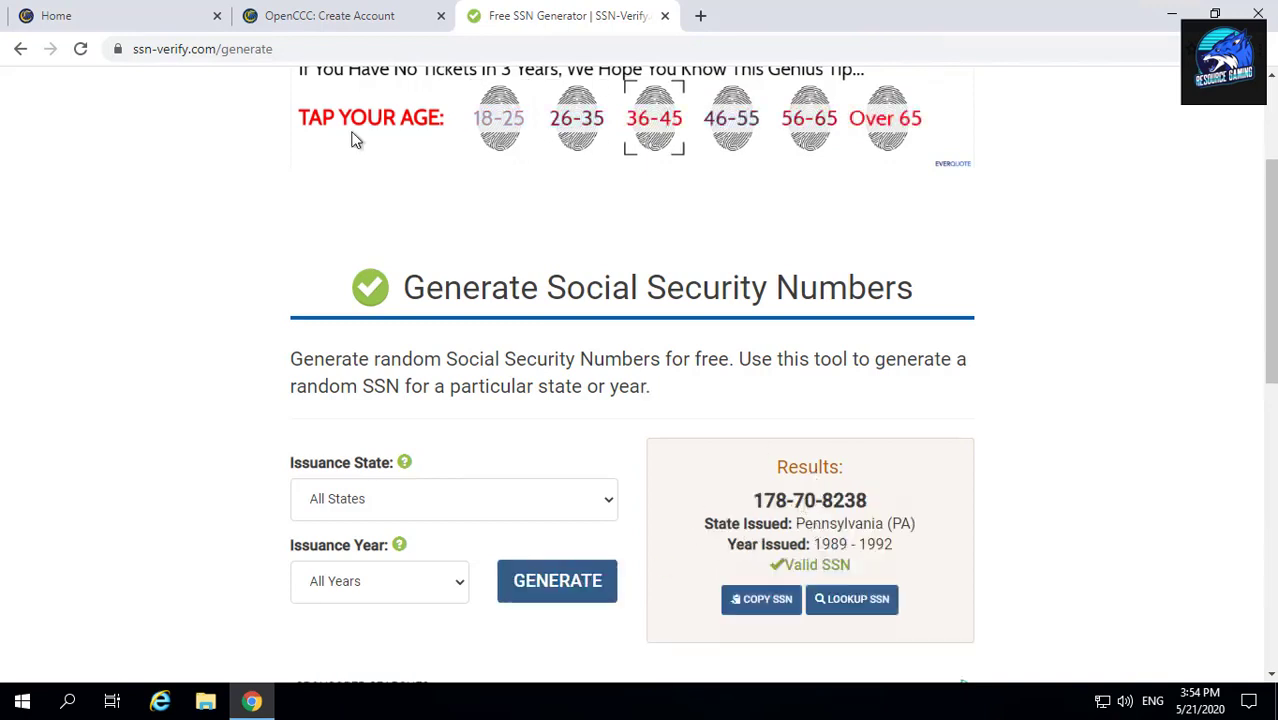
# Type the generated number into the OpenCCC SSN field
pyautogui.click(300, 15)
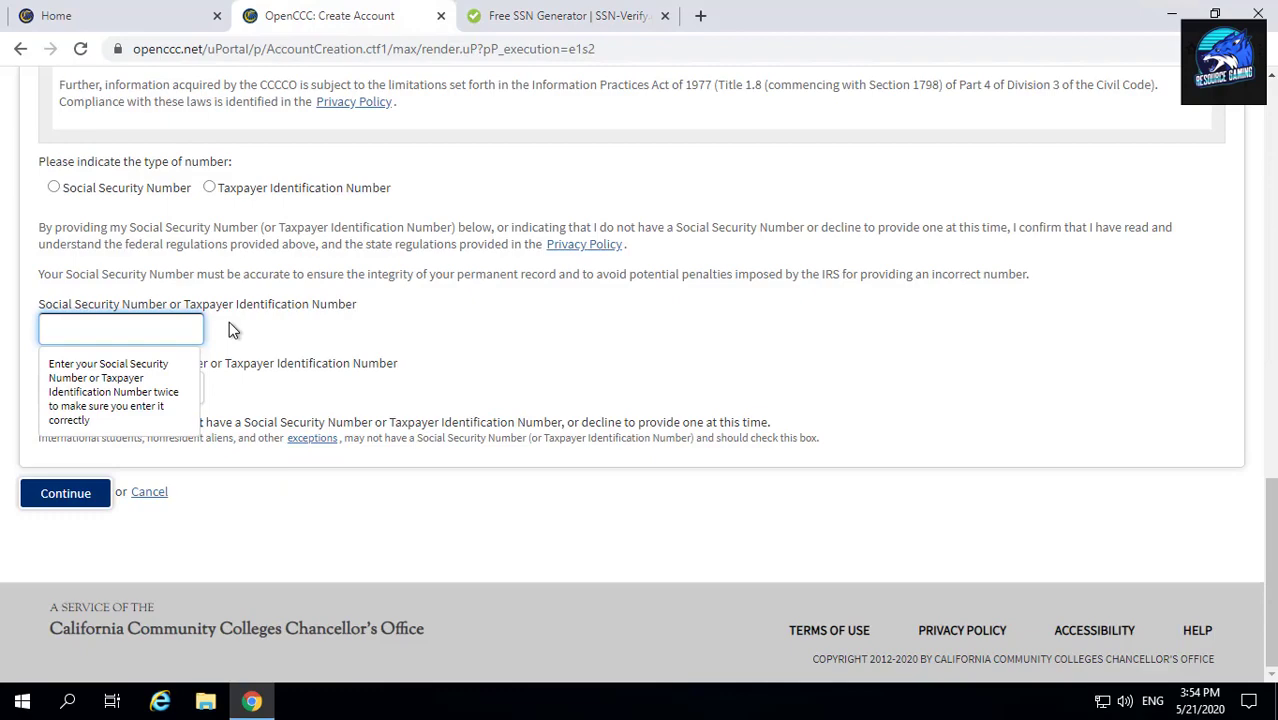
pyautogui.write('17')
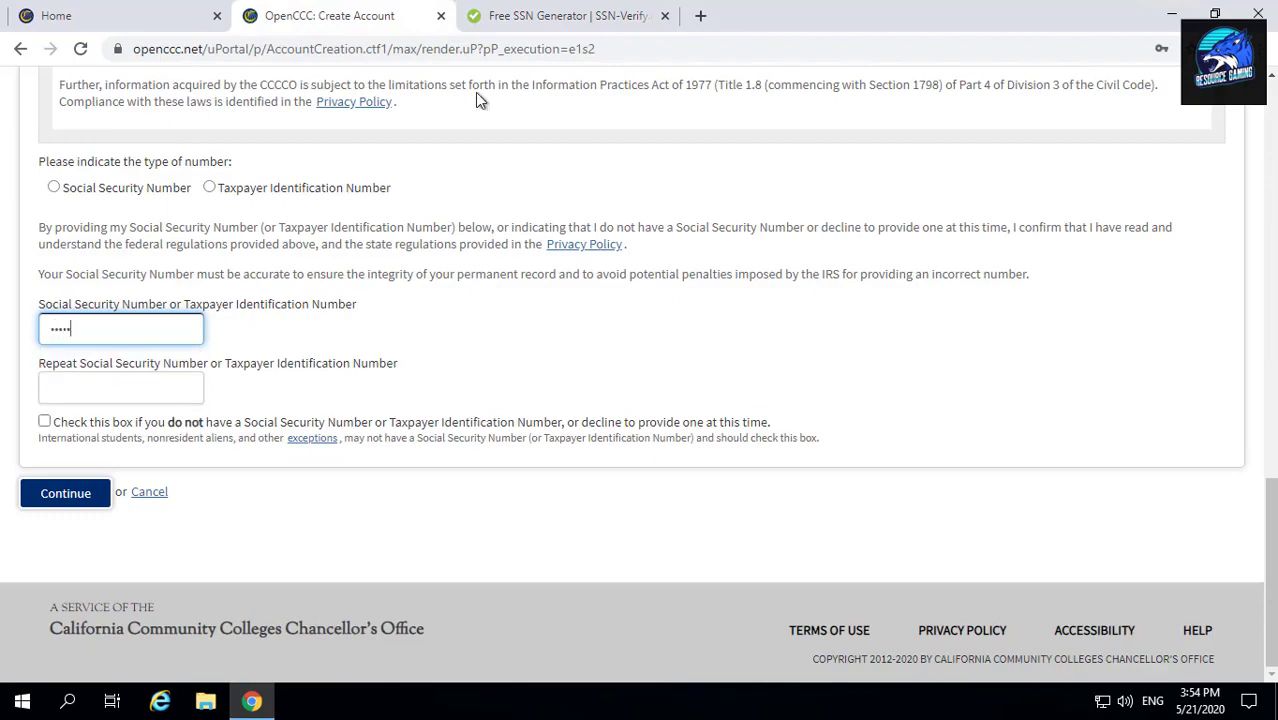
pyautogui.click(530, 18)
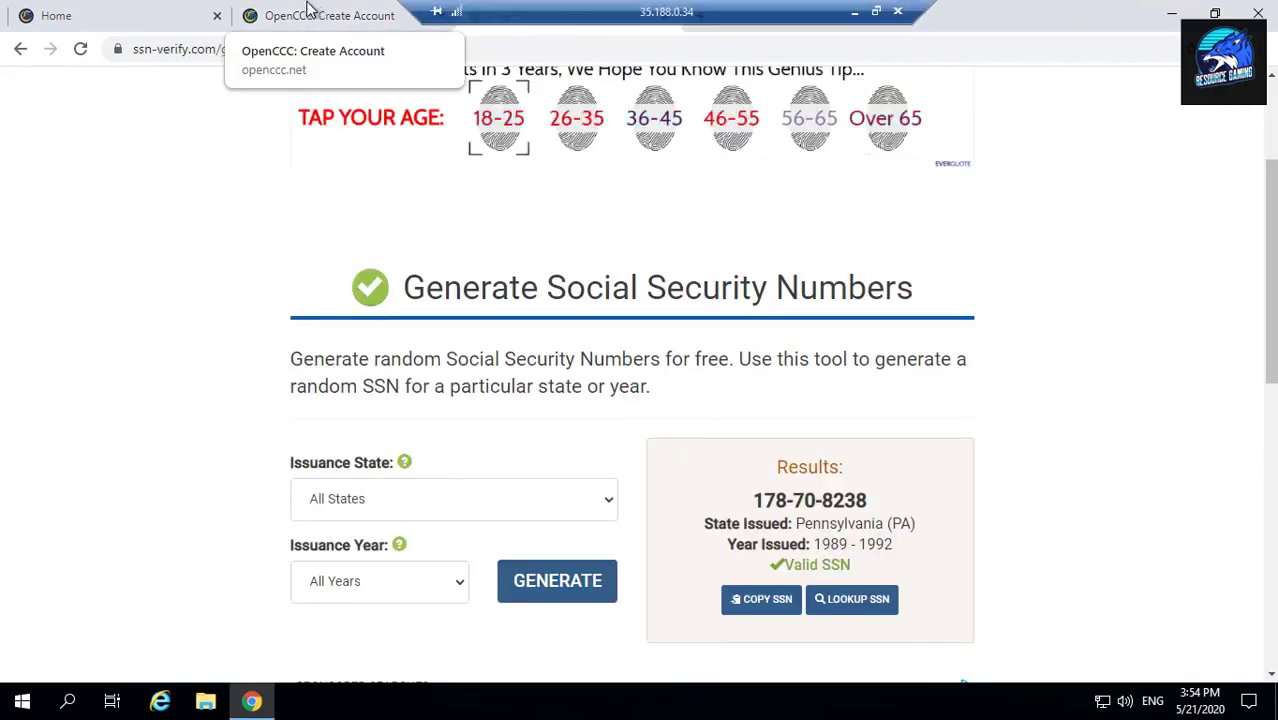
pyautogui.click(310, 12)
pyautogui.write('8')
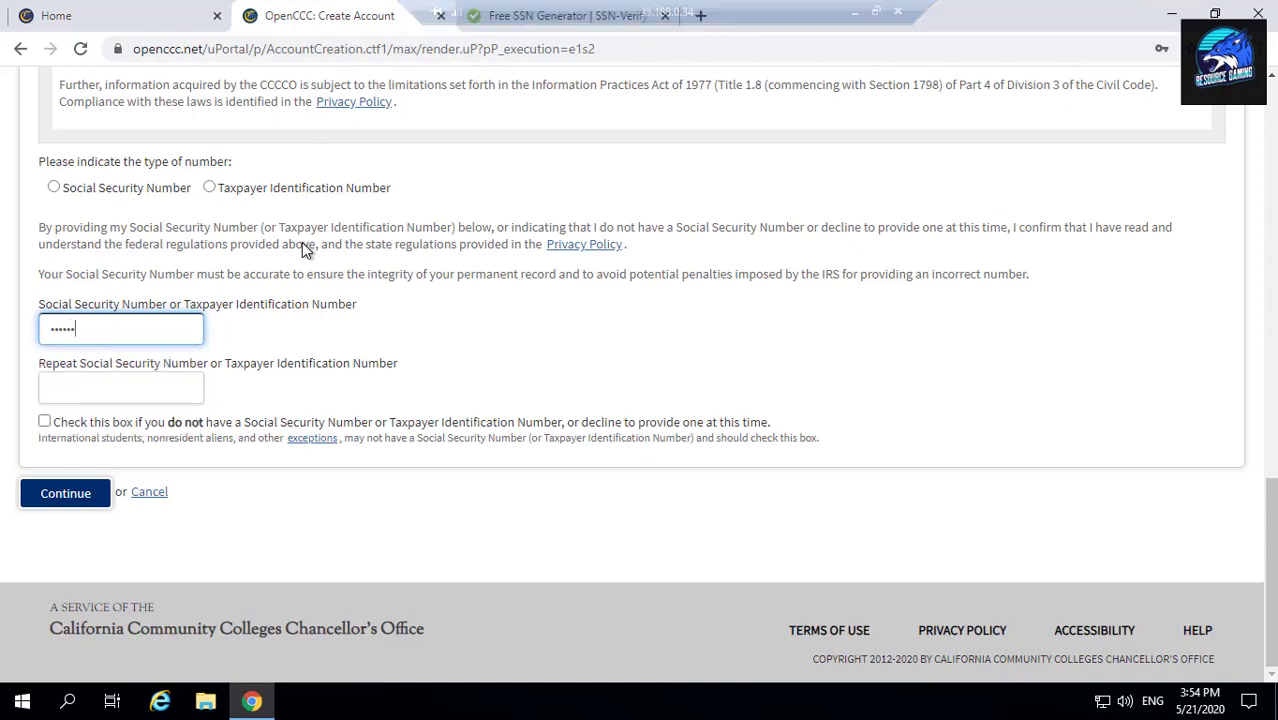
pyautogui.write('8')
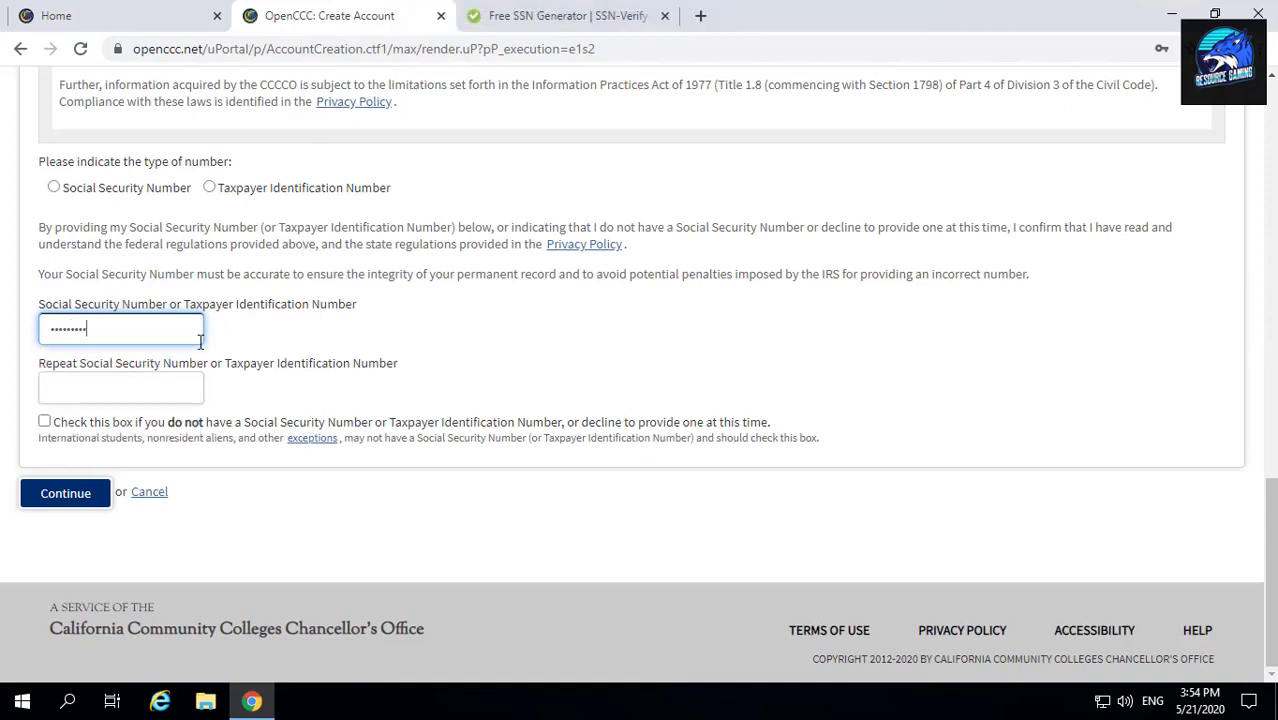
# Enter the generated number again in the repeat SSN field
pyautogui.click(159, 391)
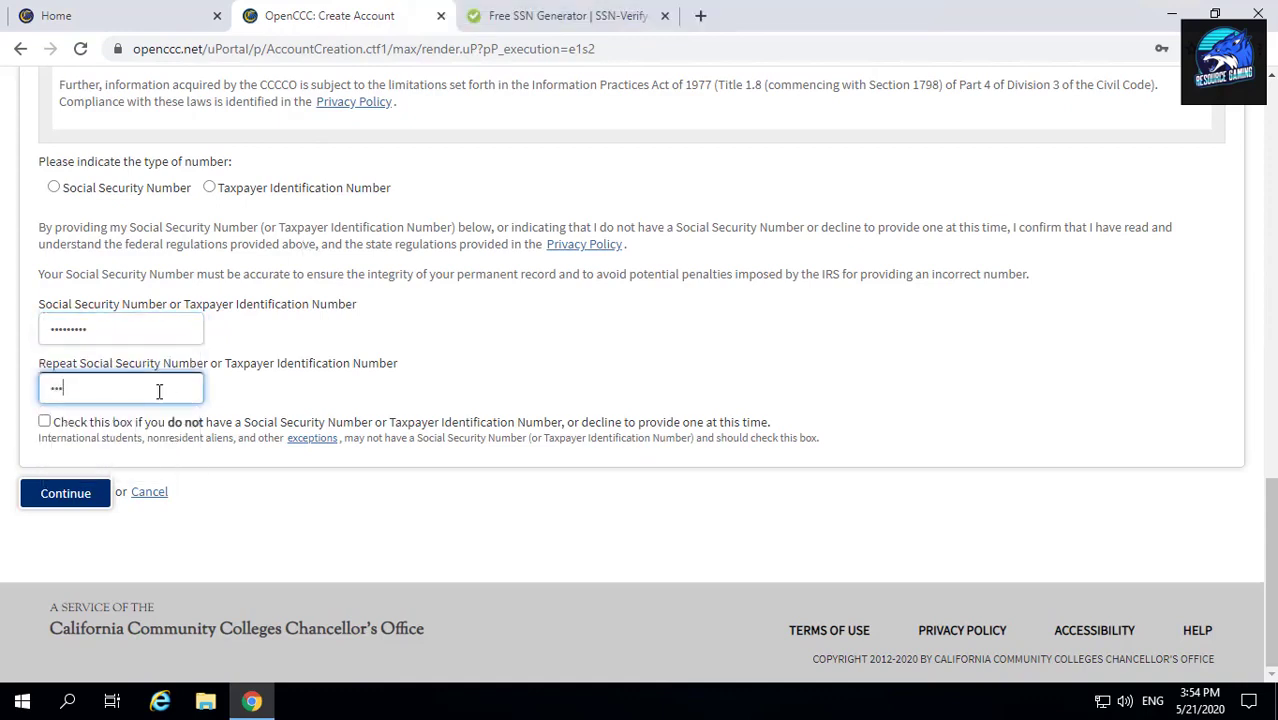
pyautogui.click(560, 15)
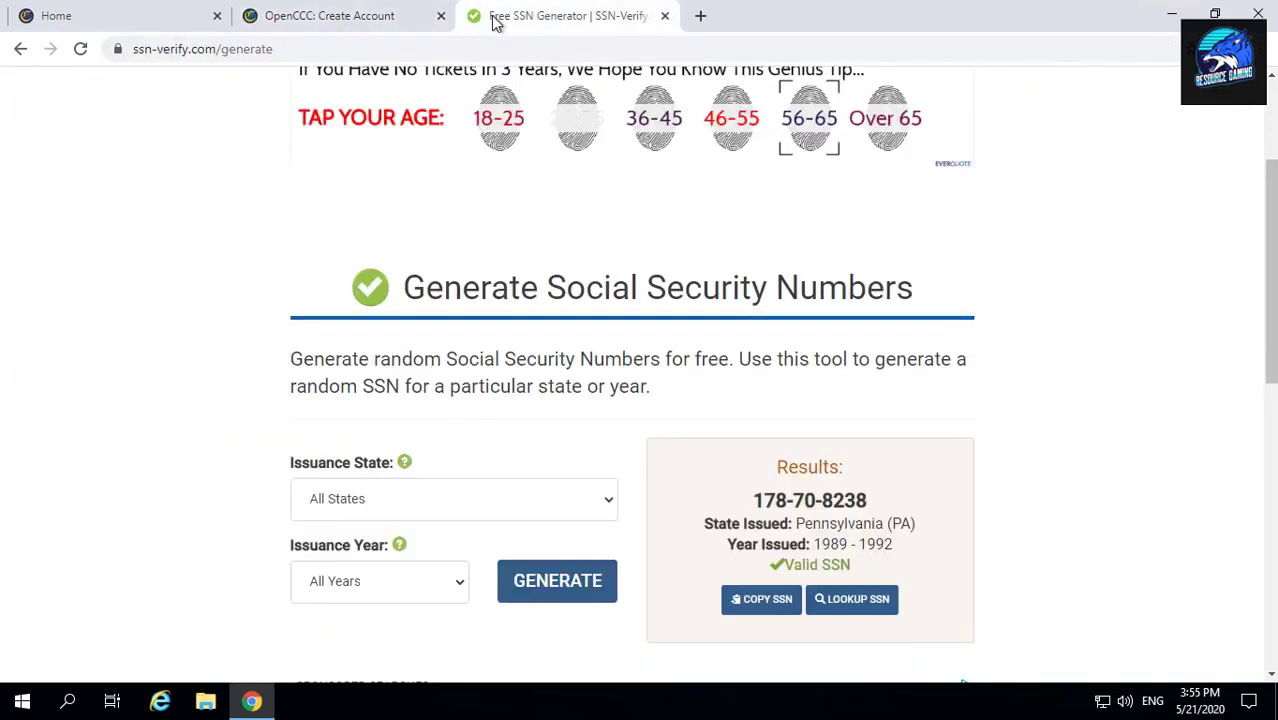
pyautogui.click(363, 18)
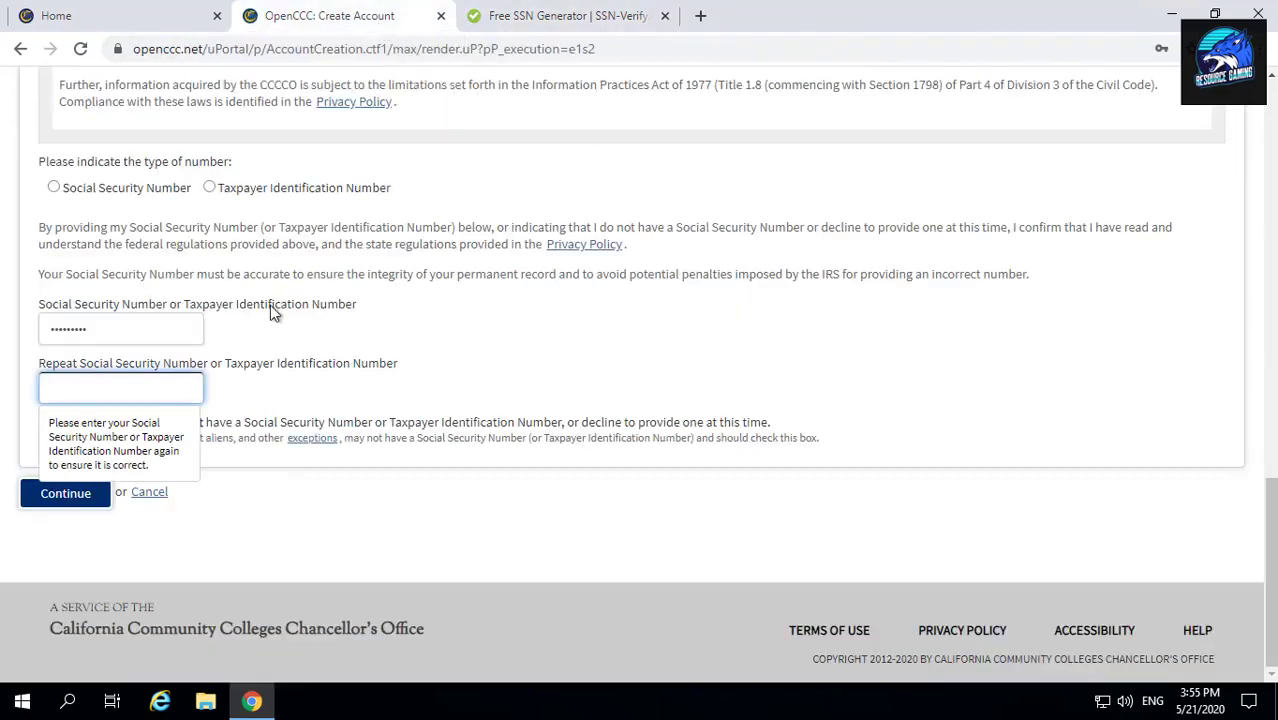
pyautogui.write('5')
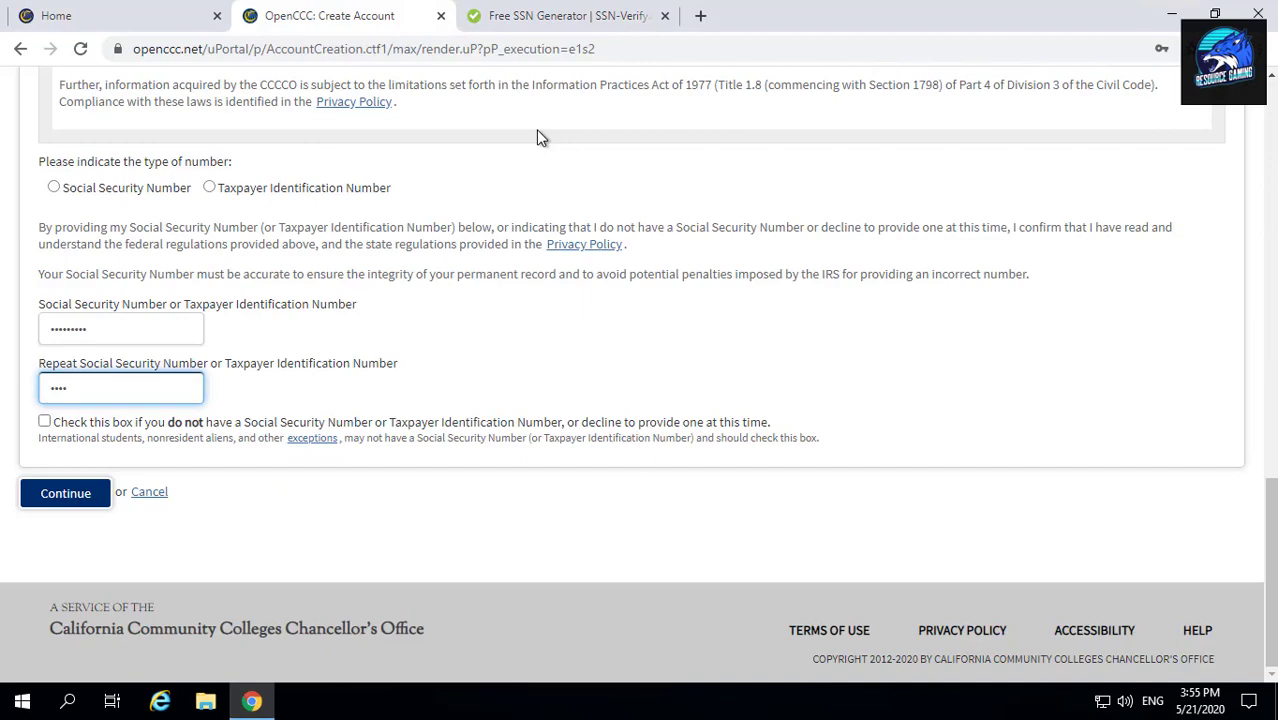
pyautogui.click(530, 17)
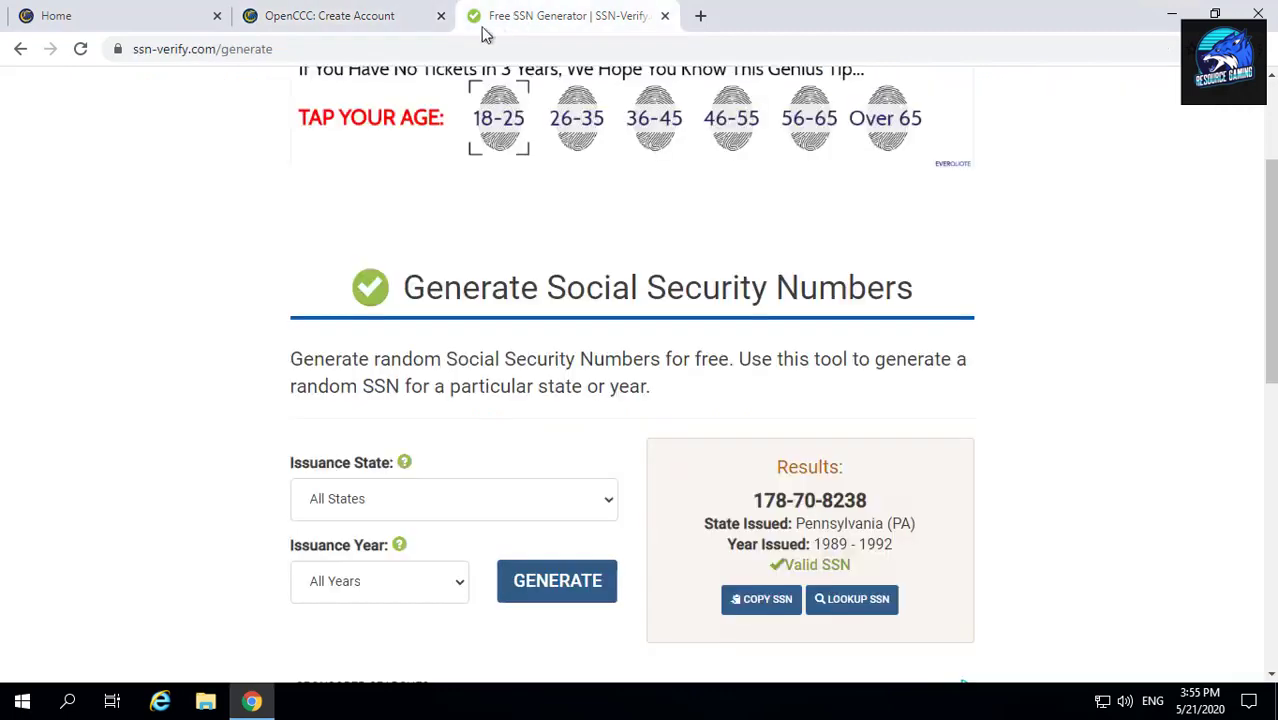
pyautogui.click(338, 14)
pyautogui.write('55')
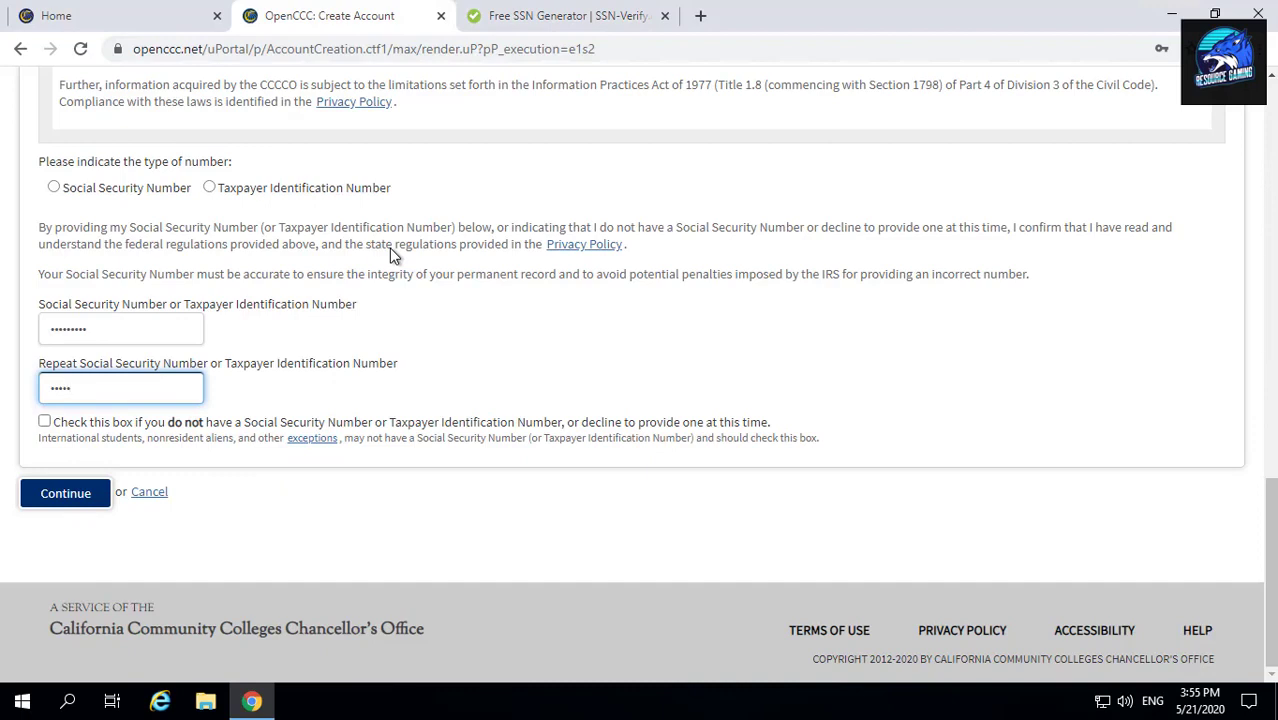
pyautogui.write('55')
# Continue past the SSN page and enter the outlook.com email address in both email fields
pyautogui.press('Return')
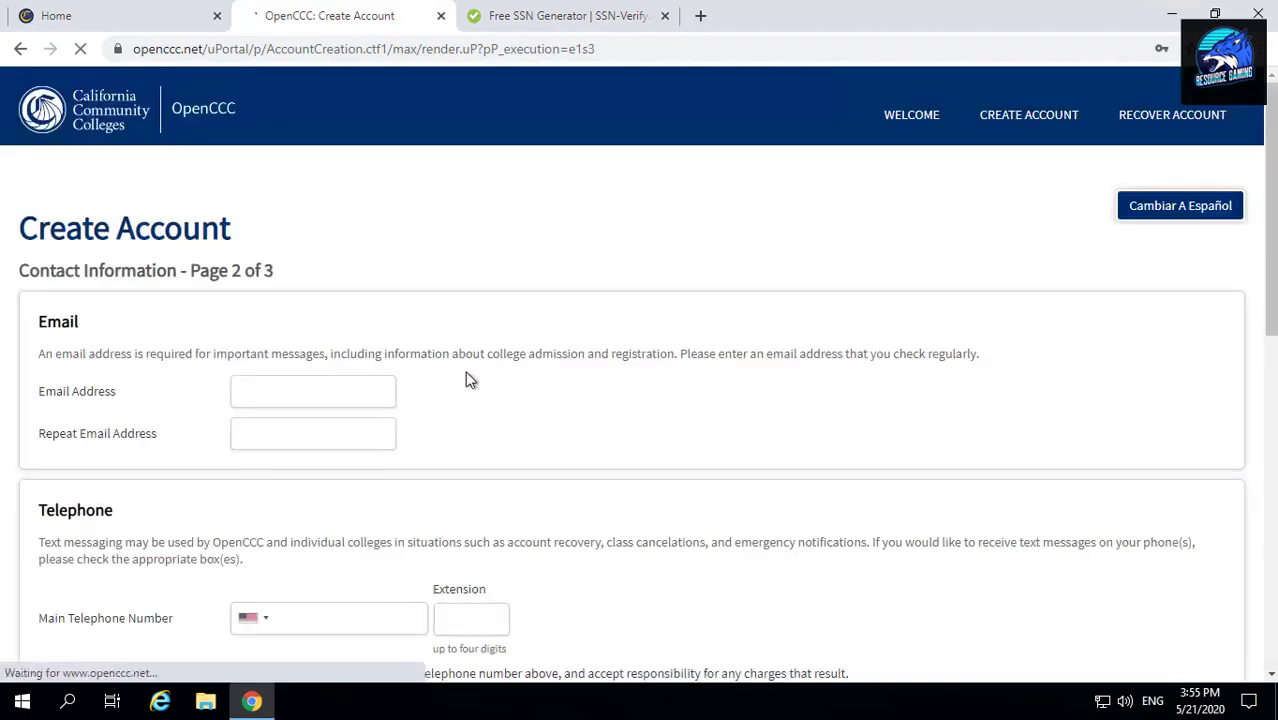
pyautogui.click(361, 394)
pyautogui.click(361, 394)
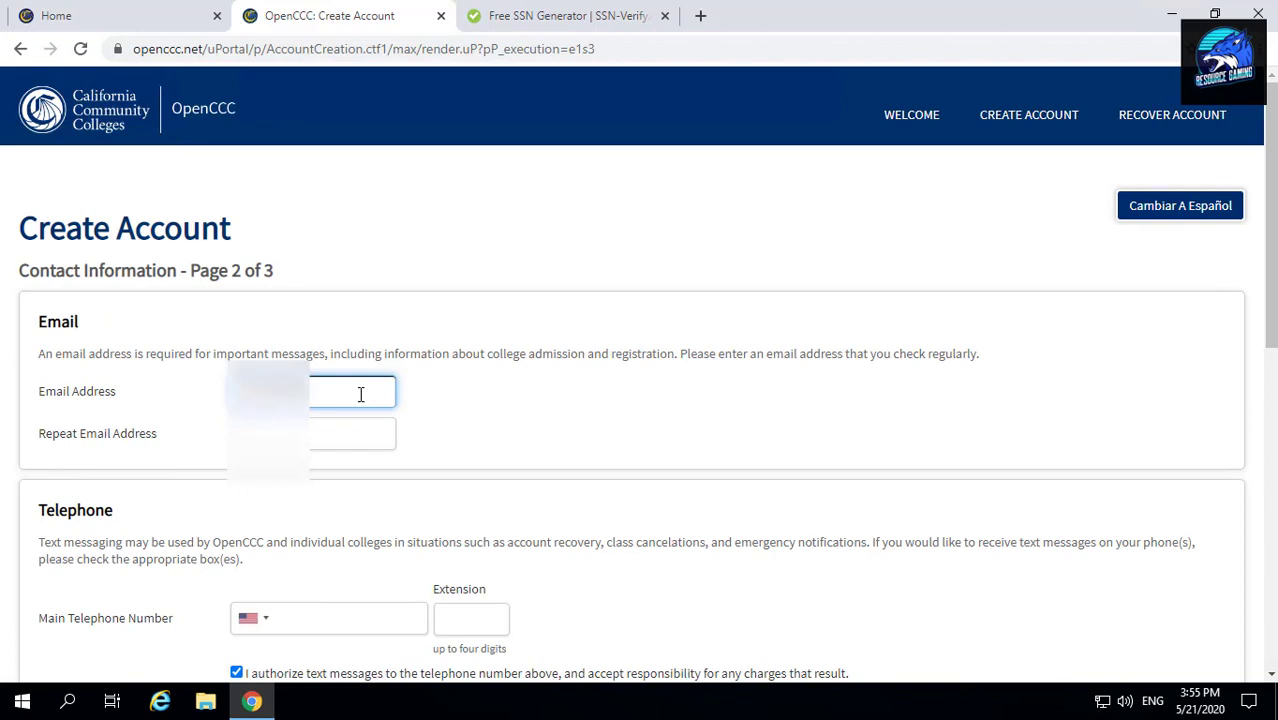
pyautogui.write('@outlook')
pyautogui.write('.com')
pyautogui.click(343, 435)
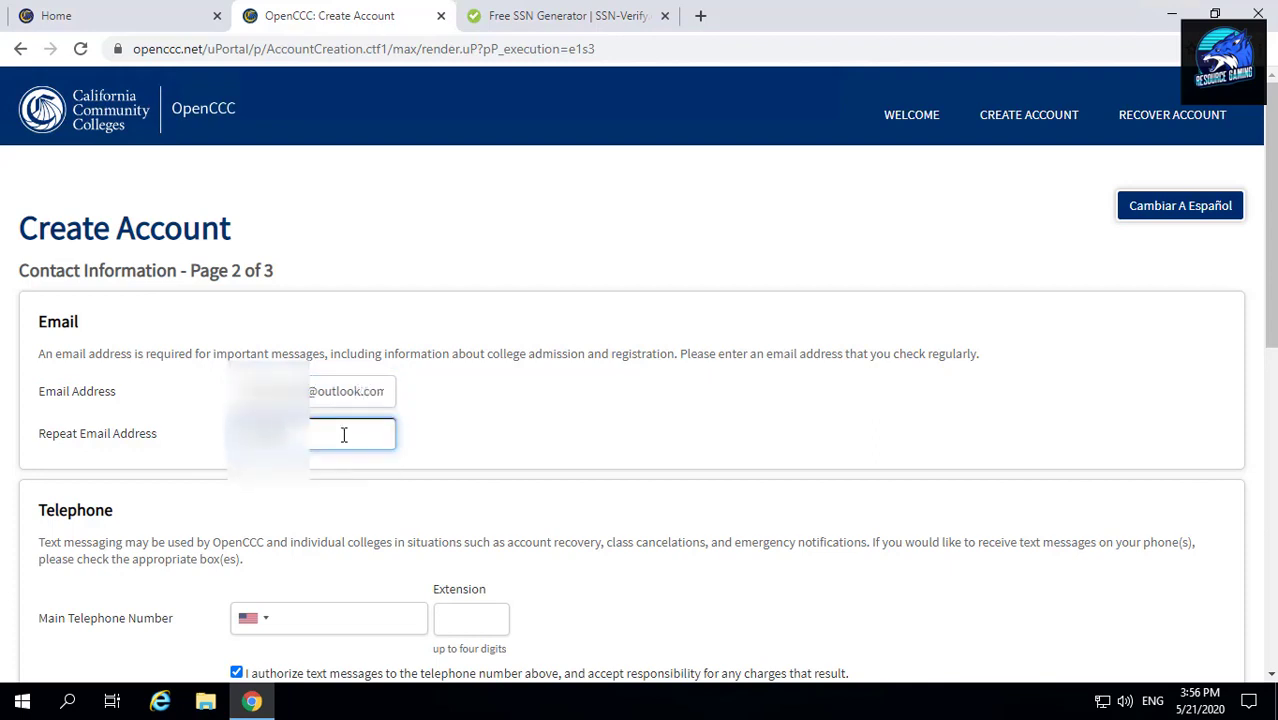
pyautogui.write('@outlook.co')
pyautogui.write('m')
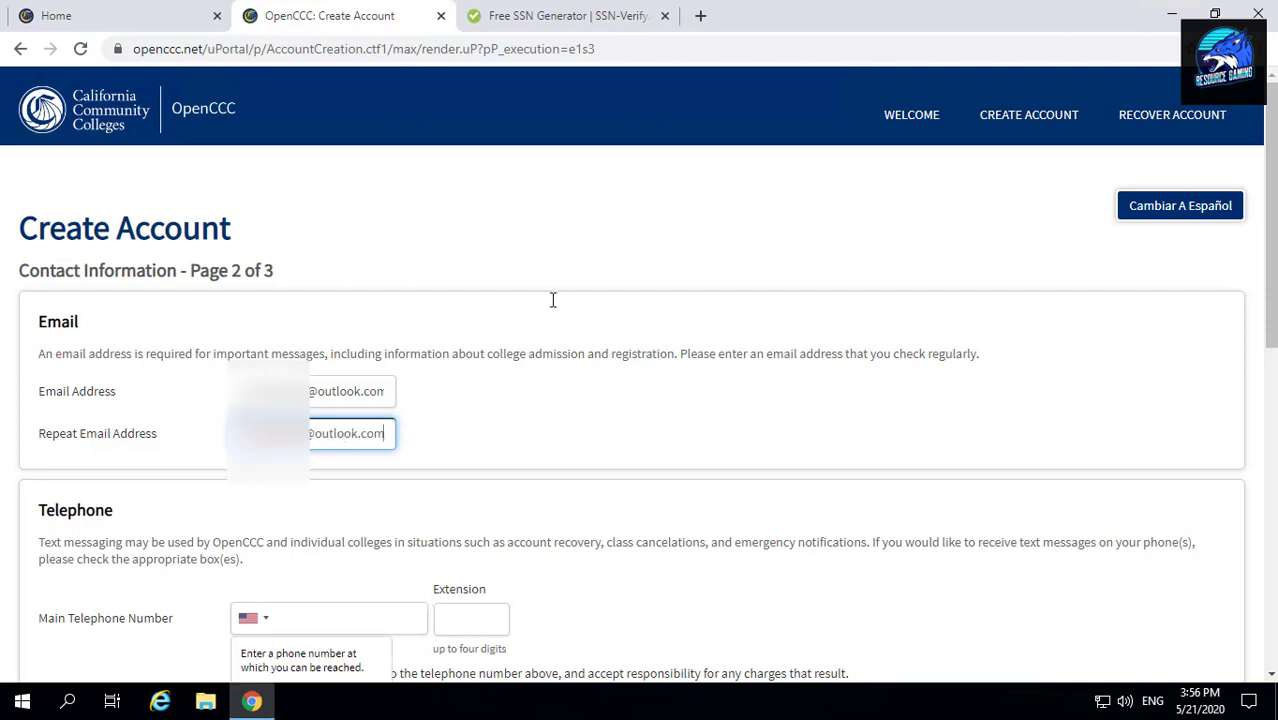
# Search 'california address best random' in a new tab and open the BestRandoms address list, selecting a phone number
pyautogui.click(703, 17)
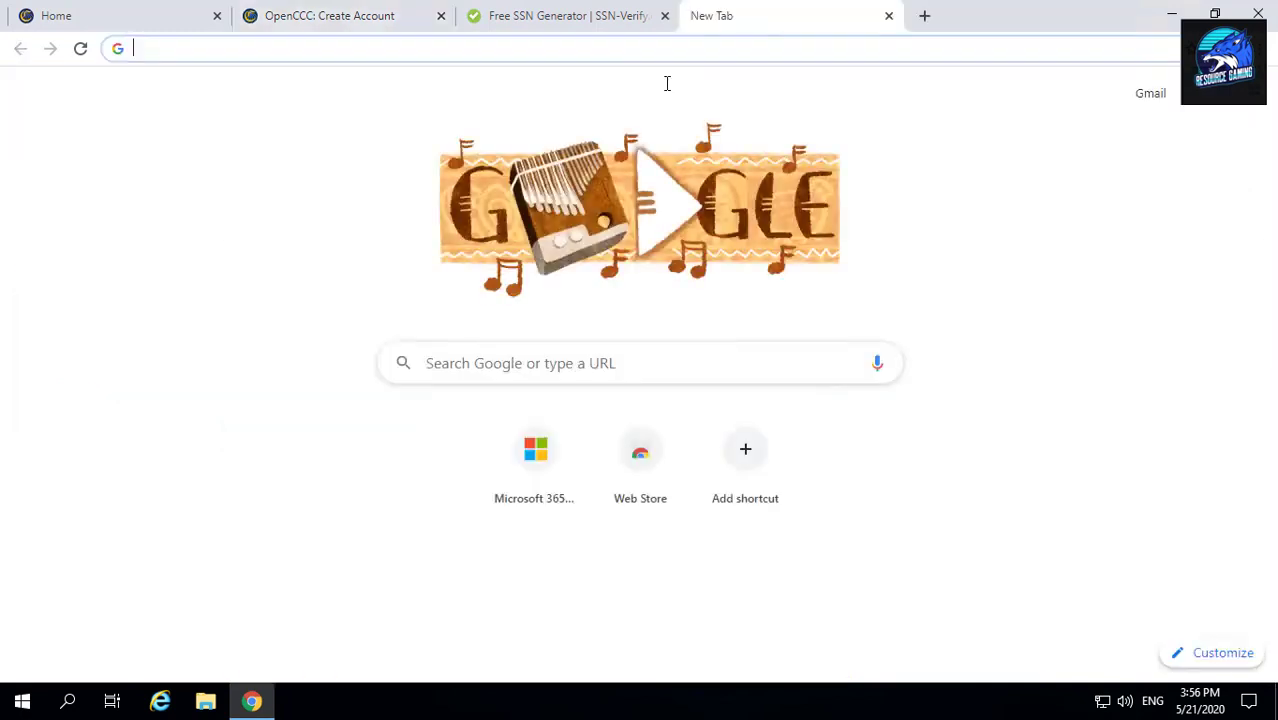
pyautogui.write('california')
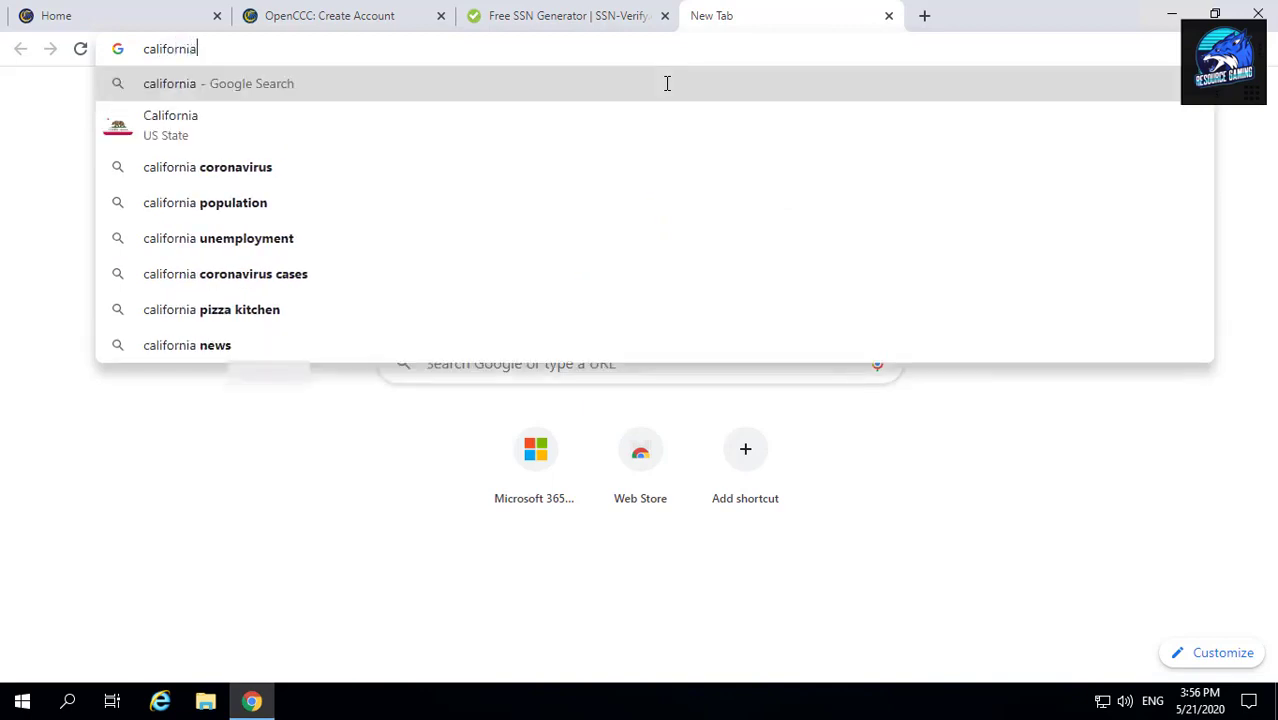
pyautogui.write(' aa')
pyautogui.press('BackSpace')
pyautogui.write('d')
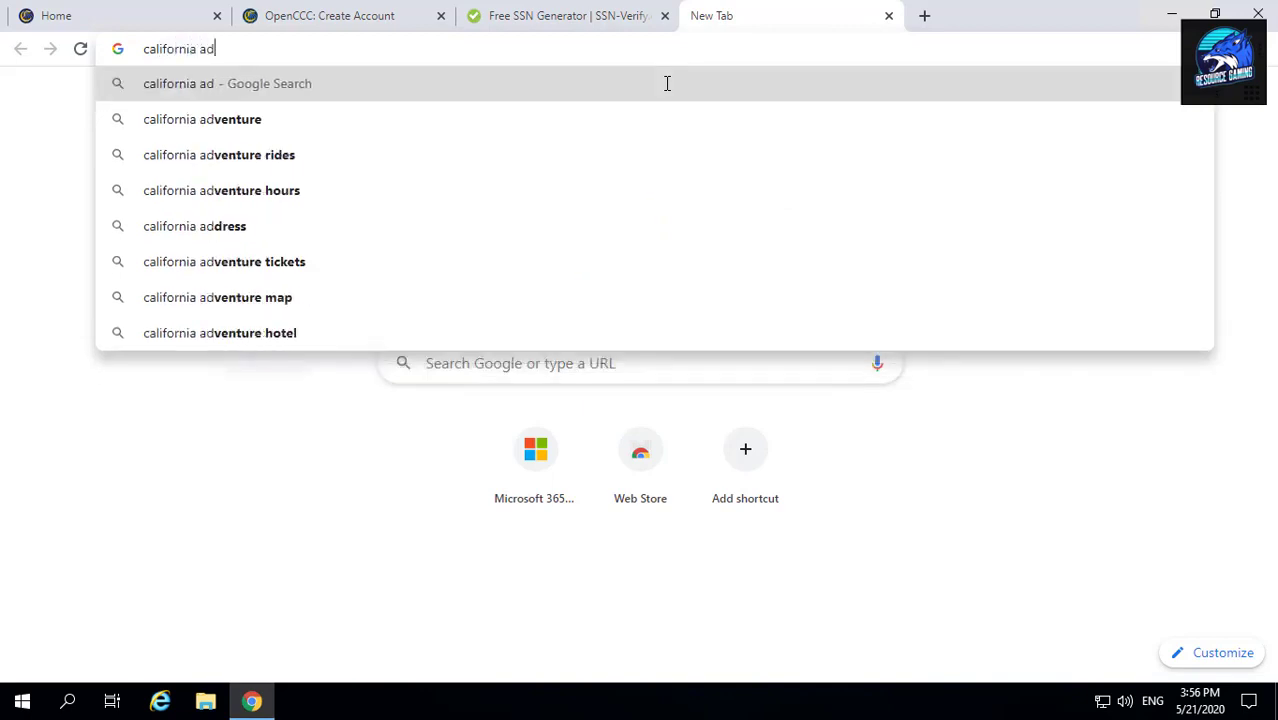
pyautogui.write('dress best')
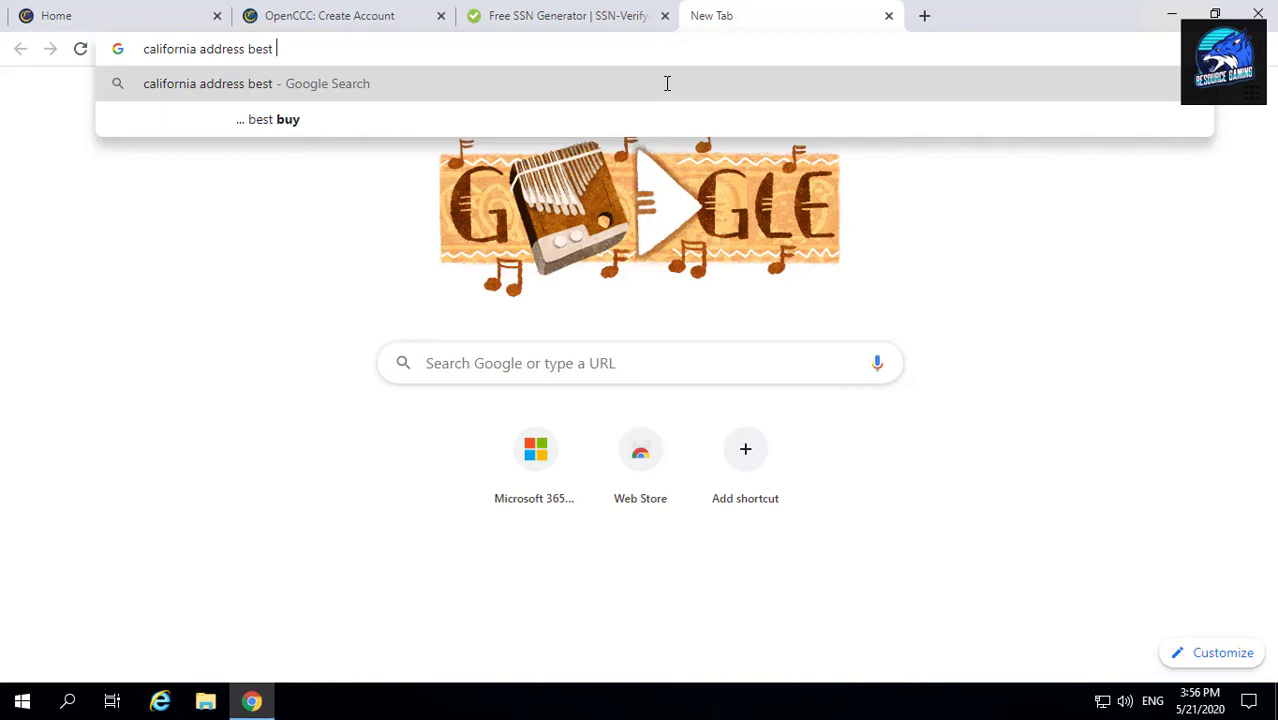
pyautogui.write(' random')
pyautogui.press('Return')
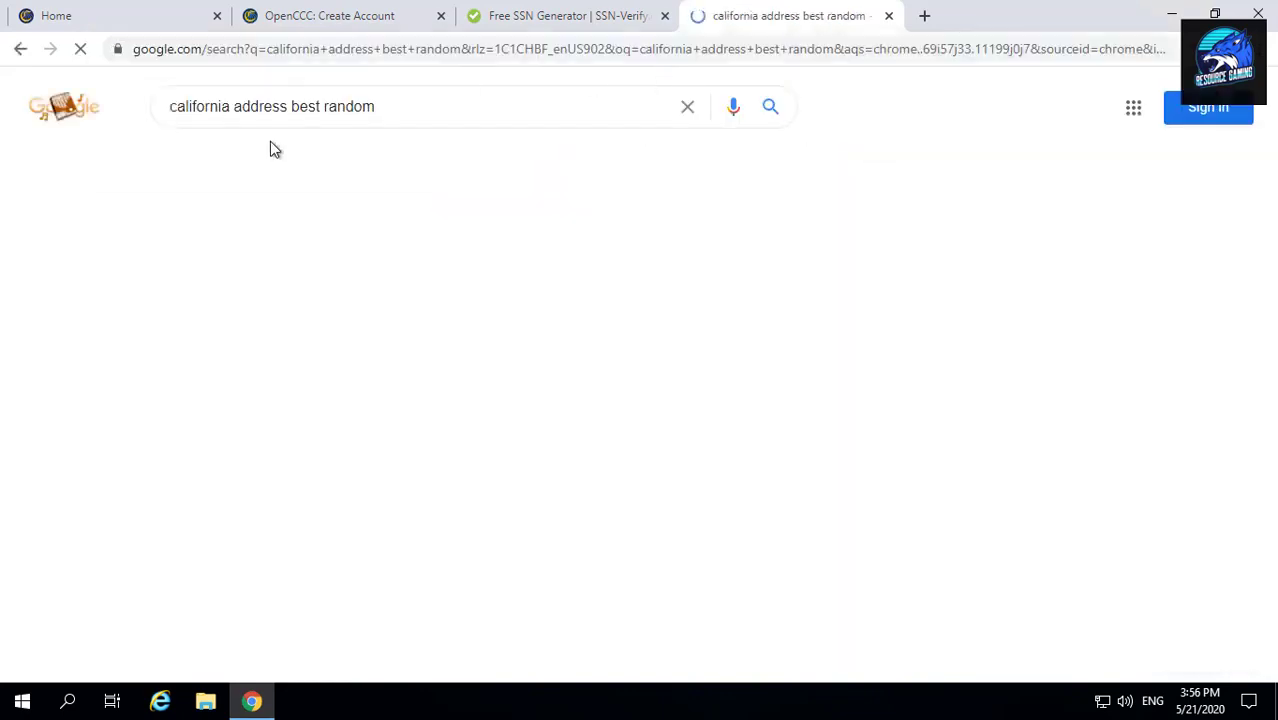
pyautogui.click(295, 264)
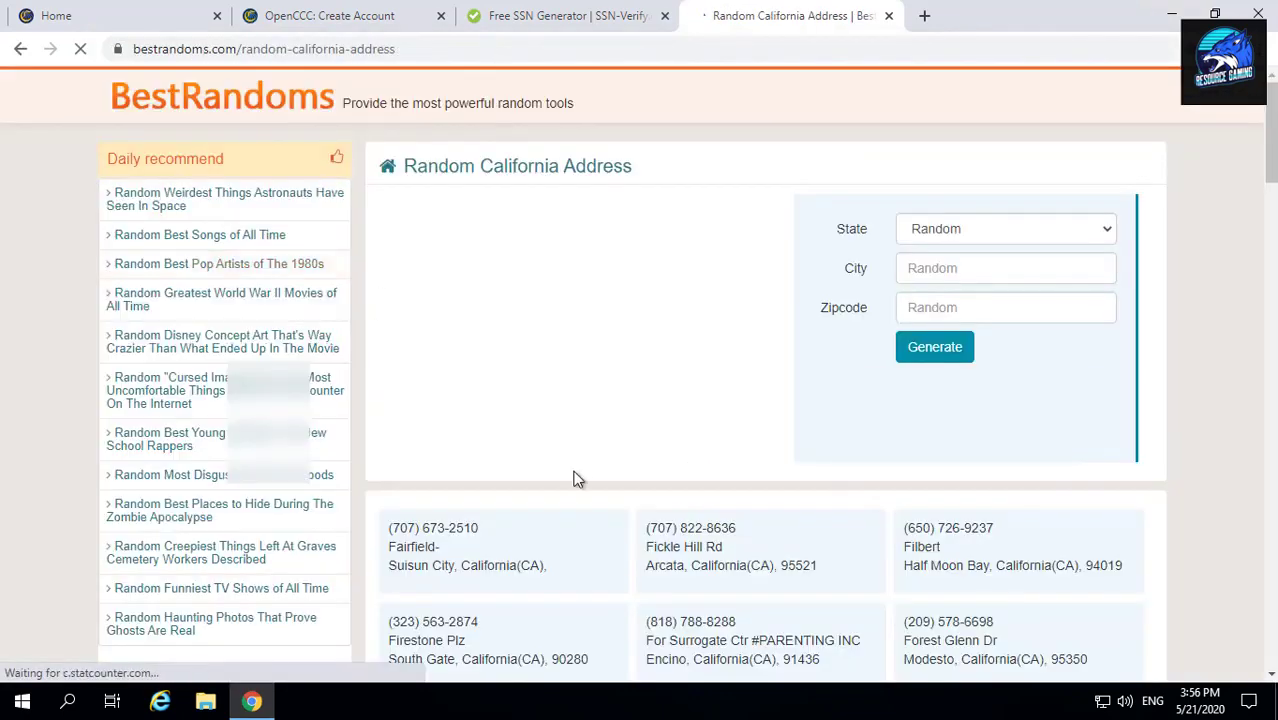
pyautogui.tripleClick(703, 527)
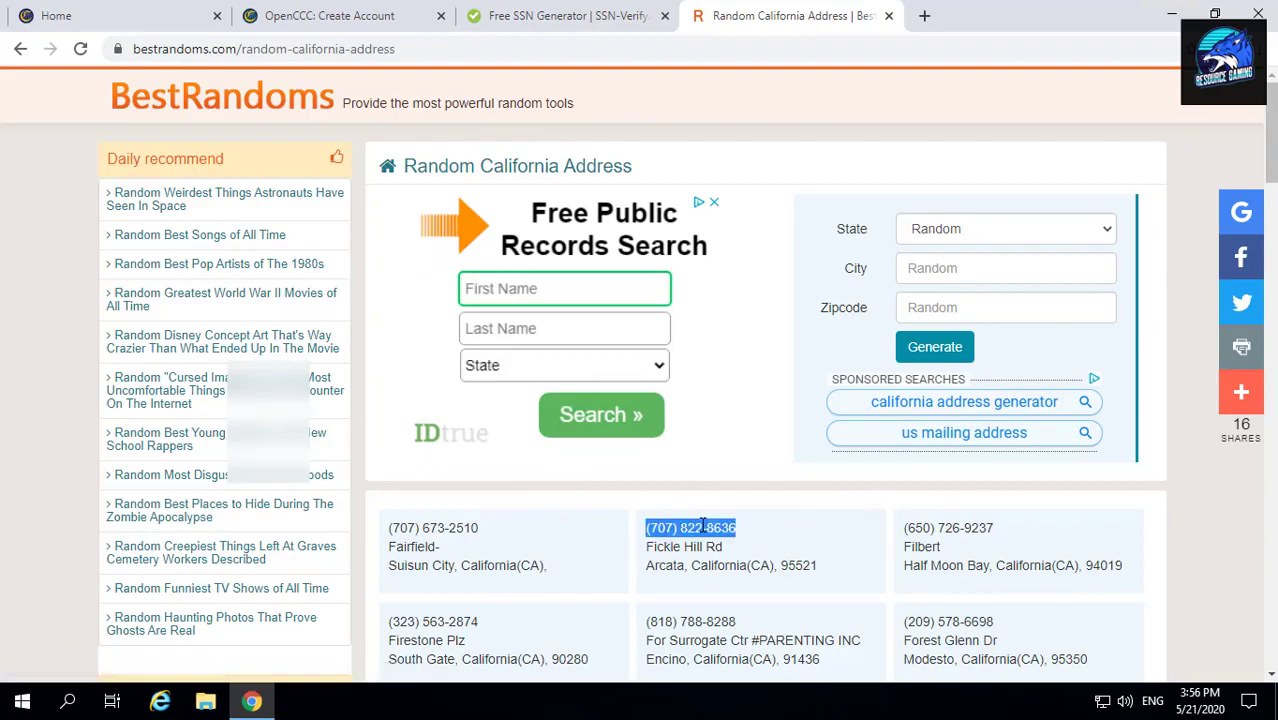
# Paste a phone number from the random address list into the second telephone field
pyautogui.click(284, 18)
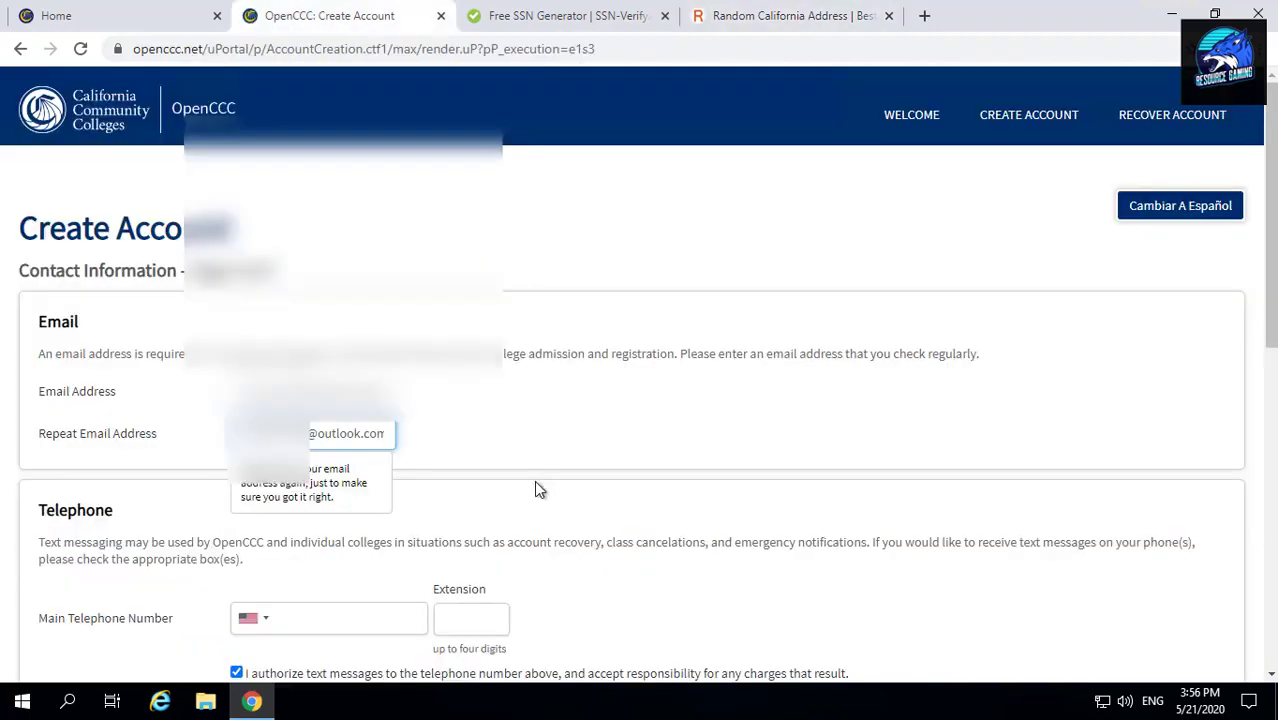
pyautogui.scroll(-3, 535, 483)
pyautogui.scroll(-1, 535, 487)
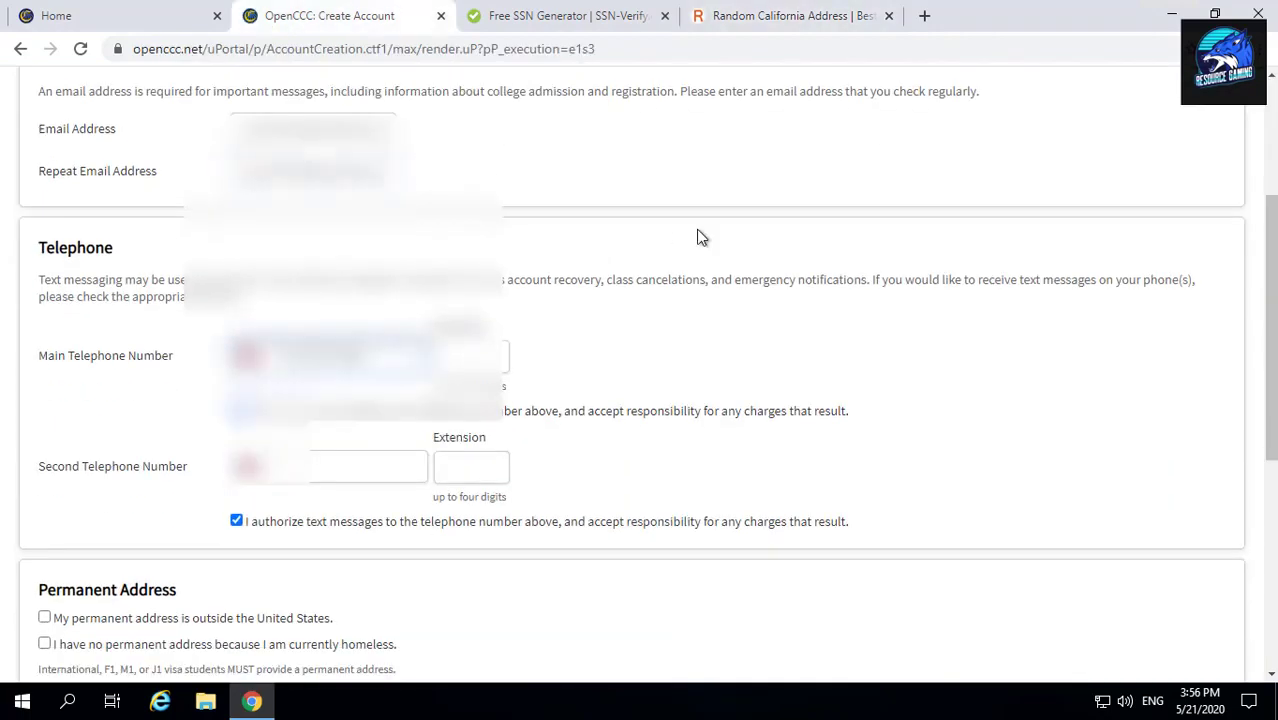
pyautogui.click(755, 27)
pyautogui.tripleClick(966, 527)
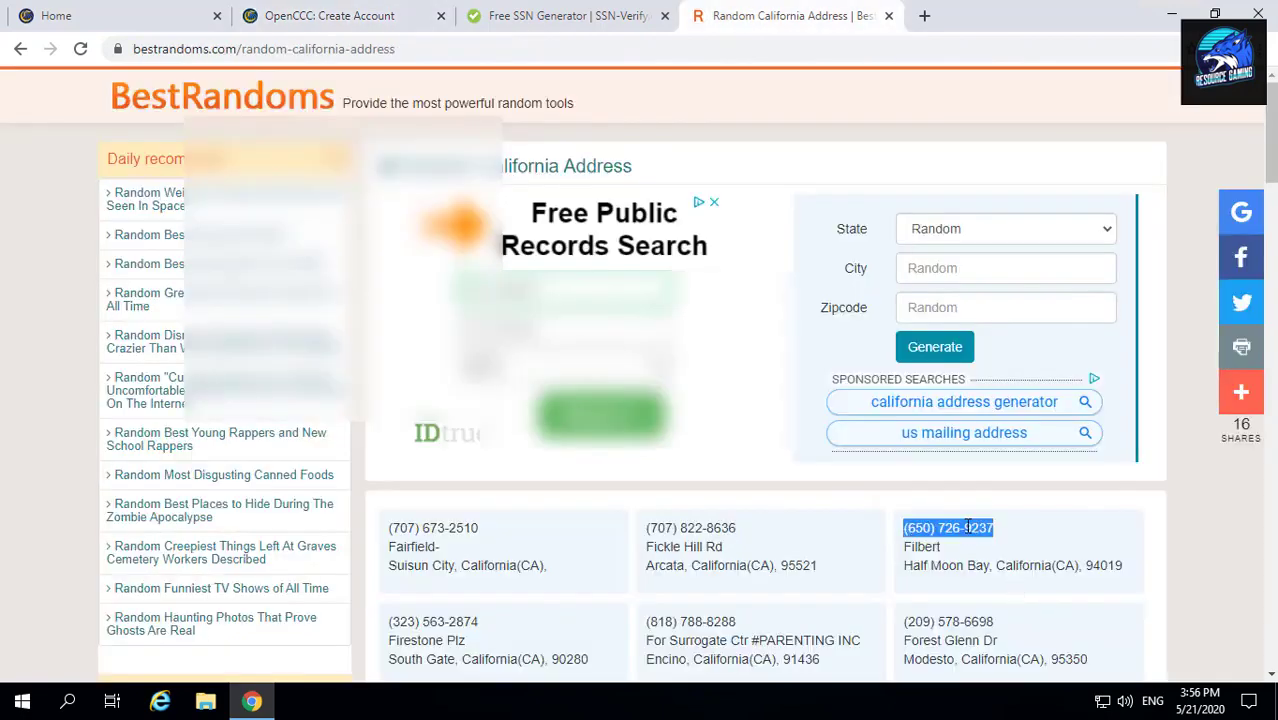
pyautogui.click(303, 18)
pyautogui.click(359, 466)
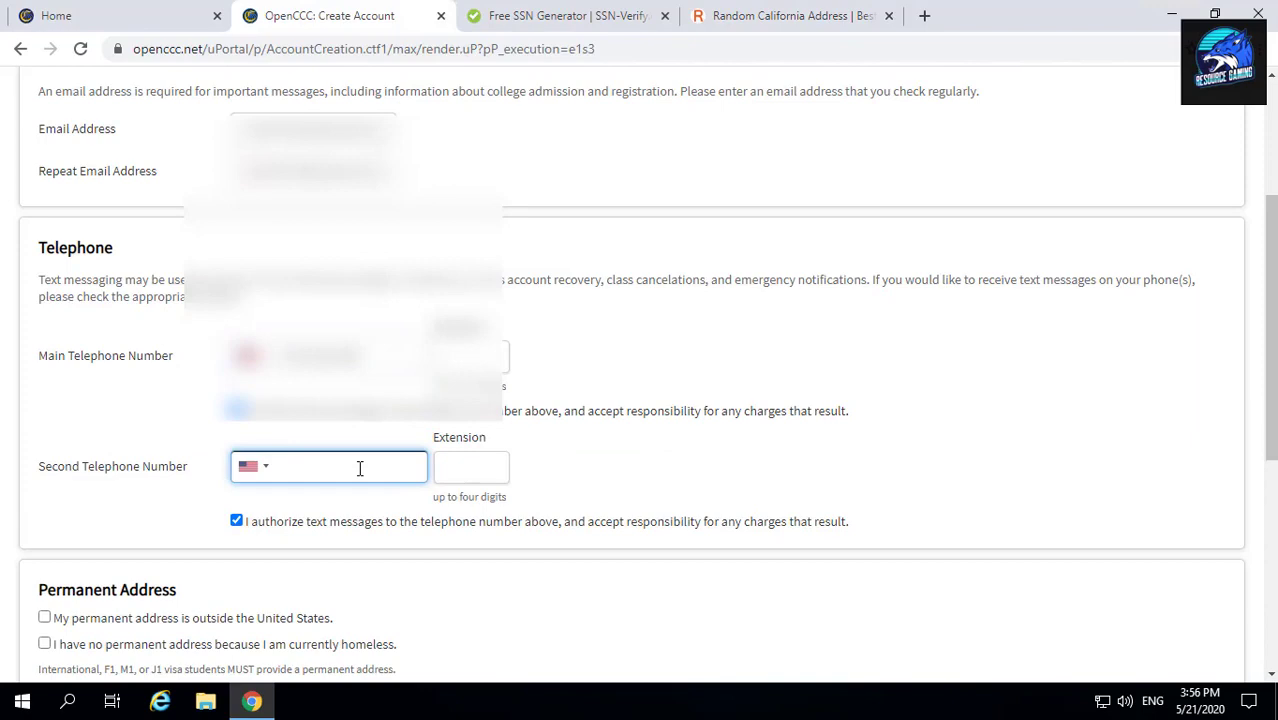
pyautogui.hotkey('ctrl', 'v')
pyautogui.scroll(-5, 550, 455)
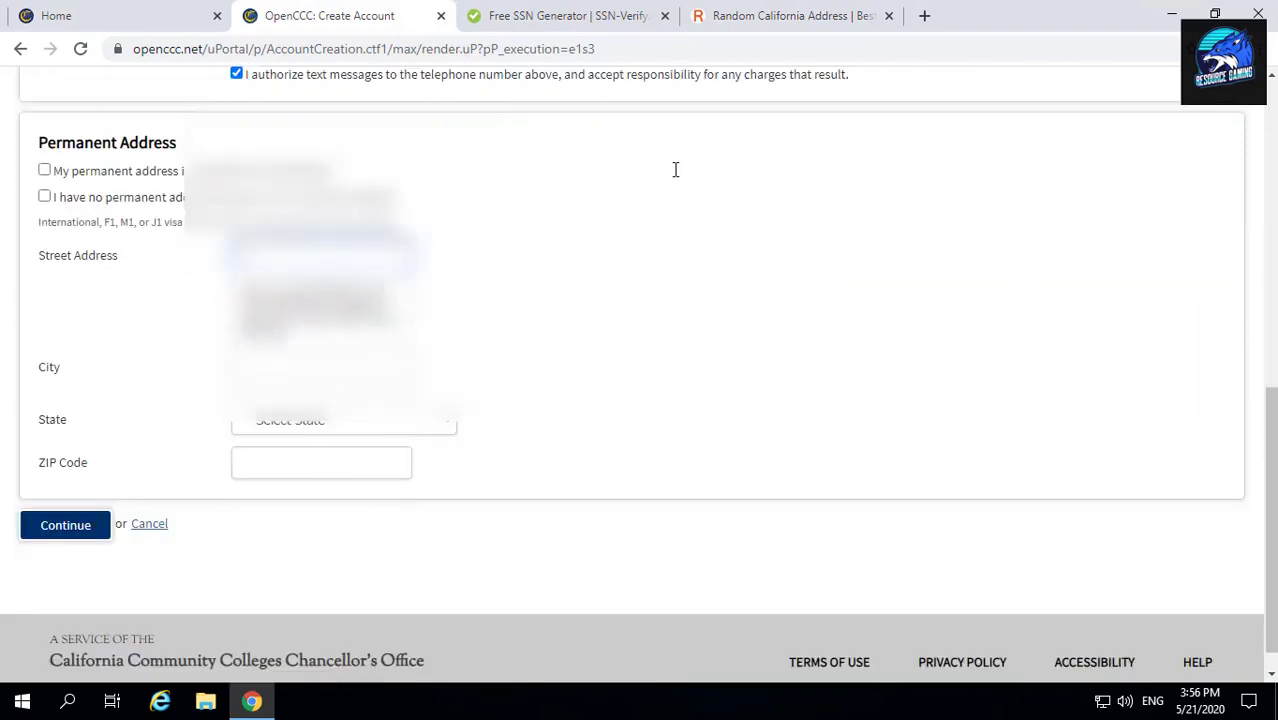
# Fill in the street and city from the random listing, and set the state to California
pyautogui.click(755, 18)
pyautogui.tripleClick(697, 545)
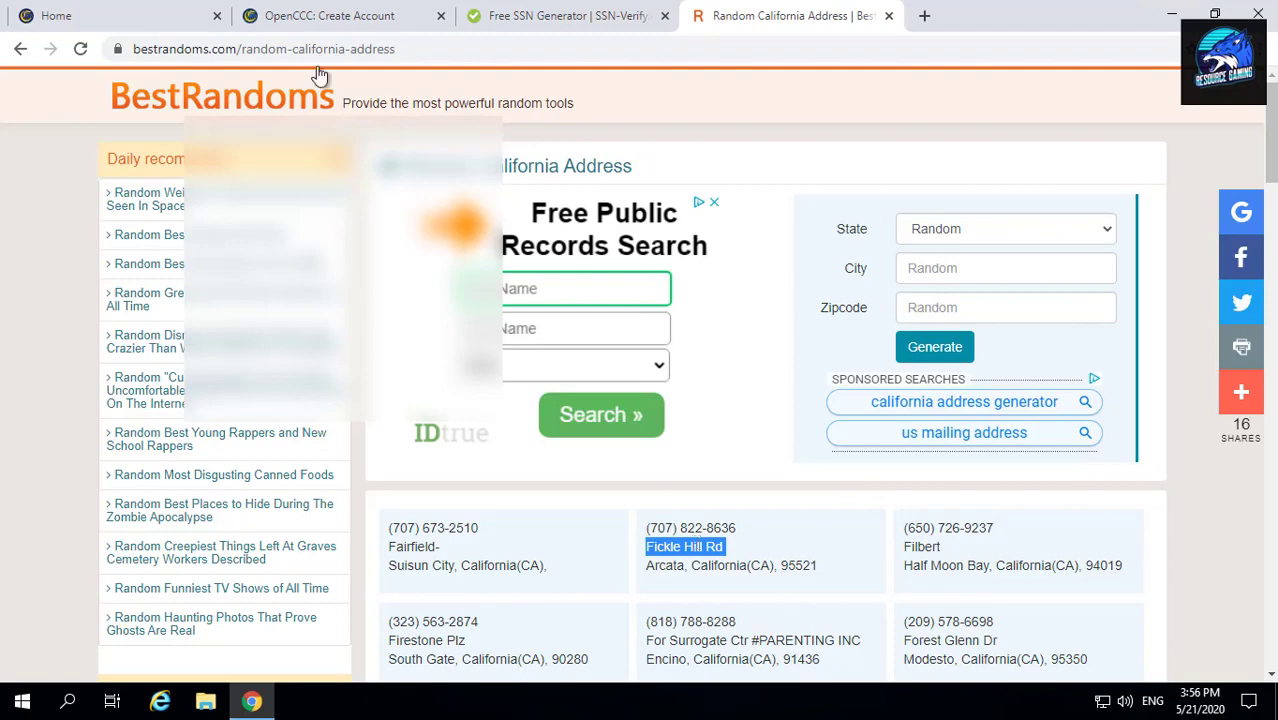
pyautogui.click(310, 16)
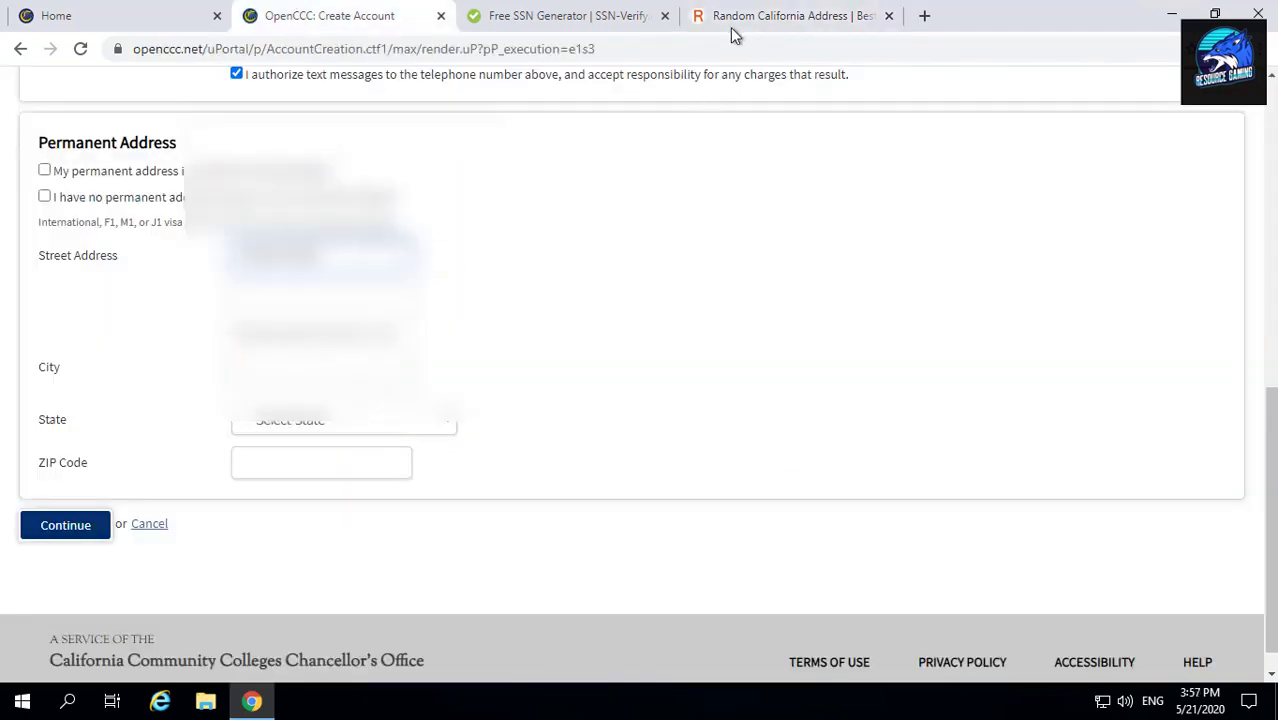
pyautogui.click(735, 18)
pyautogui.doubleClick(664, 566)
pyautogui.hotkey('ctrl', 'c')
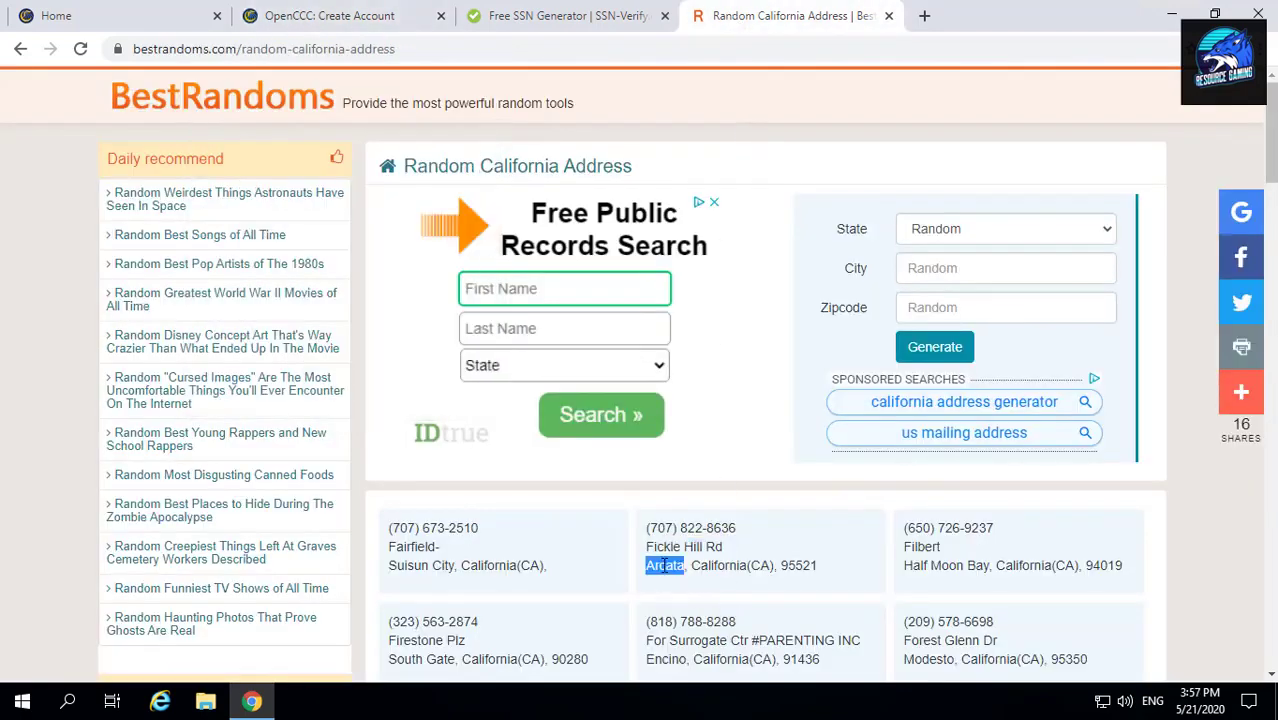
pyautogui.click(328, 16)
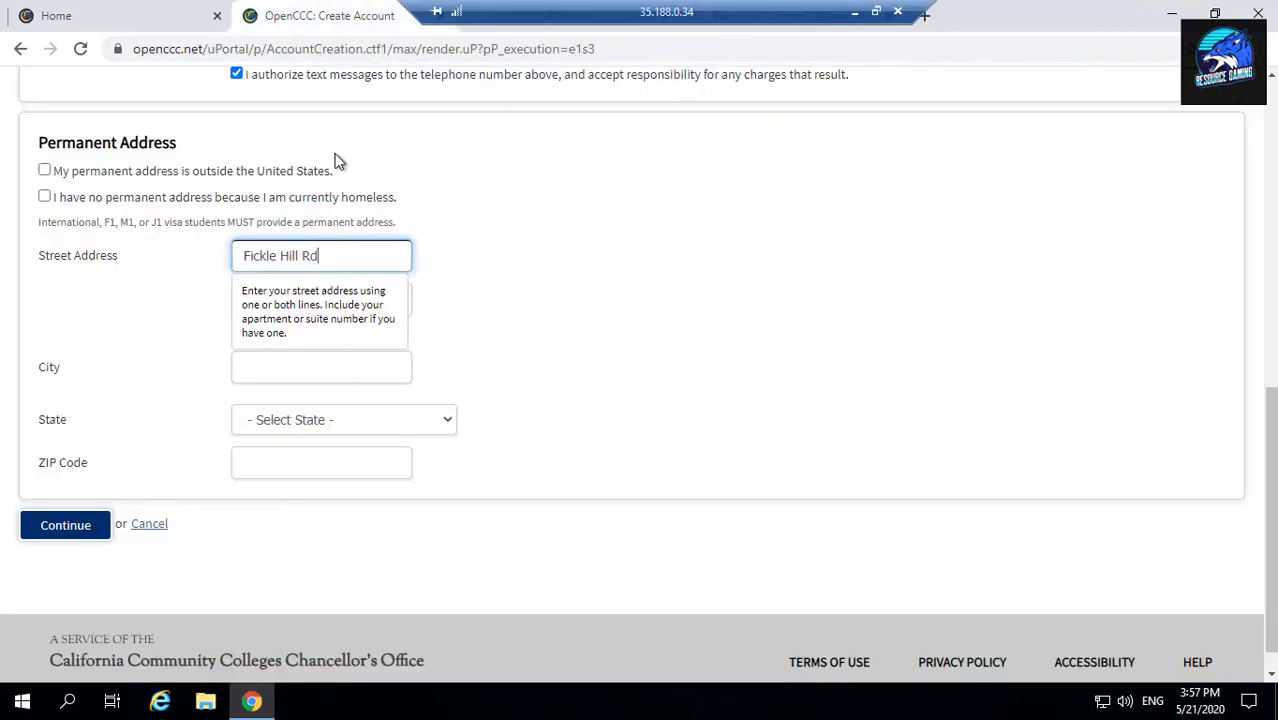
pyautogui.click(307, 364)
pyautogui.hotkey('ctrl', 'v')
pyautogui.click(318, 418)
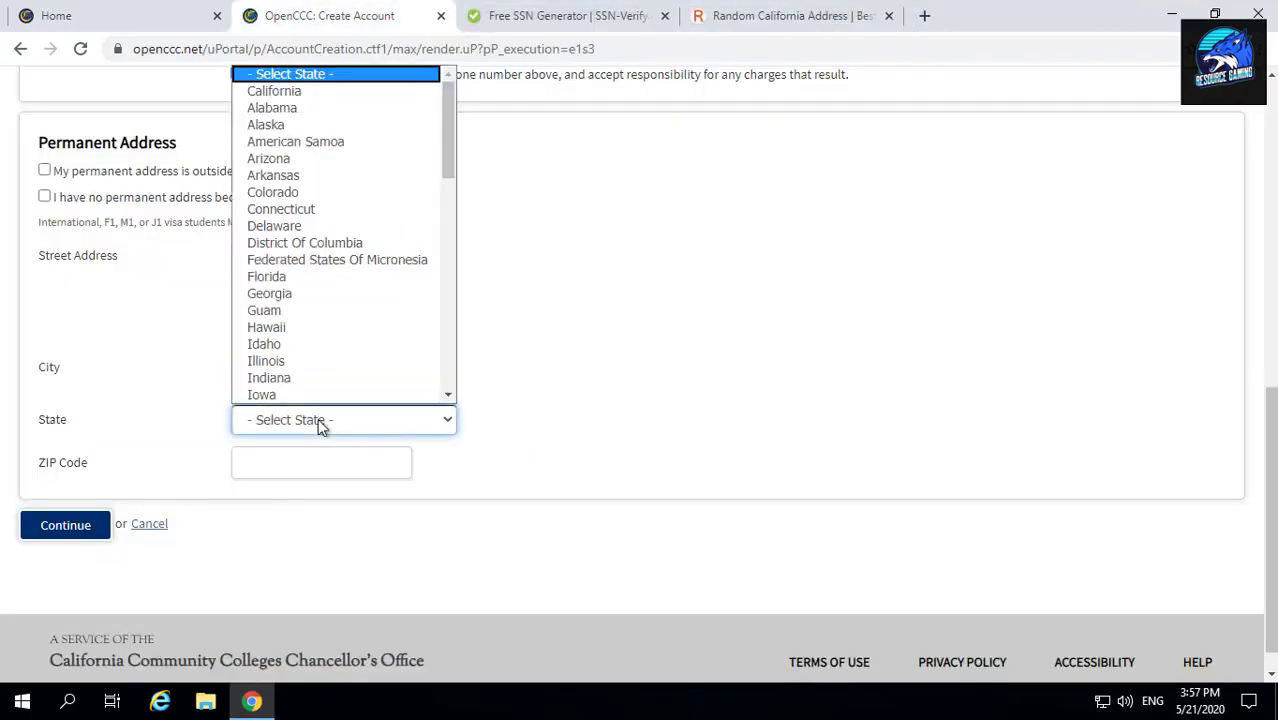
pyautogui.click(280, 91)
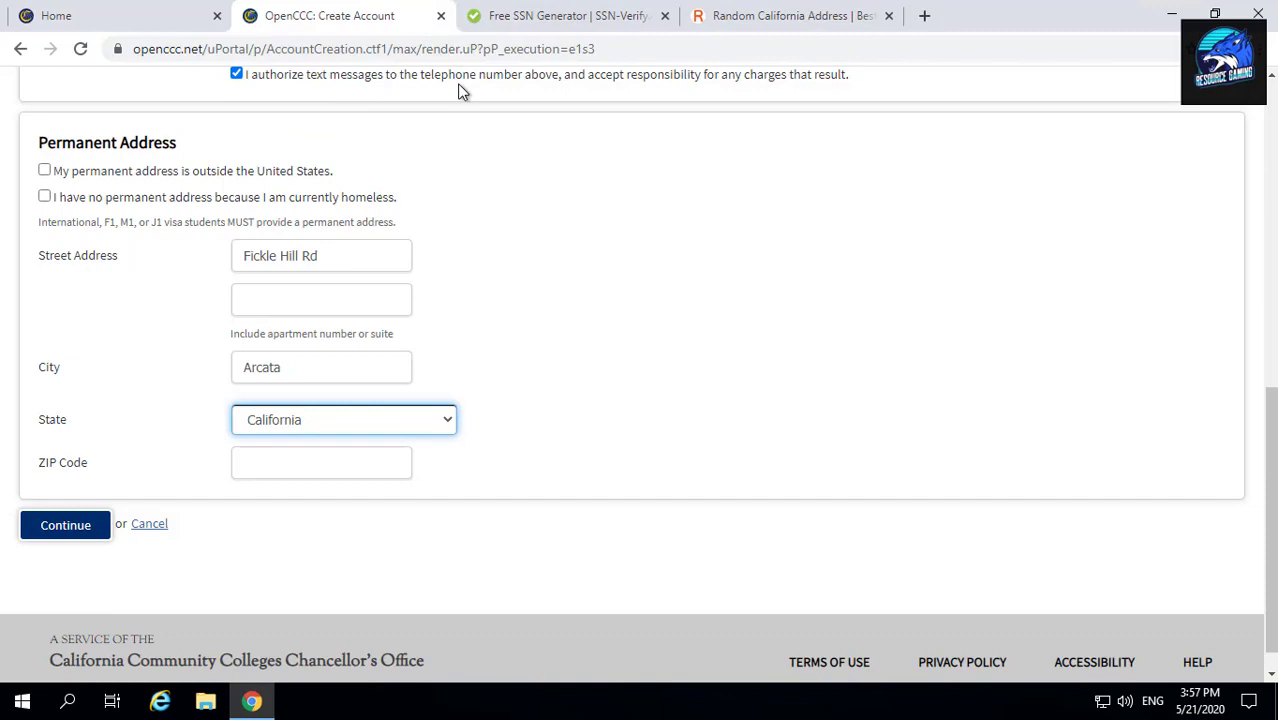
# Paste the listing's ZIP code into ZIP Code and continue to the next page
pyautogui.click(762, 16)
pyautogui.doubleClick(798, 566)
pyautogui.hotkey('ctrl', 'c')
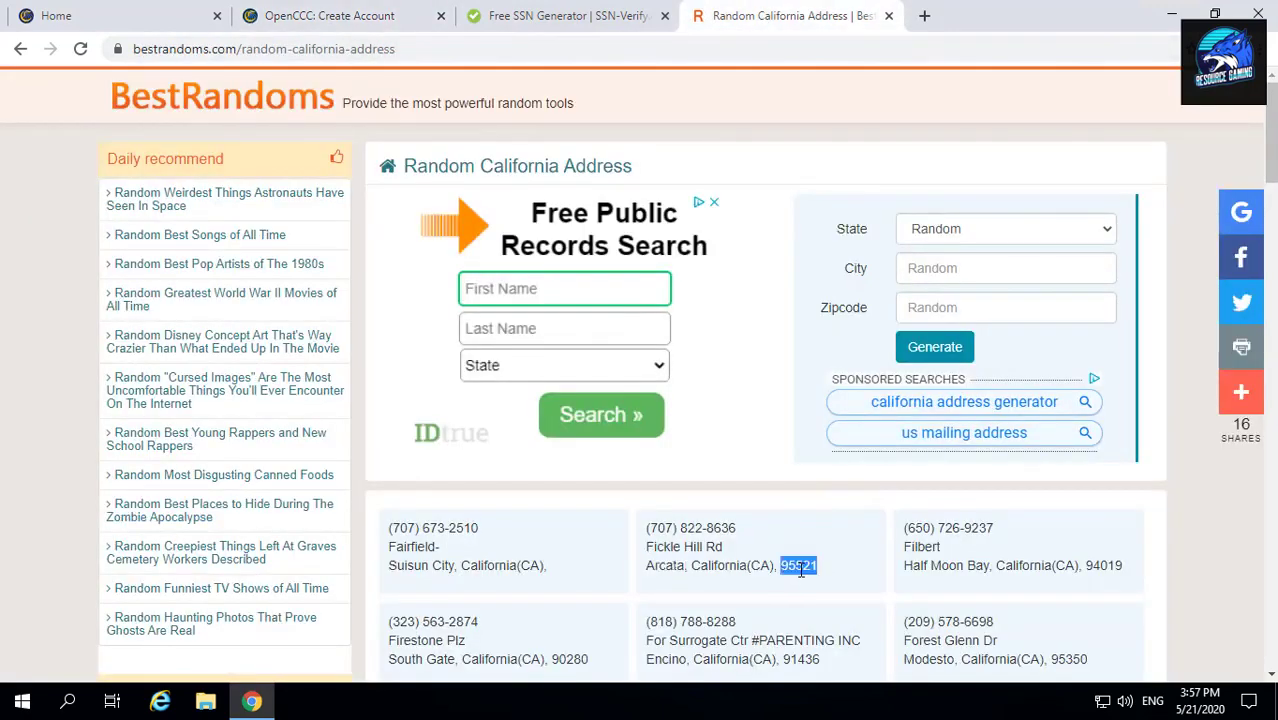
pyautogui.click(290, 22)
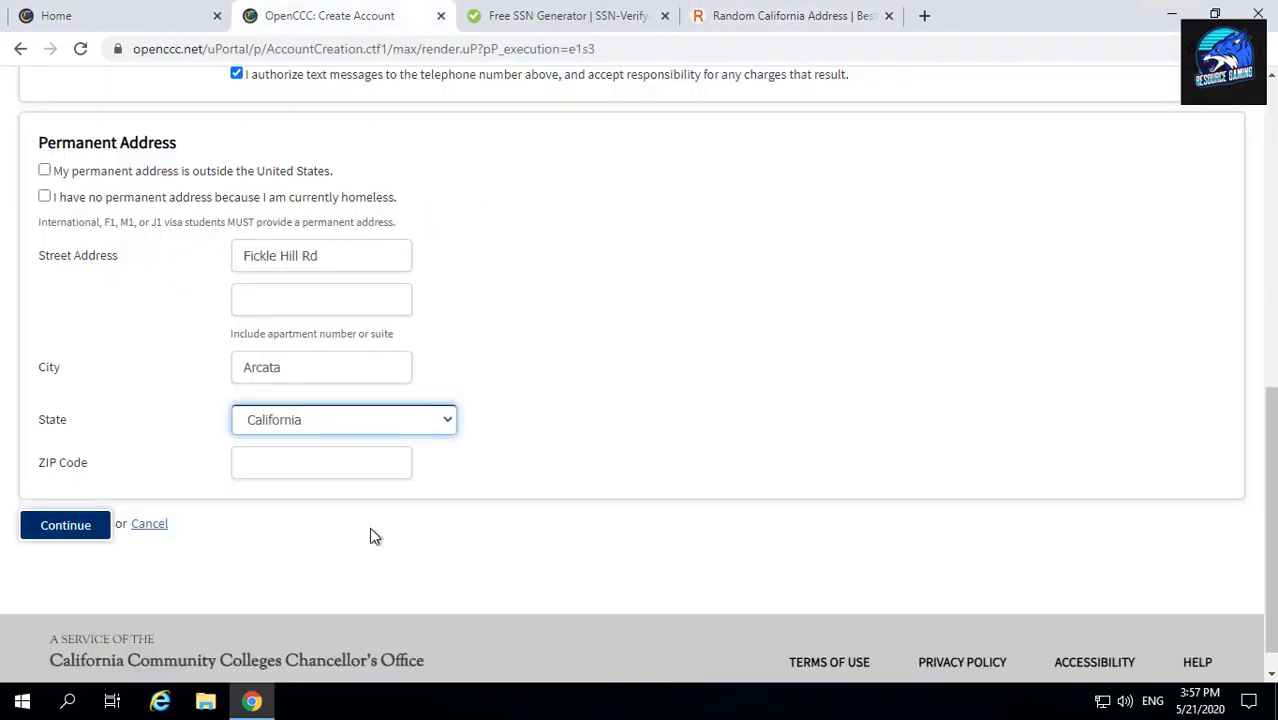
pyautogui.click(326, 463)
pyautogui.hotkey('ctrl', 'v')
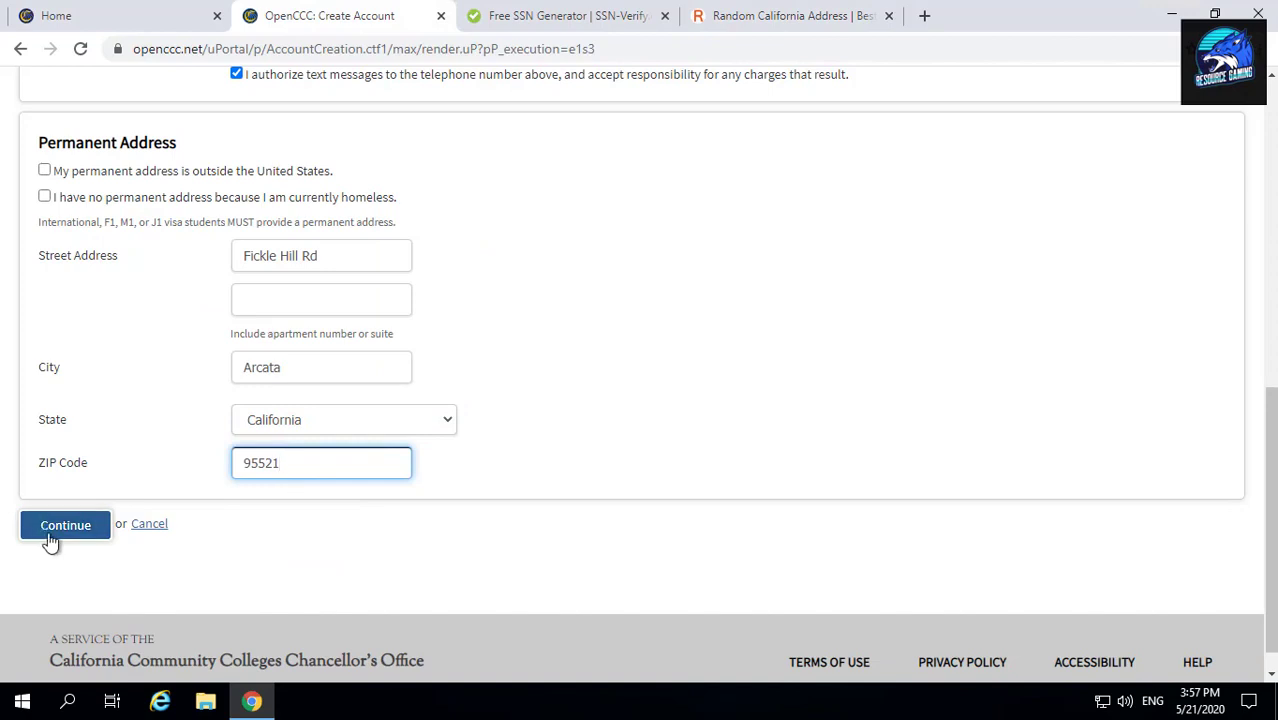
pyautogui.click(70, 533)
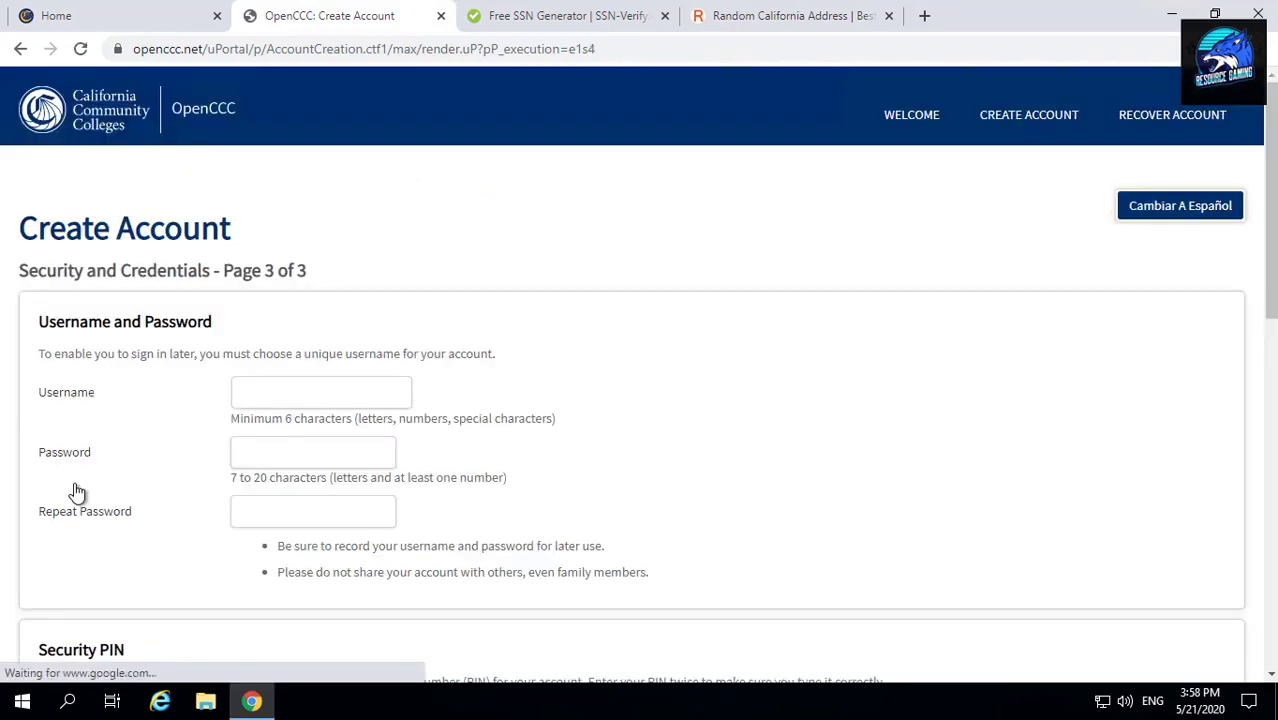
# Enter a username, then enter and confirm the password and security PIN
pyautogui.click(294, 390)
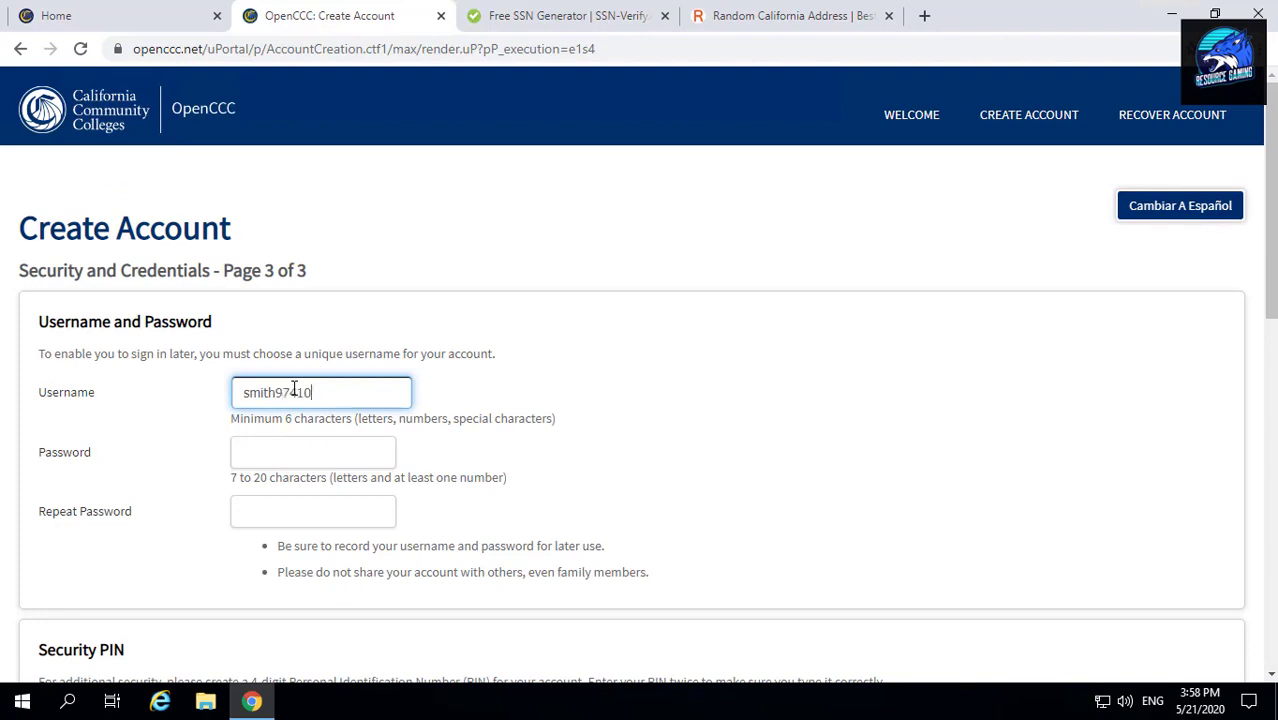
pyautogui.click(321, 449)
pyautogui.write('a')
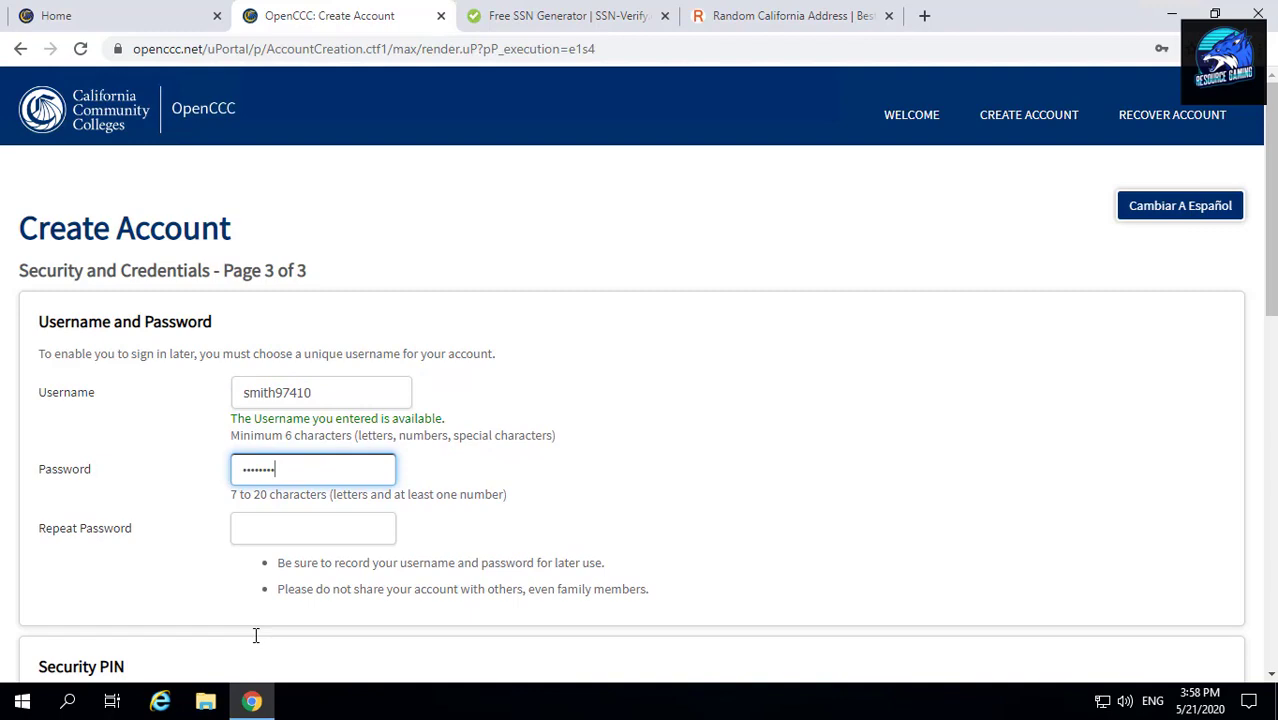
pyautogui.click(292, 535)
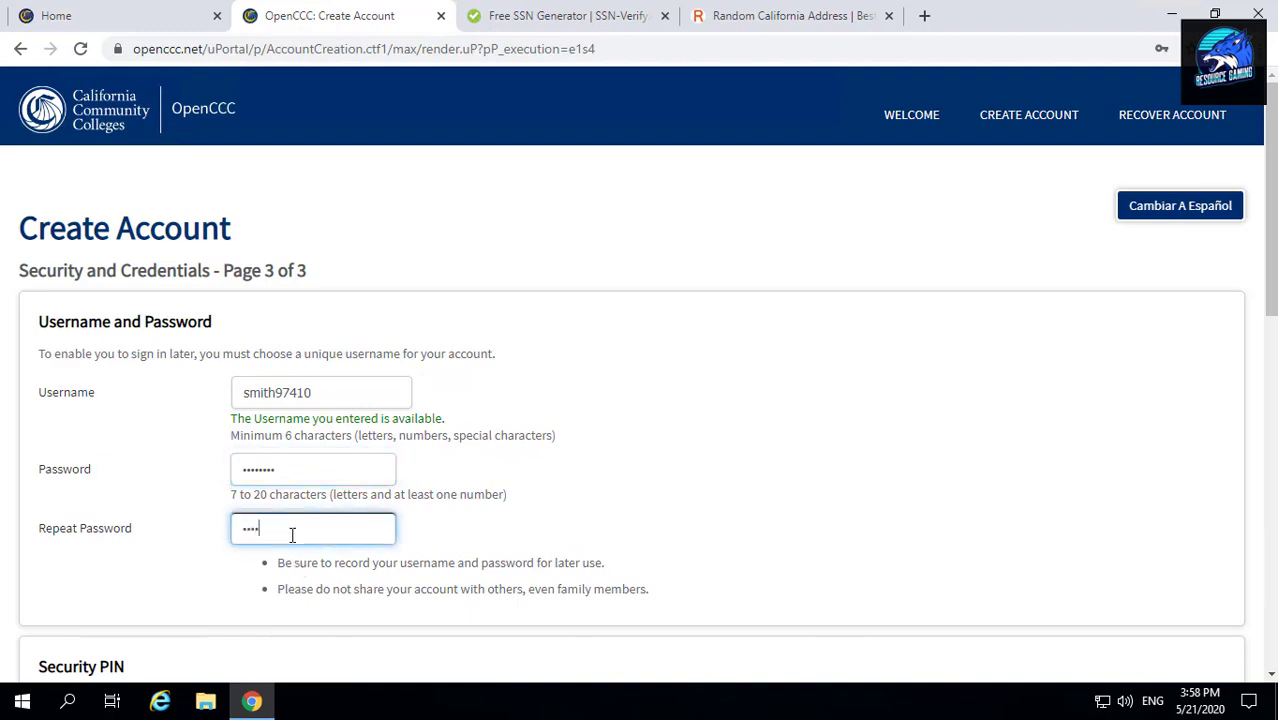
pyautogui.scroll(-3, 364, 540)
pyautogui.scroll(-3, 396, 536)
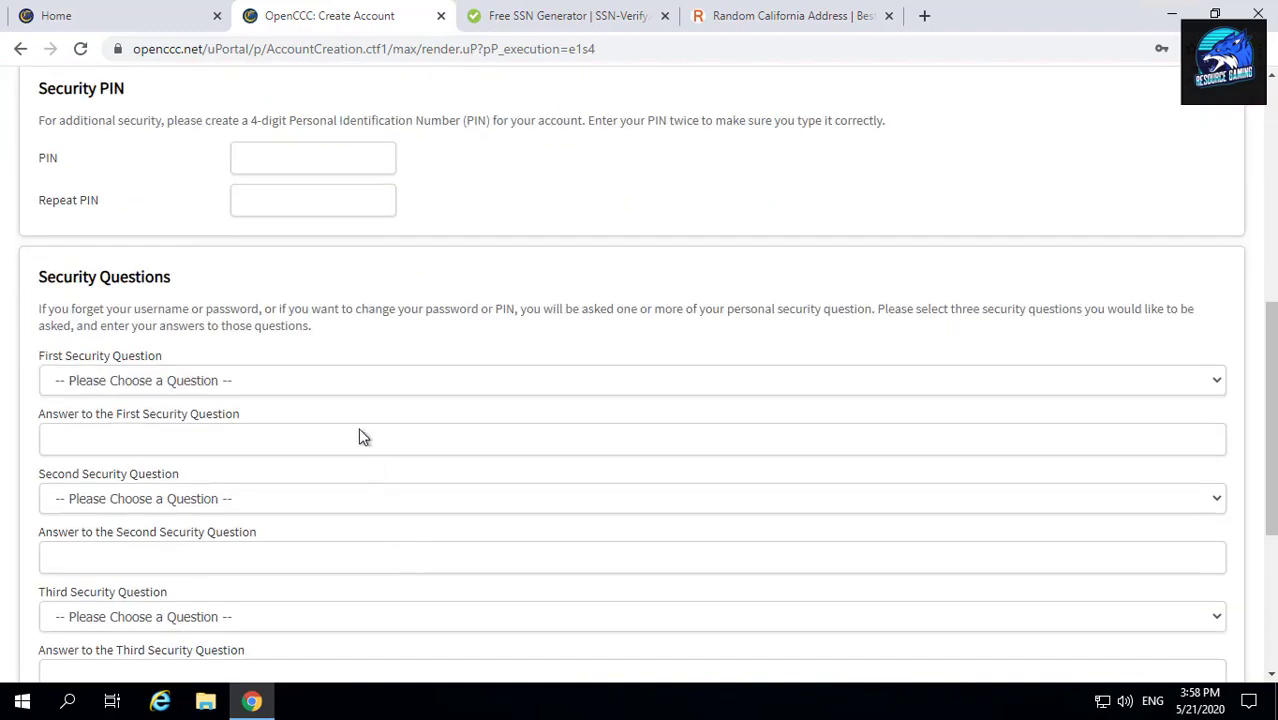
pyautogui.click(285, 162)
pyautogui.write('1')
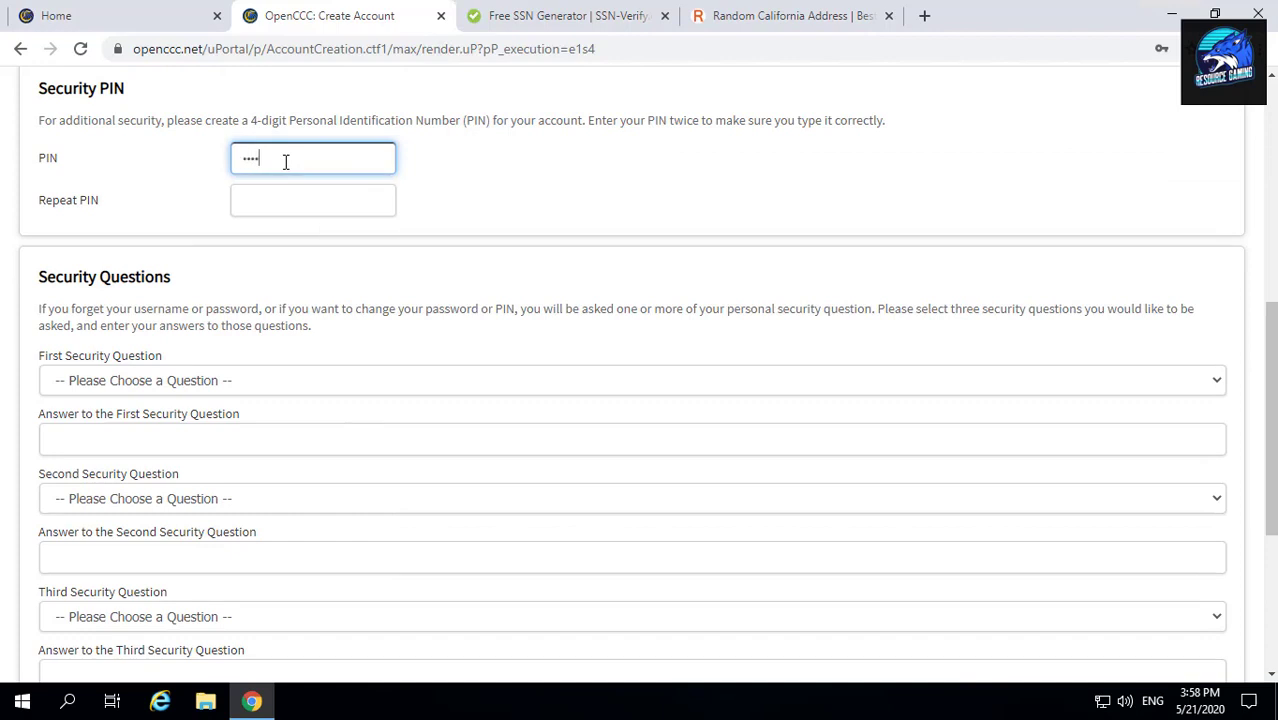
pyautogui.click(291, 212)
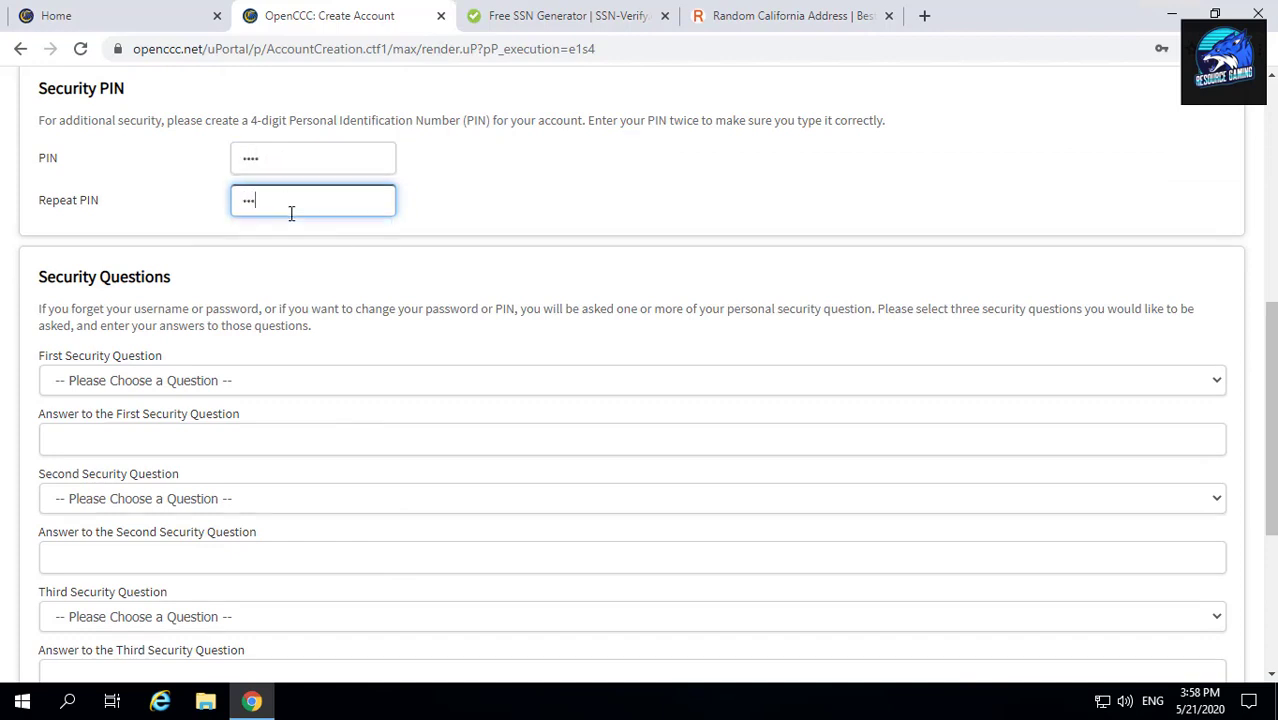
# Choose and answer three security questions: parents meeting place, youngest sibling's nickname, childhood nickname
pyautogui.click(285, 383)
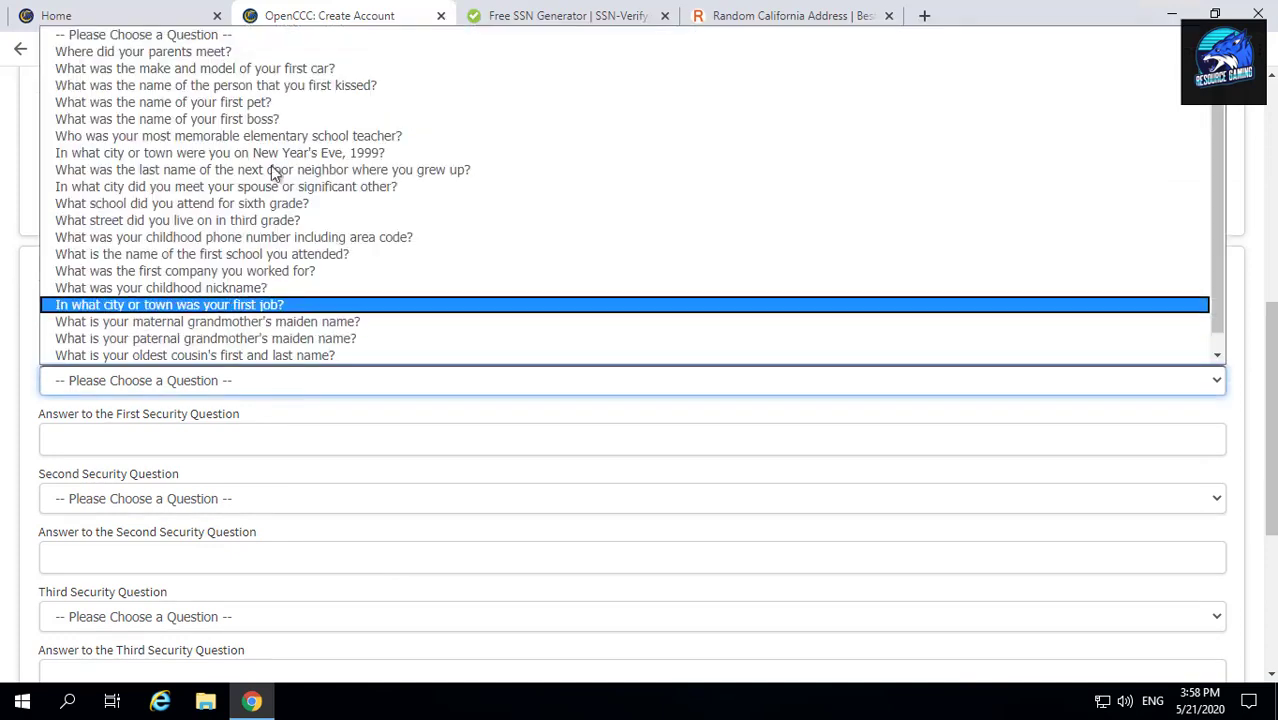
pyautogui.click(243, 55)
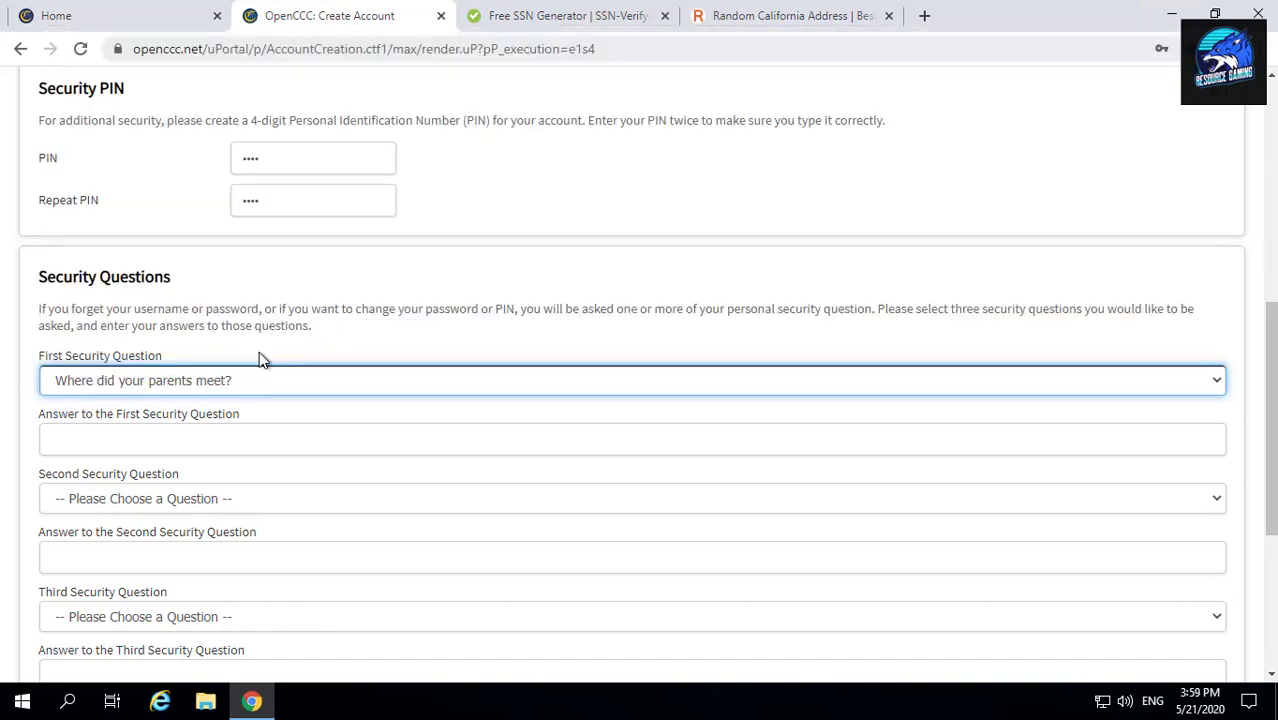
pyautogui.click(234, 434)
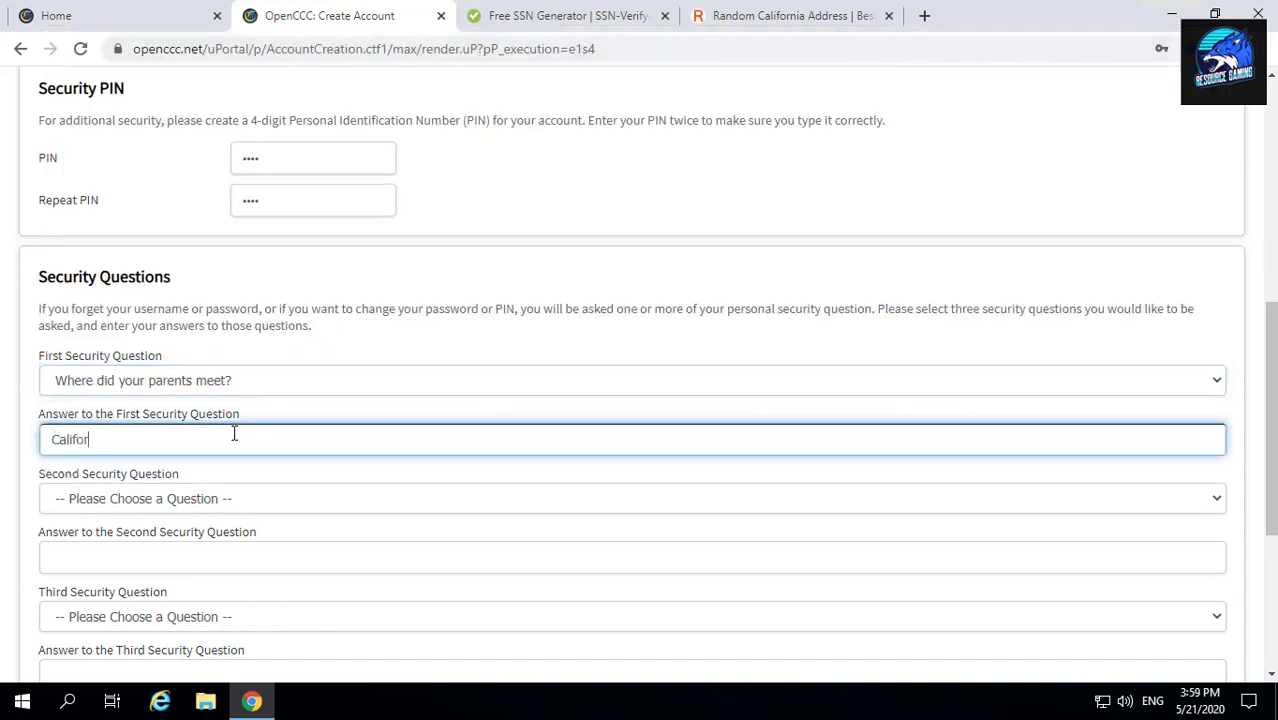
pyautogui.click(212, 497)
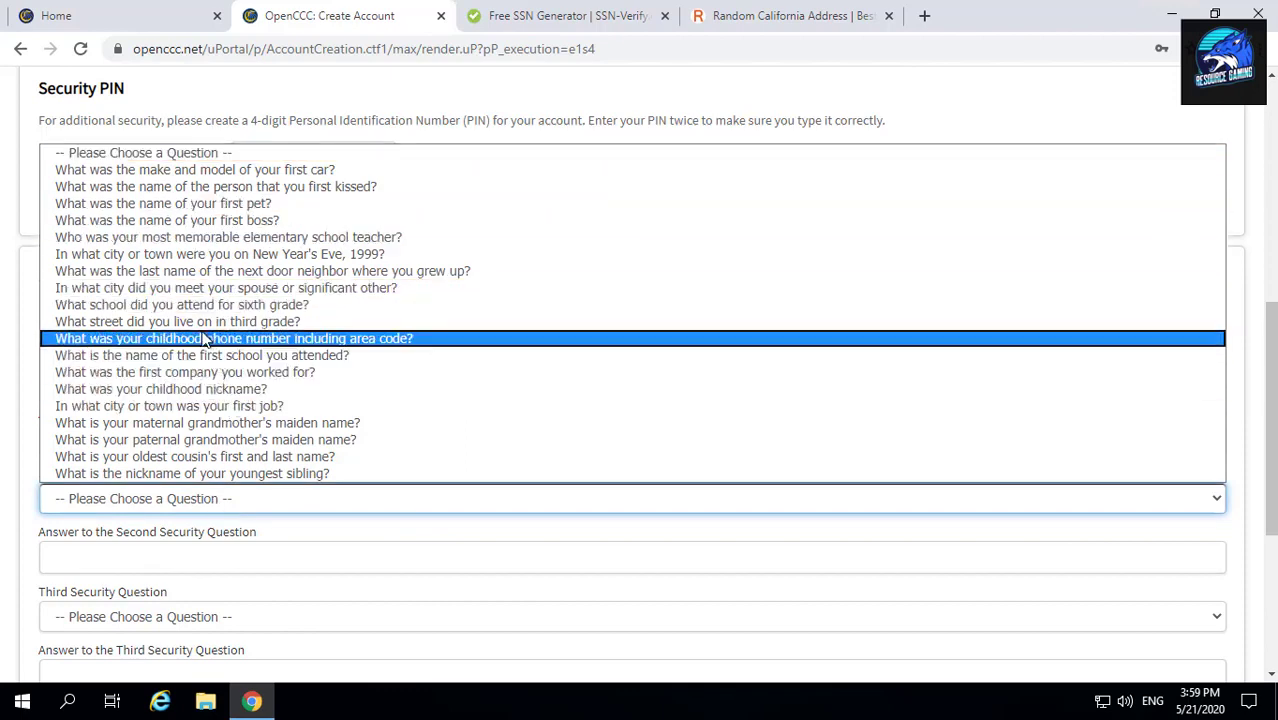
pyautogui.click(237, 474)
pyautogui.click(240, 550)
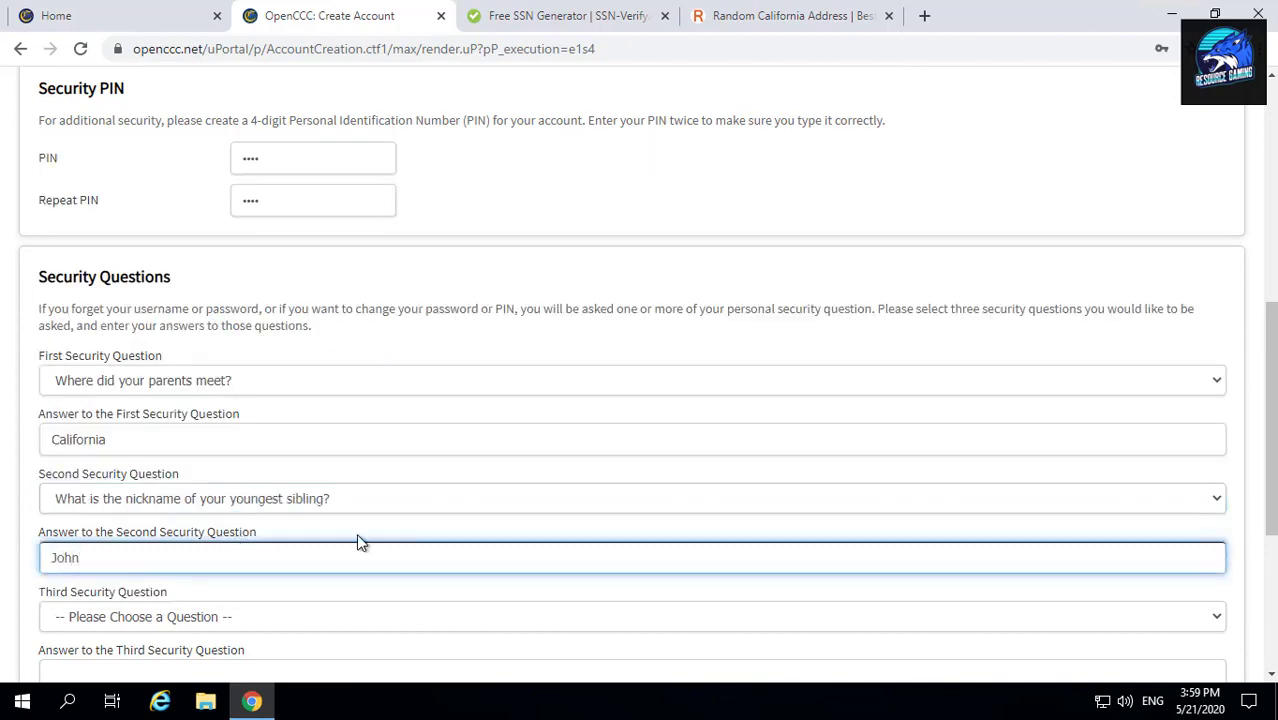
pyautogui.scroll(-2, 186, 427)
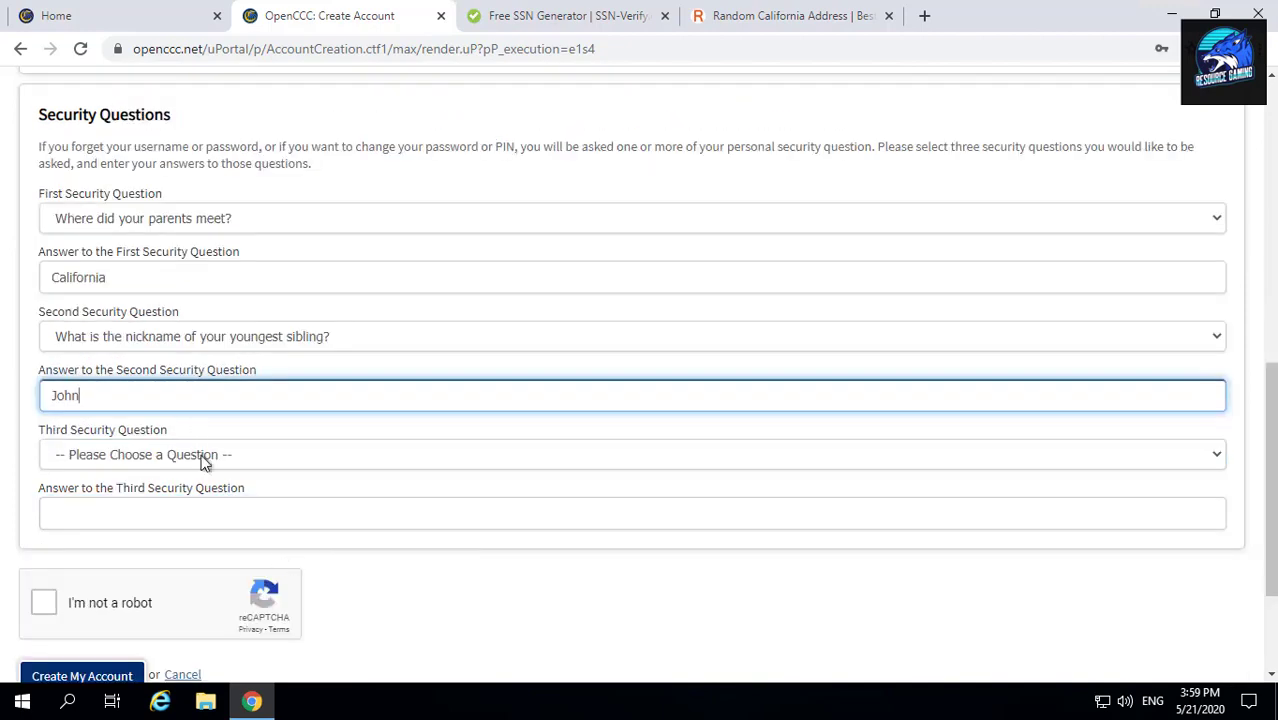
pyautogui.click(204, 458)
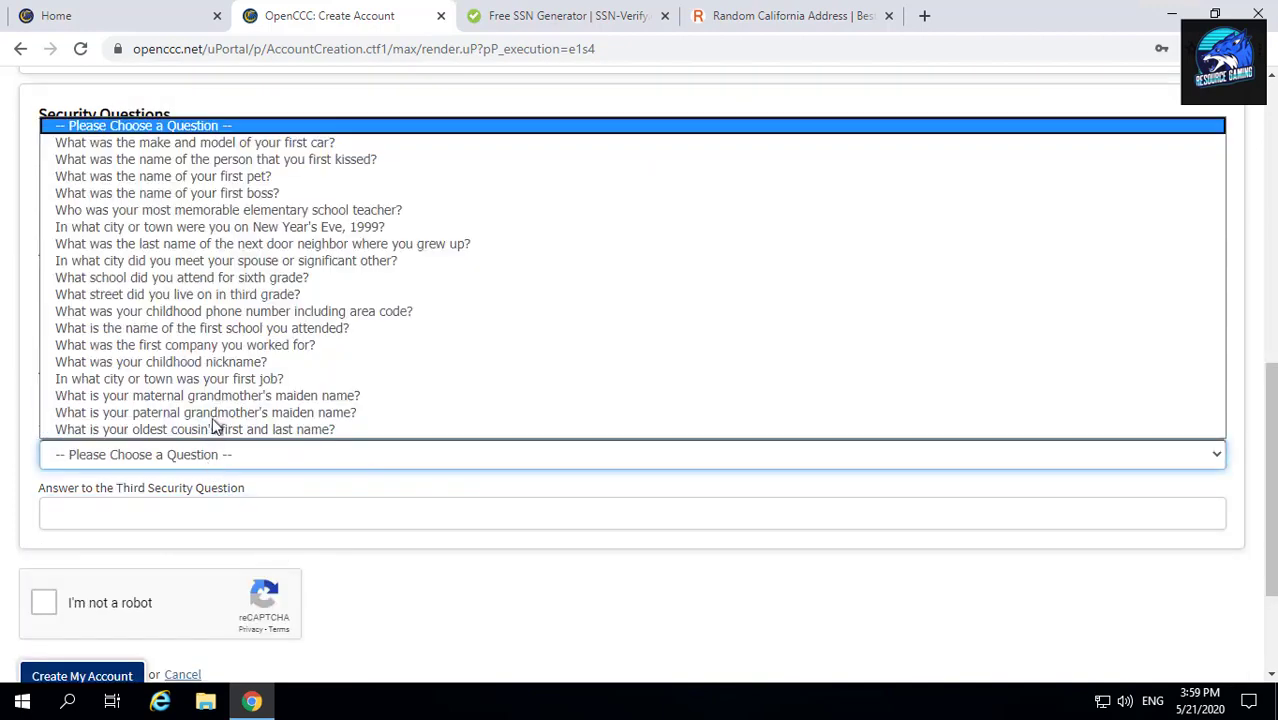
pyautogui.click(208, 364)
pyautogui.click(172, 513)
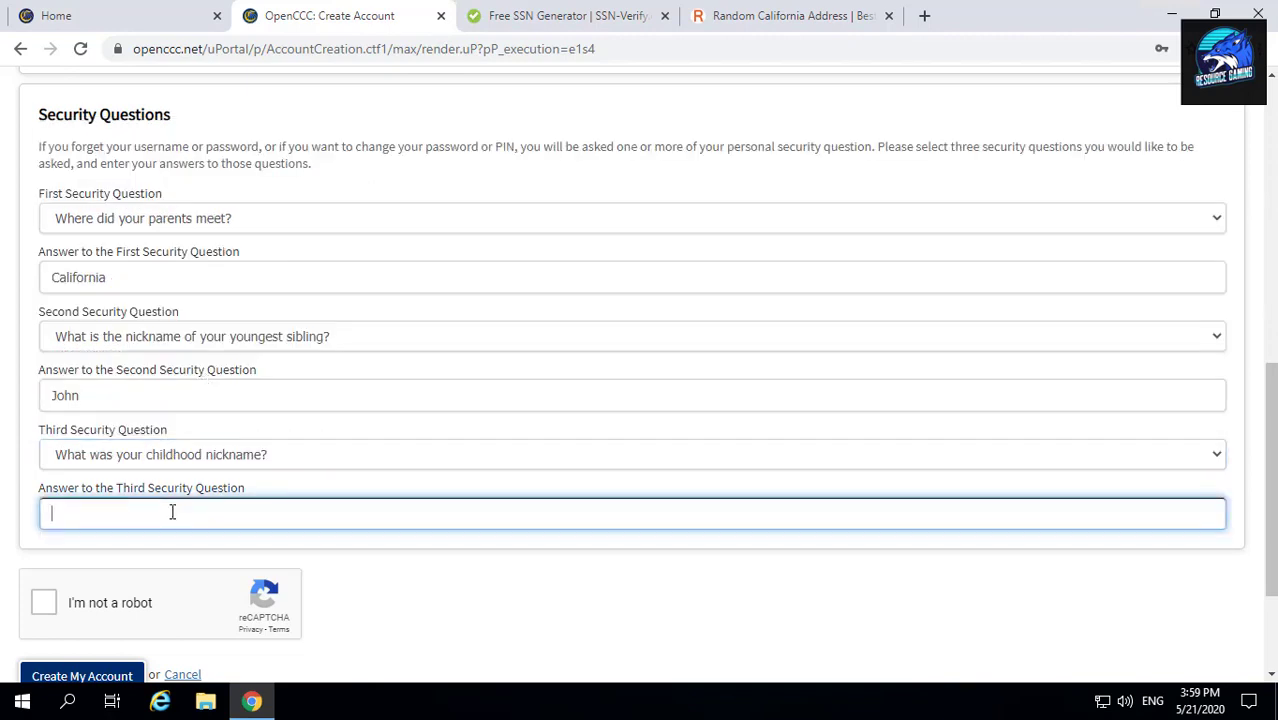
# Pass the reCAPTCHA traffic-light challenge, create the account, and decline saving the password
pyautogui.click(150, 609)
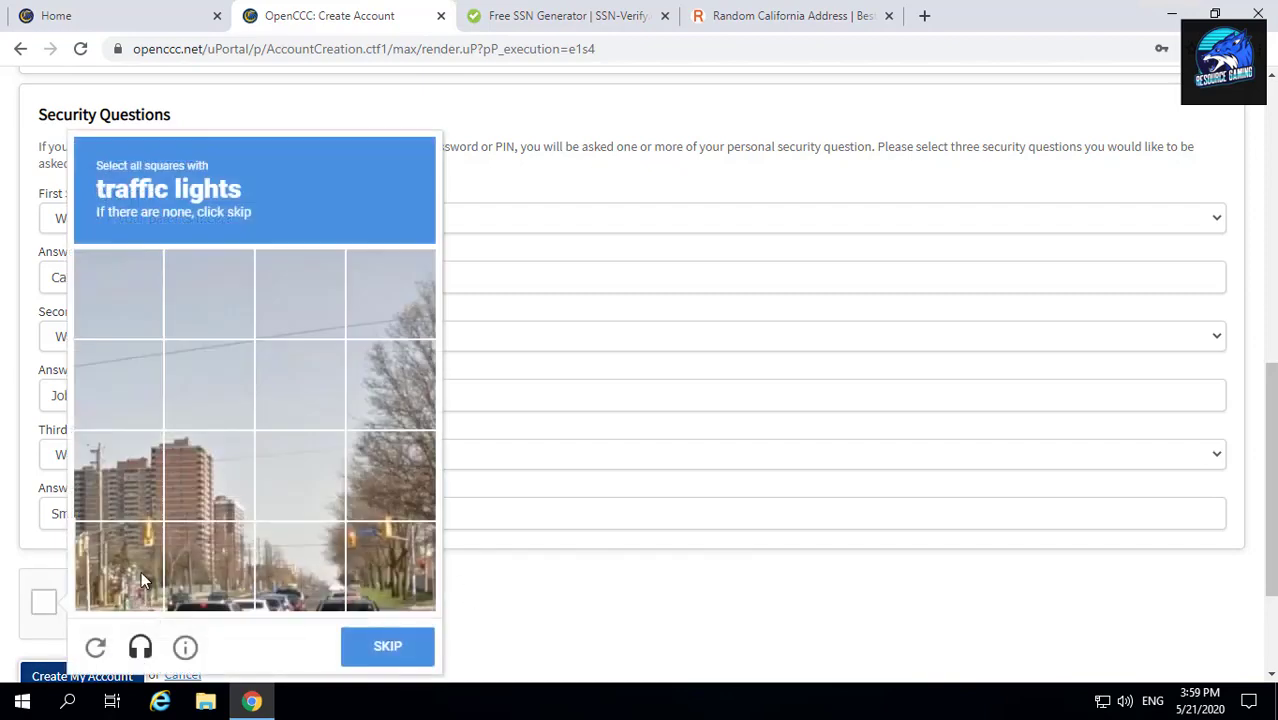
pyautogui.click(141, 578)
pyautogui.click(401, 561)
pyautogui.click(387, 646)
pyautogui.click(86, 676)
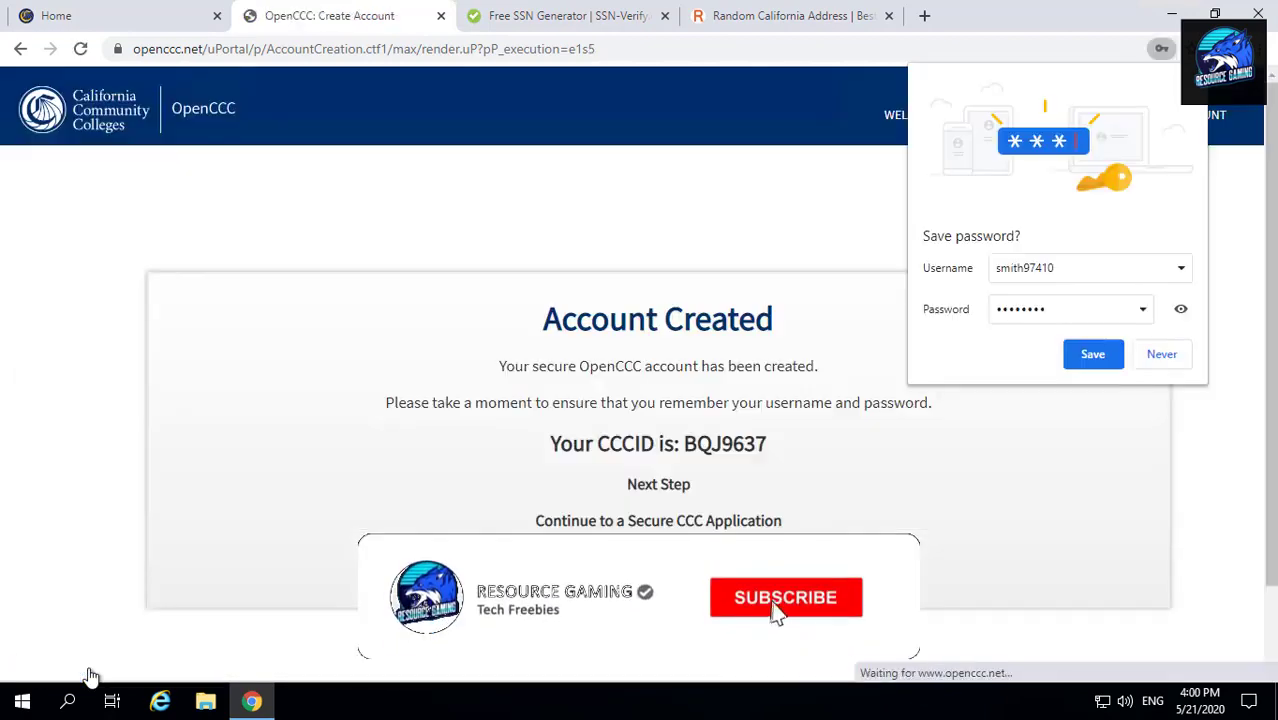
pyautogui.click(1166, 356)
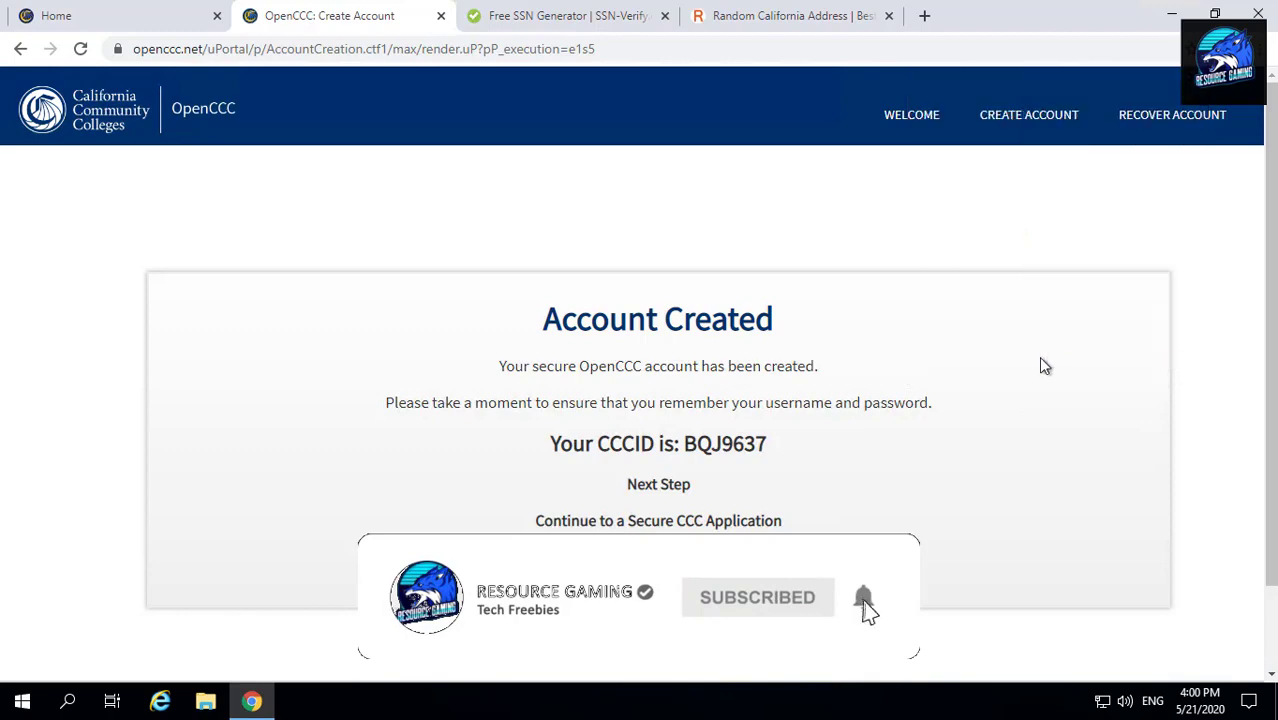
pyautogui.click(670, 573)
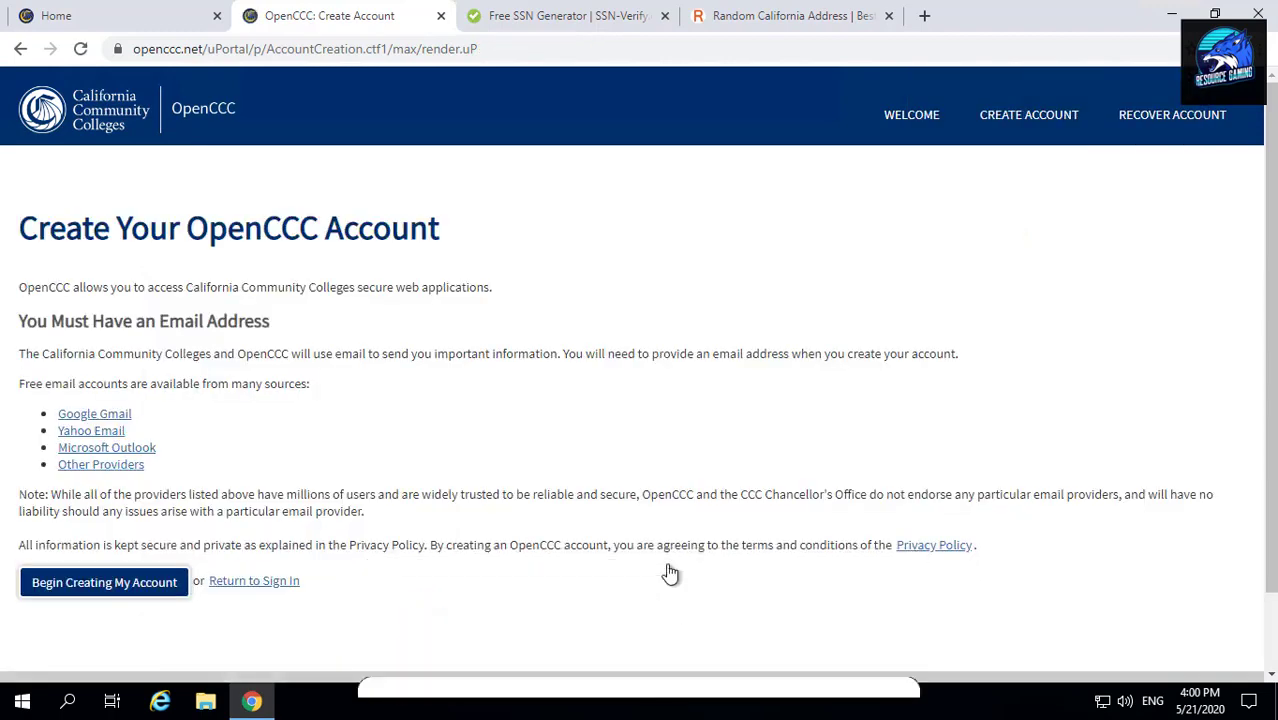
# Go back to the CCCApply home page and open the Chabot College application
pyautogui.click(80, 16)
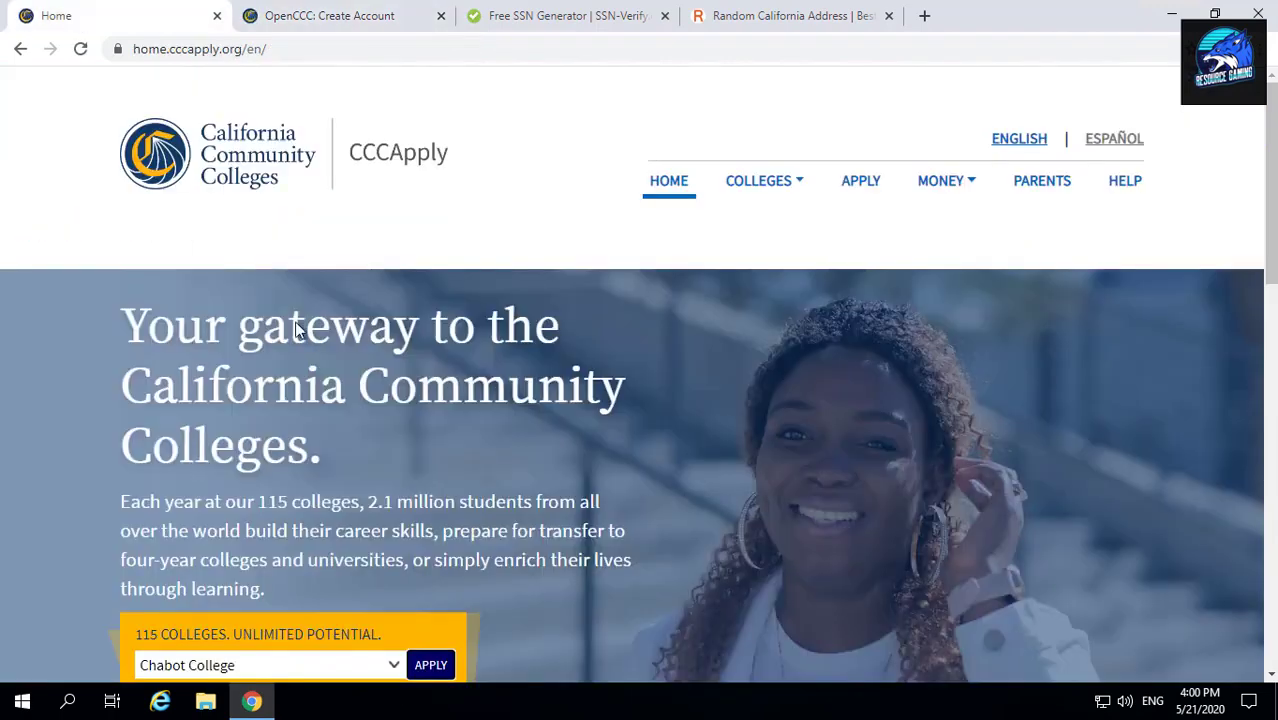
pyautogui.click(436, 672)
pyautogui.scroll(-4, 698, 462)
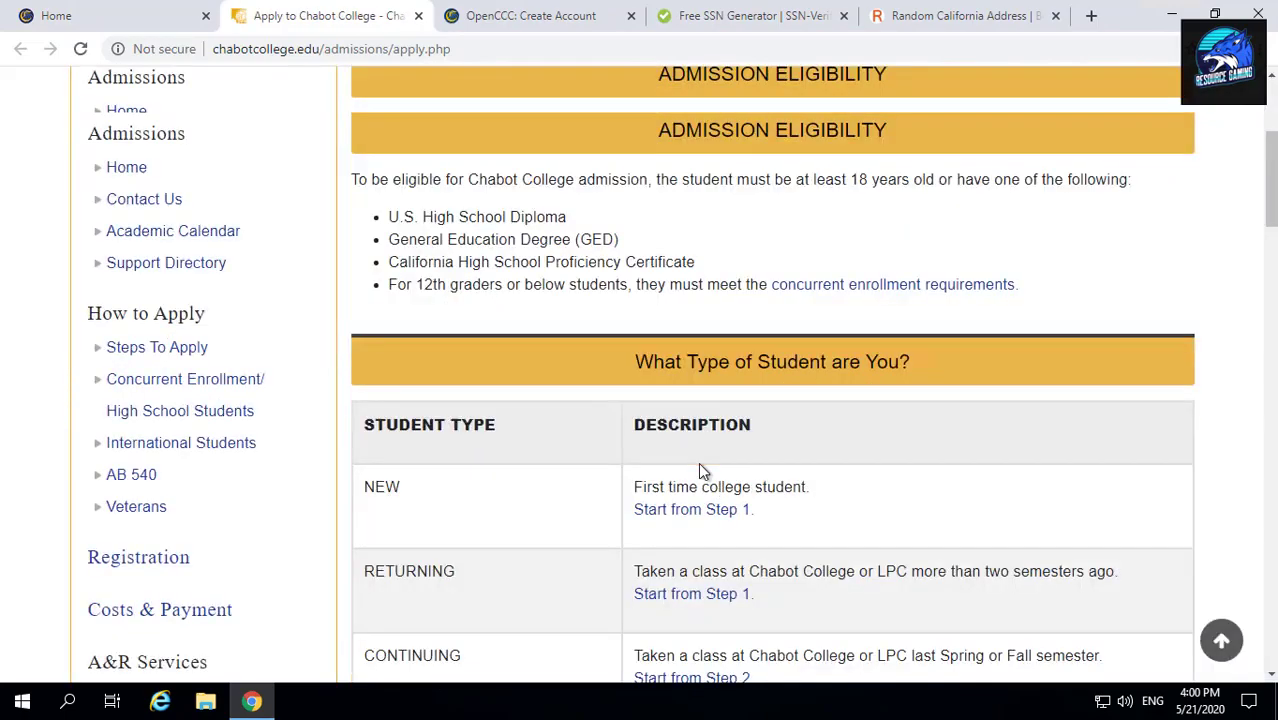
pyautogui.scroll(-2, 727, 502)
pyautogui.scroll(-3, 727, 502)
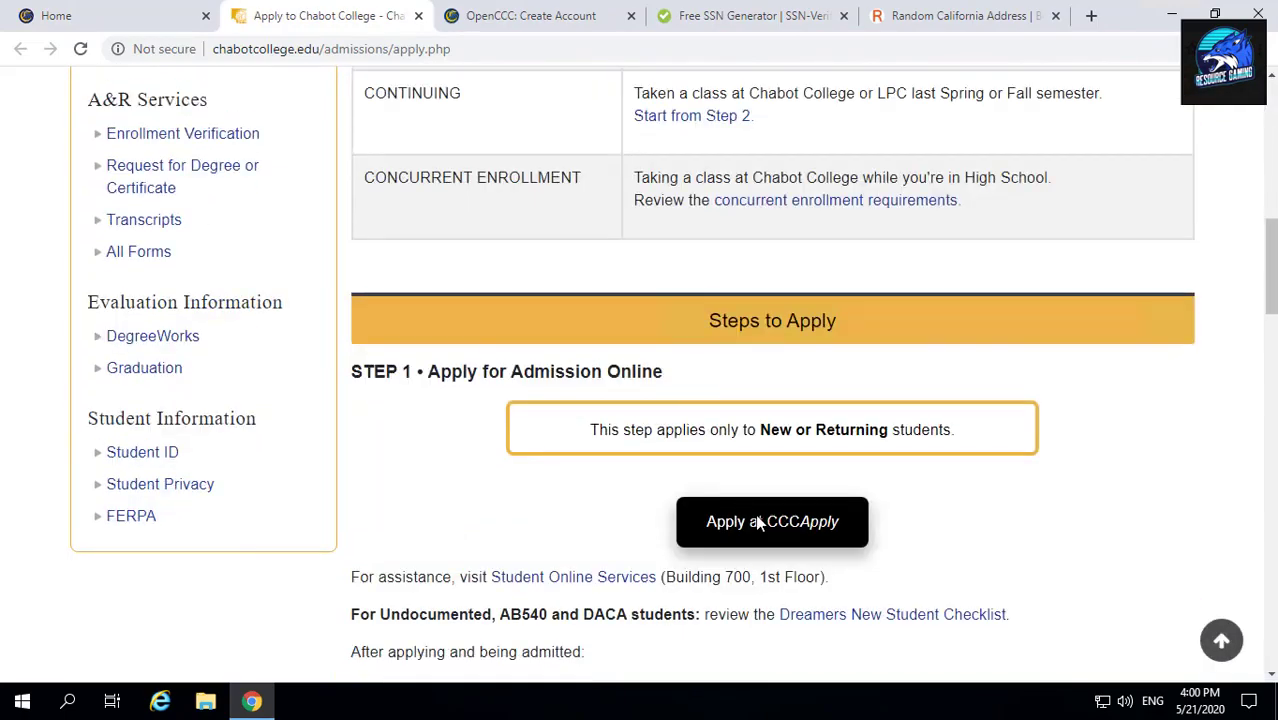
pyautogui.click(770, 524)
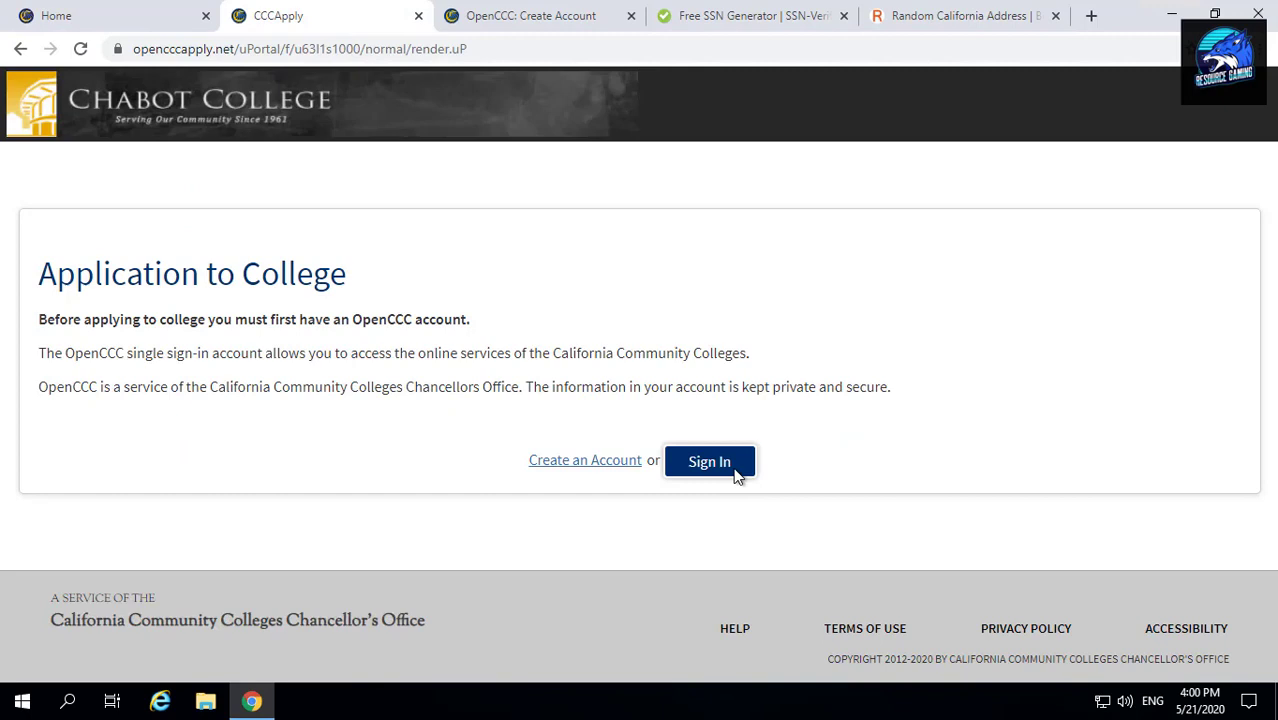
# Sign in with the new OpenCCC account's username and password
pyautogui.click(705, 463)
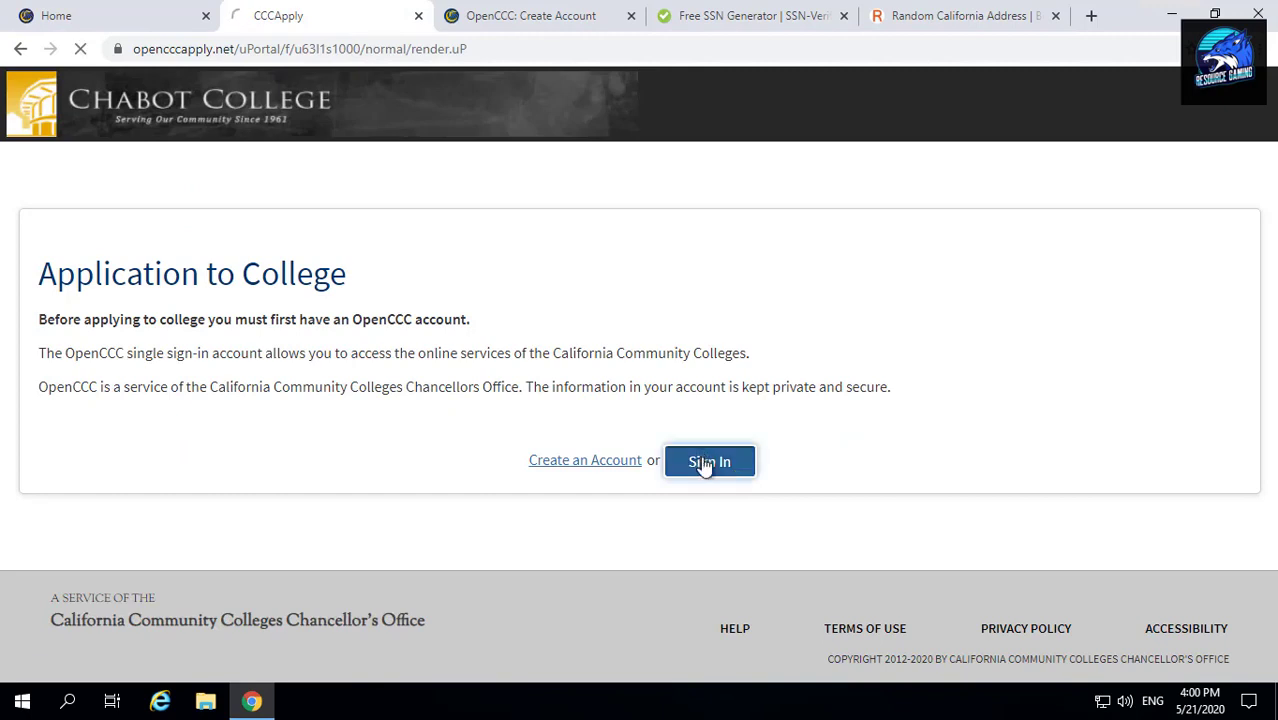
pyautogui.click(686, 458)
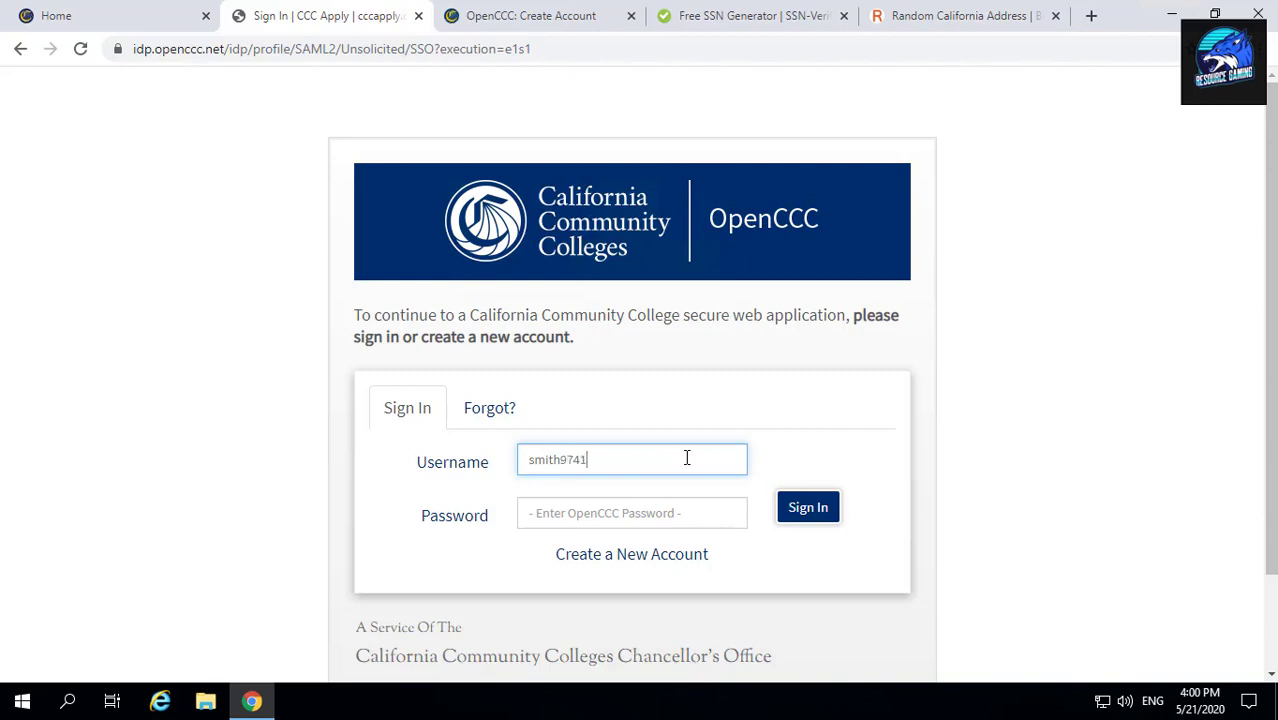
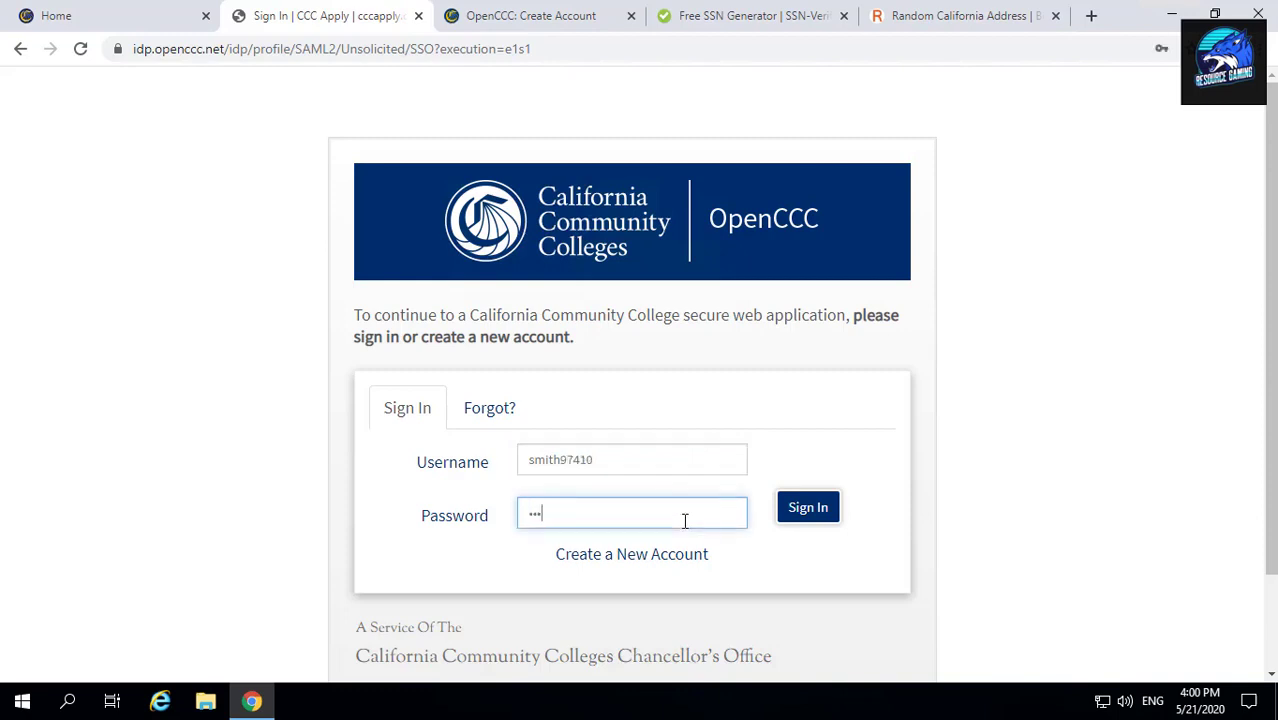
pyautogui.press('Return')
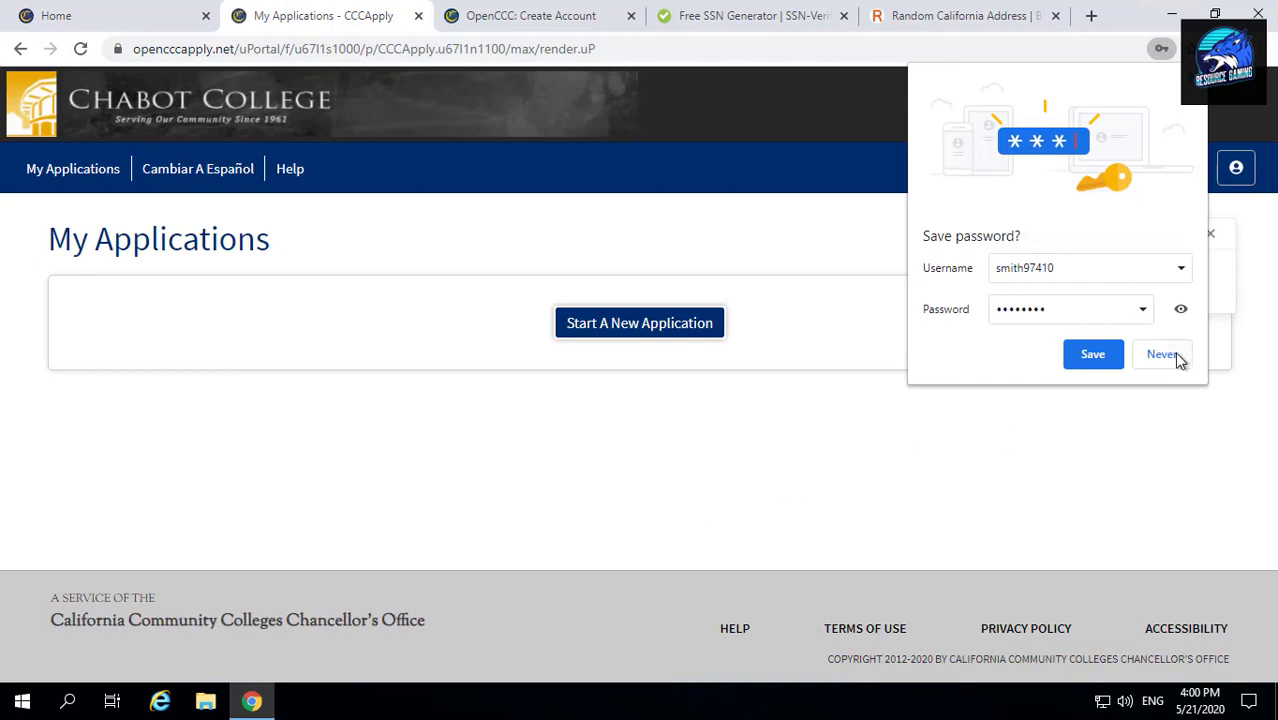
# Decline saving the password and start a new application for the Fall 2020 term
pyautogui.click(1162, 354)
pyautogui.click(695, 325)
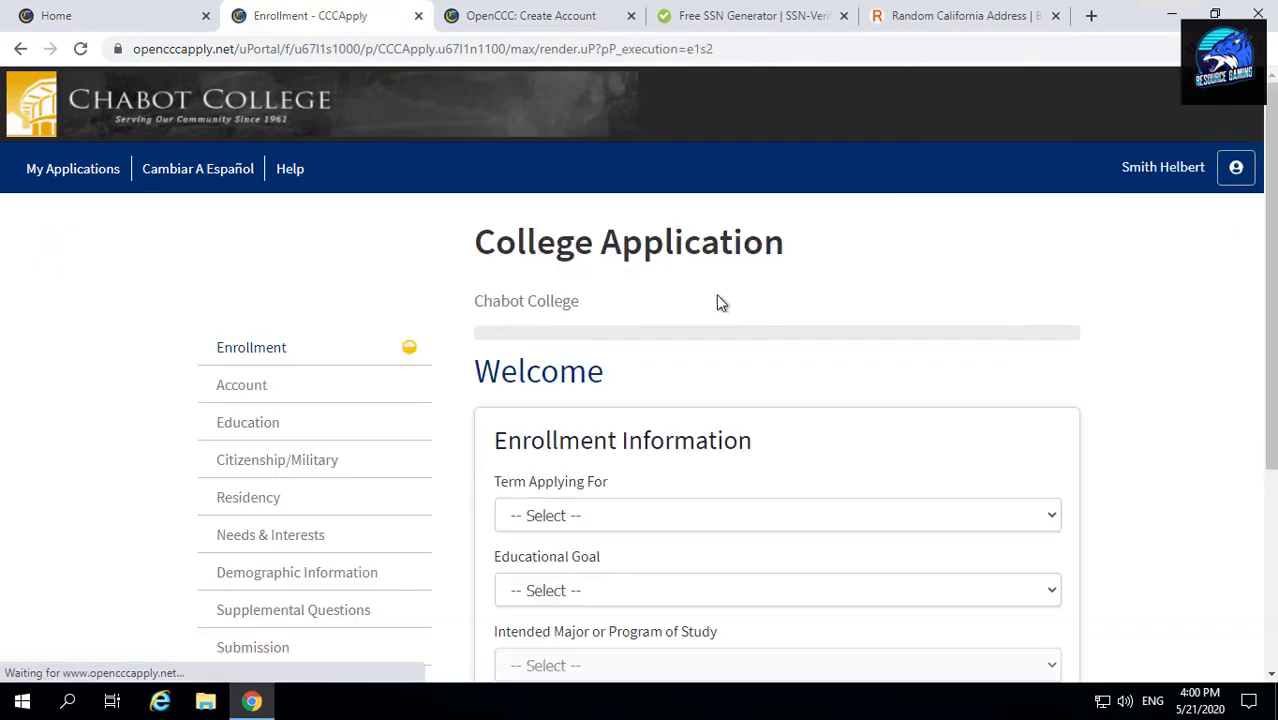
pyautogui.scroll(-2, 672, 470)
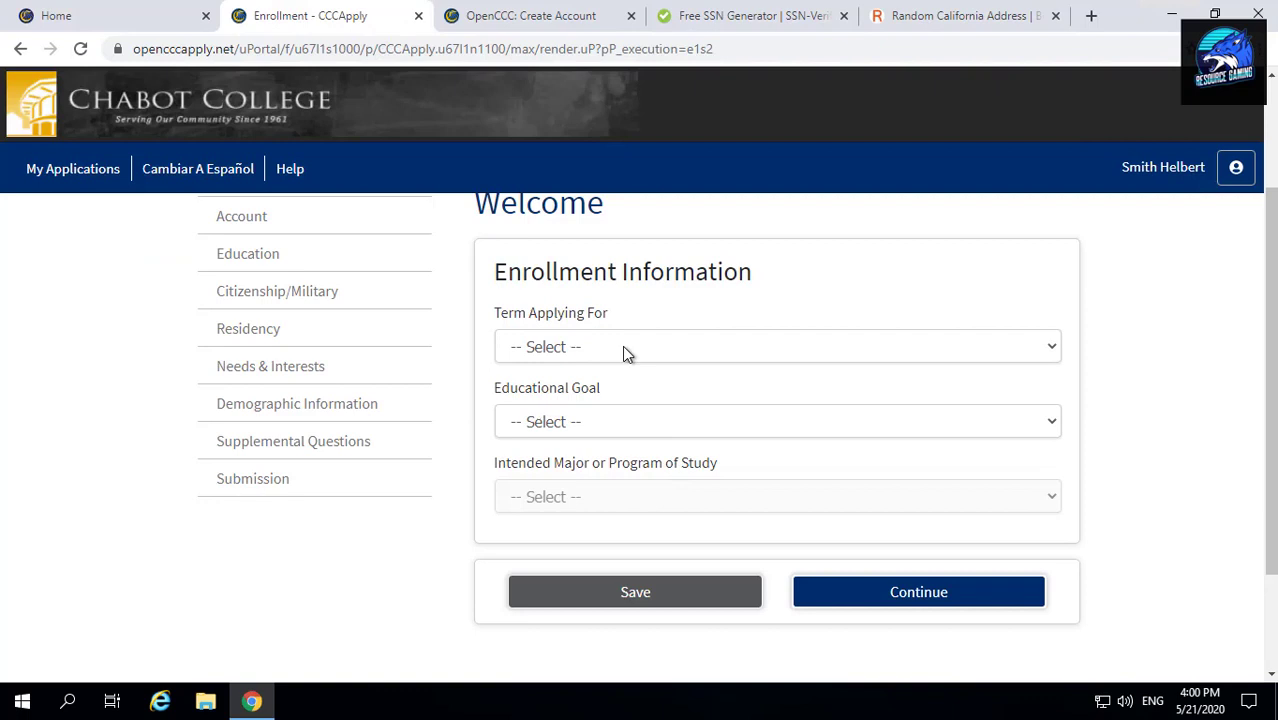
pyautogui.click(622, 346)
pyautogui.click(624, 390)
# Choose the 2-year associate degree goal with Automotive Technology Entrepreneur as the major
pyautogui.click(627, 426)
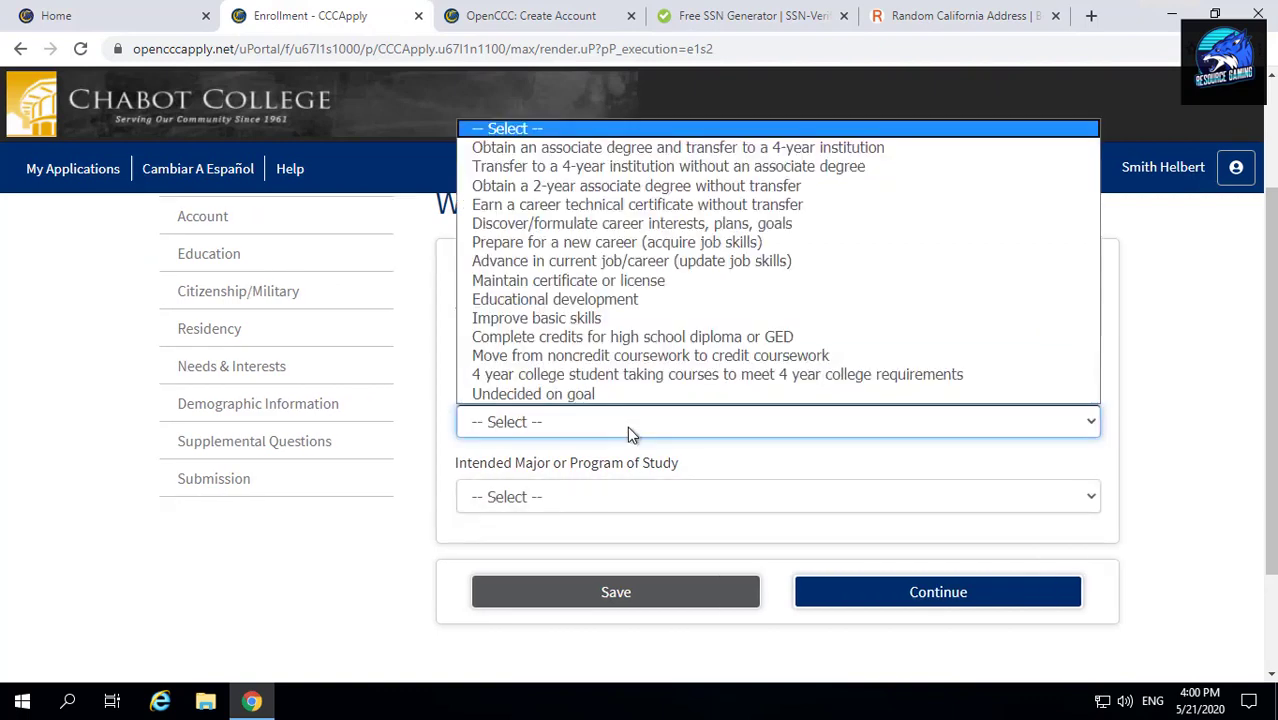
pyautogui.click(577, 188)
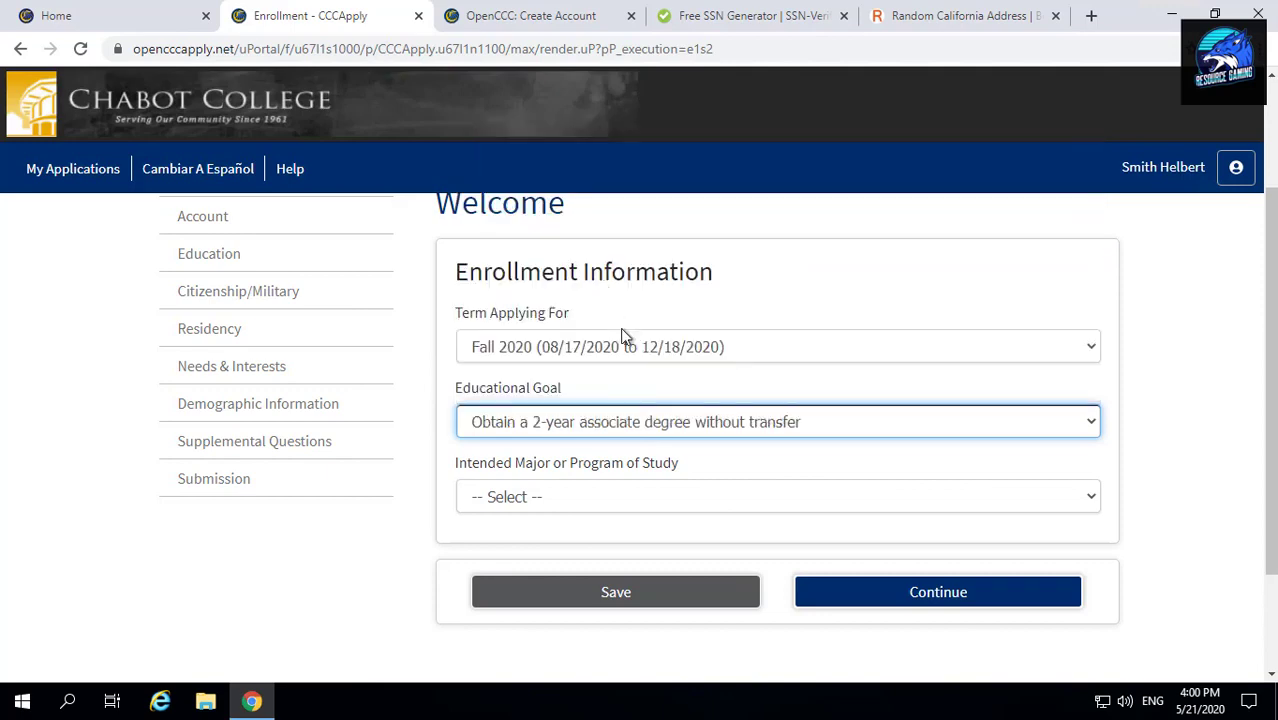
pyautogui.click(611, 490)
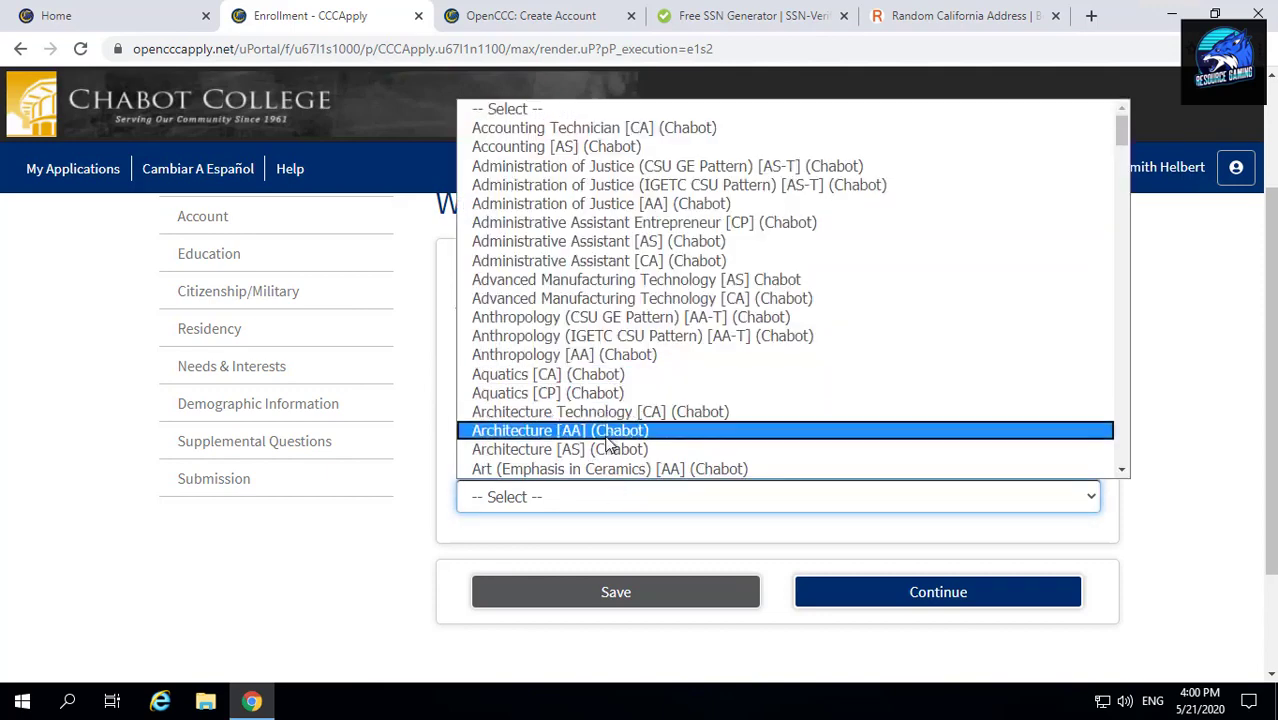
pyautogui.scroll(-5, 606, 388)
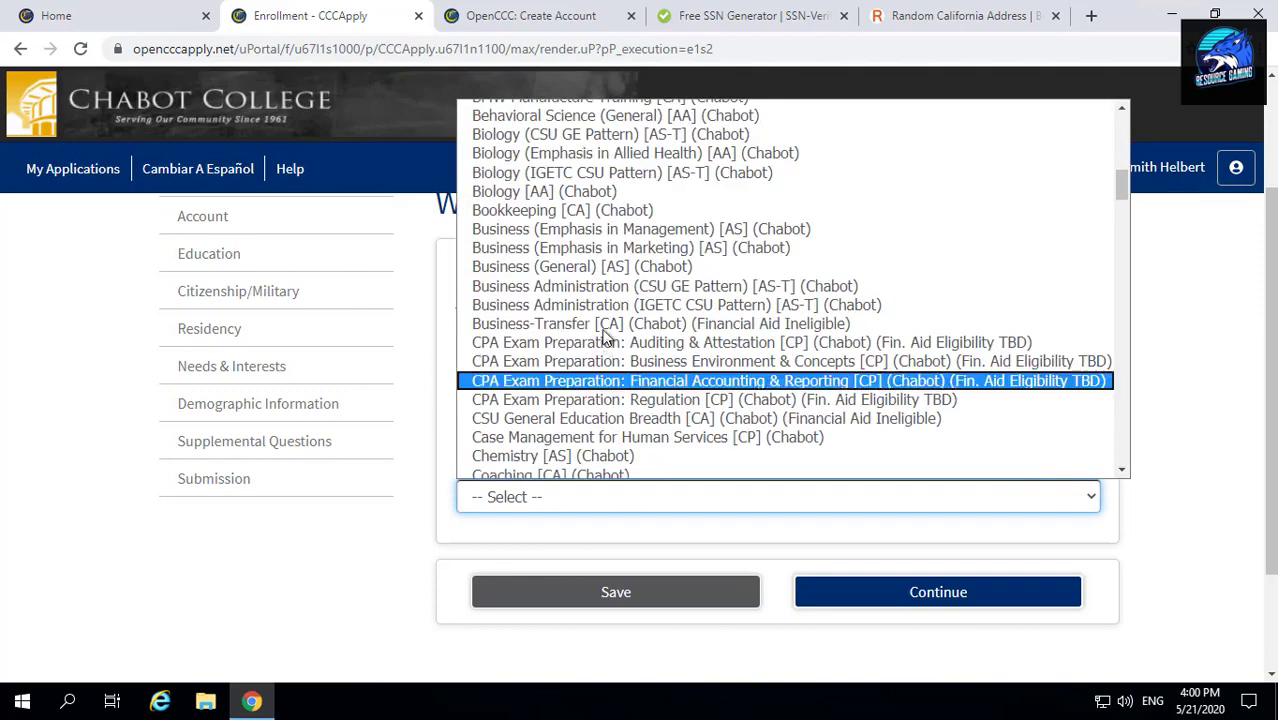
pyautogui.scroll(5, 606, 350)
pyautogui.scroll(2, 600, 289)
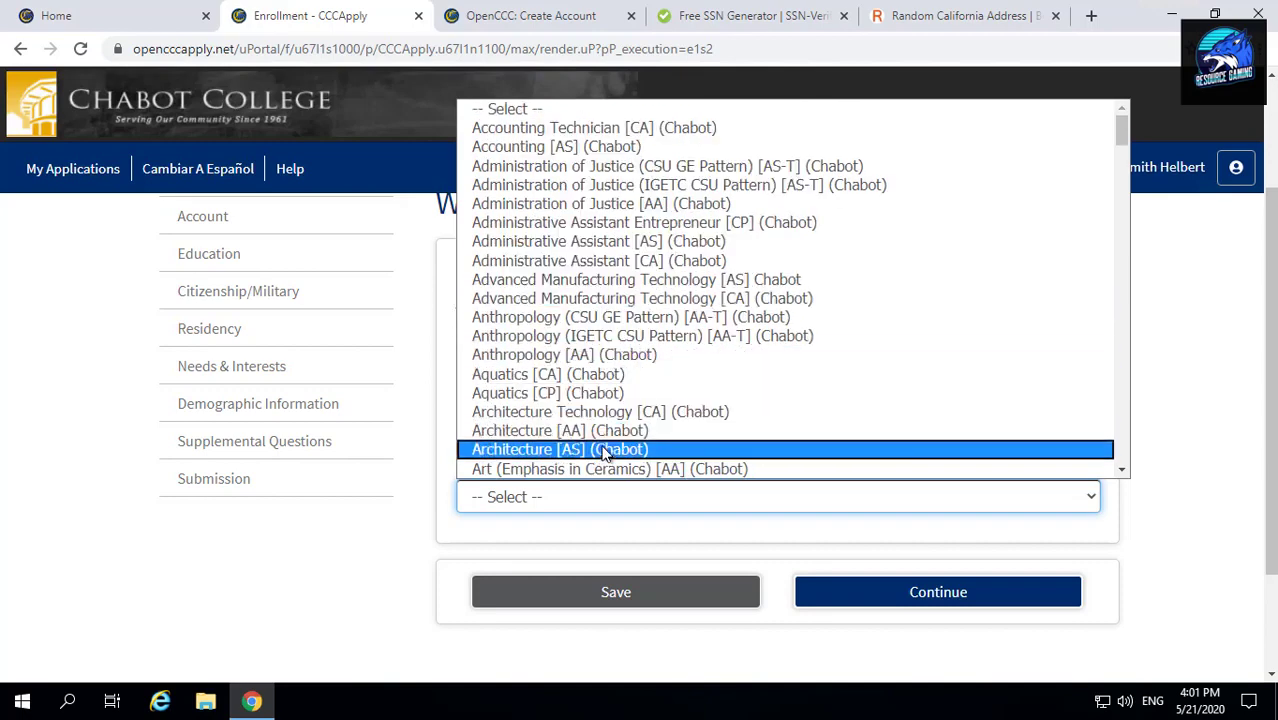
pyautogui.scroll(-5, 605, 452)
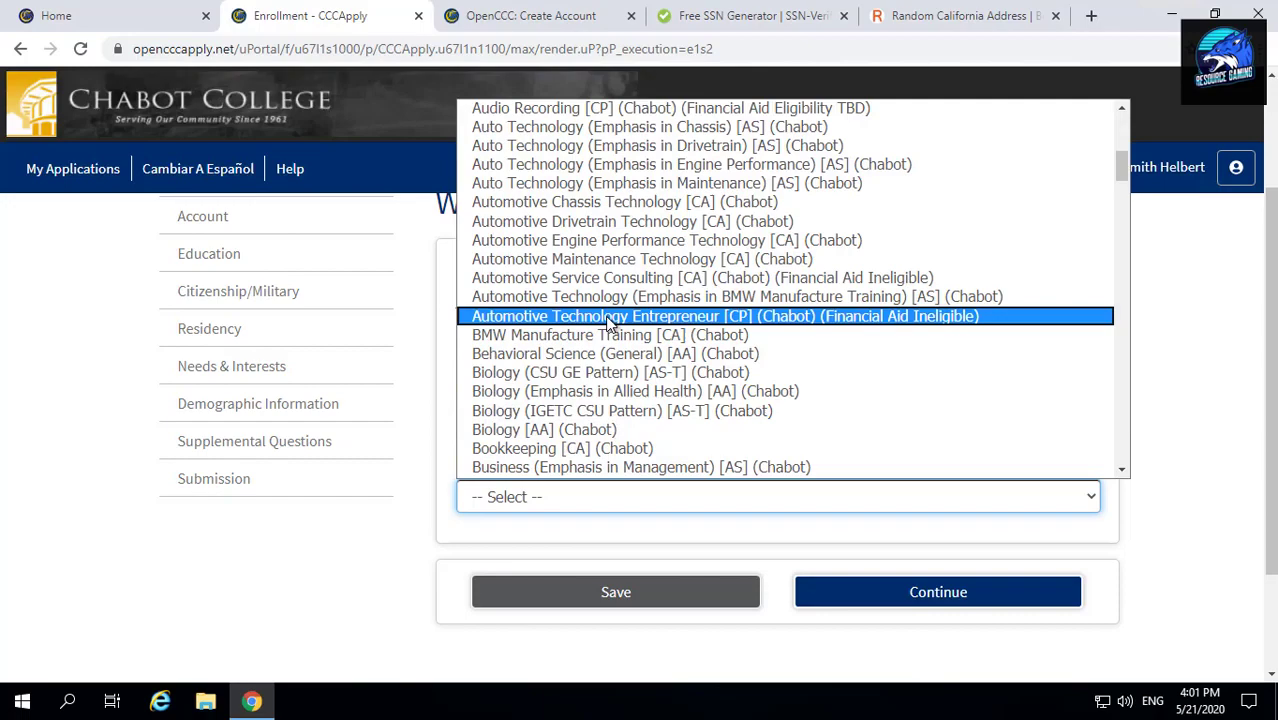
pyautogui.click(733, 316)
# Use the permanent address as the mailing address and continue to Education
pyautogui.click(941, 592)
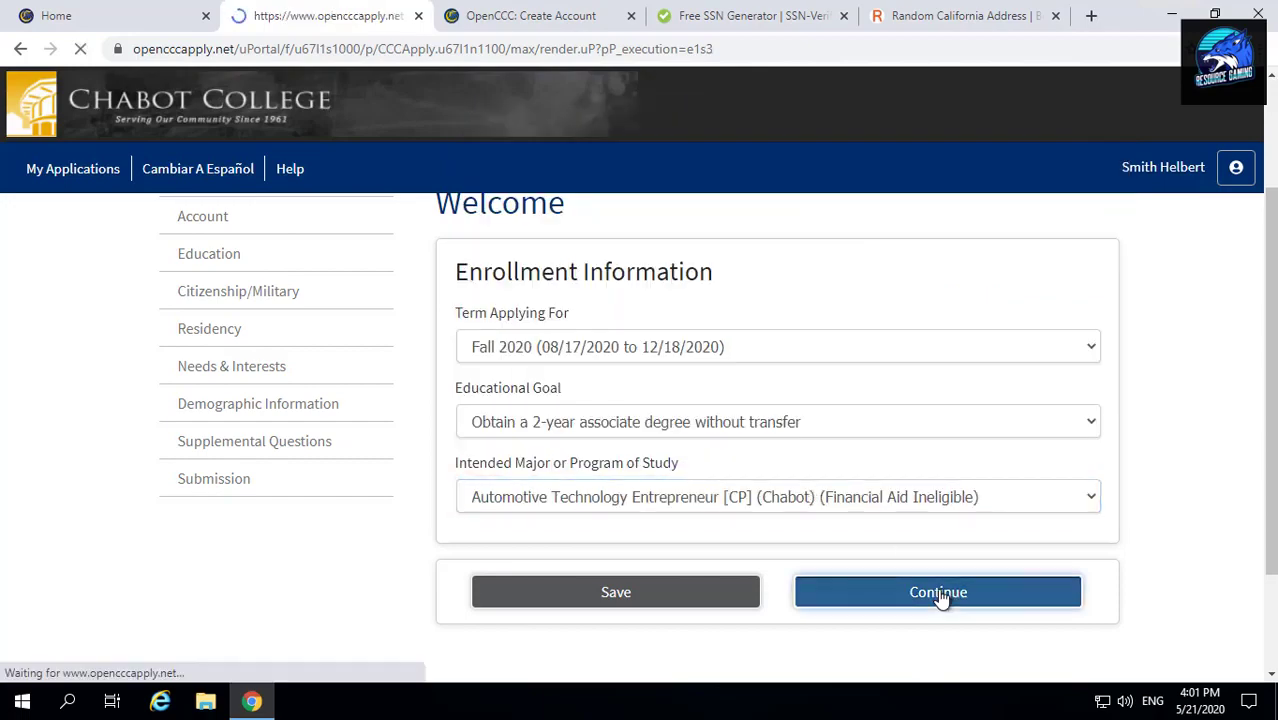
pyautogui.scroll(-4, 941, 598)
pyautogui.scroll(-4, 834, 534)
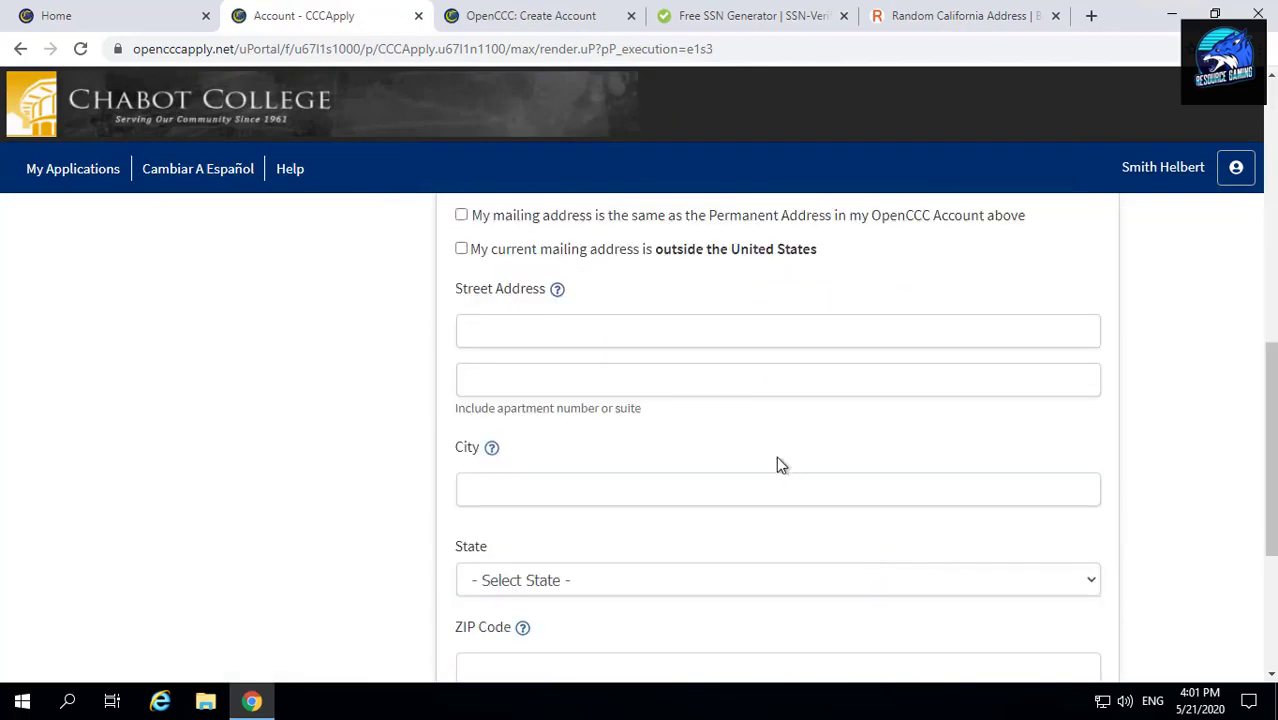
pyautogui.click(637, 219)
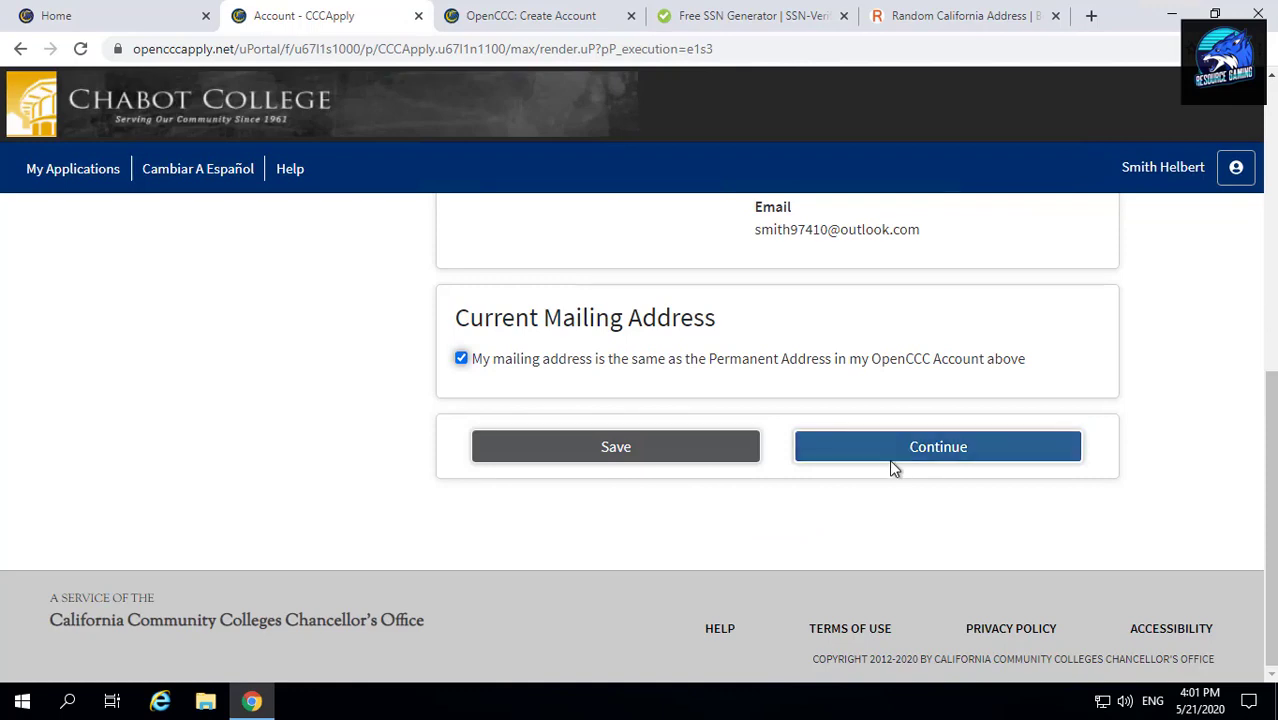
pyautogui.click(889, 459)
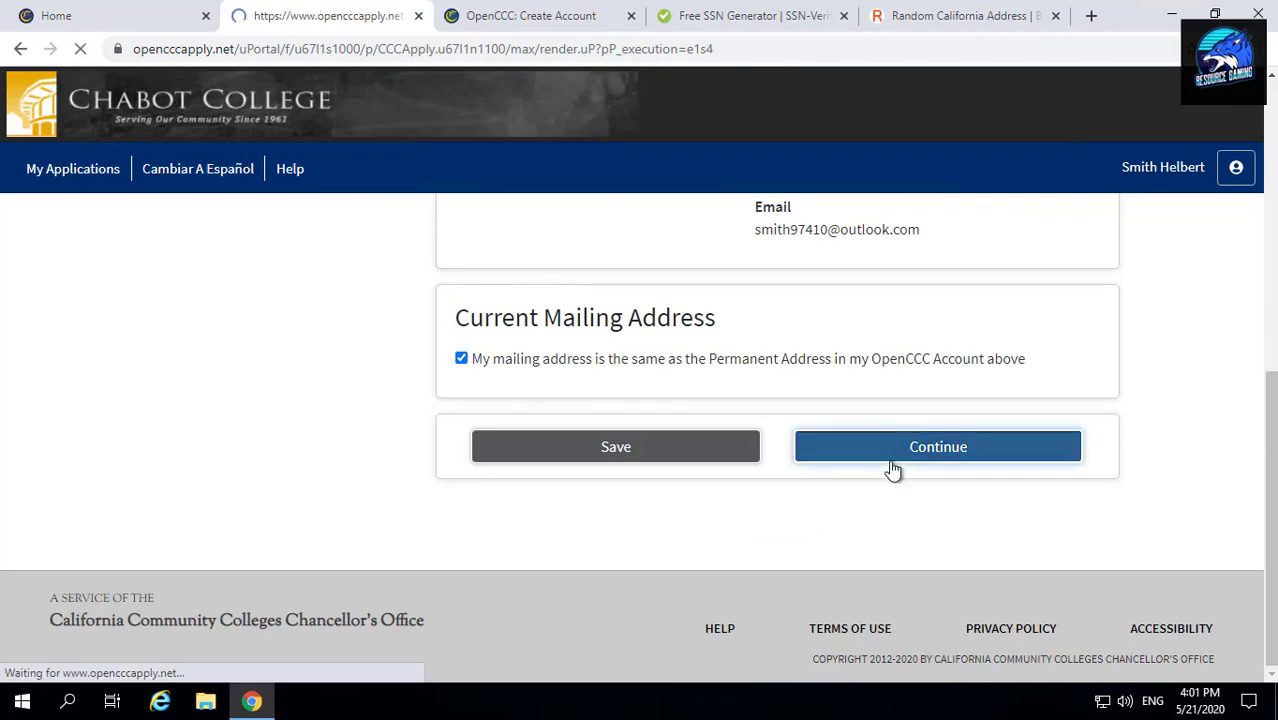
pyautogui.scroll(-3, 885, 462)
# Mark enrollment as first-time student with a diploma received from a U.S. high school
pyautogui.scroll(3, 840, 430)
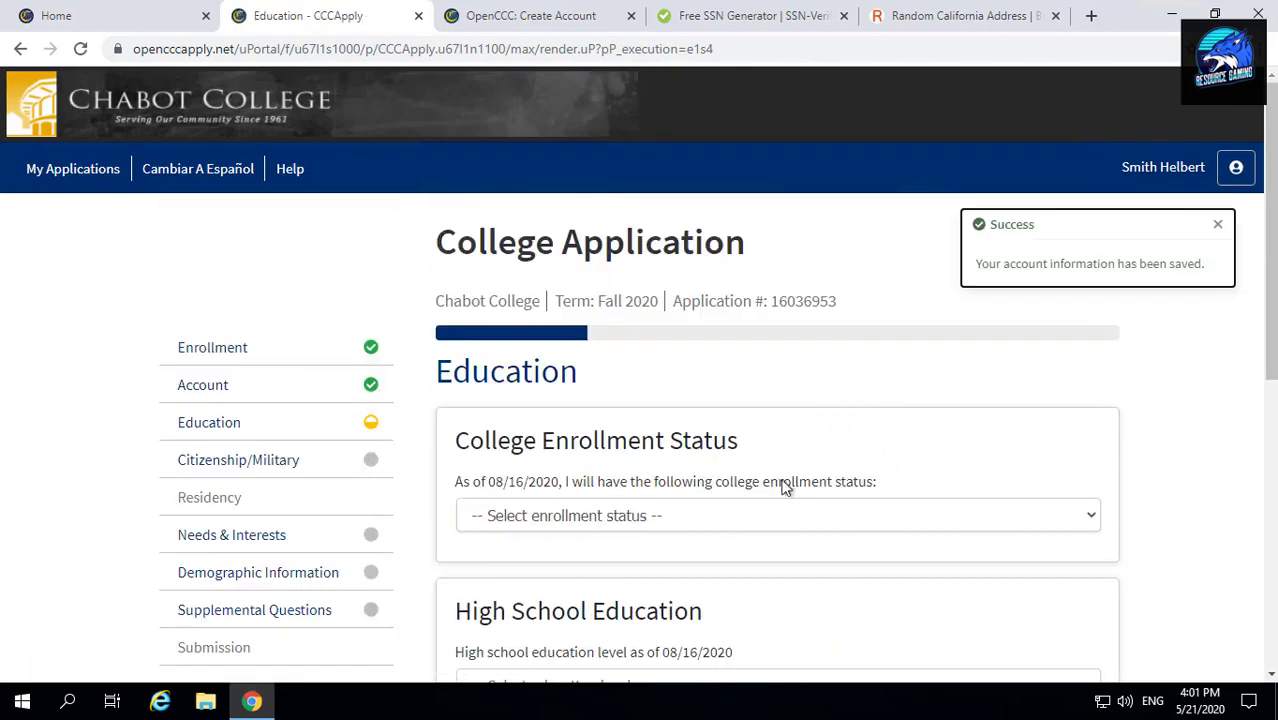
pyautogui.click(785, 516)
pyautogui.click(785, 561)
pyautogui.scroll(-2, 827, 556)
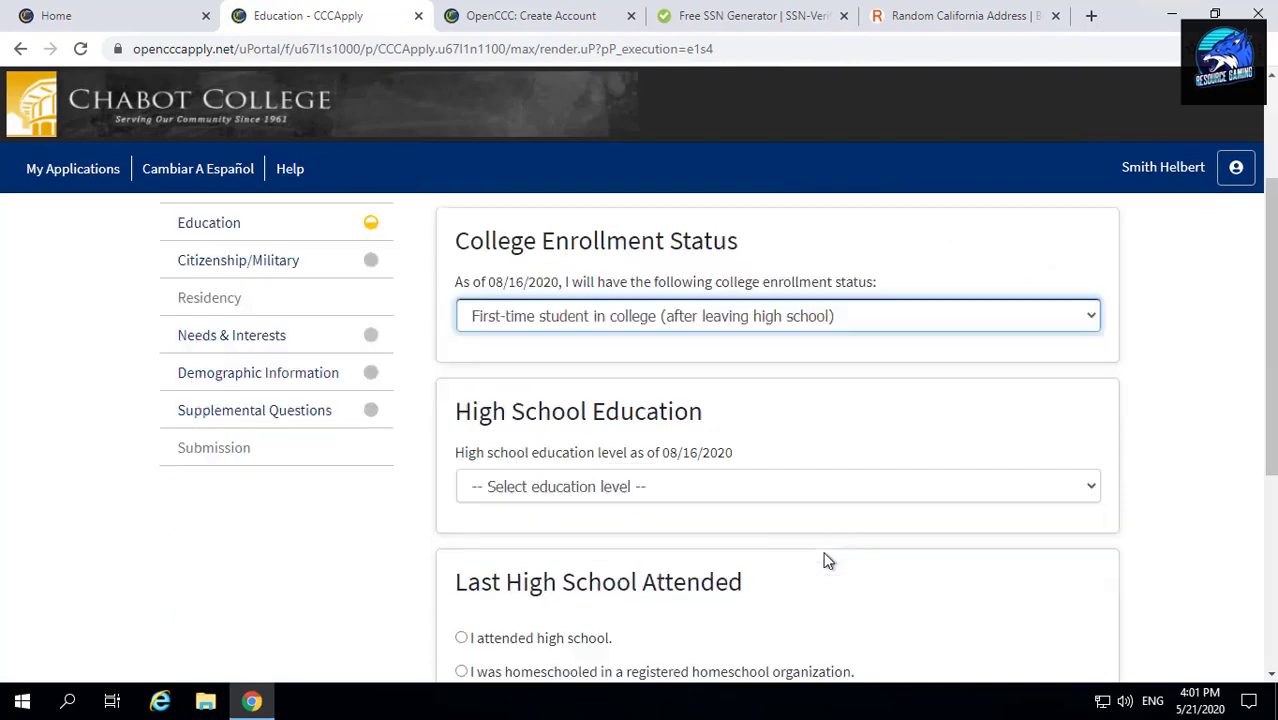
pyautogui.scroll(-2, 830, 560)
pyautogui.scroll(3, 770, 410)
pyautogui.scroll(-2, 763, 440)
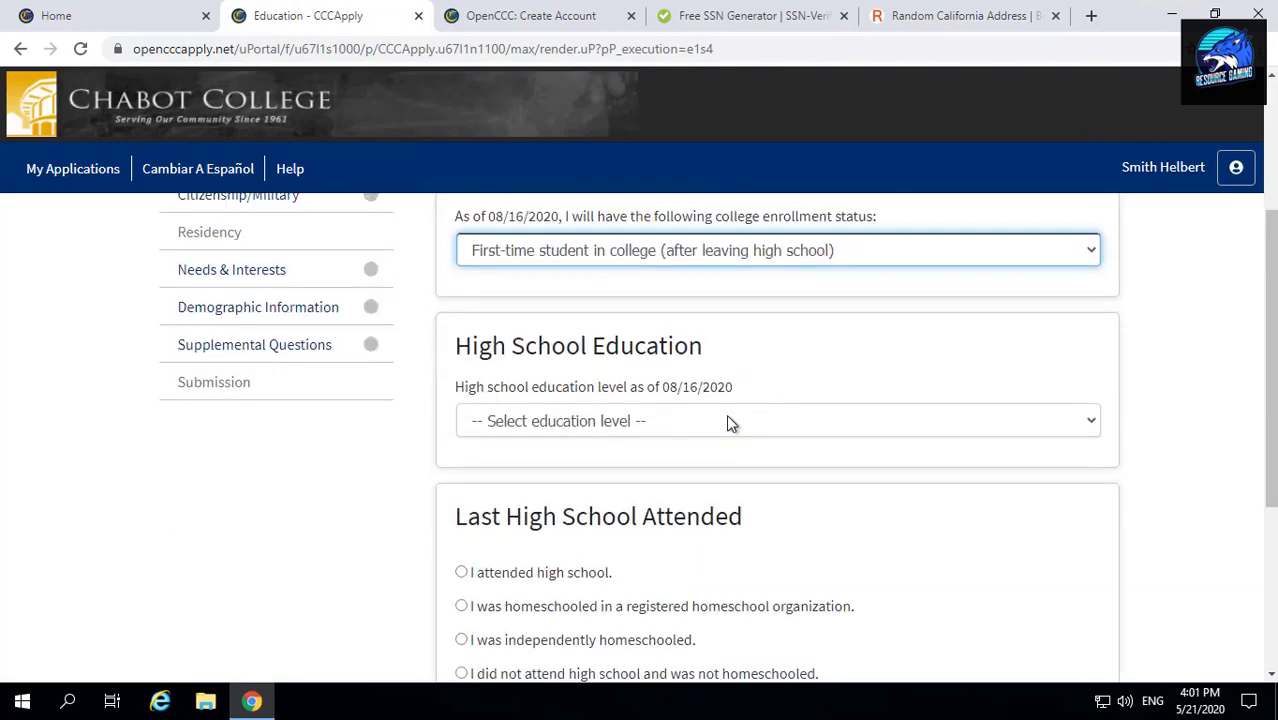
pyautogui.click(729, 421)
pyautogui.click(729, 421)
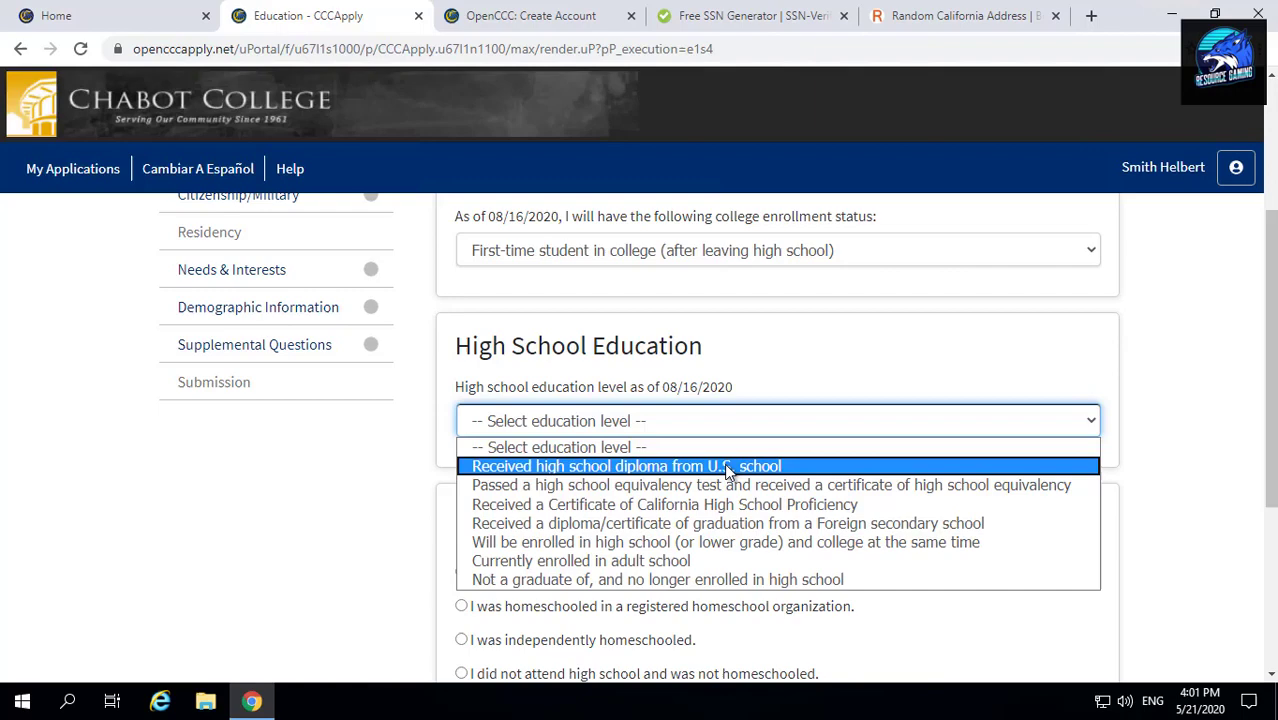
pyautogui.click(730, 466)
# Set the diploma completion date to December 19, 2019
pyautogui.click(563, 541)
pyautogui.click(536, 494)
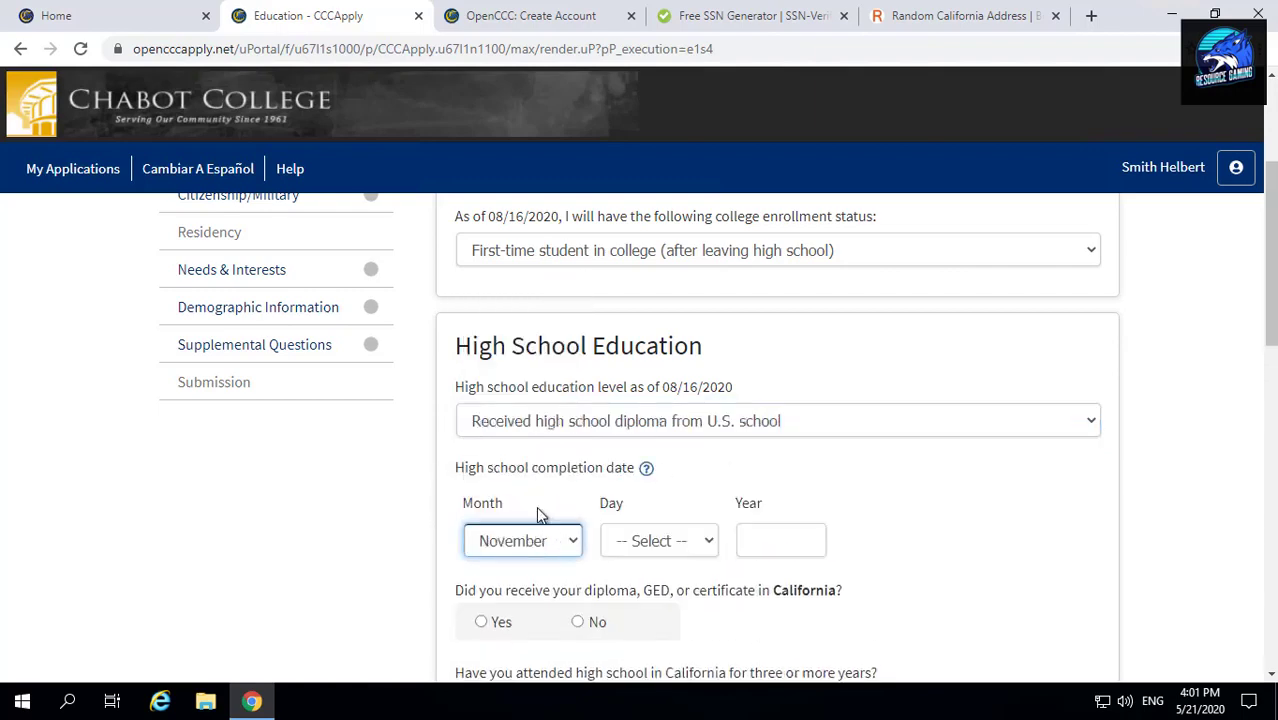
pyautogui.click(539, 528)
pyautogui.click(528, 513)
pyautogui.click(640, 541)
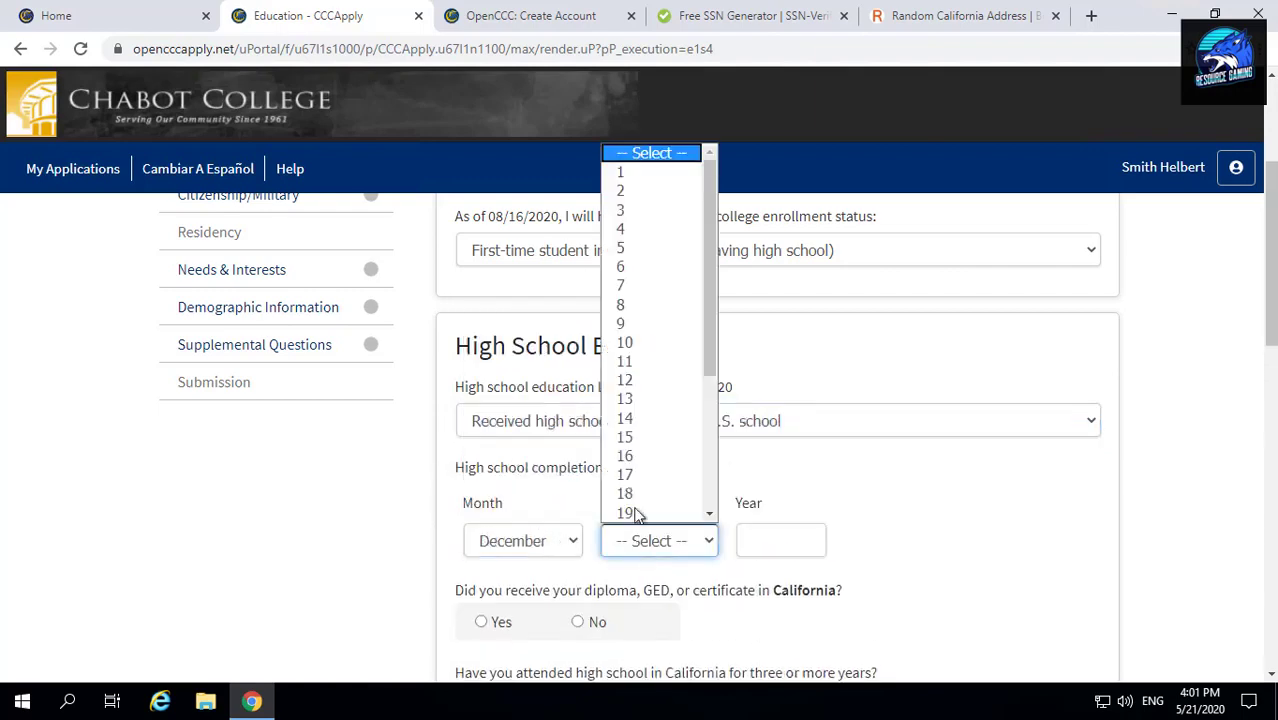
pyautogui.click(628, 516)
pyautogui.click(764, 541)
pyautogui.write('2019')
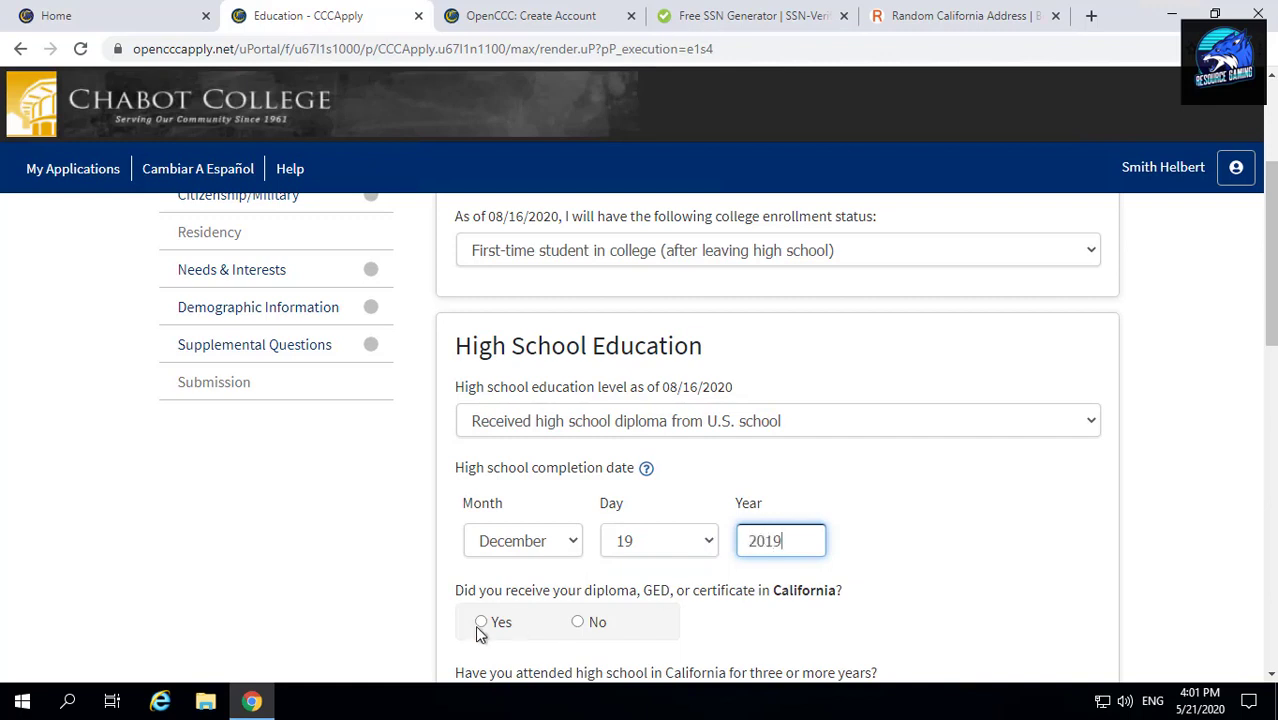
# Confirm the diploma was earned in California after three-plus years there, and a high school was attended
pyautogui.click(480, 623)
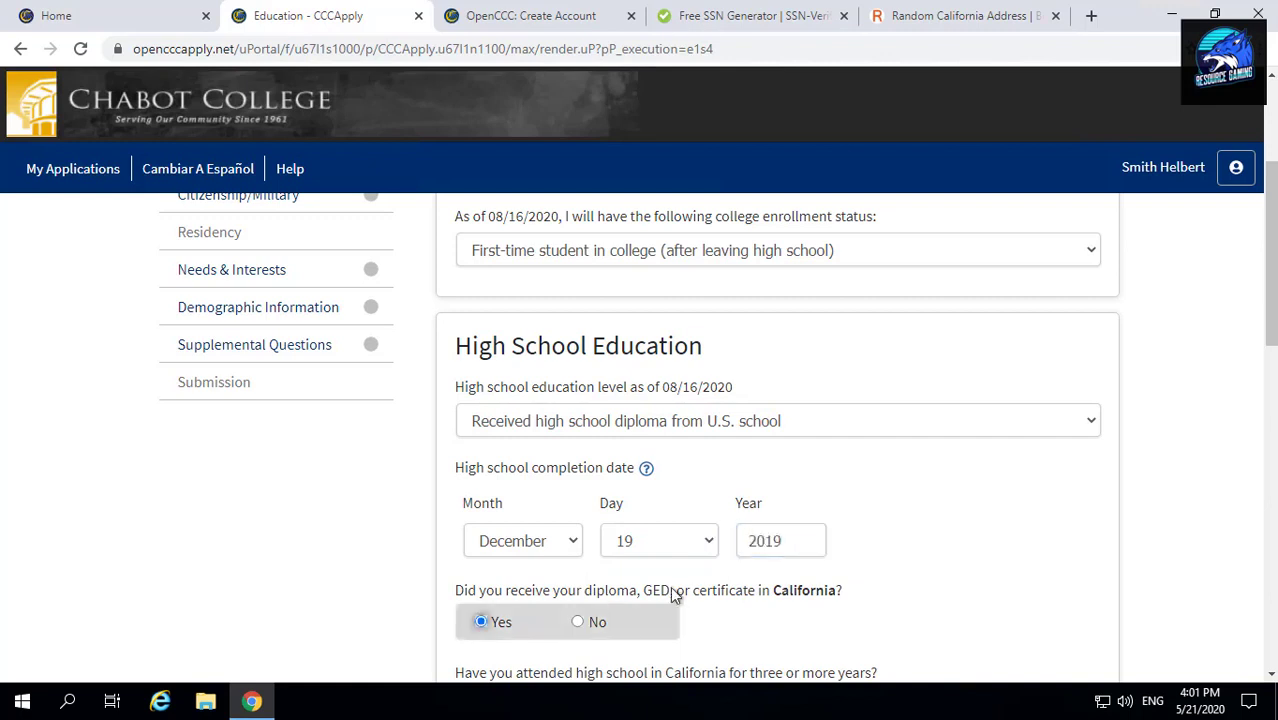
pyautogui.scroll(-3, 533, 440)
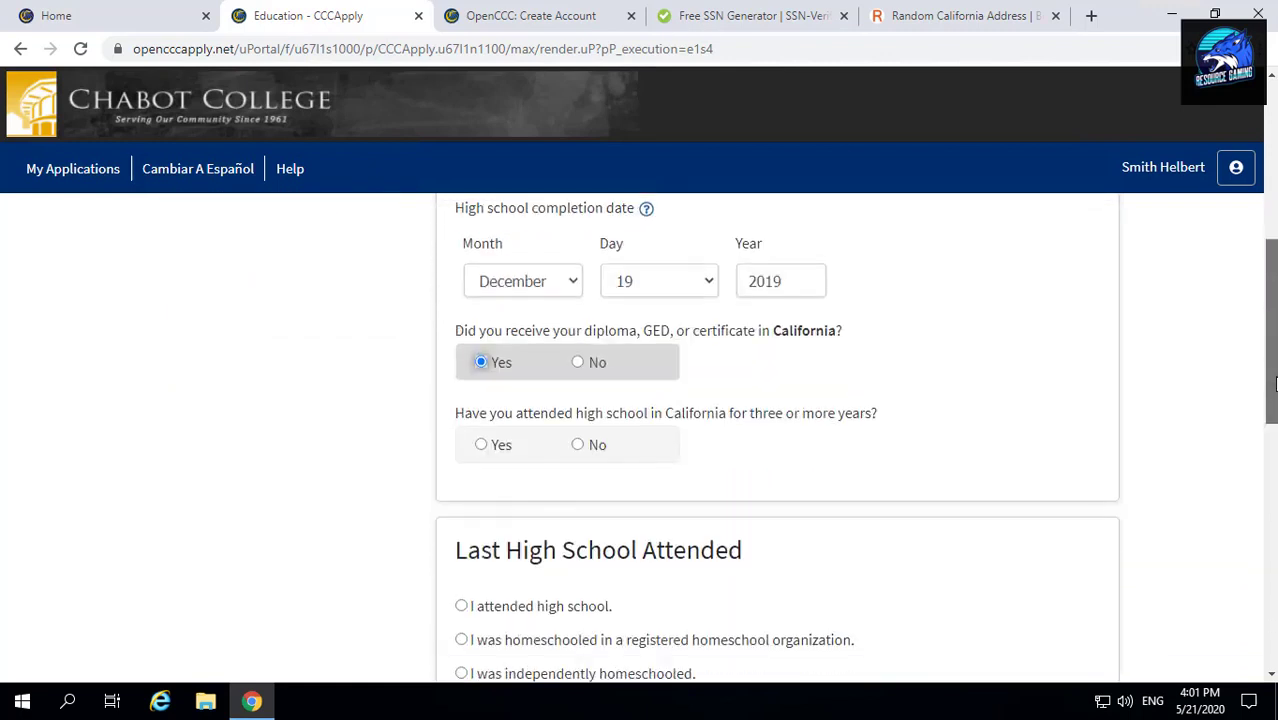
pyautogui.click(482, 441)
pyautogui.click(530, 602)
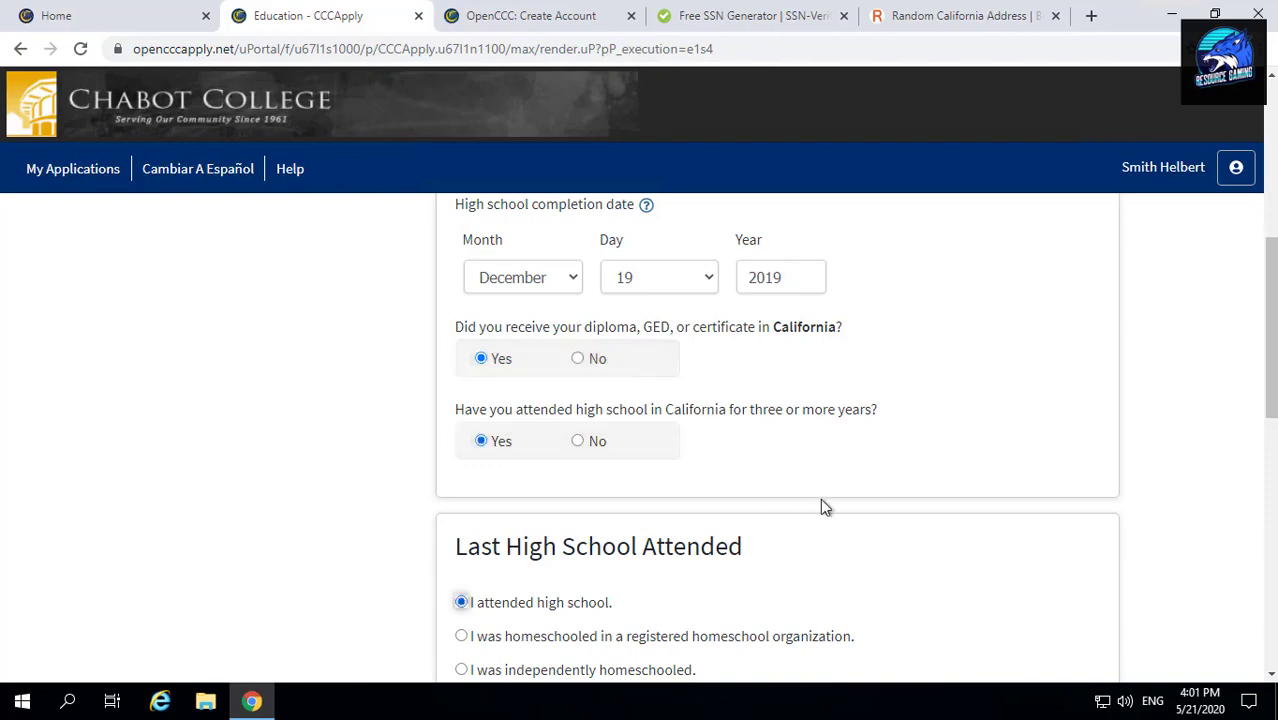
pyautogui.scroll(-5, 820, 498)
# Identify the high school as Newark Opportunity in California and begin the GPA entry
pyautogui.click(638, 300)
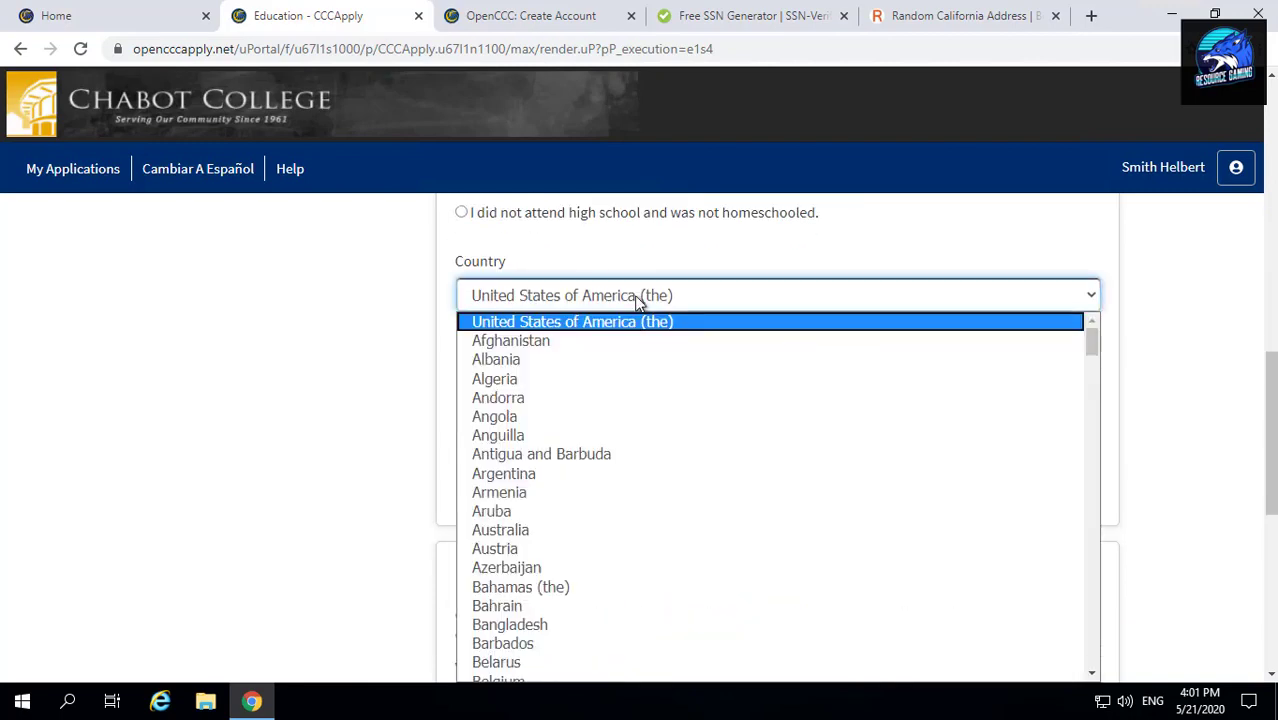
pyautogui.click(626, 373)
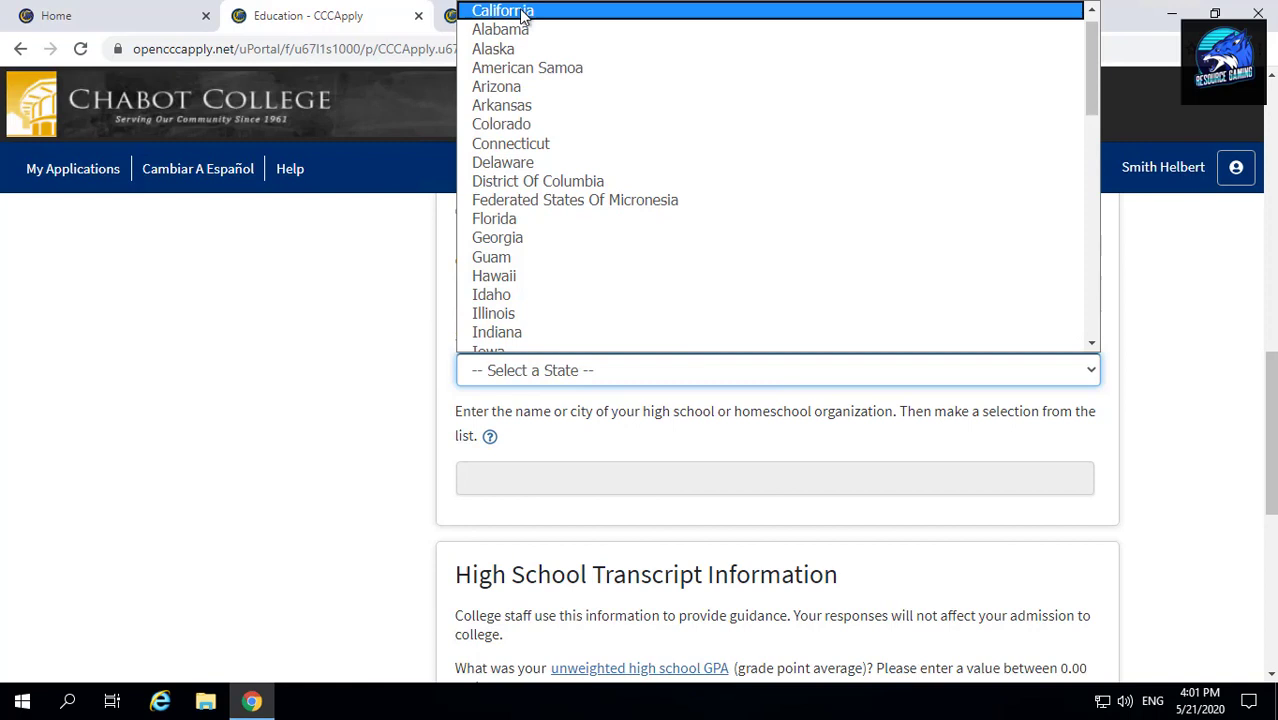
pyautogui.moveTo(540, 20)
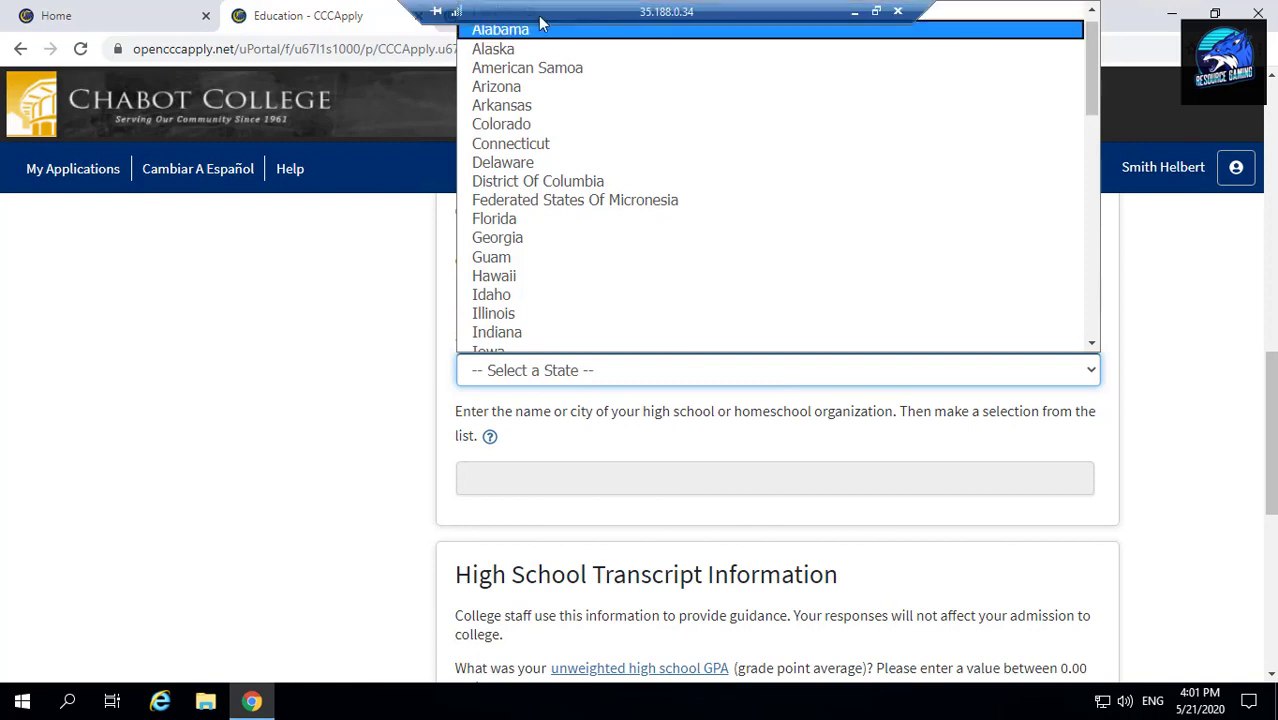
pyautogui.click(919, 12)
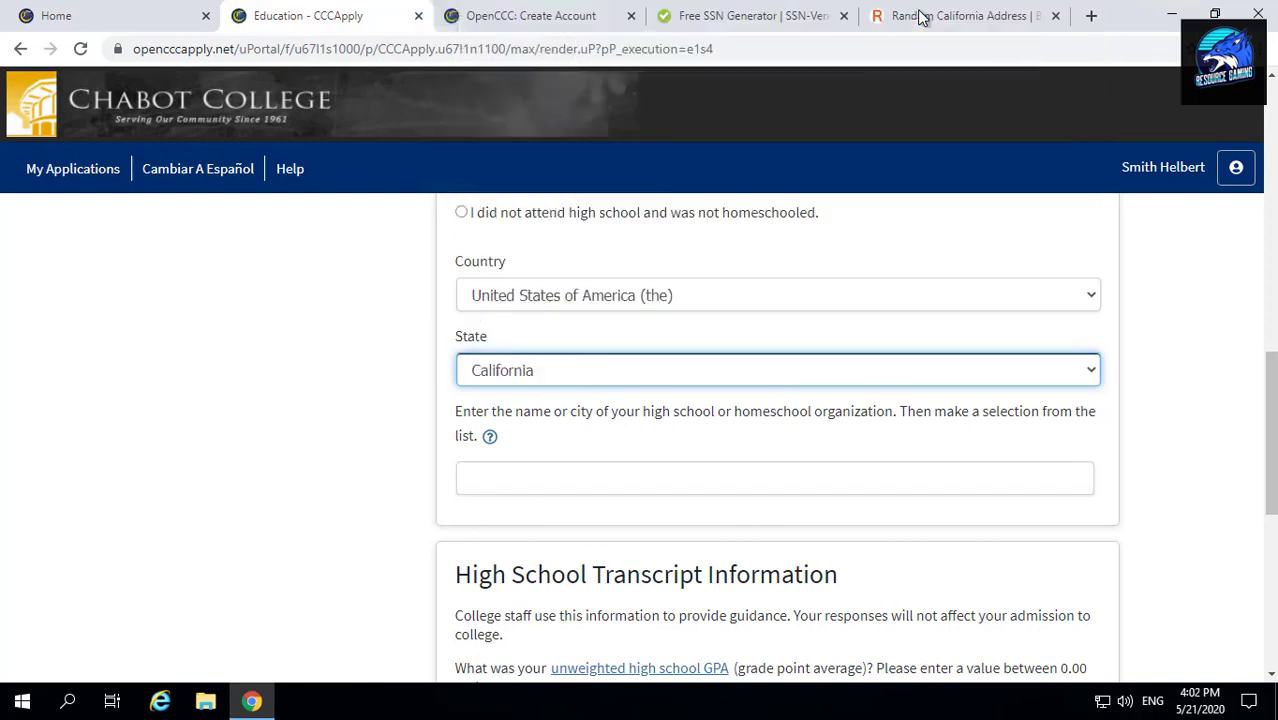
pyautogui.click(706, 485)
pyautogui.write('new')
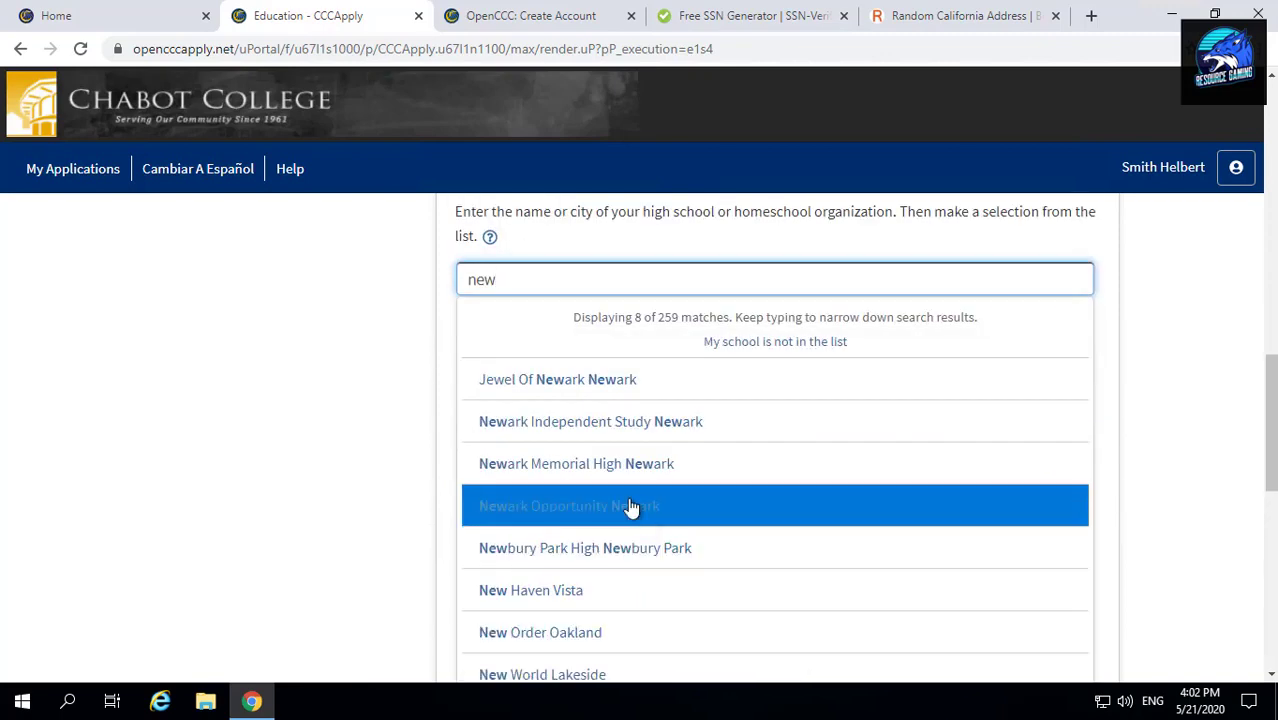
pyautogui.click(680, 510)
pyautogui.scroll(-2, 697, 516)
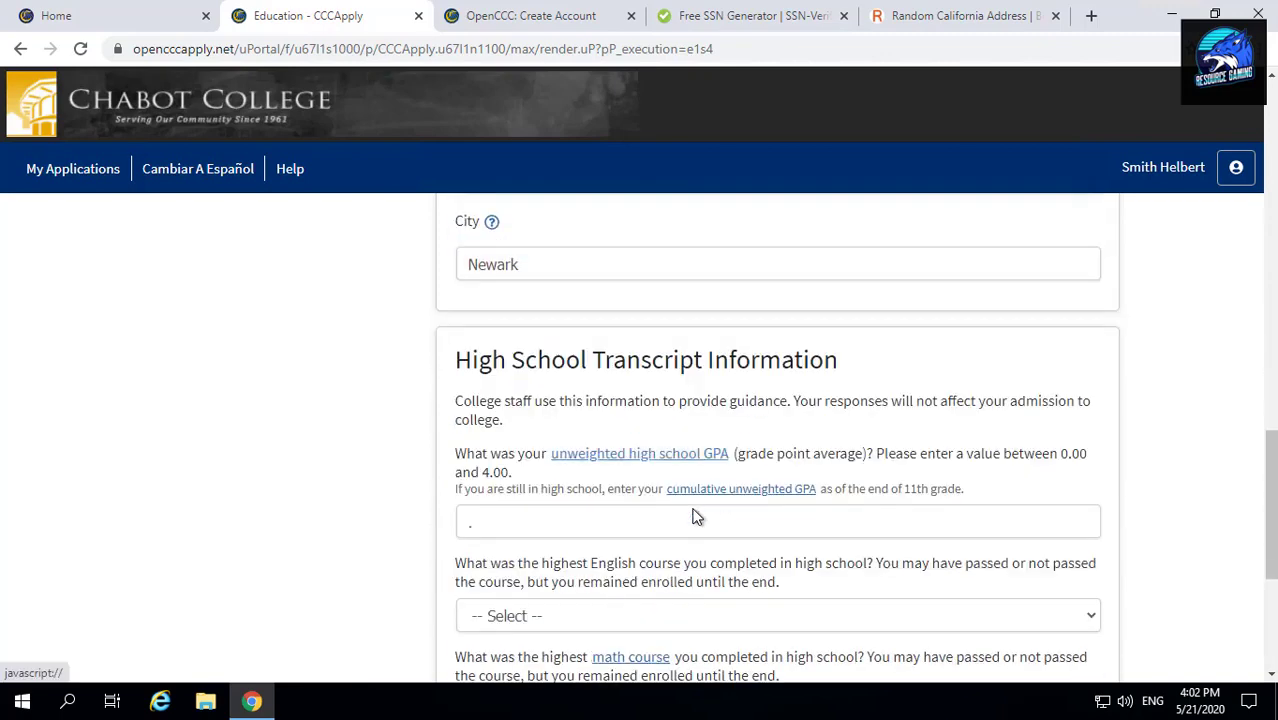
pyautogui.click(694, 510)
pyautogui.write('3.9')
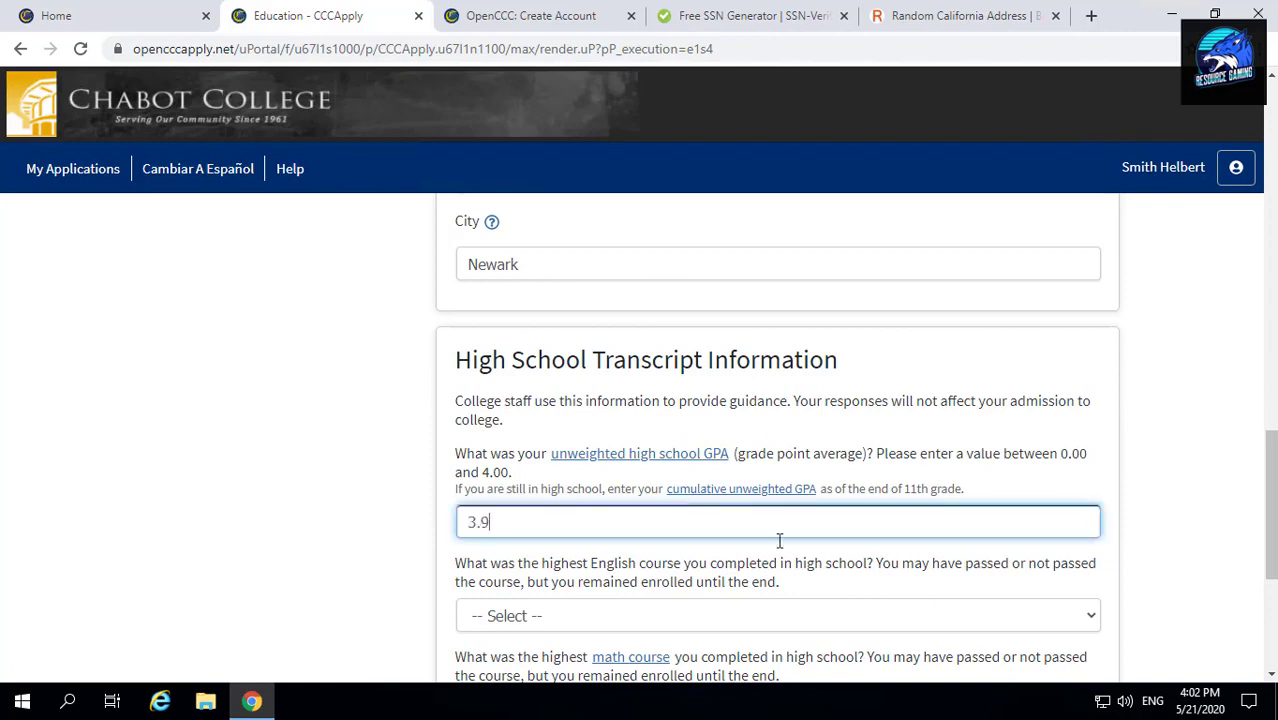
pyautogui.scroll(-3, 779, 540)
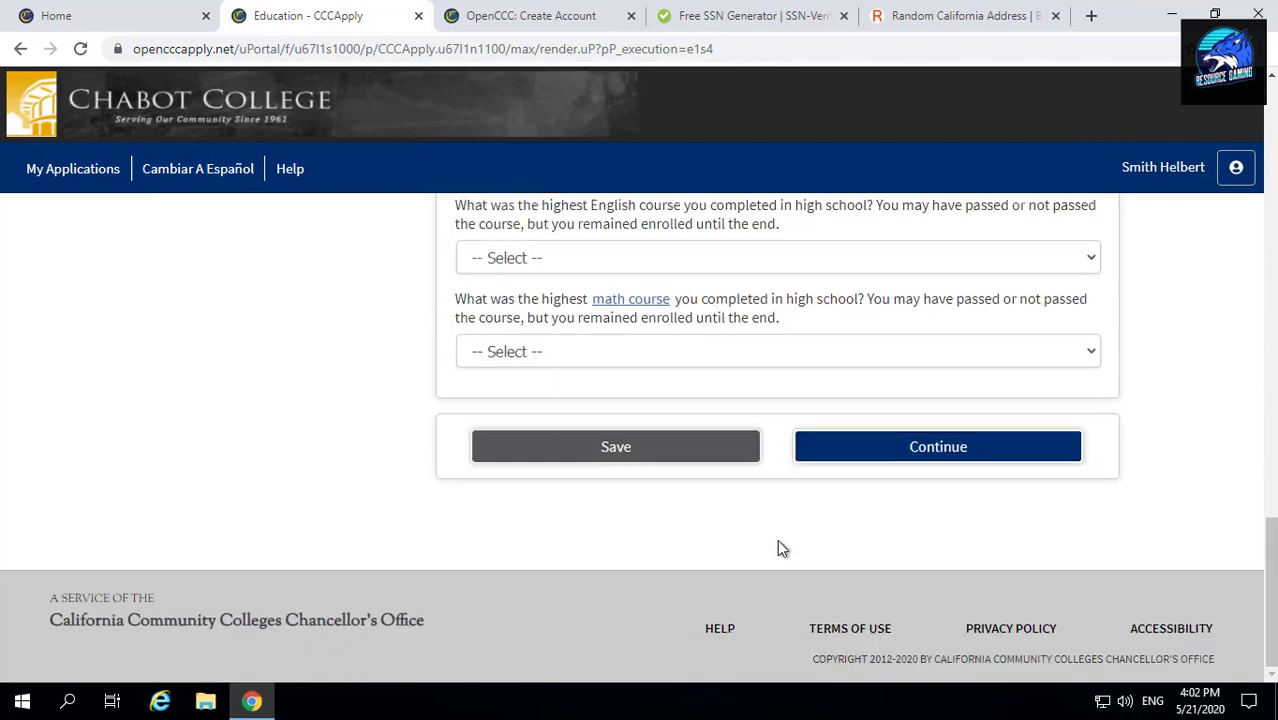
# Record 12th grade AP English with an A and Algebra 1 with an A-, then continue
pyautogui.click(581, 262)
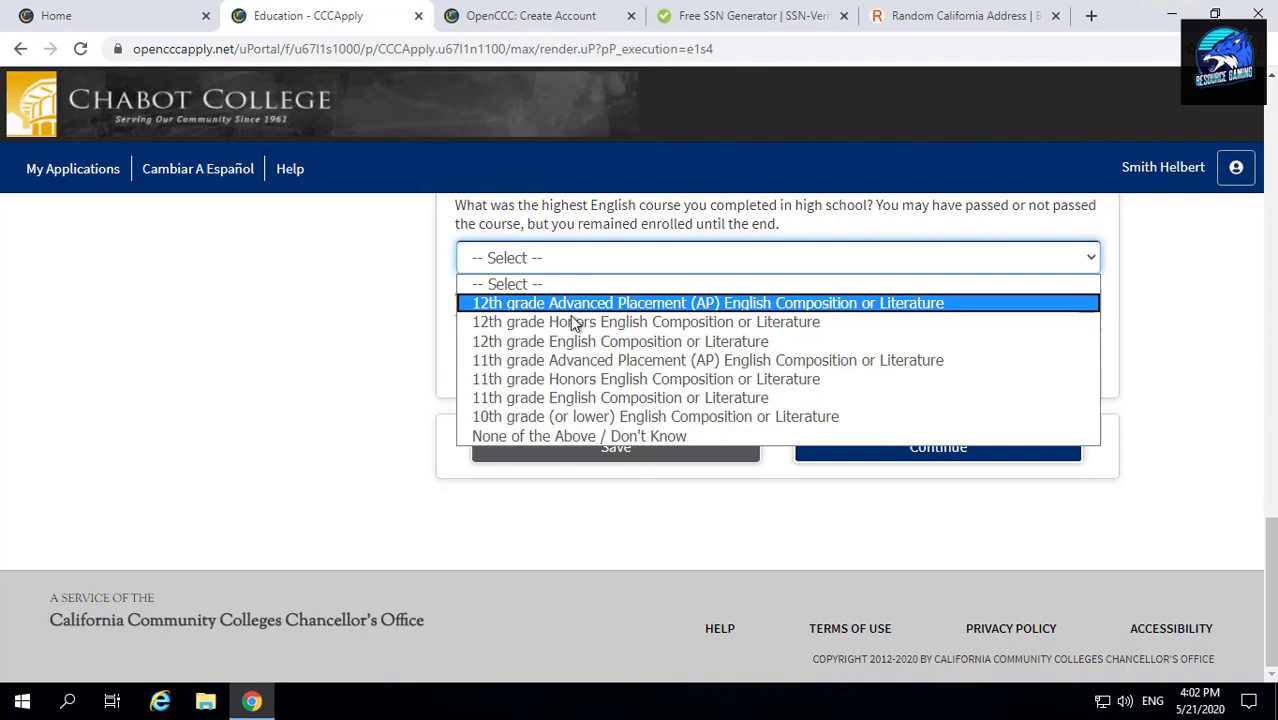
pyautogui.click(565, 303)
pyautogui.click(583, 336)
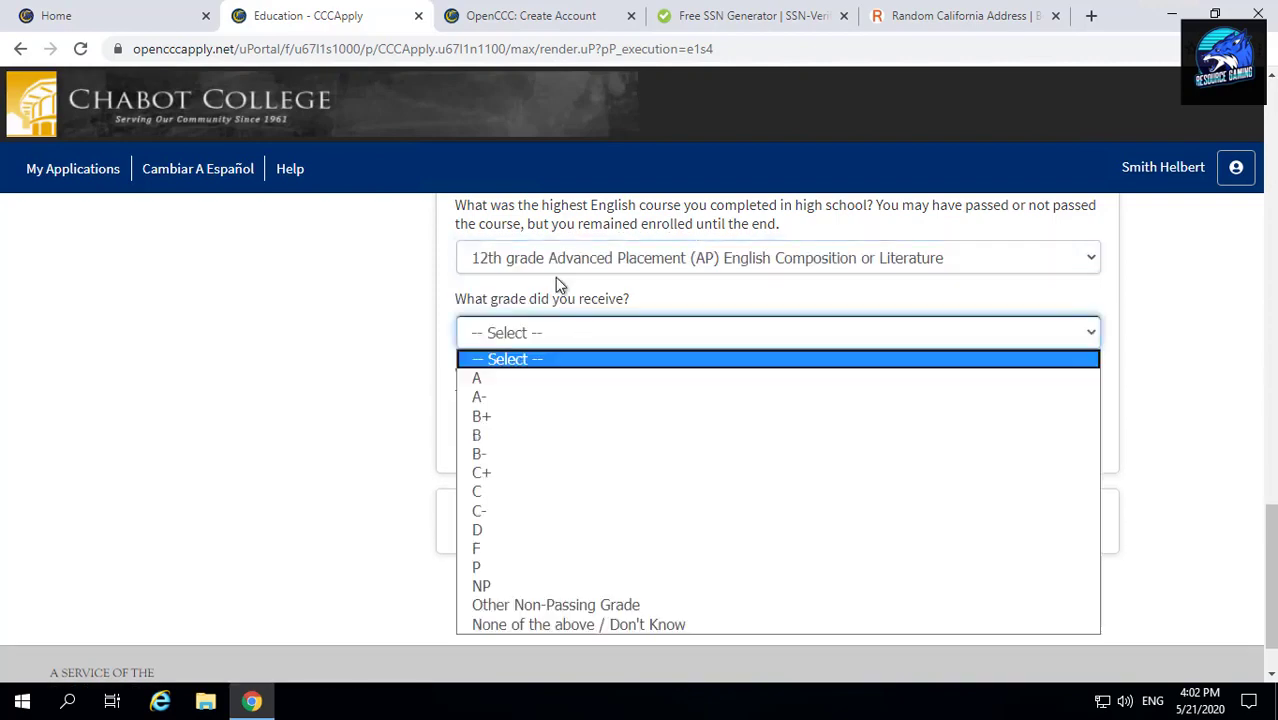
pyautogui.click(545, 380)
pyautogui.click(557, 428)
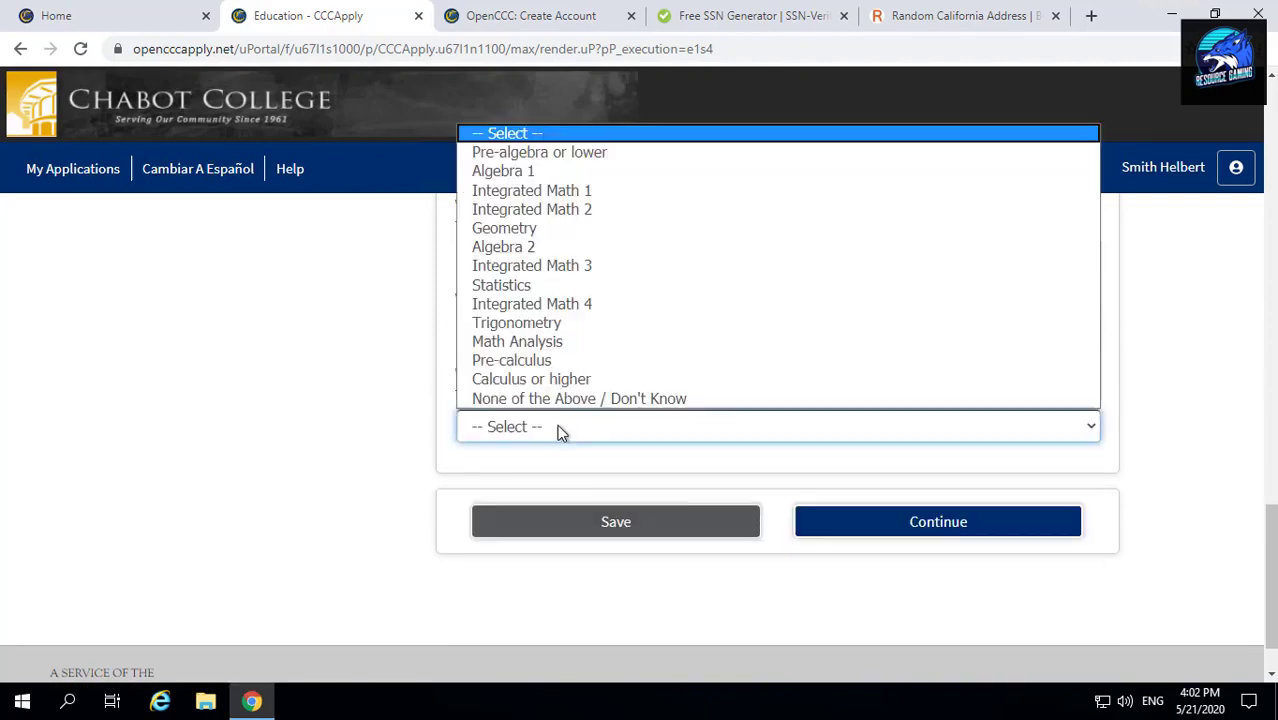
pyautogui.click(515, 171)
pyautogui.click(581, 502)
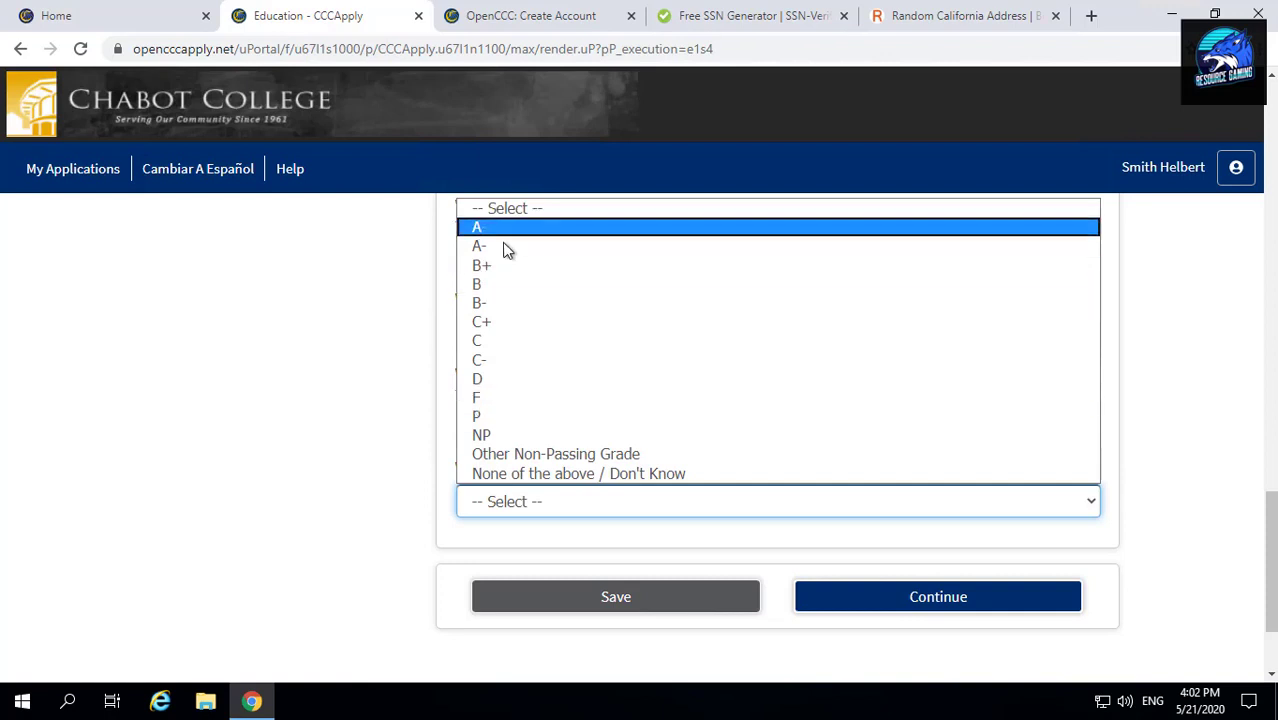
pyautogui.click(505, 249)
pyautogui.click(845, 605)
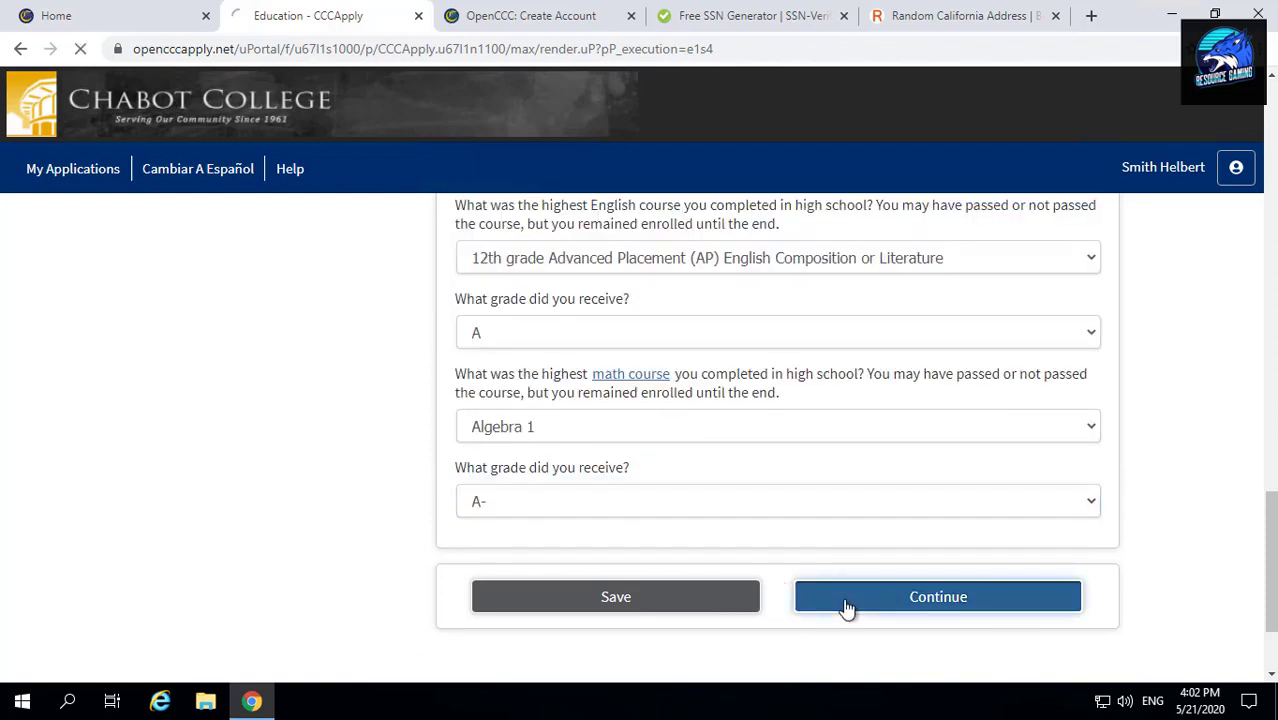
# Set citizenship to U.S. Citizen with no military status and try to continue
pyautogui.click(763, 516)
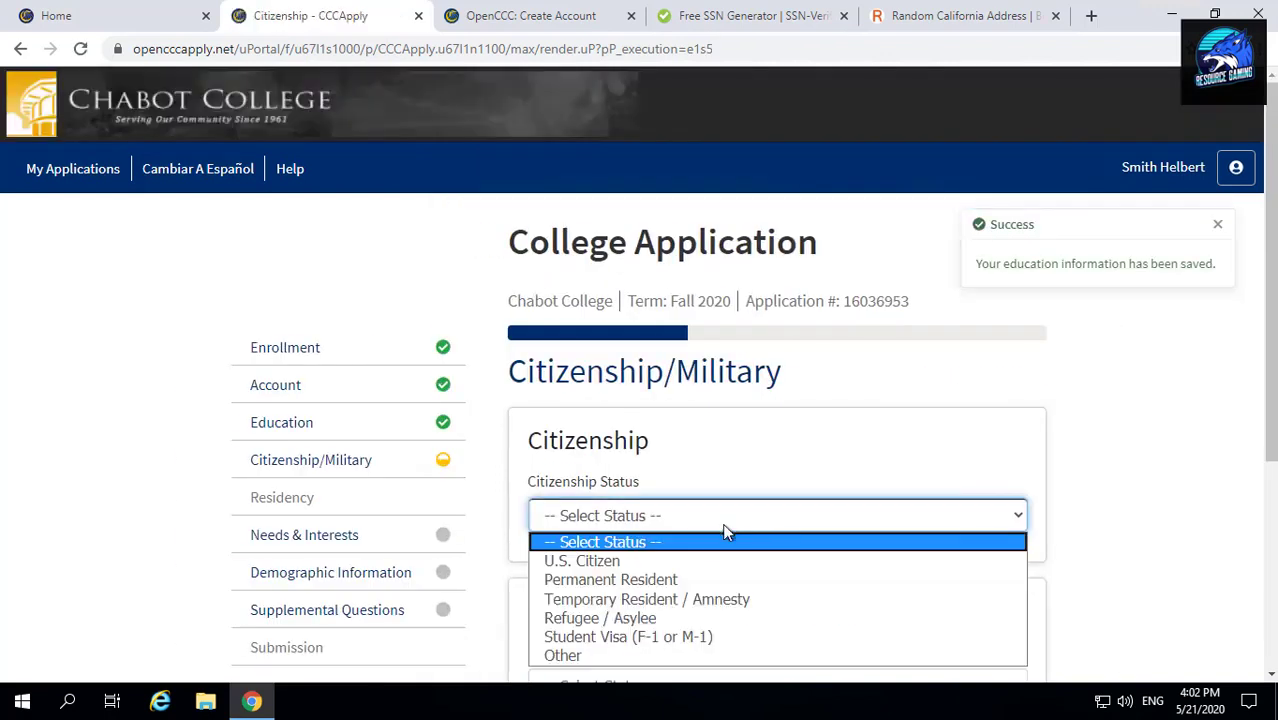
pyautogui.click(705, 561)
pyautogui.scroll(-2, 785, 519)
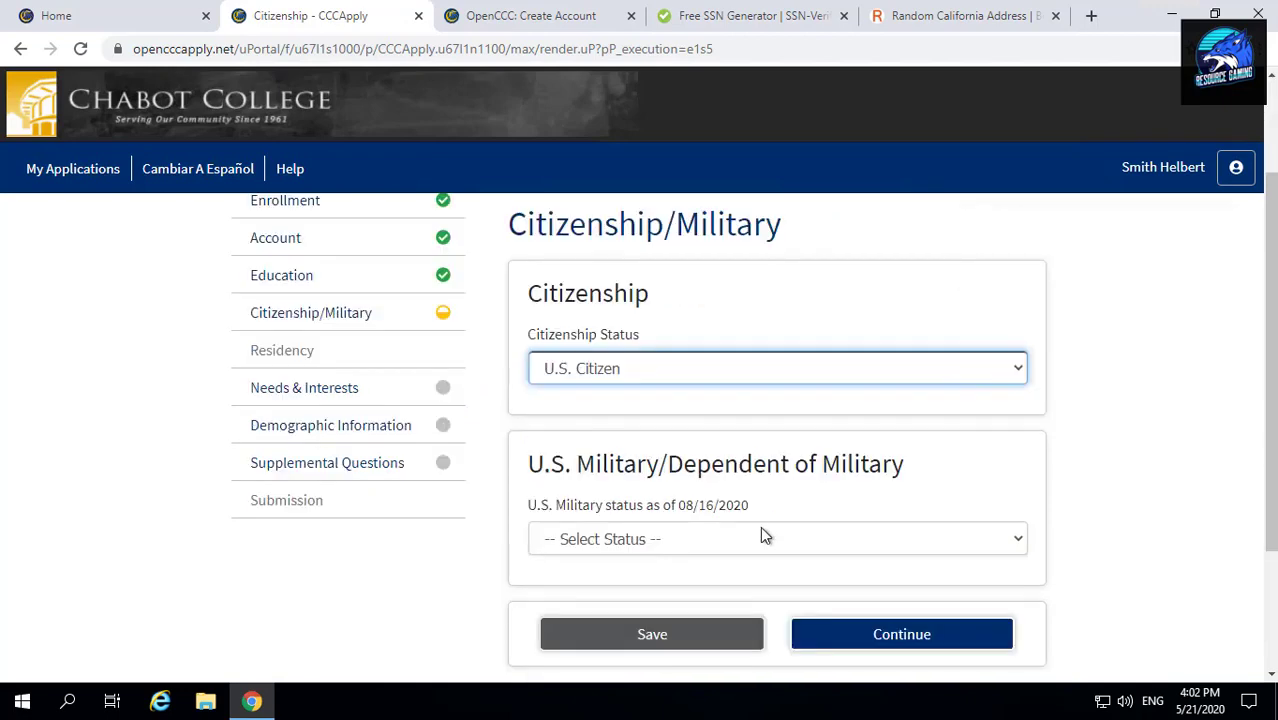
pyautogui.click(763, 538)
pyautogui.press('Return')
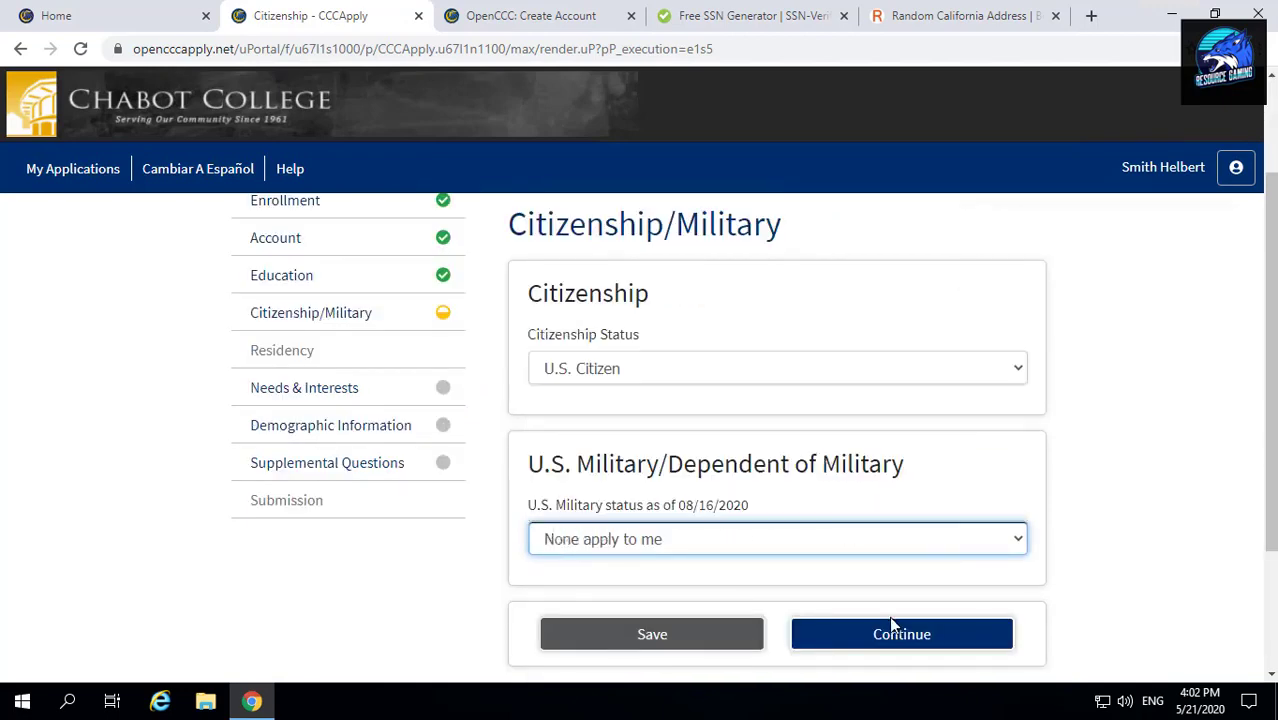
pyautogui.click(897, 634)
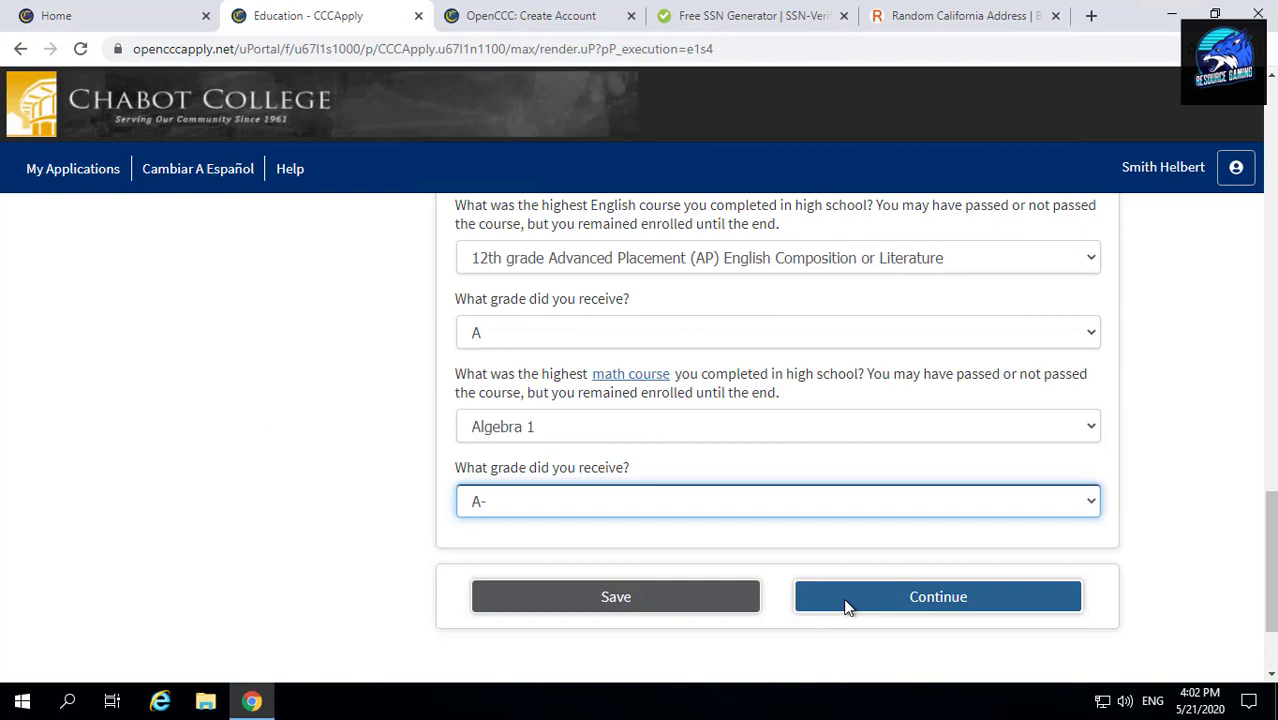
pyautogui.click(845, 605)
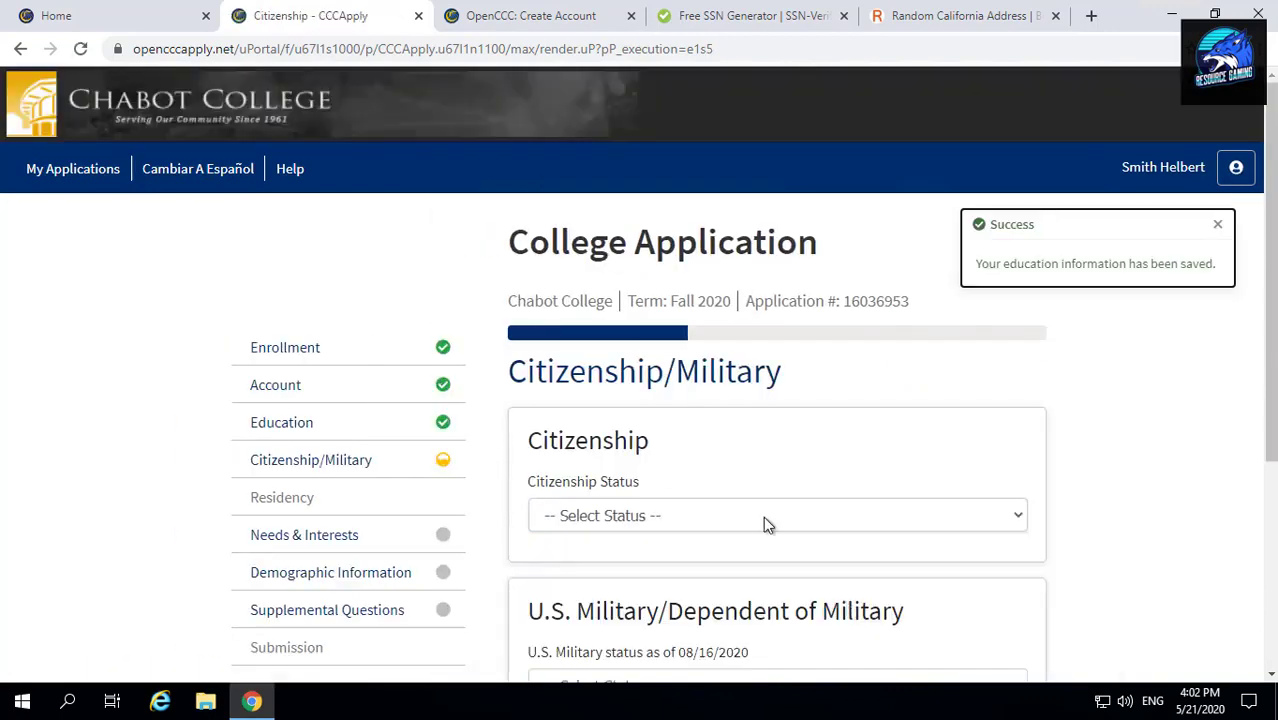
# Re-enter U.S. Citizen and 'None apply to me' and save Citizenship/Military
pyautogui.click(763, 516)
pyautogui.click(701, 558)
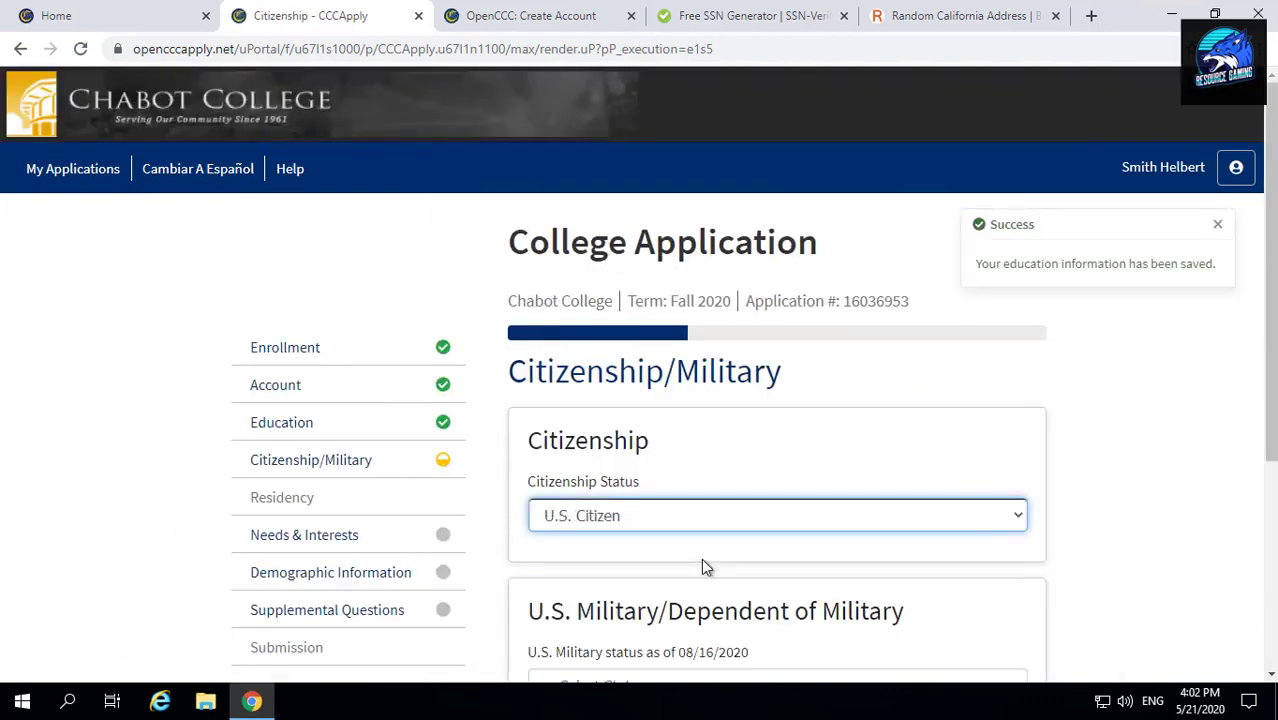
pyautogui.scroll(-2, 785, 520)
pyautogui.click(760, 530)
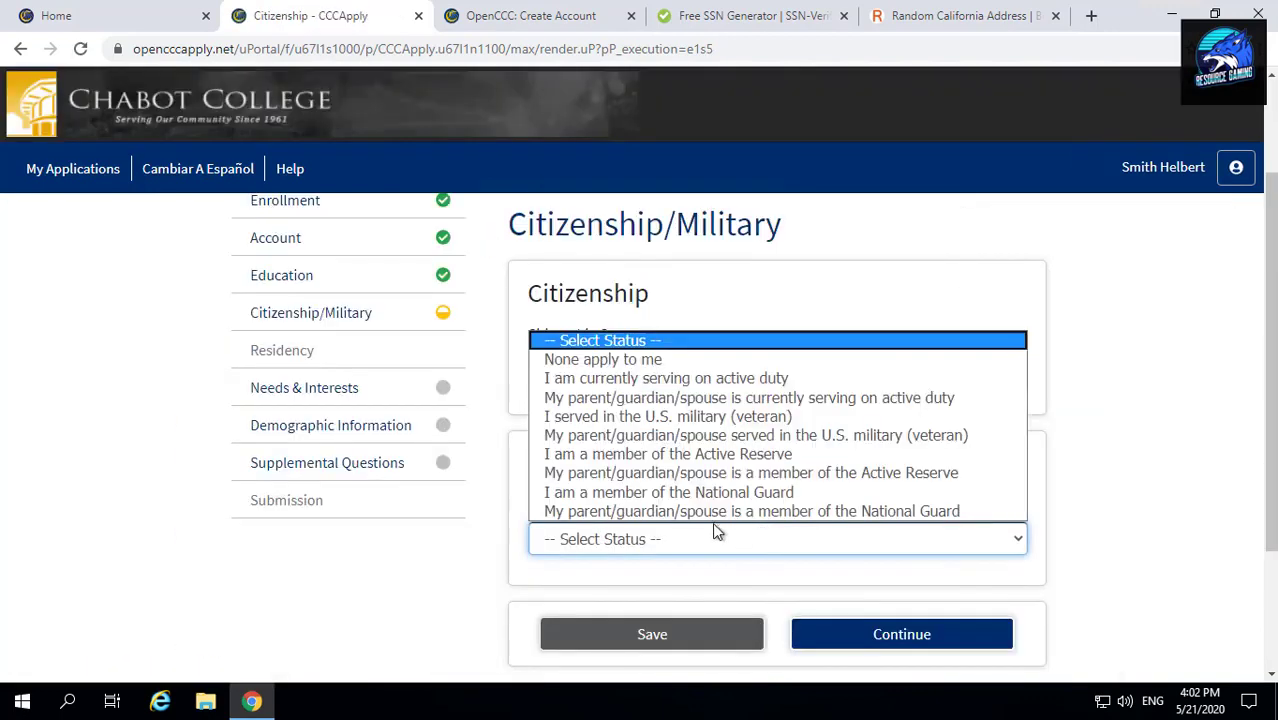
pyautogui.click(648, 362)
pyautogui.click(893, 634)
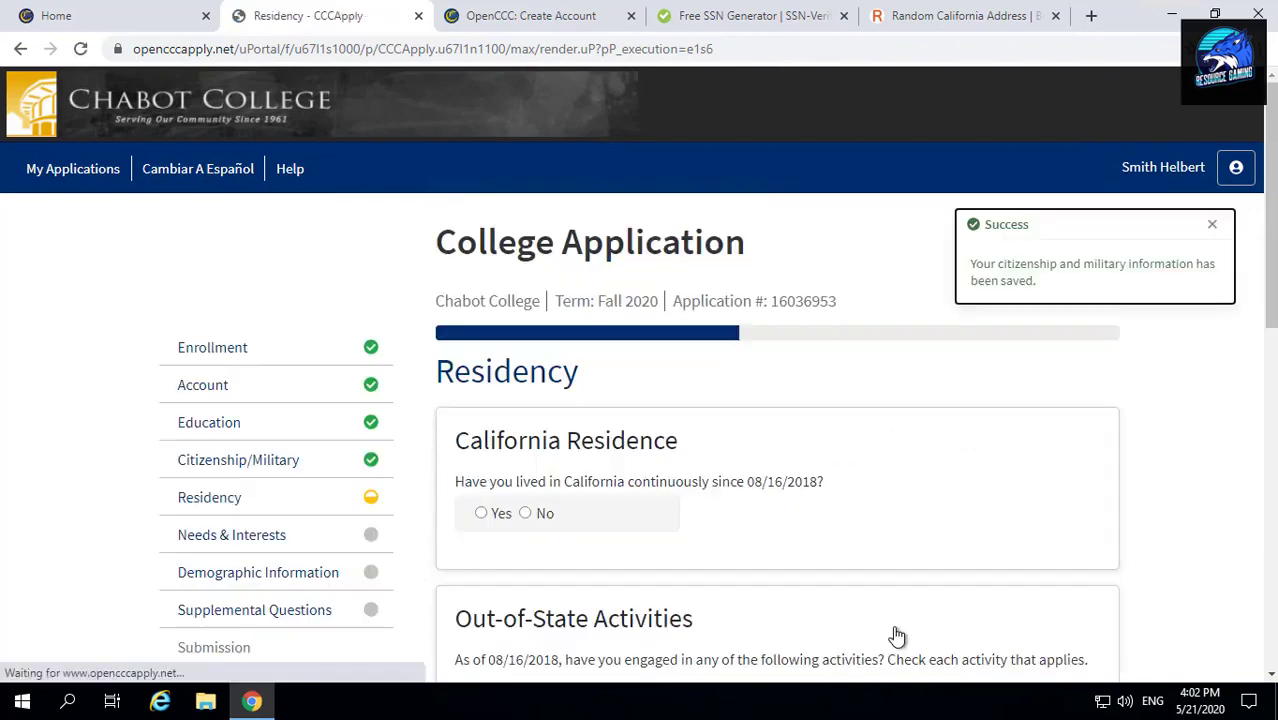
# Answer Yes to continuous California residency and No to homelessness and foster care, then continue
pyautogui.click(481, 513)
pyautogui.scroll(-3, 653, 484)
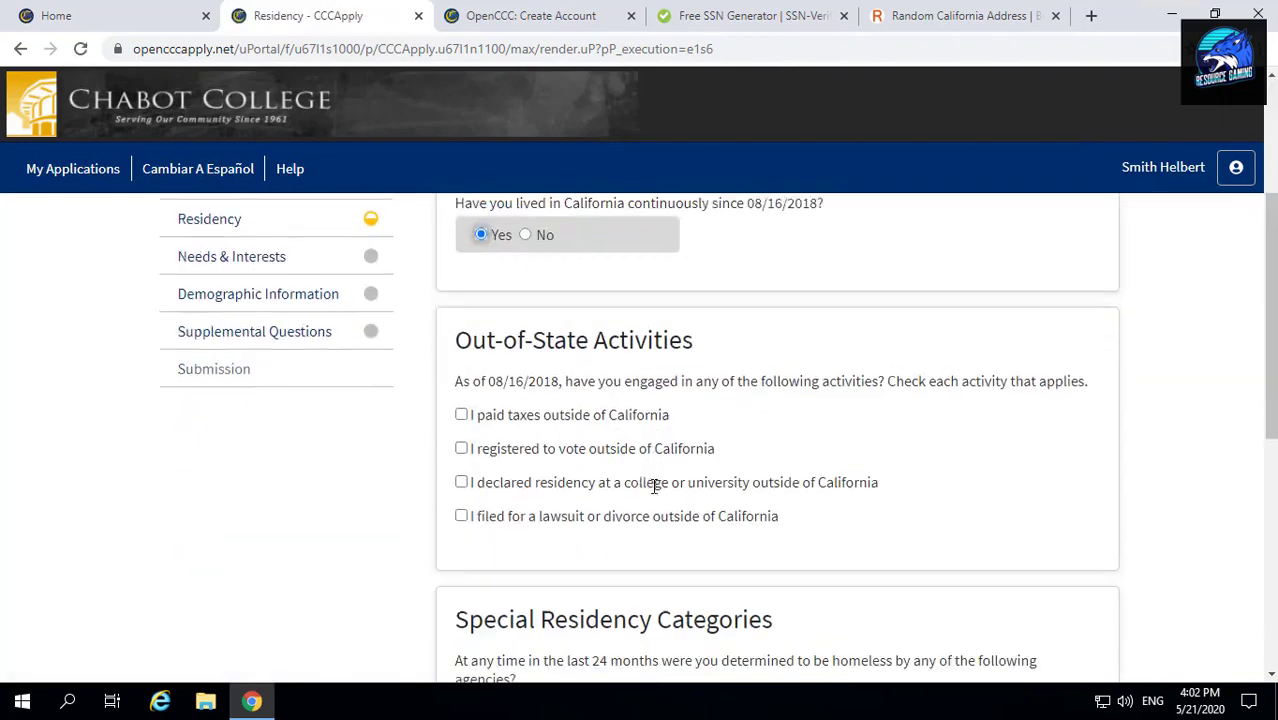
pyautogui.scroll(-4, 653, 484)
pyautogui.click(527, 420)
pyautogui.click(530, 500)
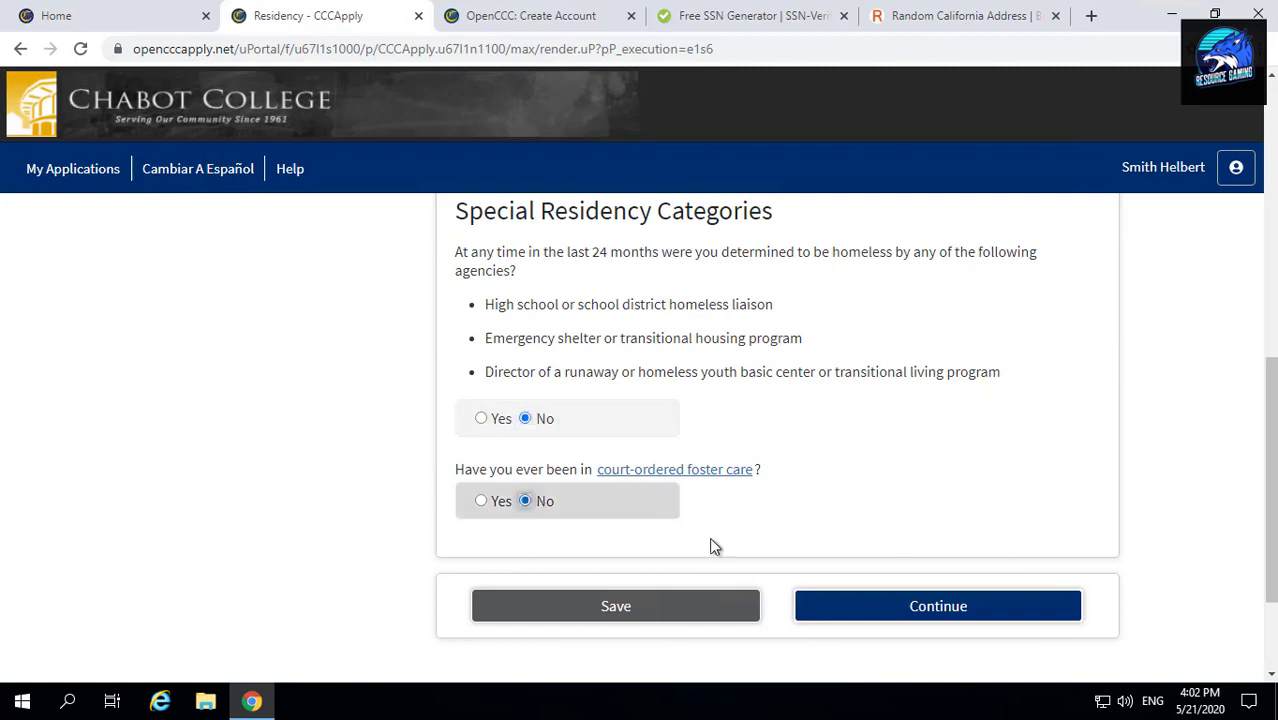
pyautogui.click(912, 602)
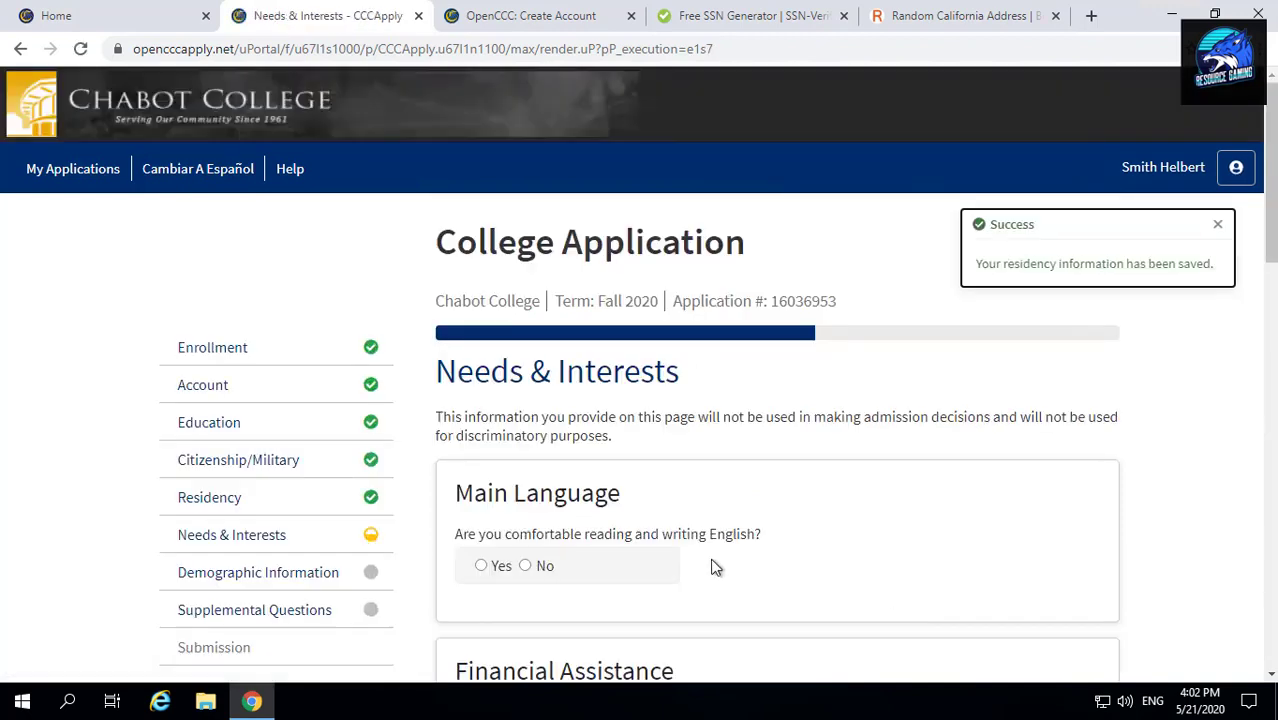
# Answer Yes to English comfort, decline money-for-college info, and answer No to TANF/CalWORKs
pyautogui.click(486, 567)
pyautogui.scroll(-3, 656, 548)
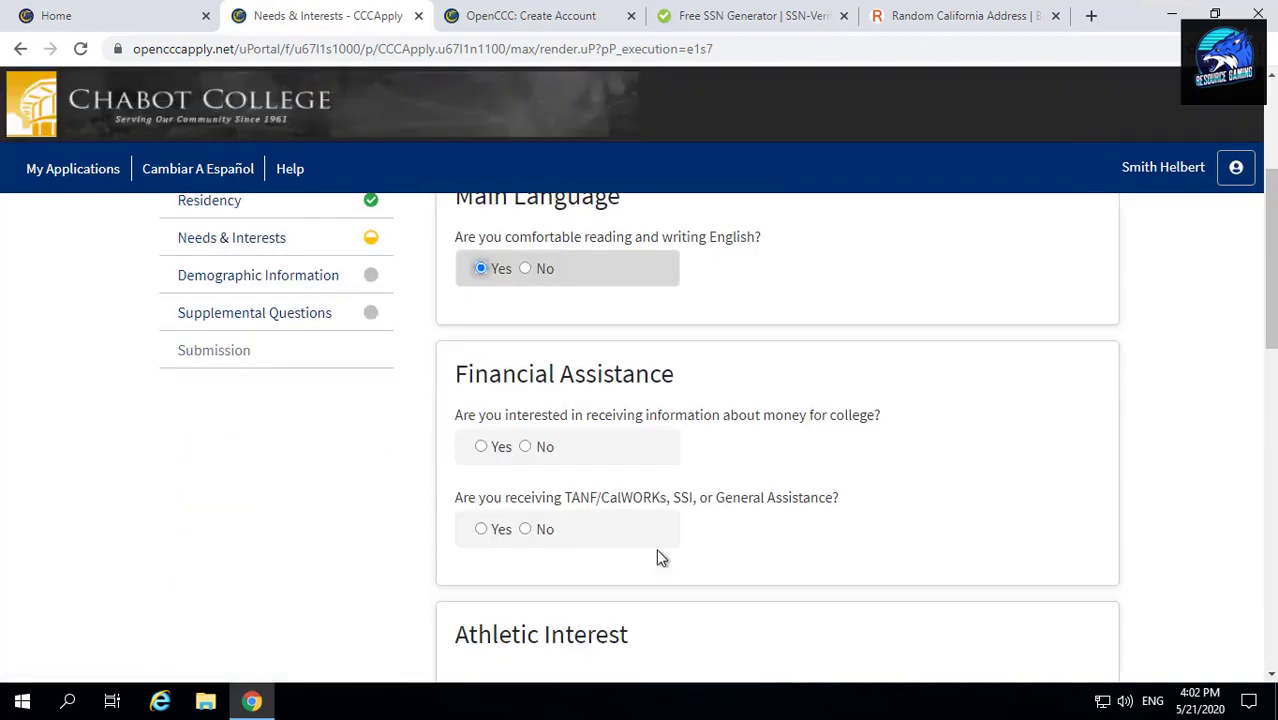
pyautogui.click(526, 447)
pyautogui.click(538, 531)
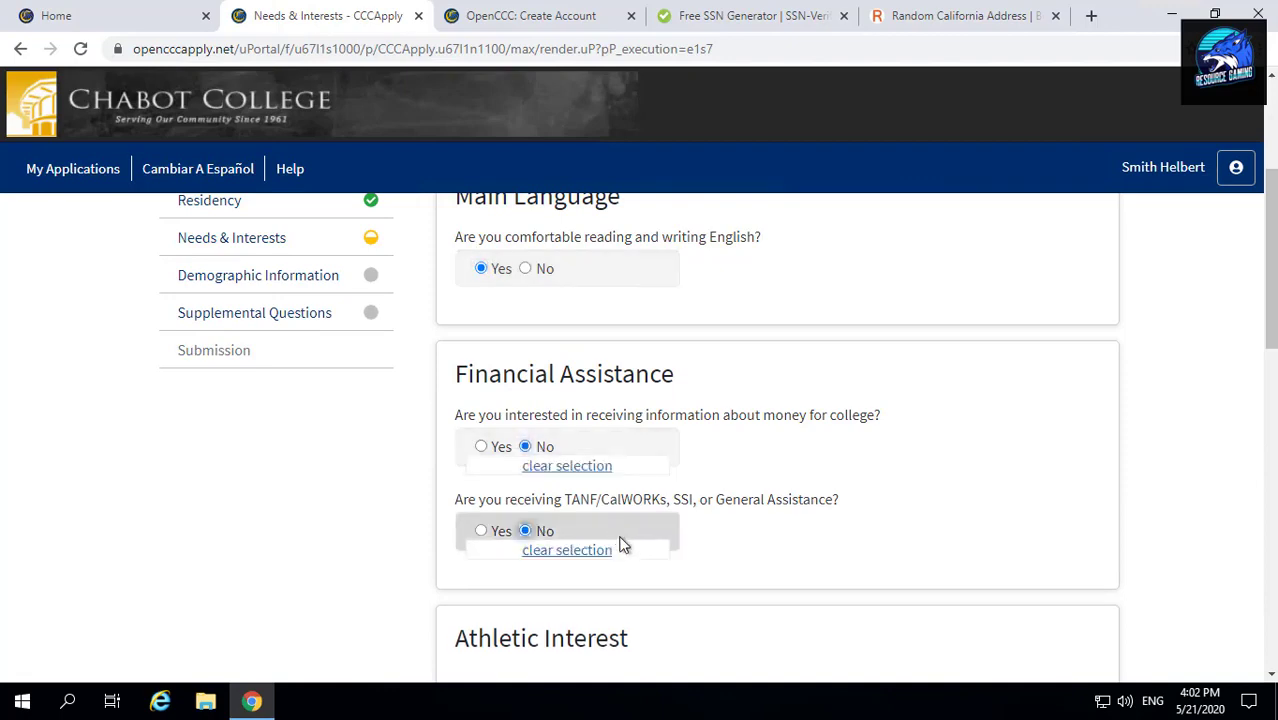
pyautogui.scroll(-2, 621, 544)
pyautogui.scroll(-3, 523, 562)
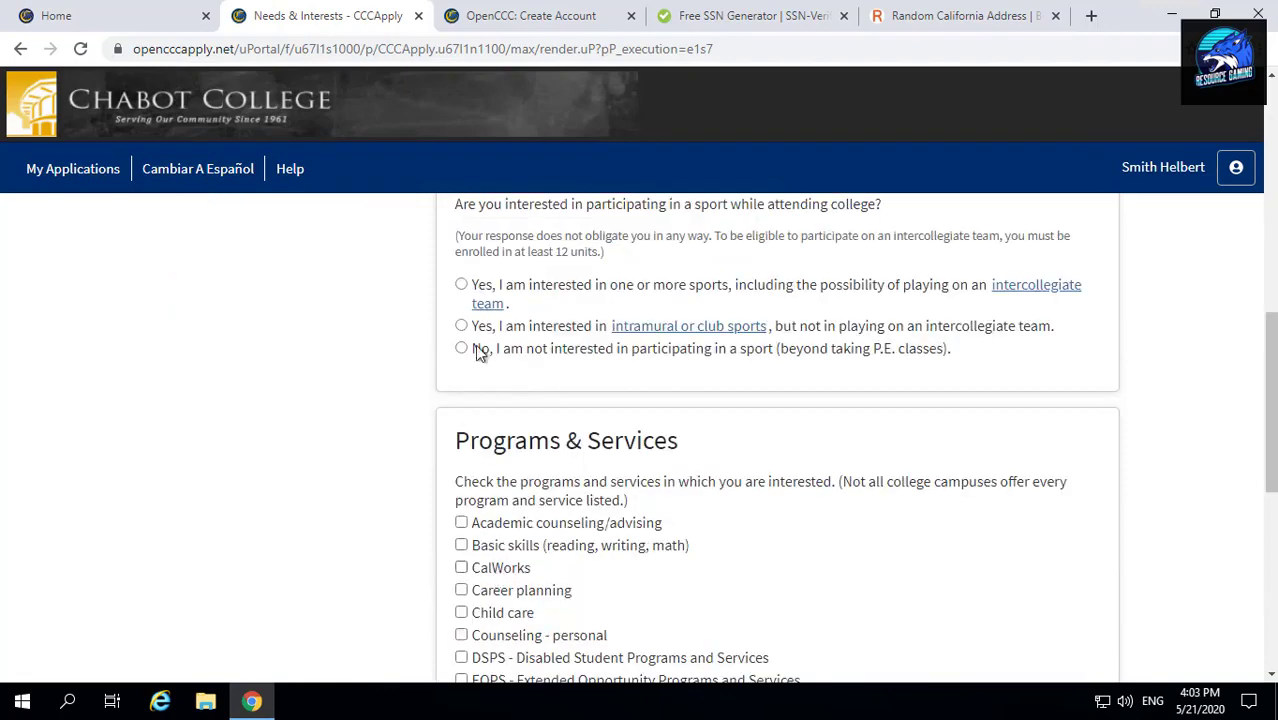
pyautogui.scroll(-3, 577, 413)
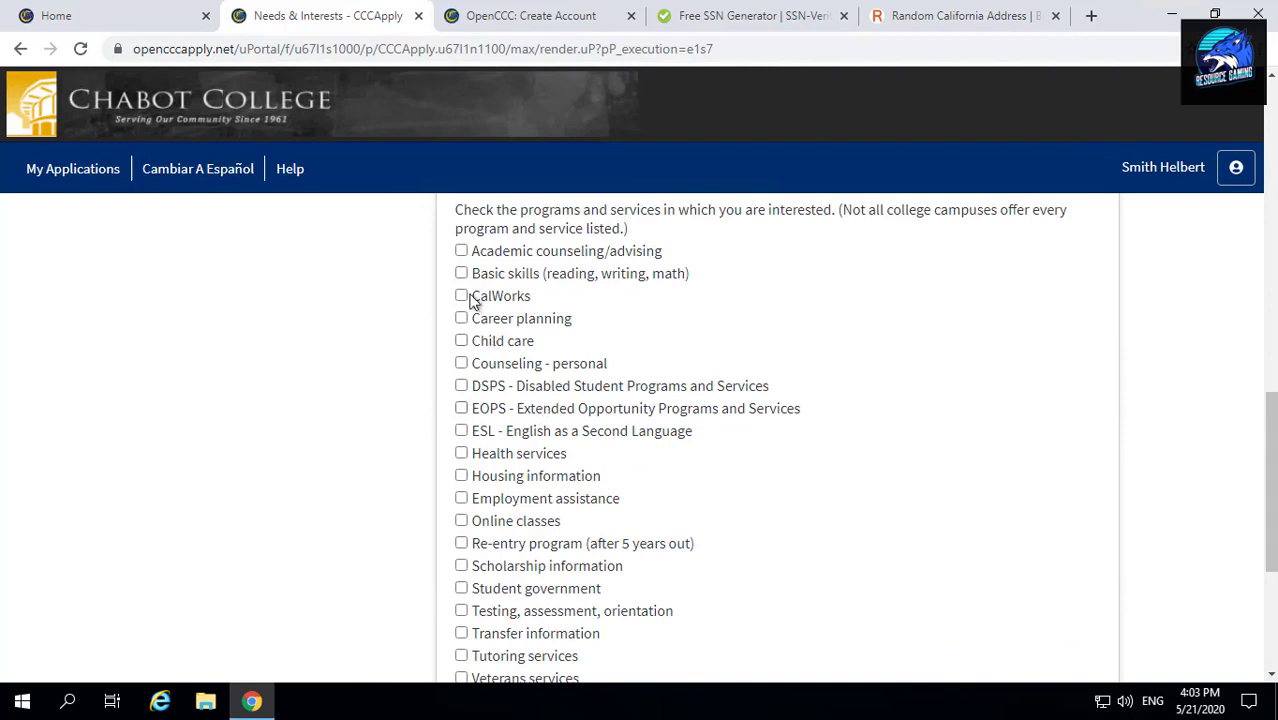
# Check interest in CalWorks, Career planning and Online classes, and save Needs & Interests
pyautogui.click(461, 296)
pyautogui.click(461, 318)
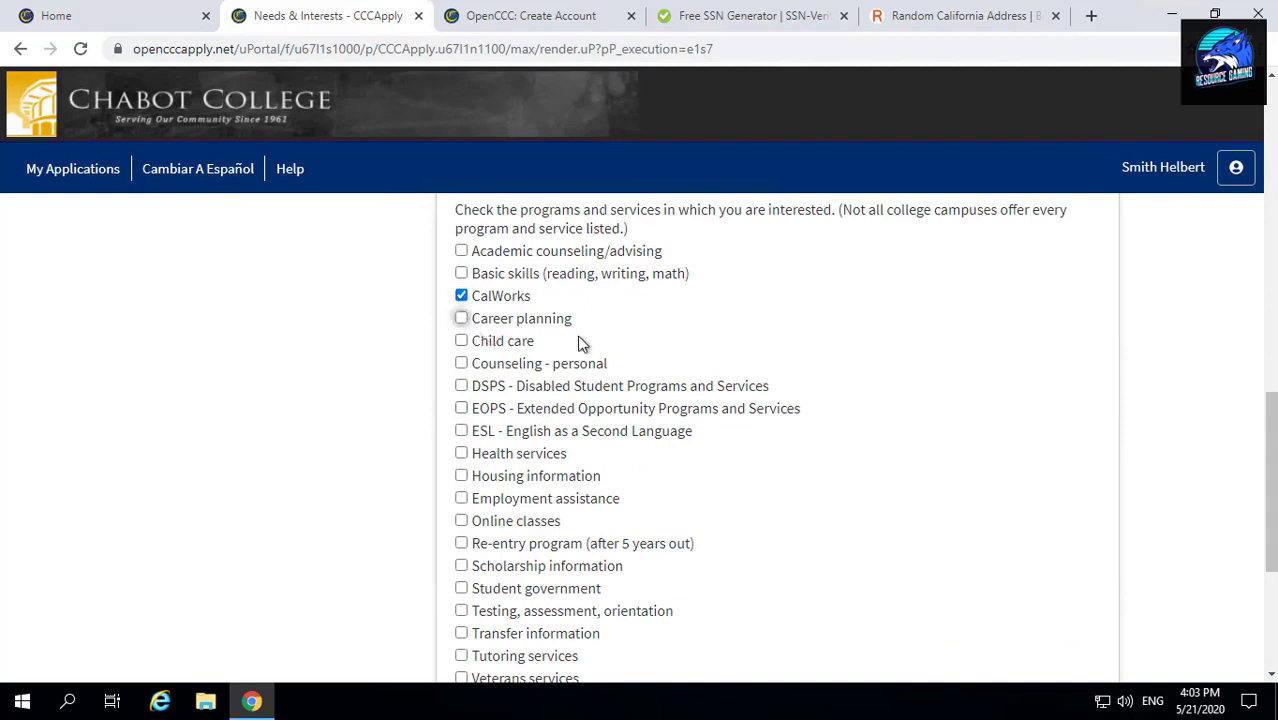
pyautogui.scroll(-2, 570, 494)
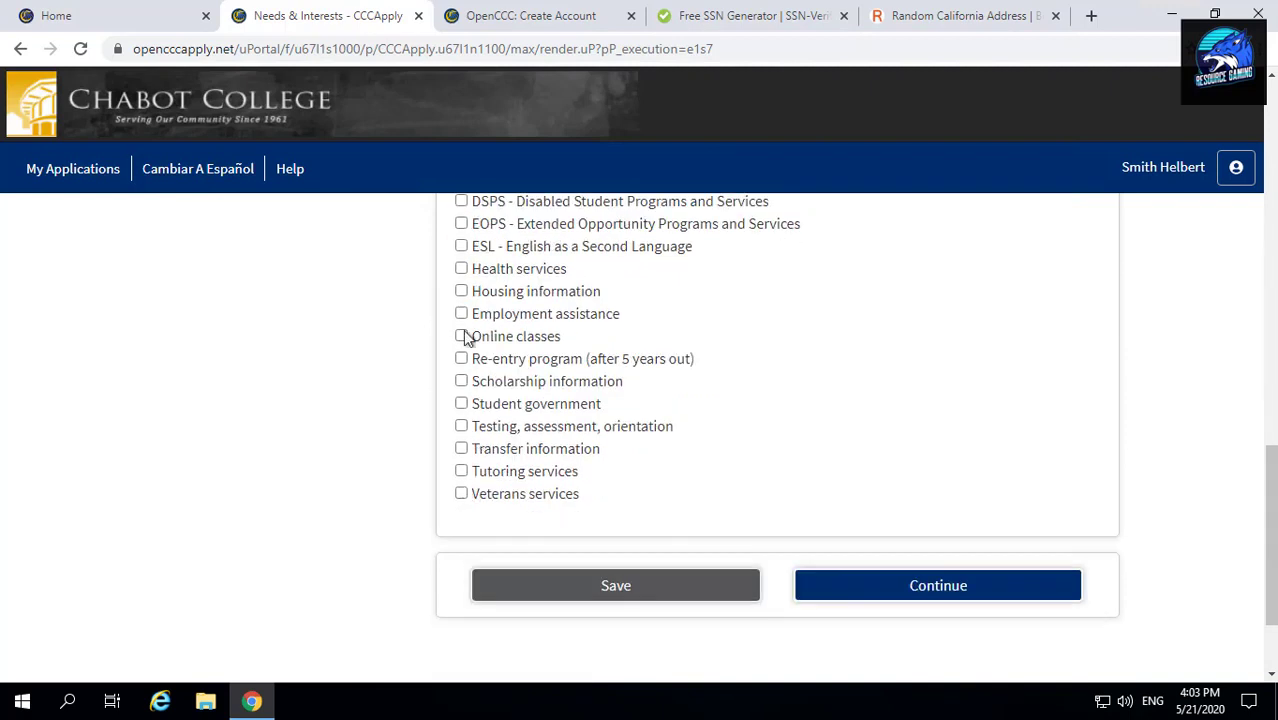
pyautogui.click(461, 337)
pyautogui.click(938, 588)
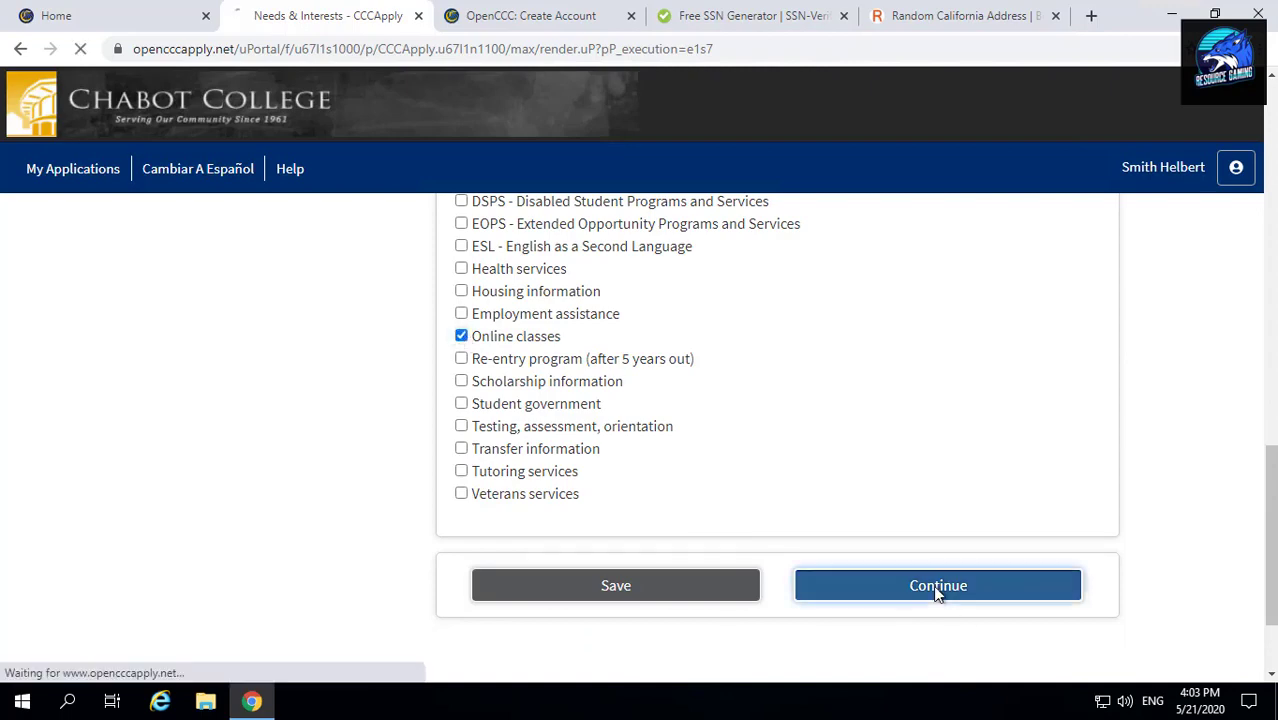
# Set gender Male, transgender No, and parents' education to Associate's and Bachelor's degrees
pyautogui.scroll(-3, 933, 585)
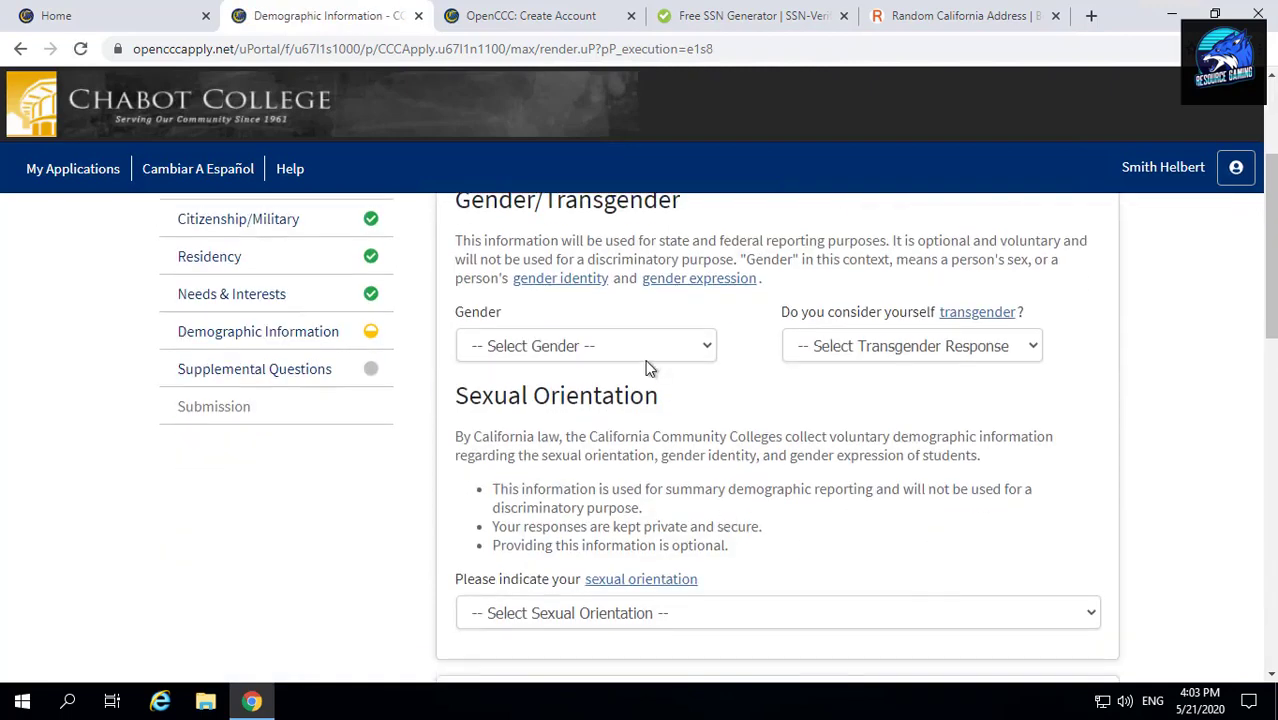
pyautogui.click(640, 346)
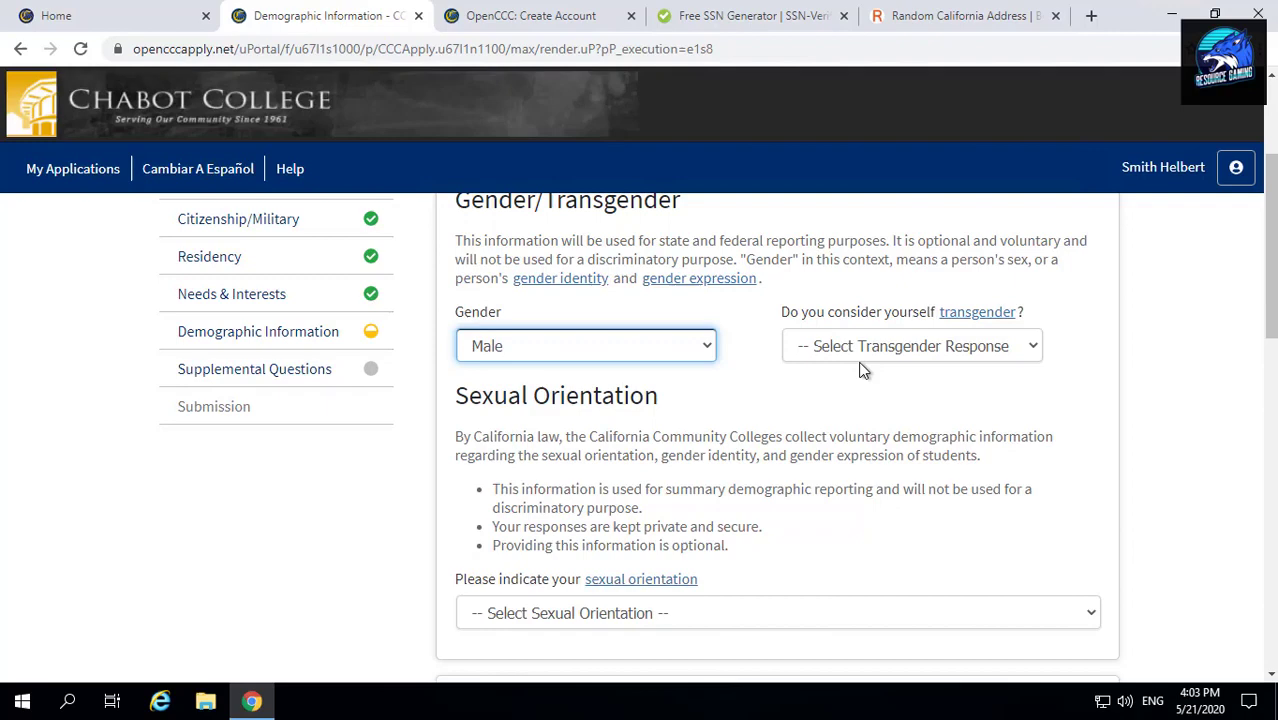
pyautogui.click(864, 352)
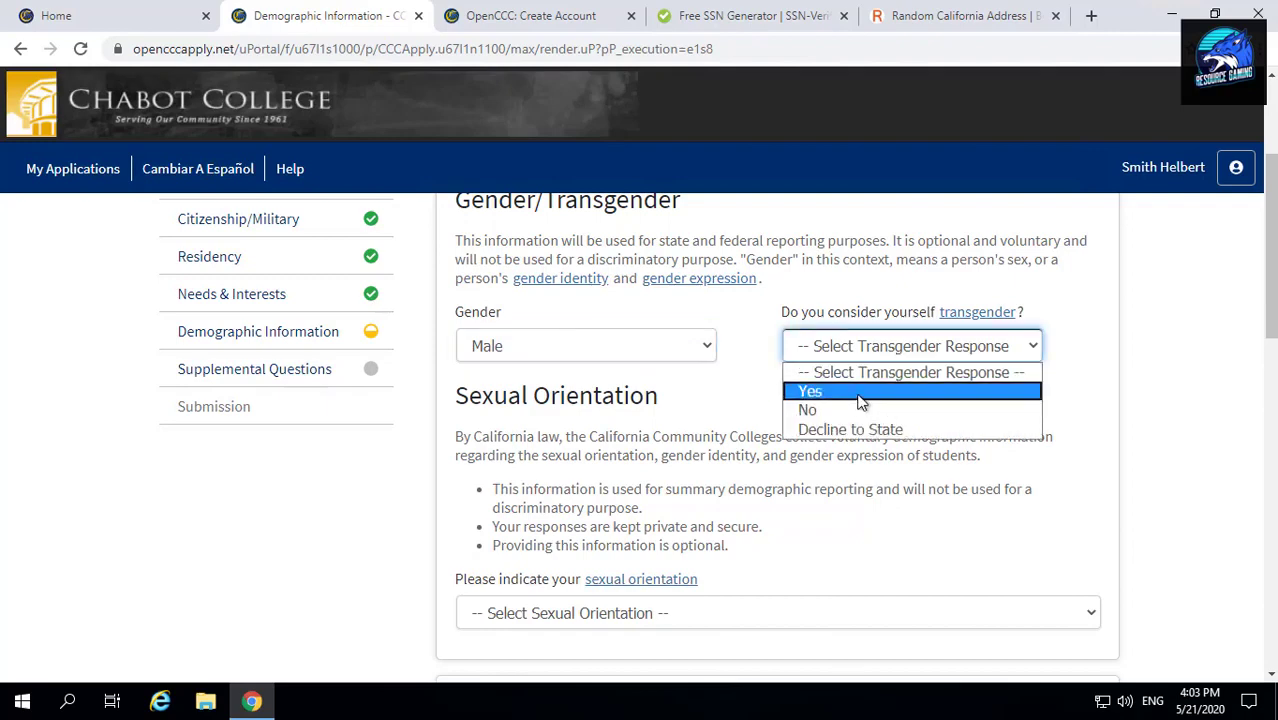
pyautogui.click(860, 410)
pyautogui.scroll(-4, 970, 434)
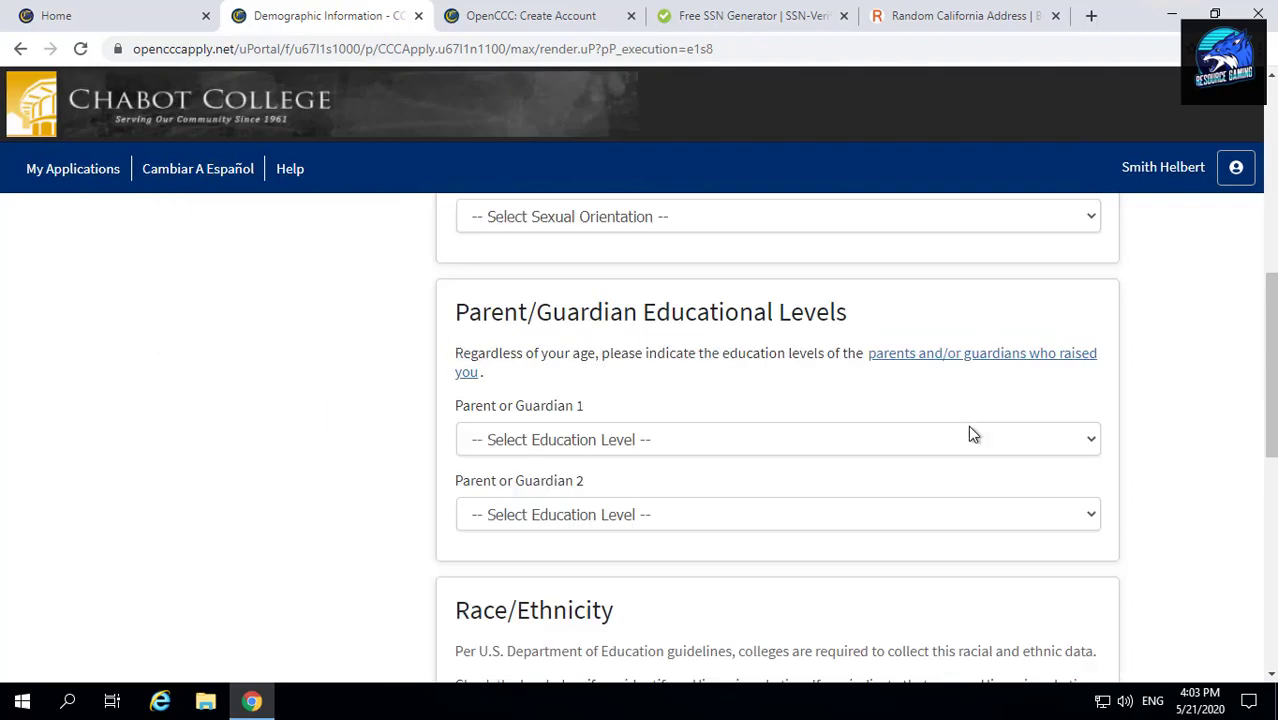
pyautogui.click(970, 434)
pyautogui.click(675, 558)
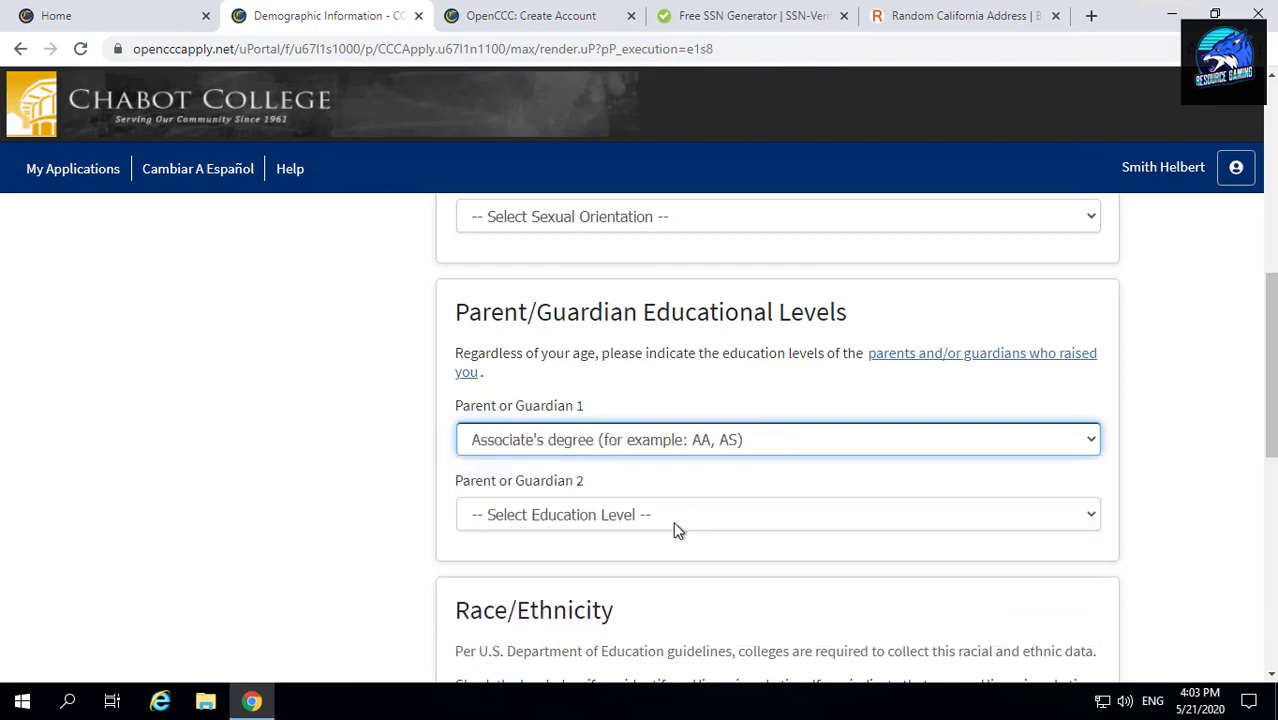
pyautogui.click(674, 523)
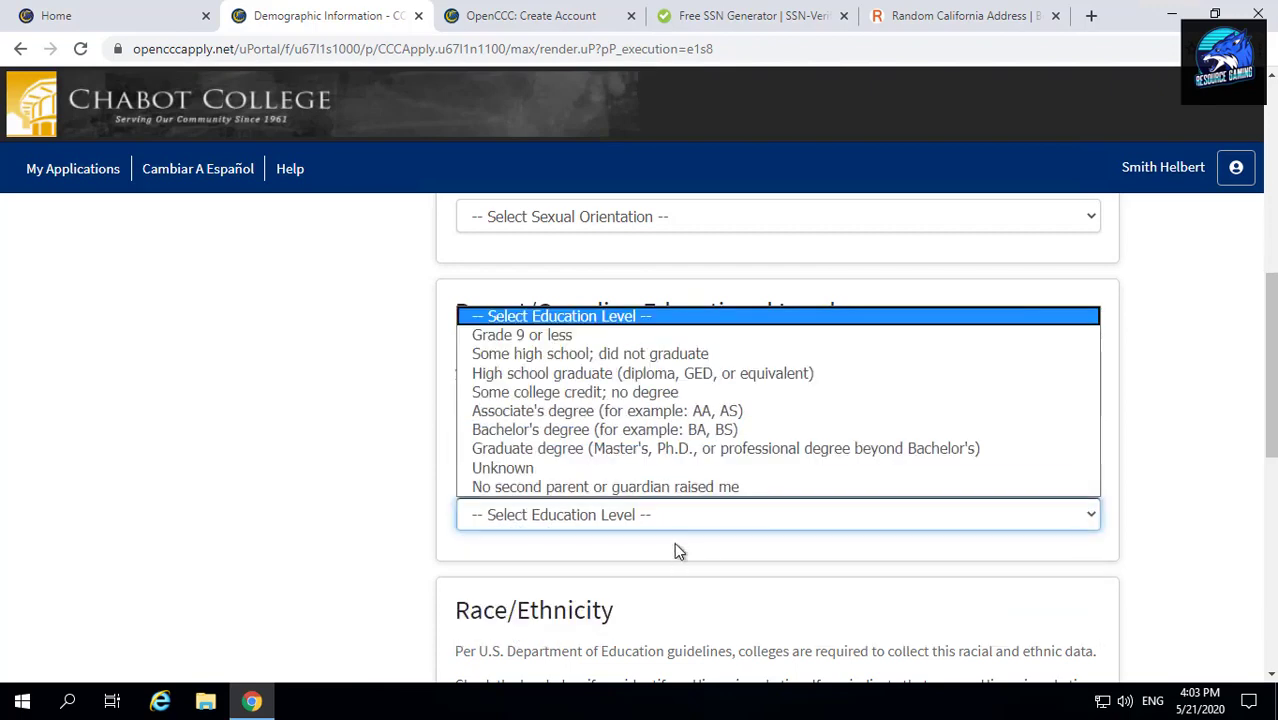
pyautogui.click(640, 430)
# Answer No to Hispanic or Latino, select White ethnicity, and save the demographics
pyautogui.scroll(-2, 717, 468)
pyautogui.scroll(-3, 717, 468)
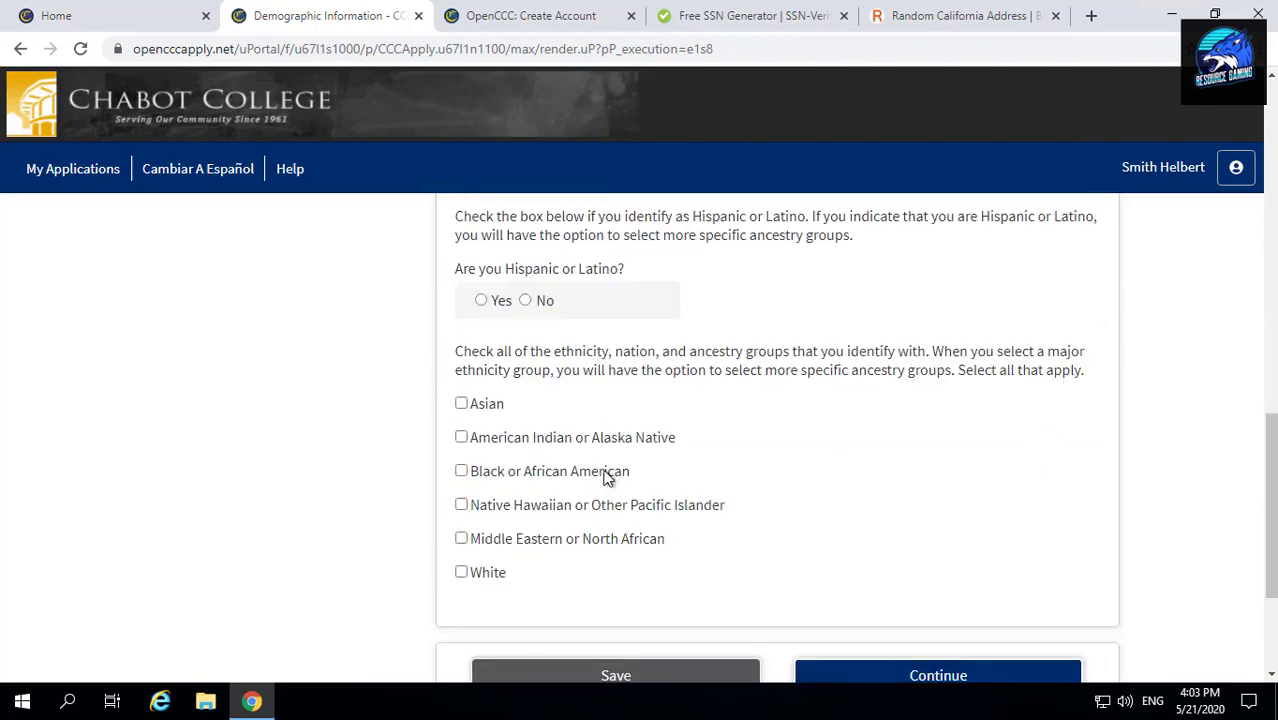
pyautogui.click(536, 300)
pyautogui.click(503, 585)
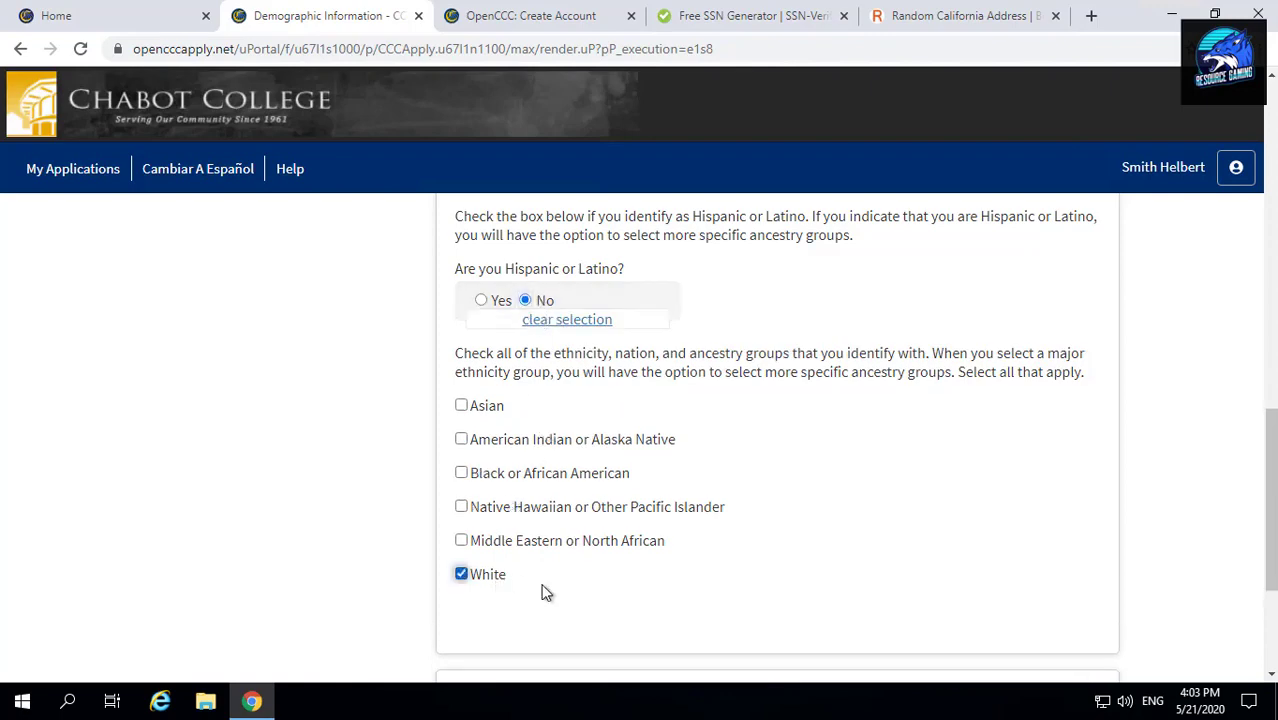
pyautogui.scroll(-5, 736, 593)
pyautogui.click(903, 493)
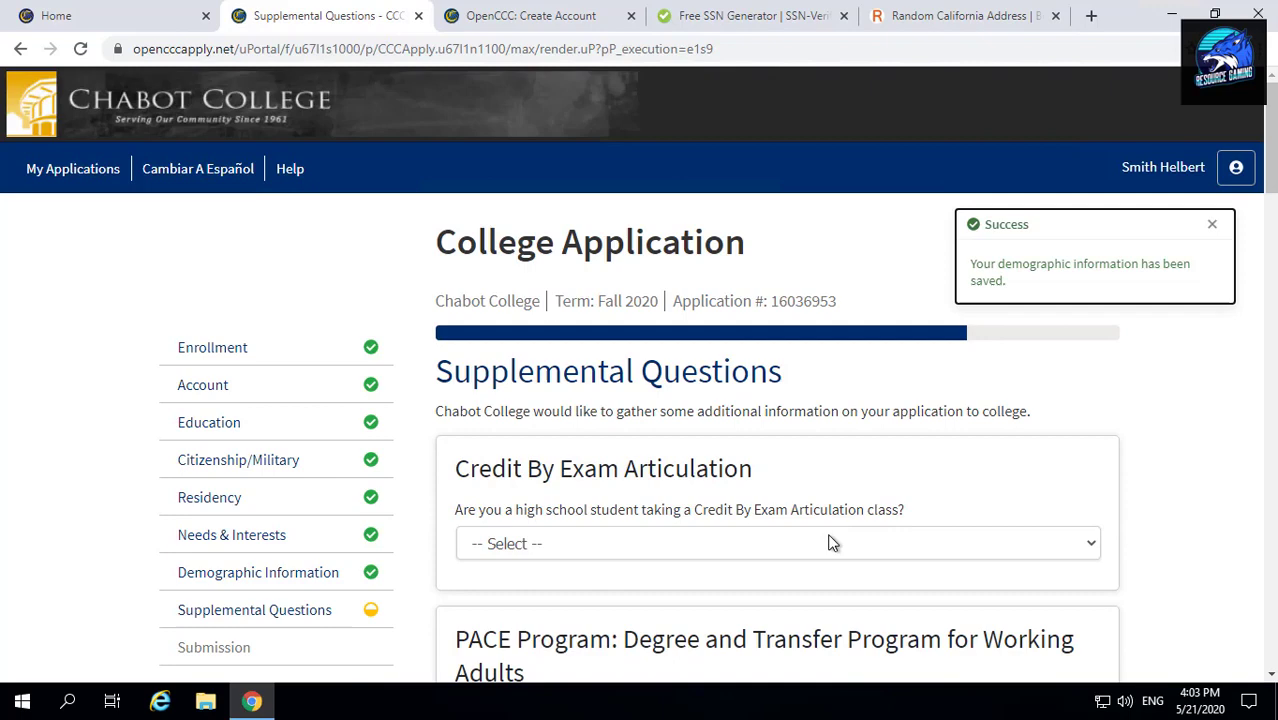
# Answer No to the Credit By Exam, PACE and Tribal TANF questions
pyautogui.click(828, 540)
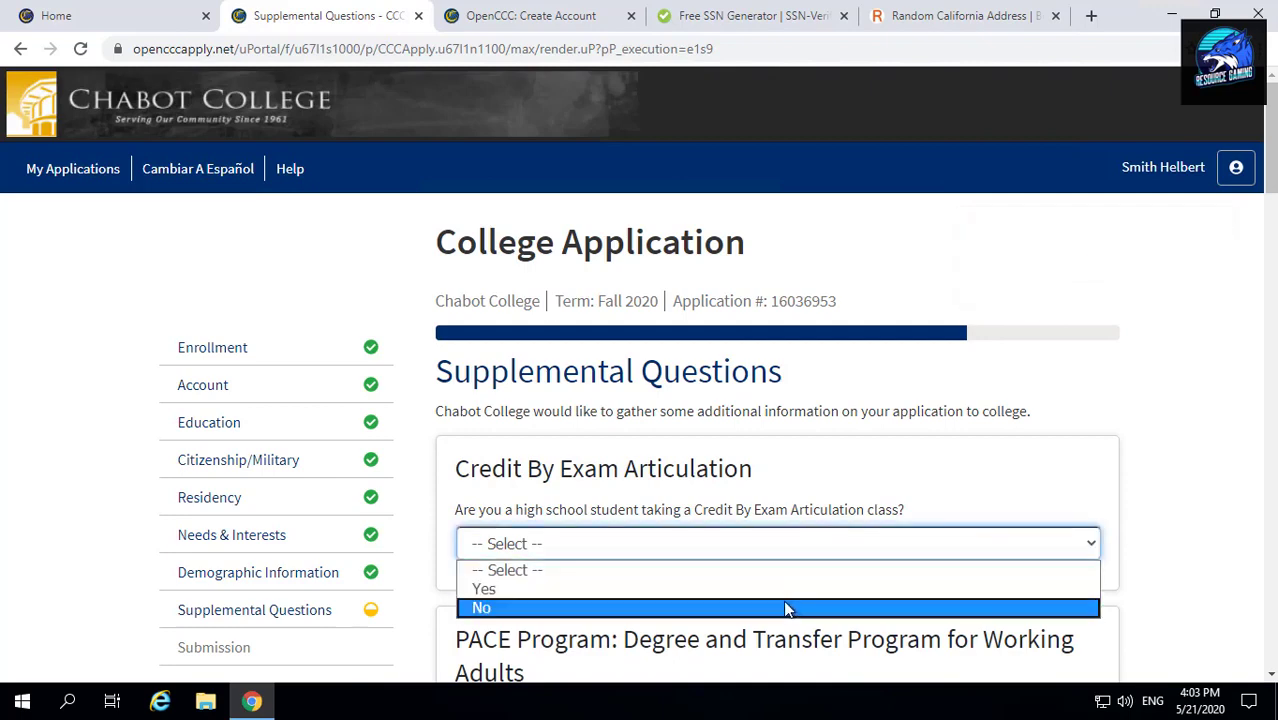
pyautogui.click(785, 609)
pyautogui.scroll(-3, 795, 598)
pyautogui.click(670, 478)
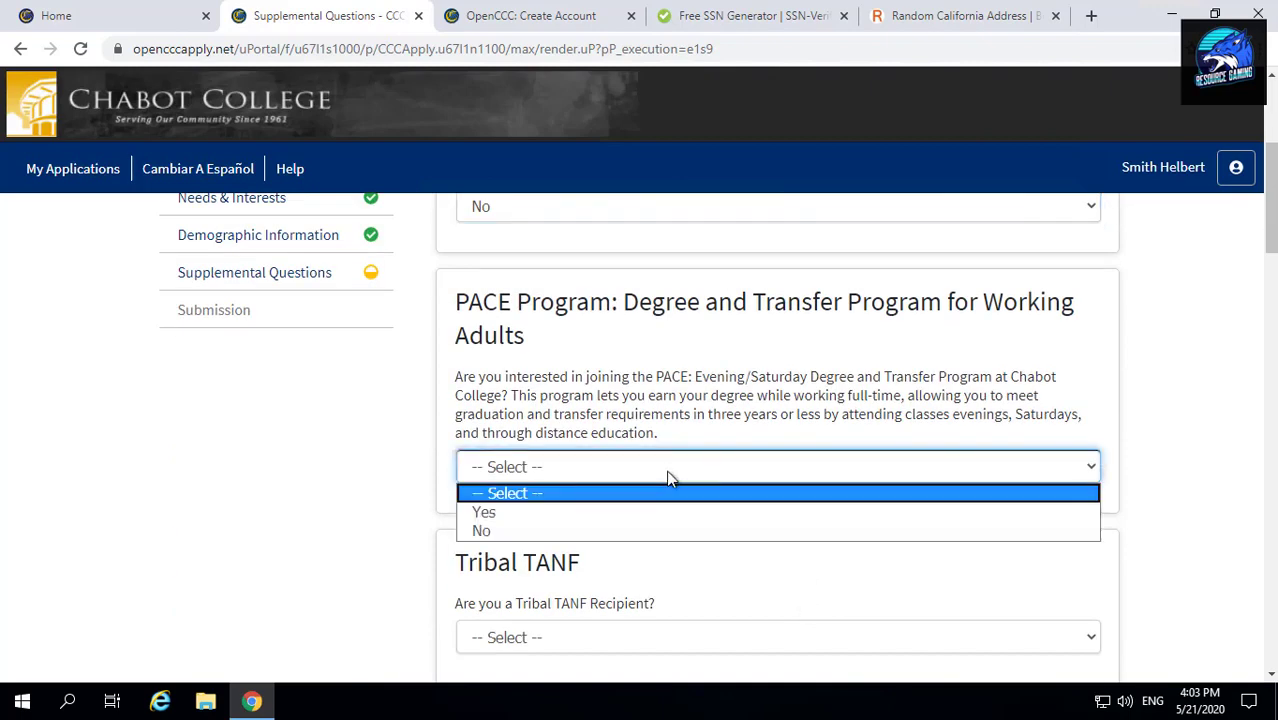
pyautogui.click(618, 532)
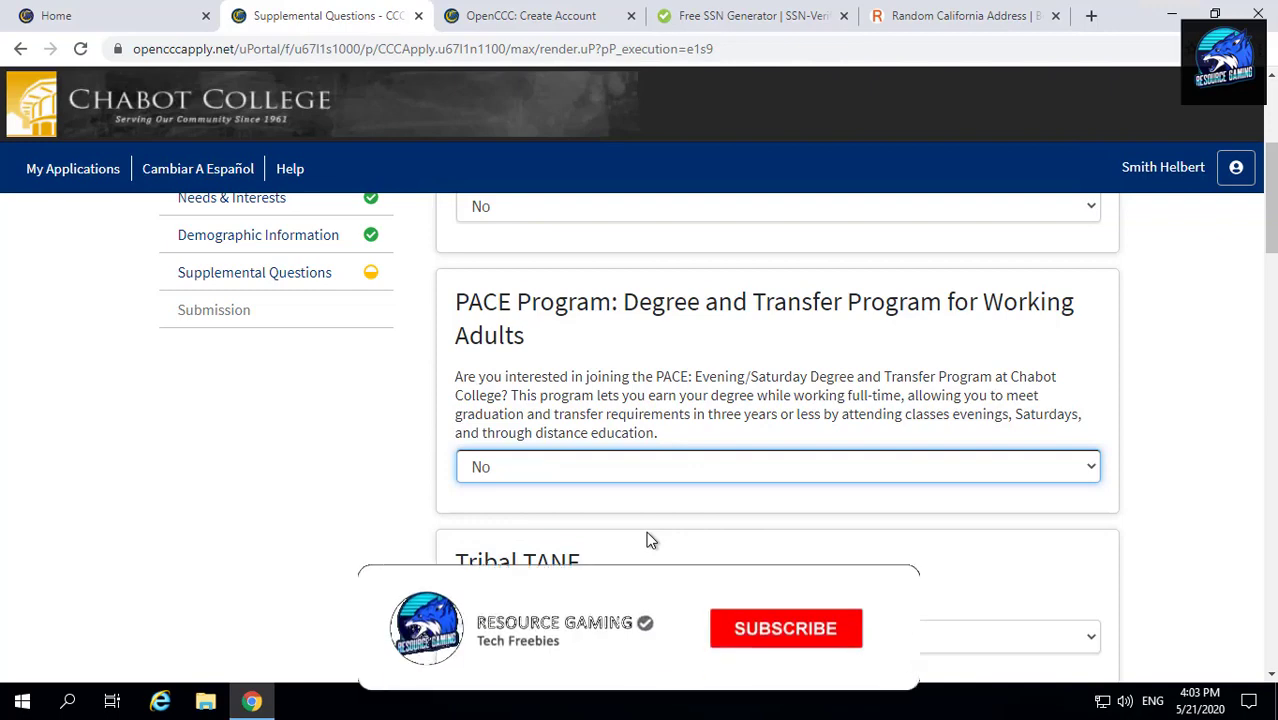
pyautogui.scroll(-3, 648, 540)
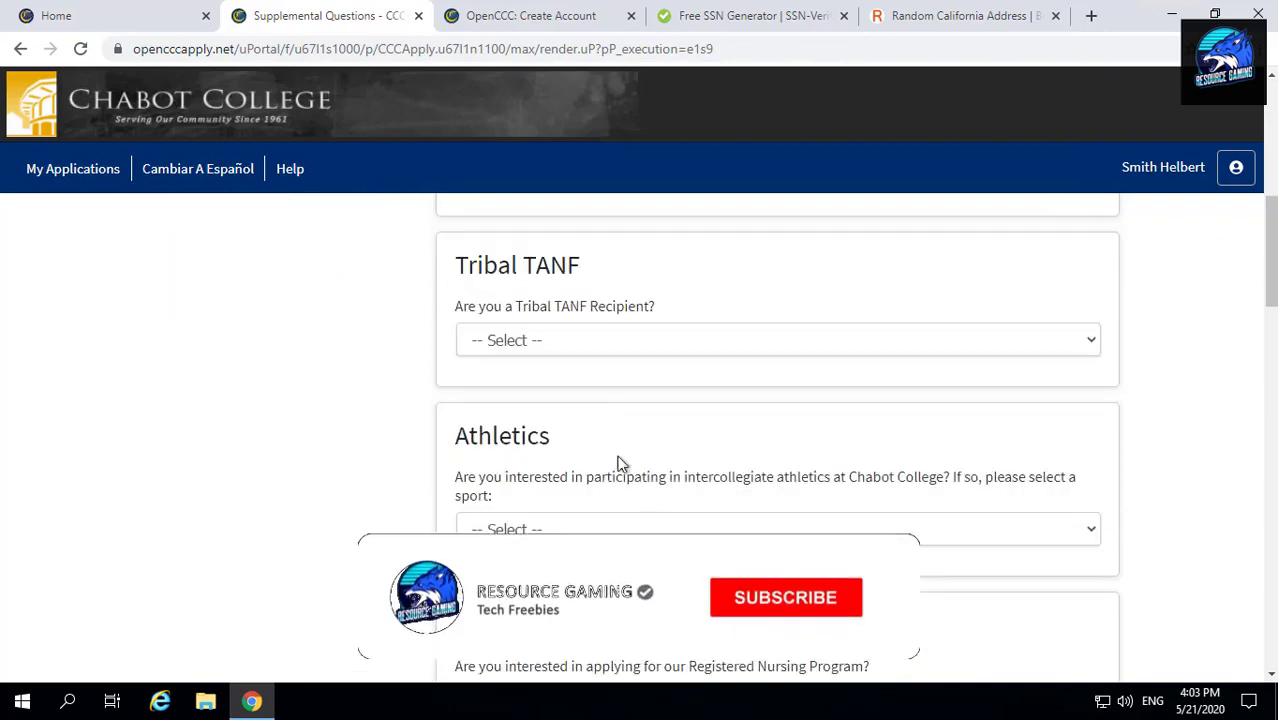
pyautogui.click(580, 341)
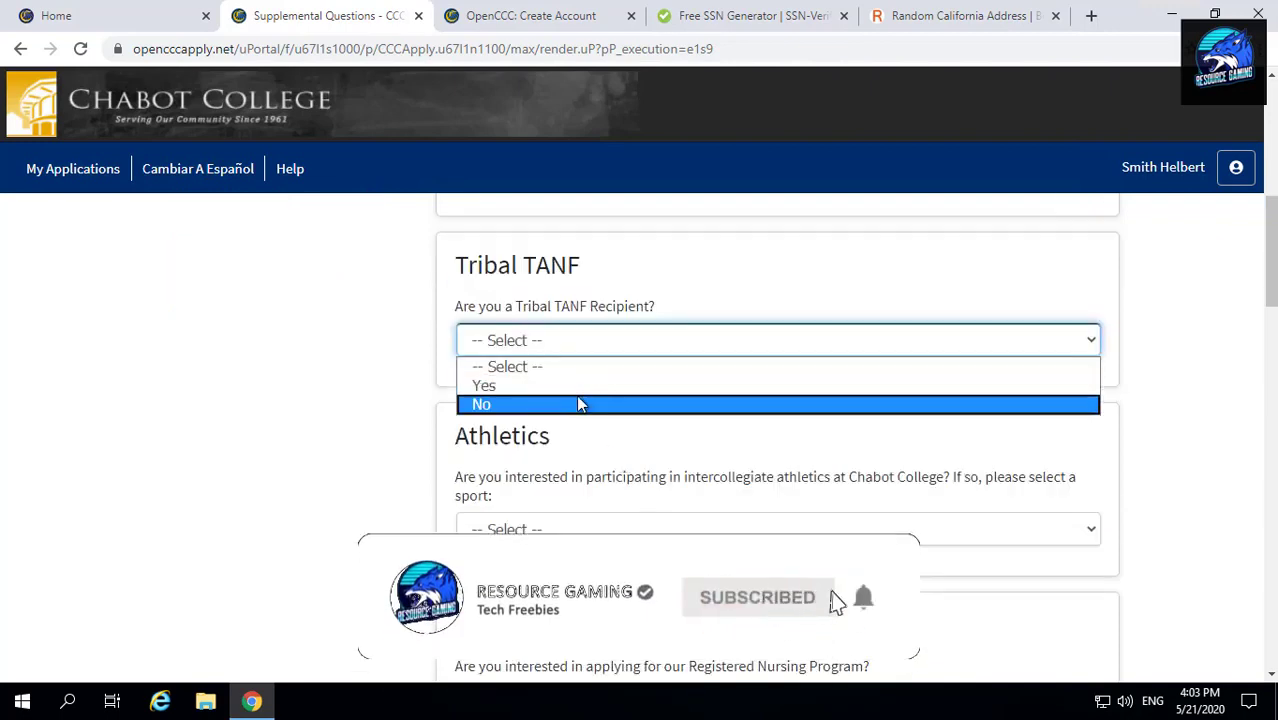
pyautogui.click(580, 404)
# Leave Athletics without a sport and tick Friend or family as how you heard
pyautogui.scroll(-2, 630, 468)
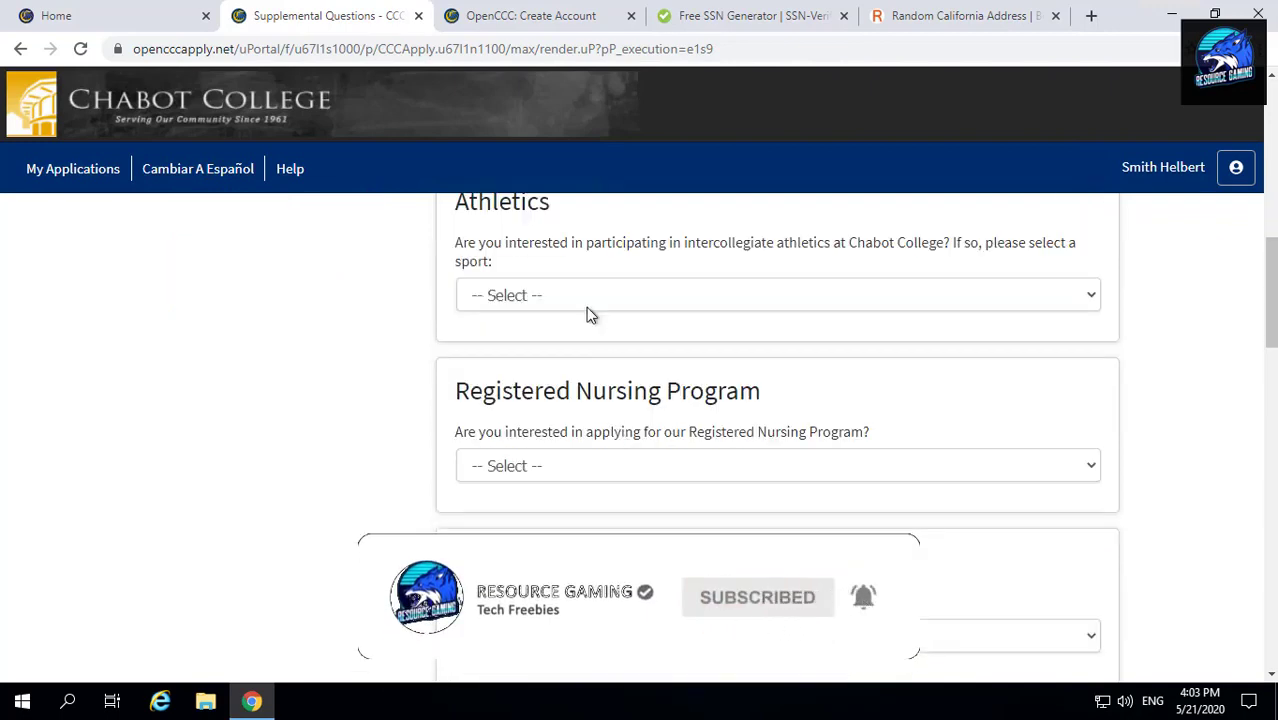
pyautogui.click(585, 298)
pyautogui.click(569, 256)
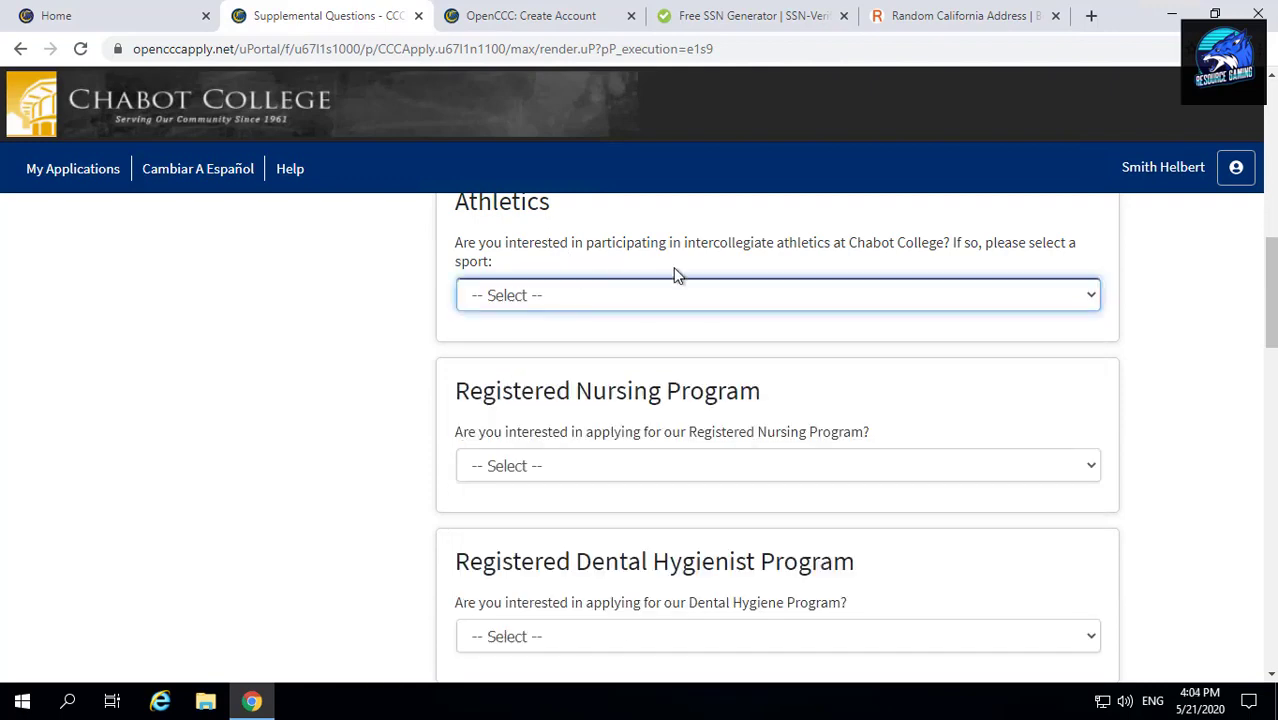
pyautogui.scroll(-3, 690, 290)
pyautogui.scroll(-5, 716, 314)
pyautogui.scroll(6, 716, 314)
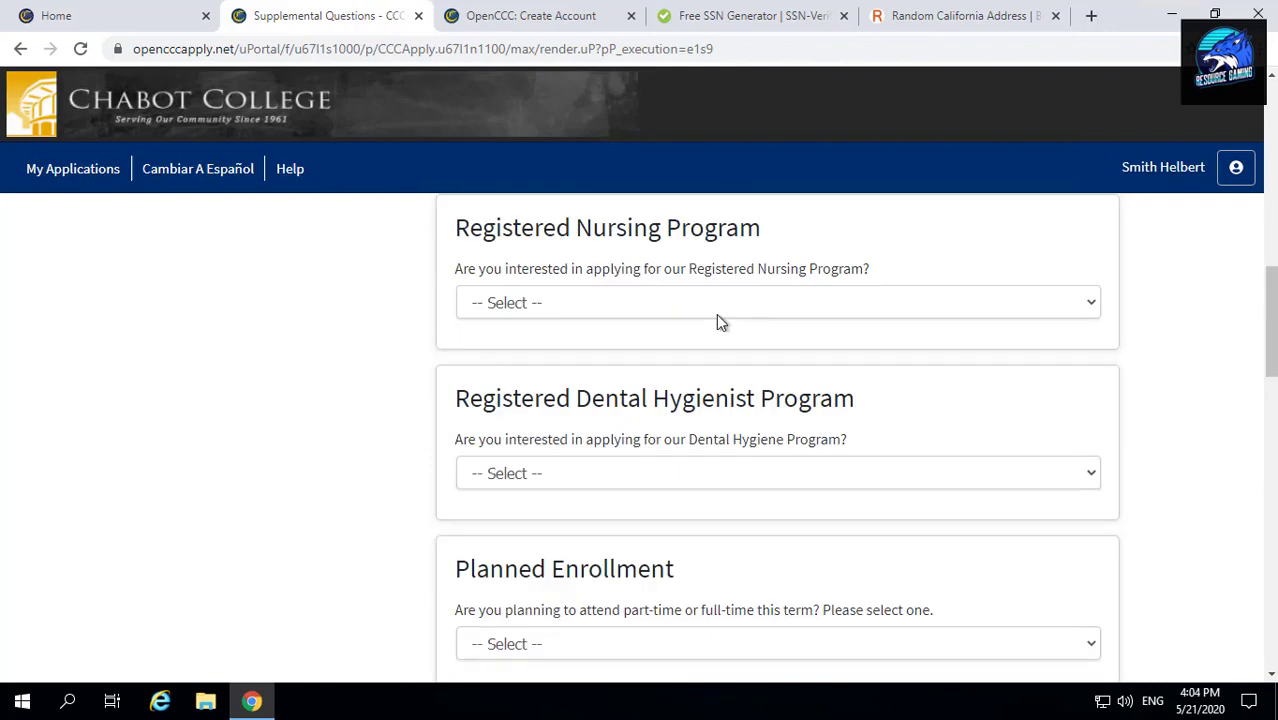
pyautogui.scroll(-3, 770, 420)
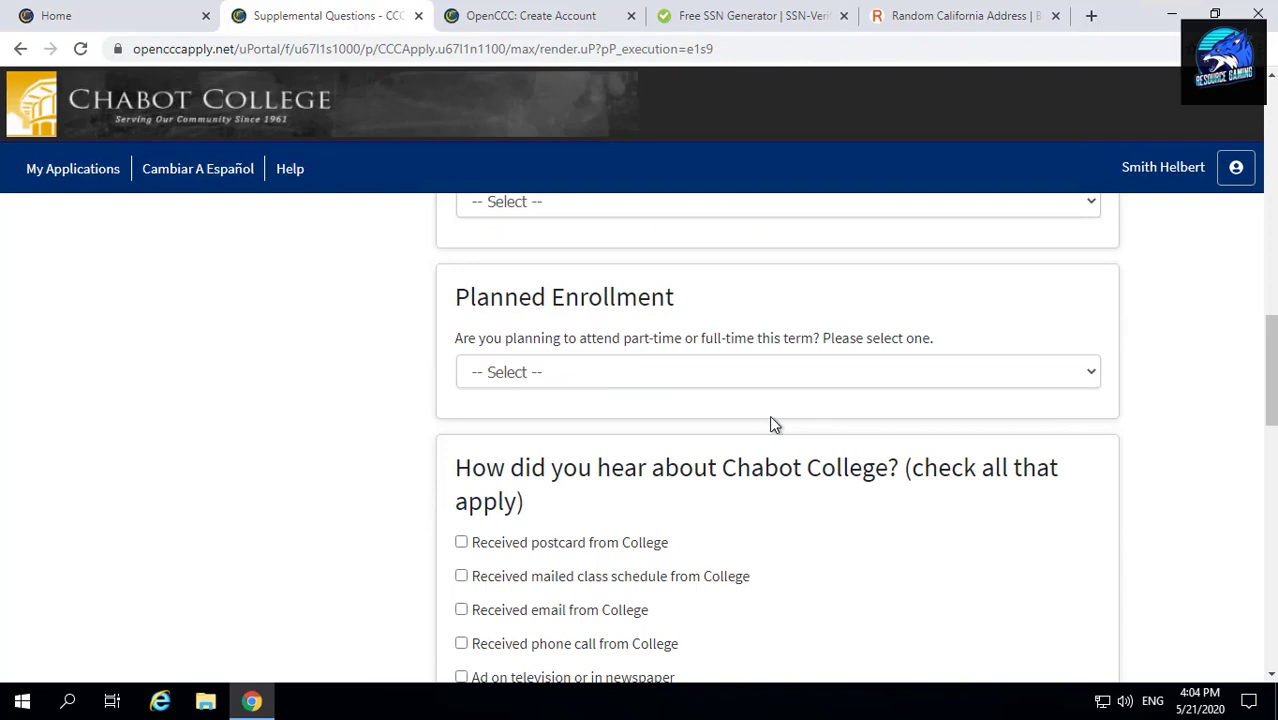
pyautogui.scroll(-2, 770, 422)
pyautogui.scroll(-2, 722, 422)
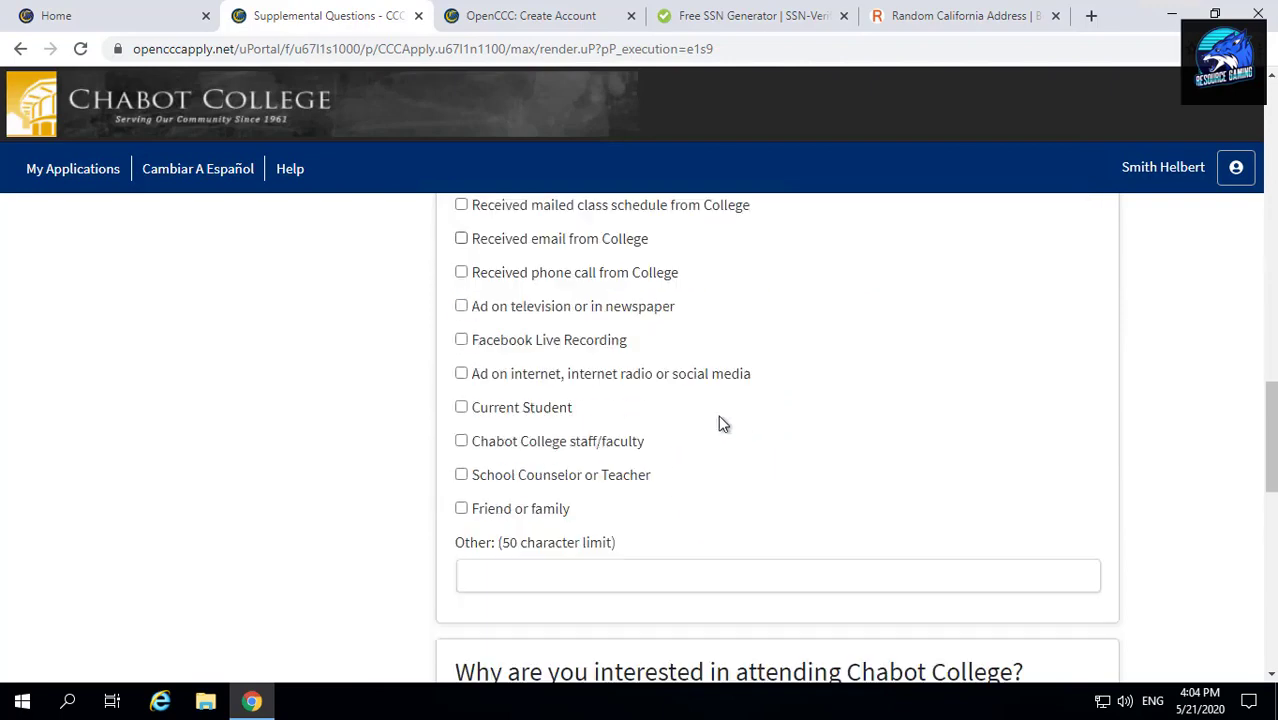
pyautogui.click(547, 518)
# Tick Convenient location as a reason for attending and focus the cell phone field
pyautogui.scroll(-6, 778, 522)
pyautogui.scroll(6, 778, 522)
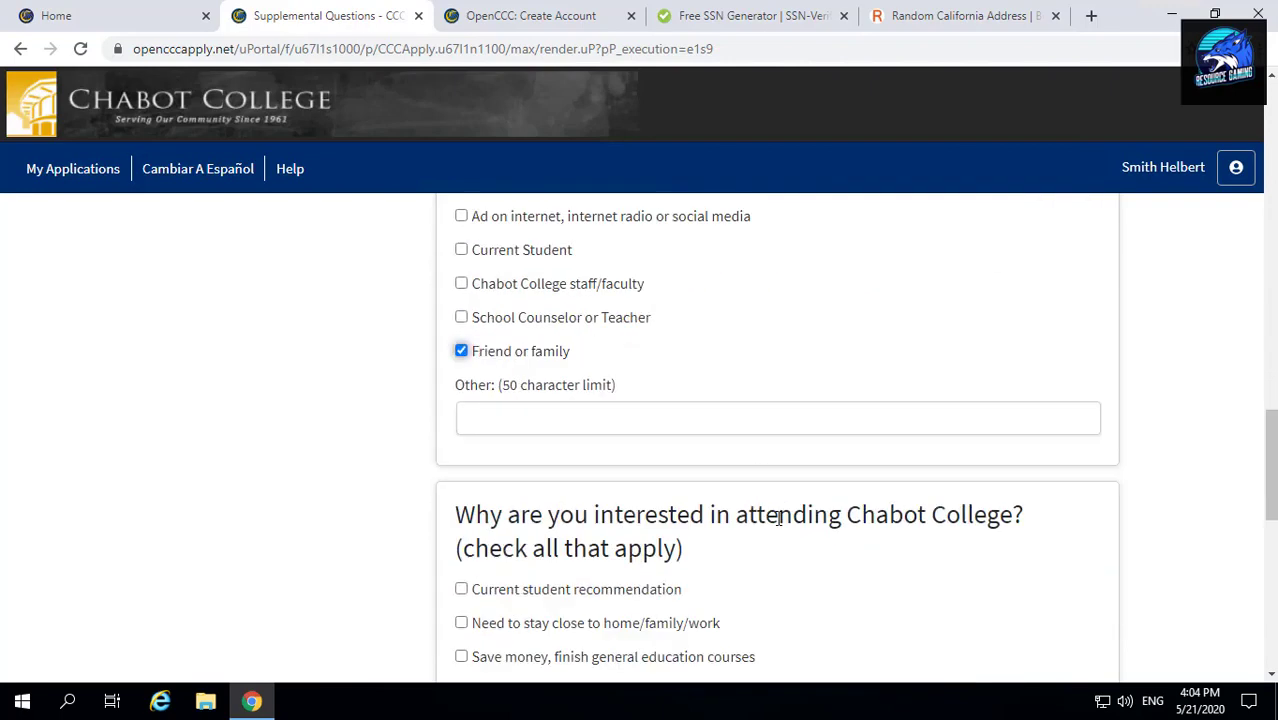
pyautogui.scroll(-3, 781, 524)
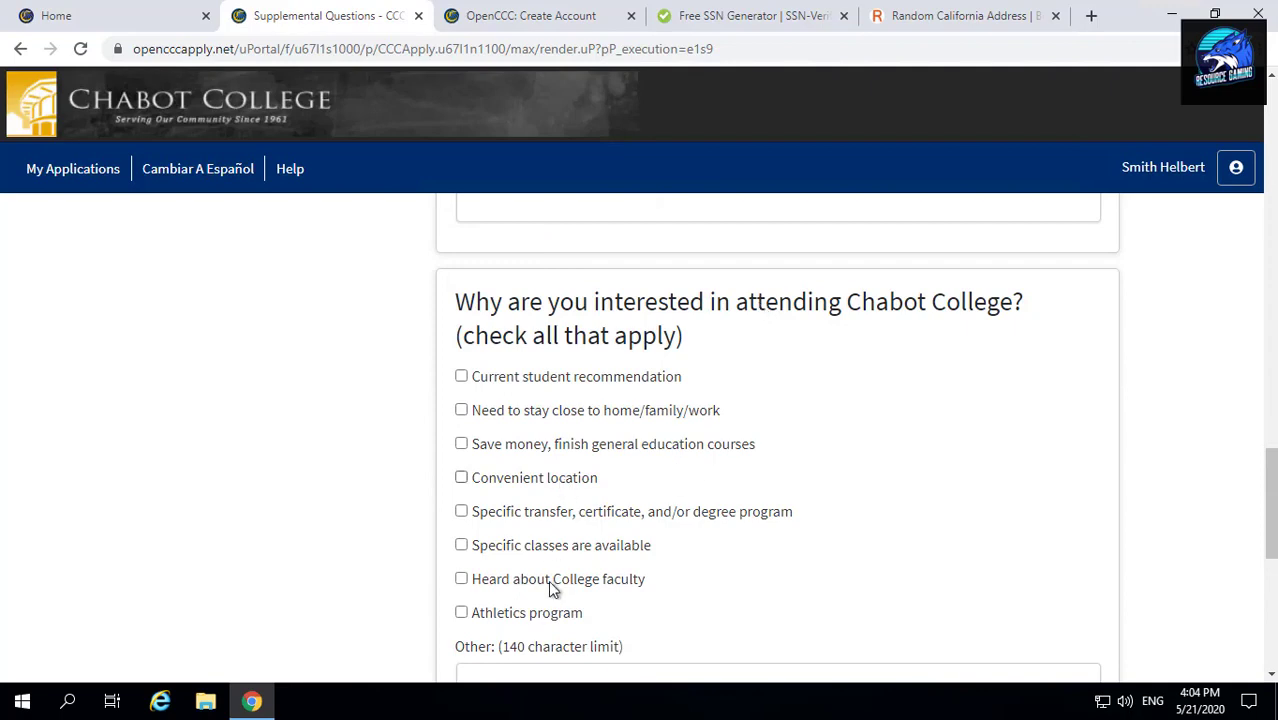
pyautogui.click(536, 477)
pyautogui.scroll(-3, 772, 448)
pyautogui.scroll(-3, 775, 448)
pyautogui.click(746, 355)
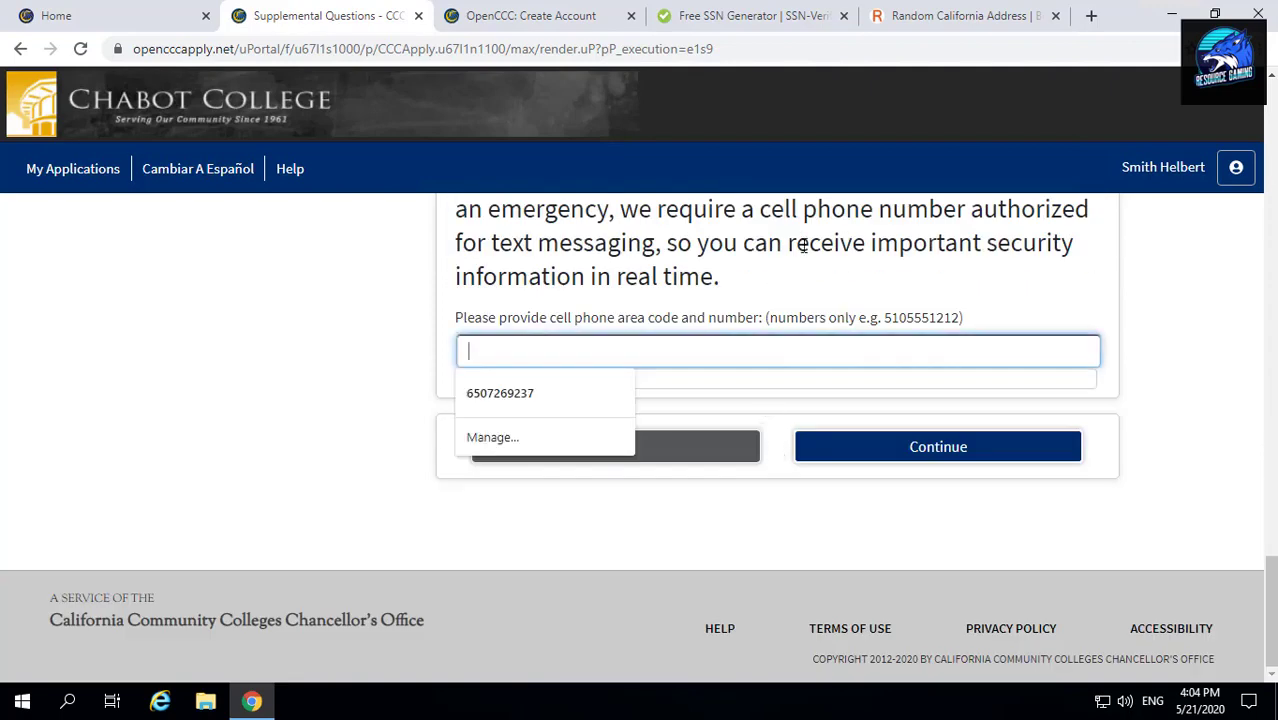
pyautogui.click(897, 22)
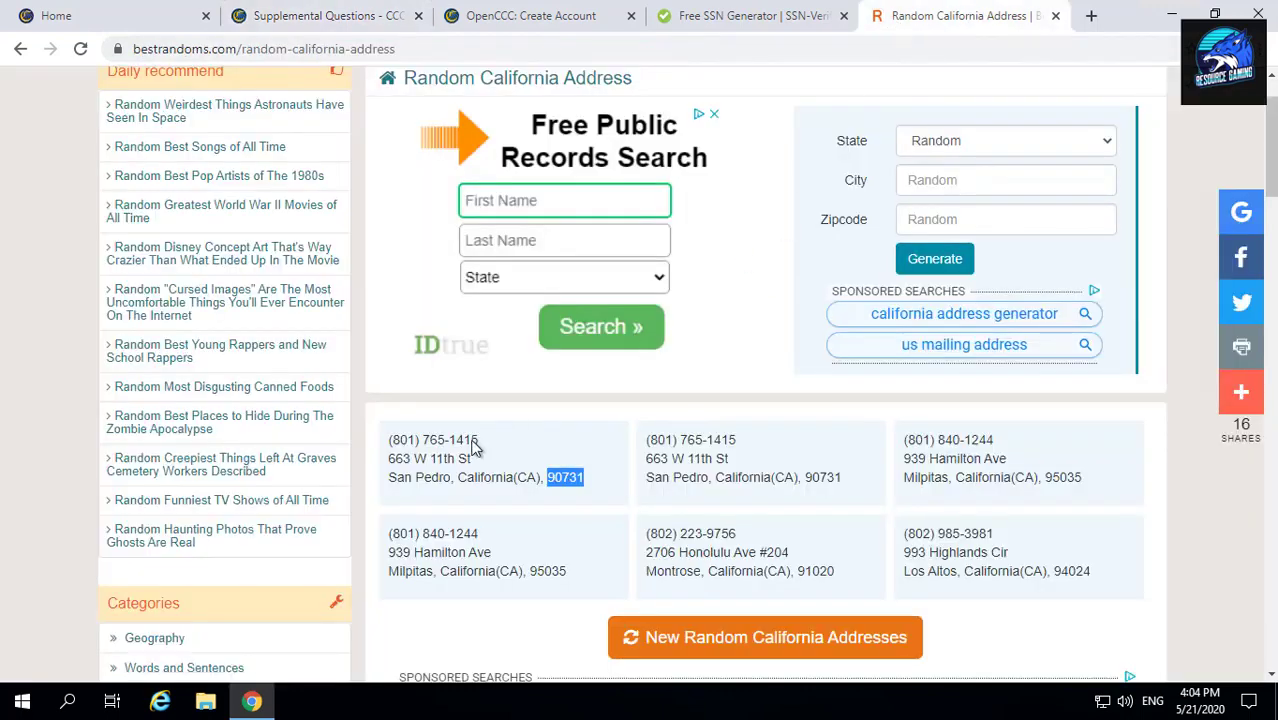
pyautogui.moveTo(389, 440); pyautogui.dragTo(476, 441)
pyautogui.click(318, 16)
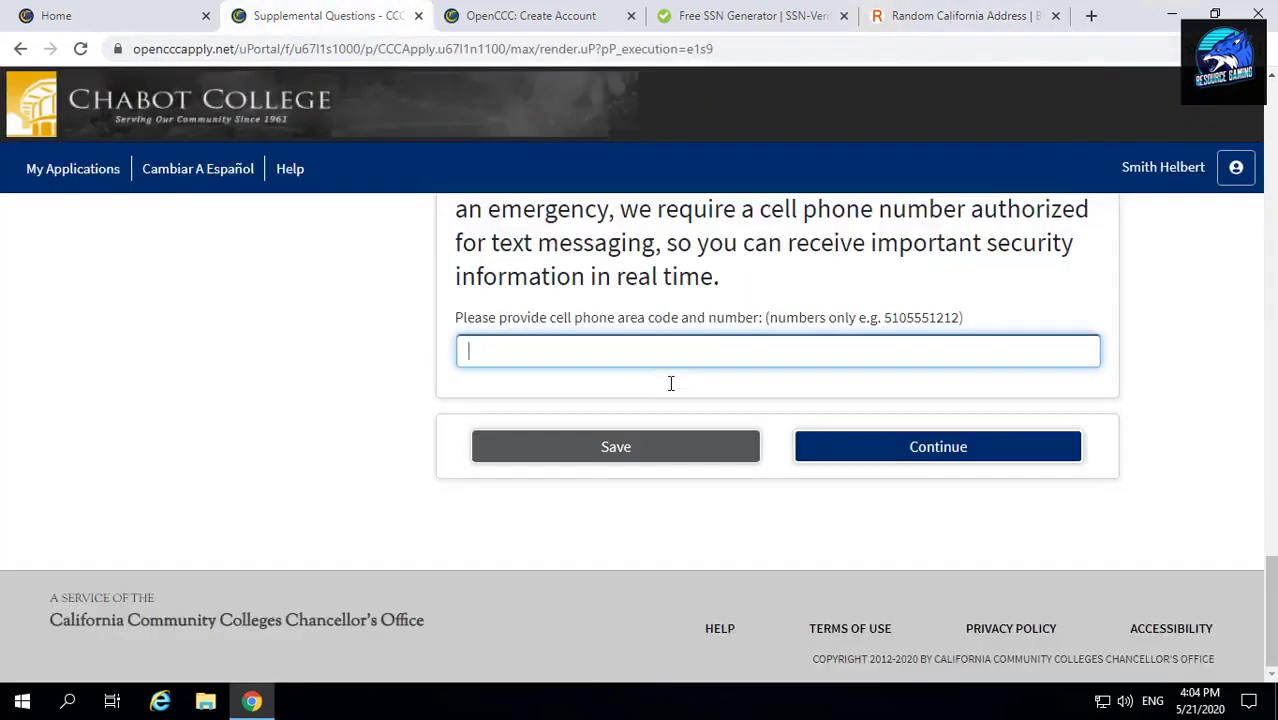
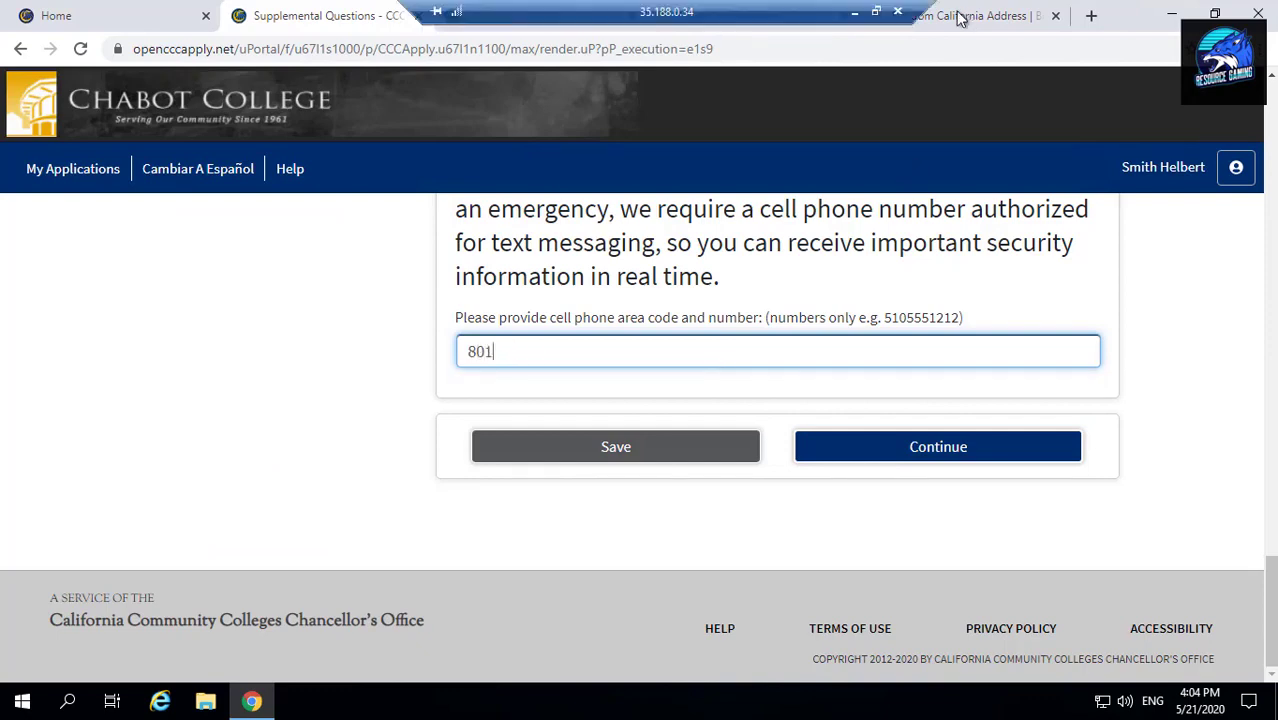
pyautogui.click(961, 15)
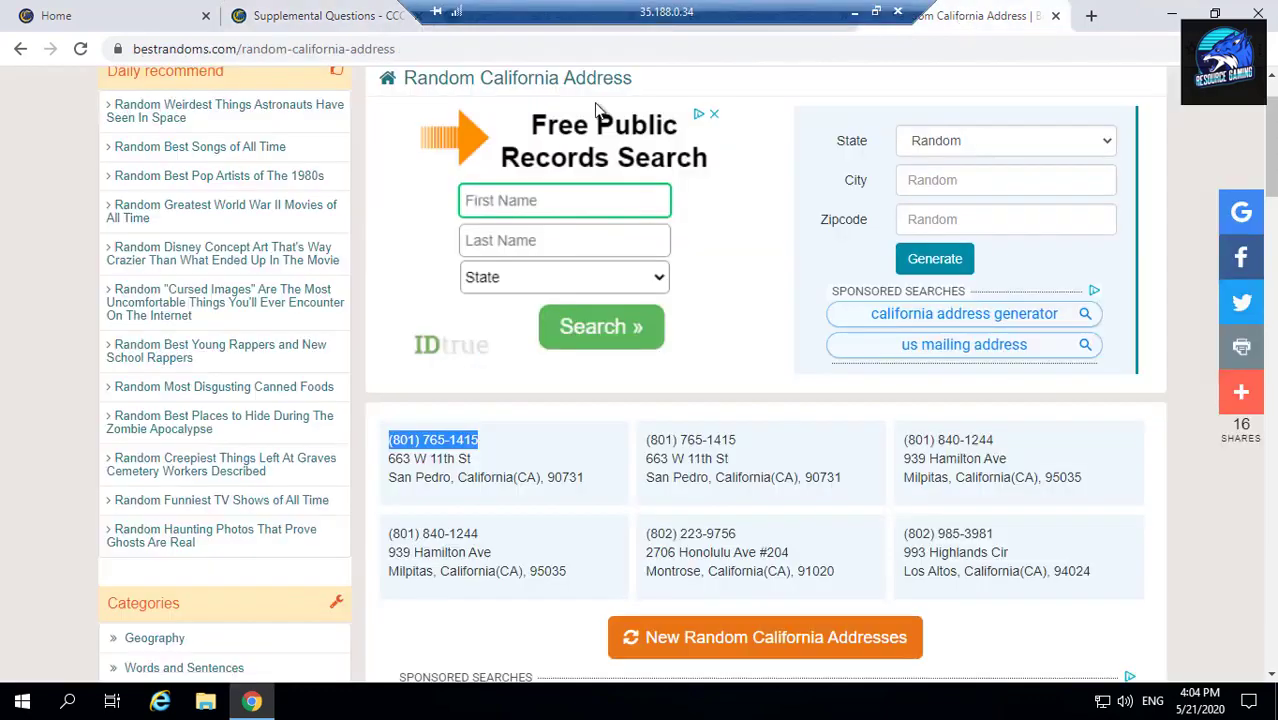
pyautogui.click(300, 15)
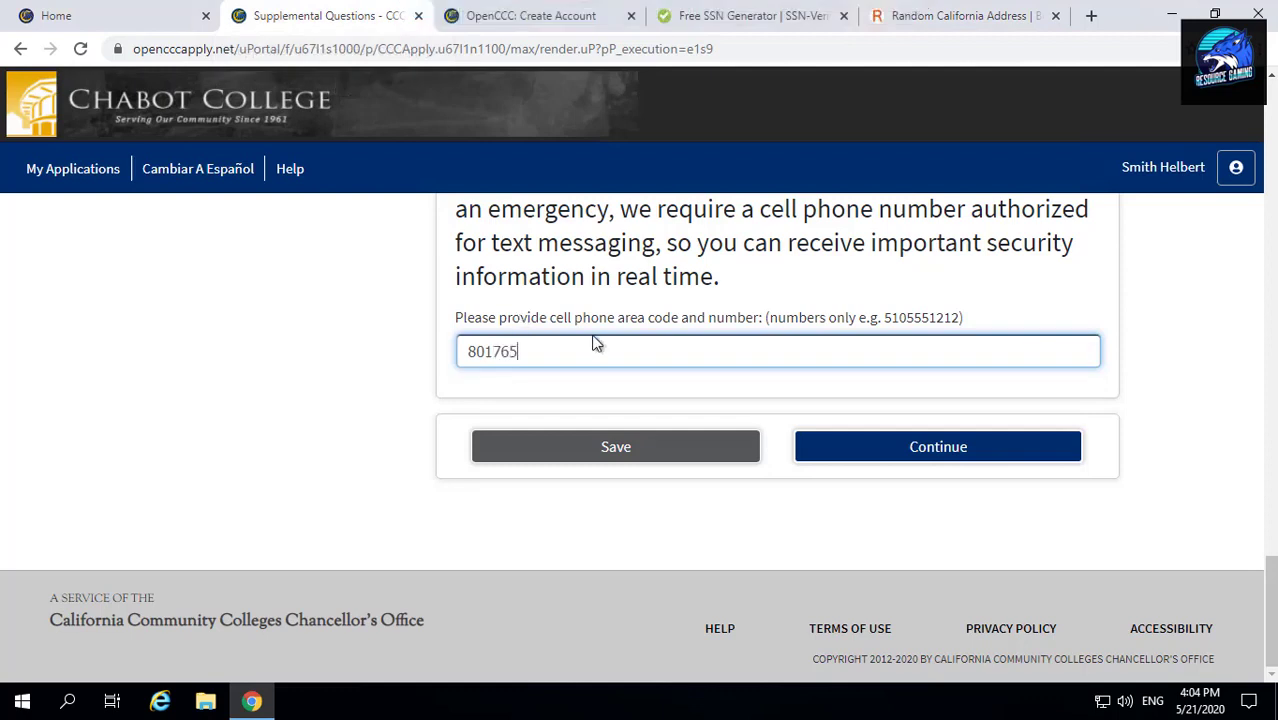
pyautogui.click(940, 466)
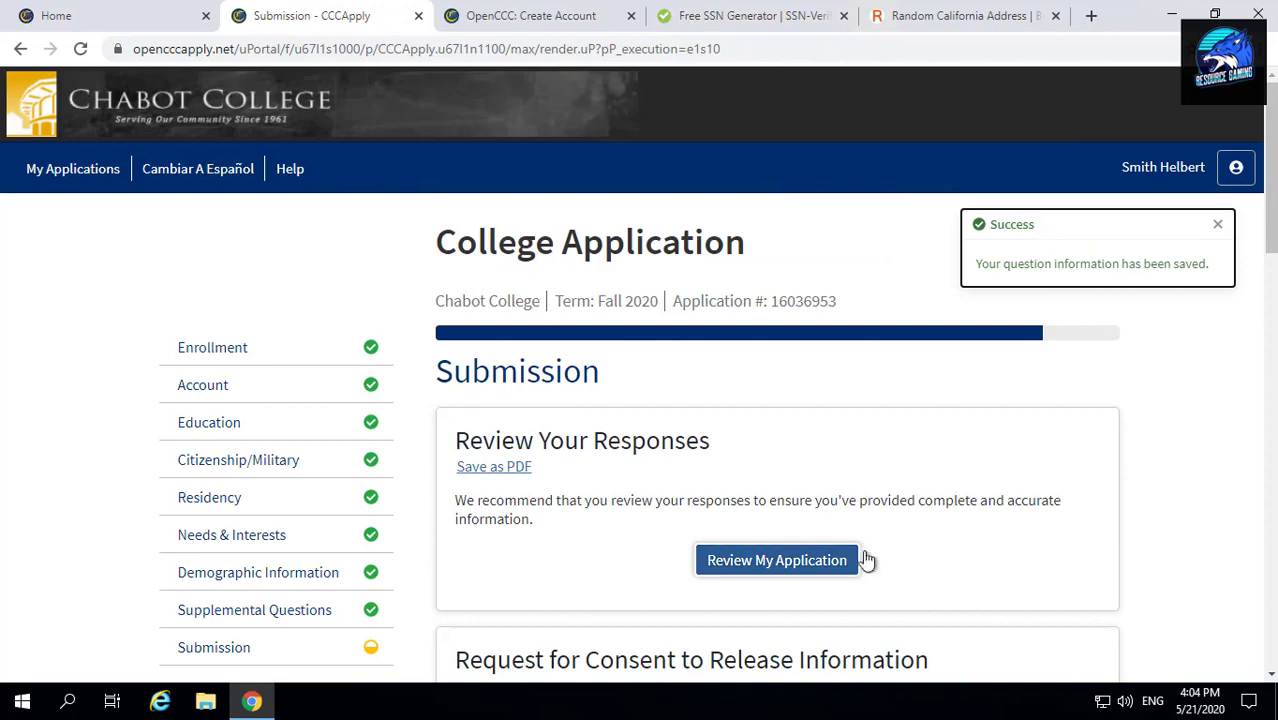
# Consent to releasing the information, accept both declarations, and submit the Chabot College application
pyautogui.scroll(-5, 632, 416)
pyautogui.click(515, 504)
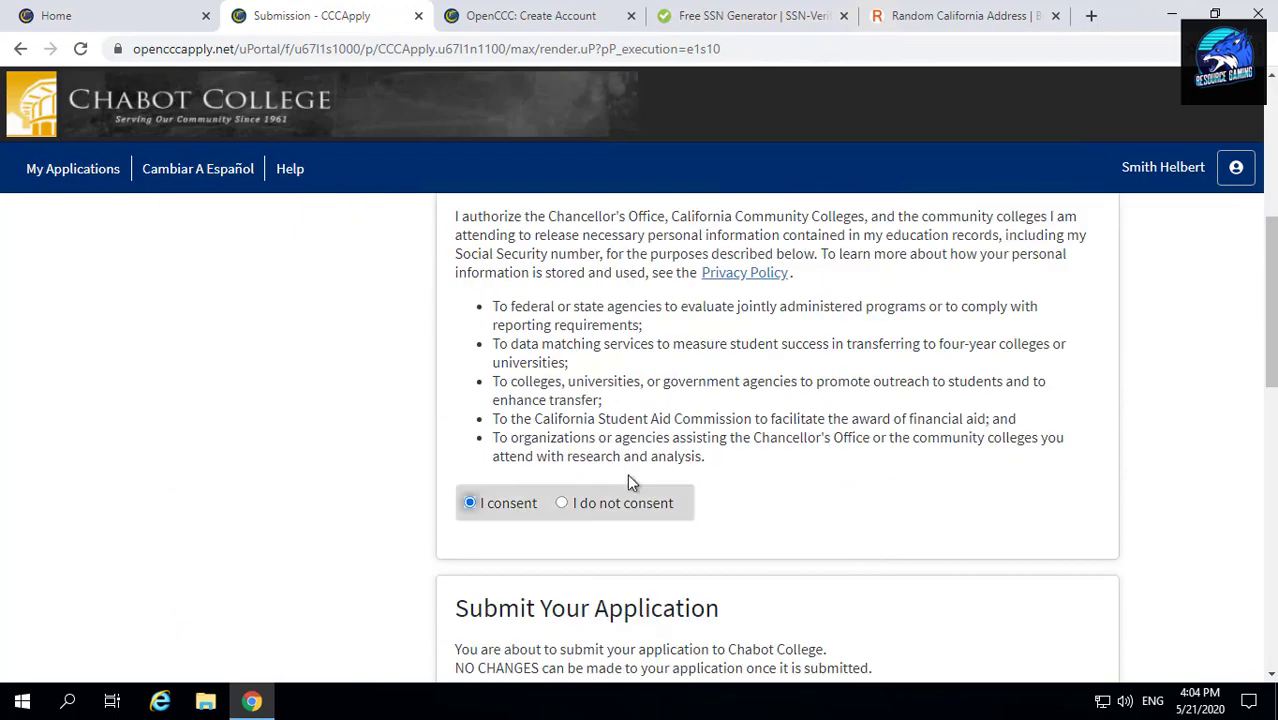
pyautogui.scroll(-5, 627, 479)
pyautogui.click(492, 353)
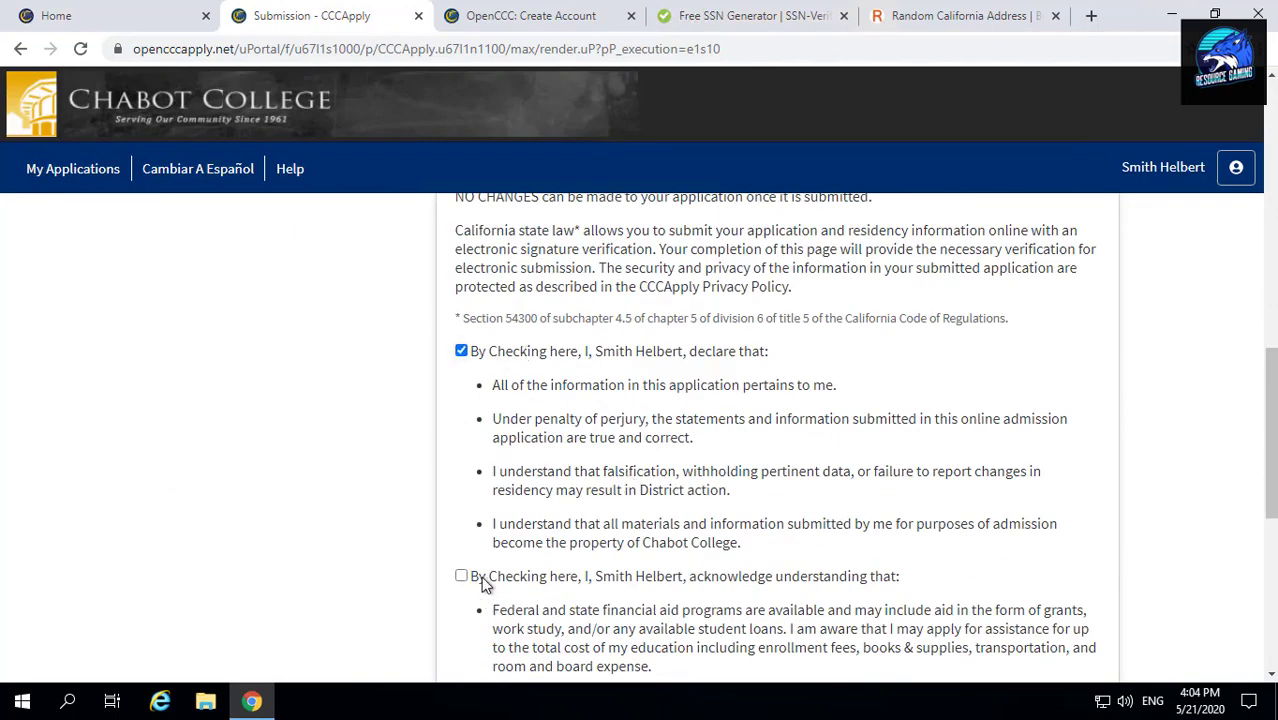
pyautogui.click(498, 583)
pyautogui.scroll(-4, 700, 578)
pyautogui.click(722, 580)
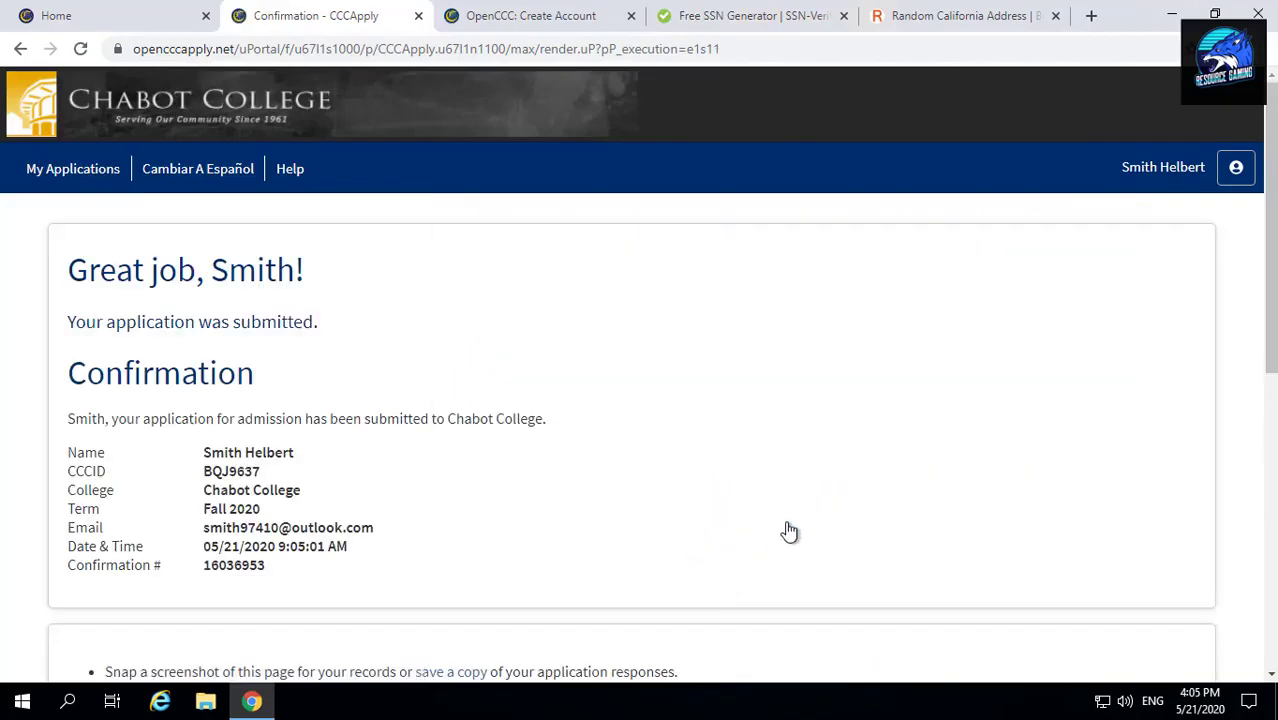
pyautogui.scroll(-3, 786, 530)
pyautogui.scroll(3, 785, 530)
# Copy the application confirmation details and paste them into a new Notepad note
pyautogui.moveTo(45, 372)
pyautogui.mouseDown()
pyautogui.moveTo(390, 553)
pyautogui.moveTo(390, 572)
pyautogui.mouseUp()
pyautogui.rightClick(262, 476)
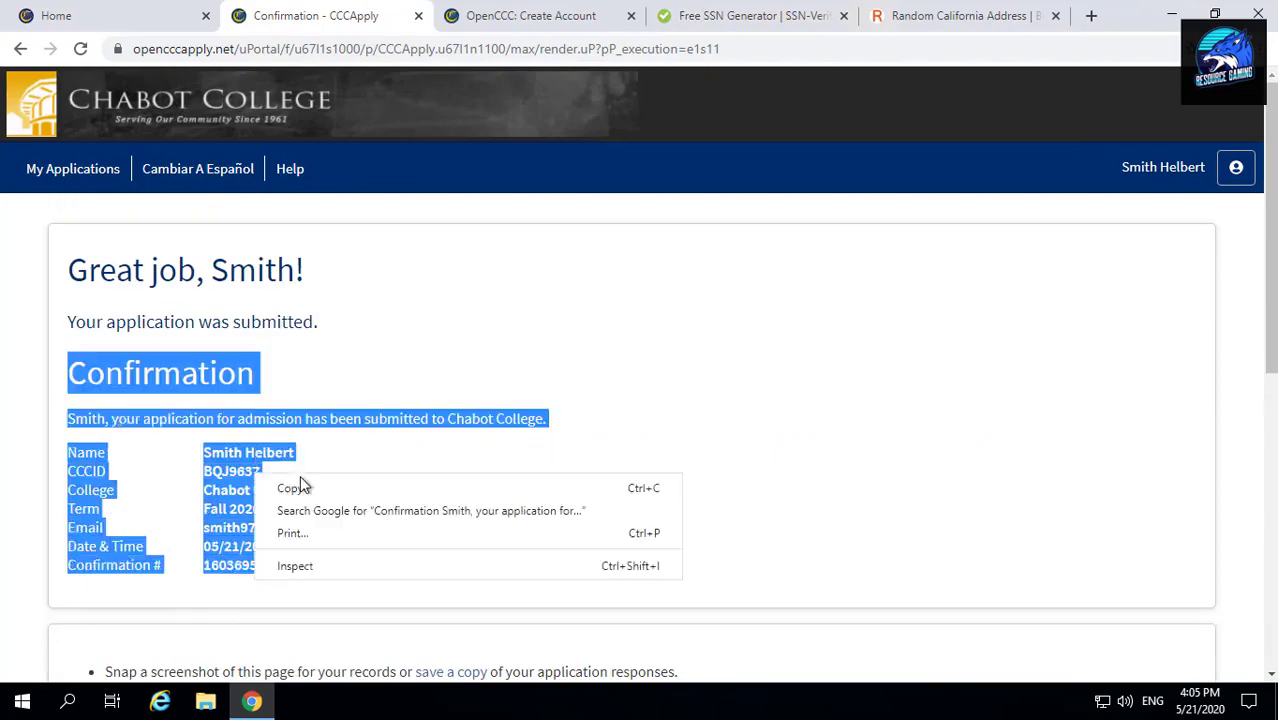
pyautogui.click(295, 486)
pyautogui.click(74, 703)
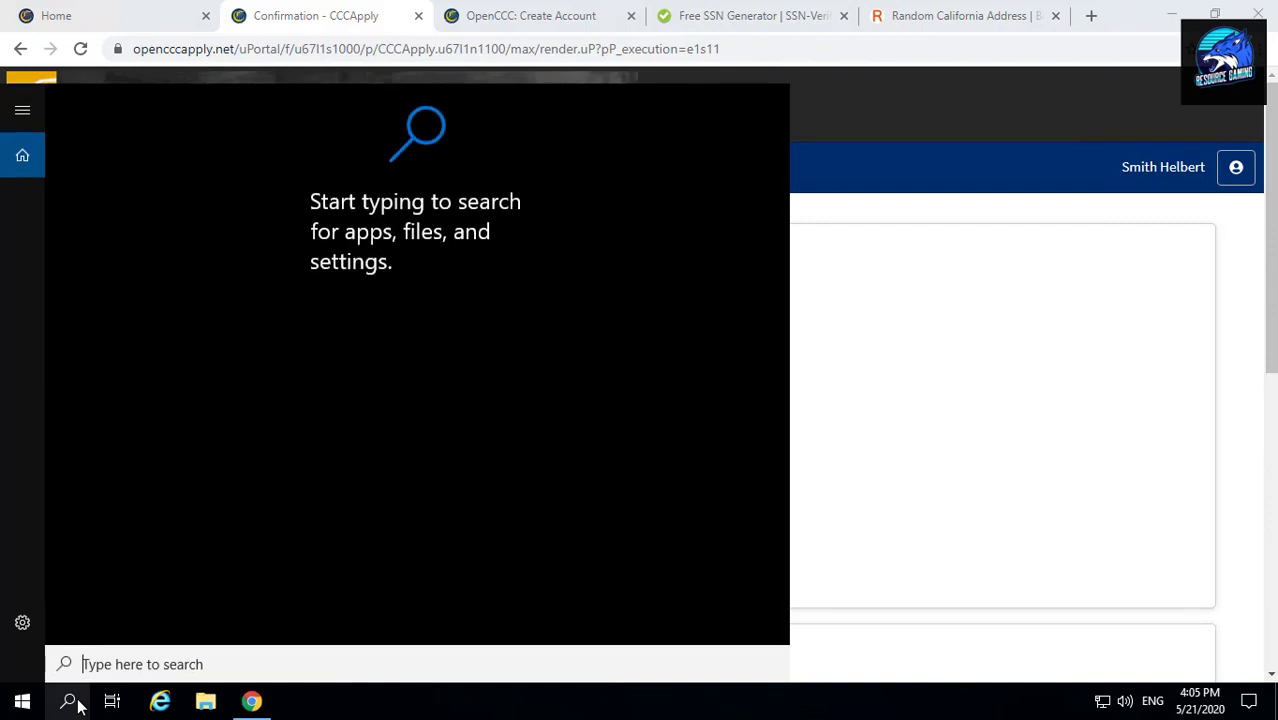
pyautogui.write('notepad')
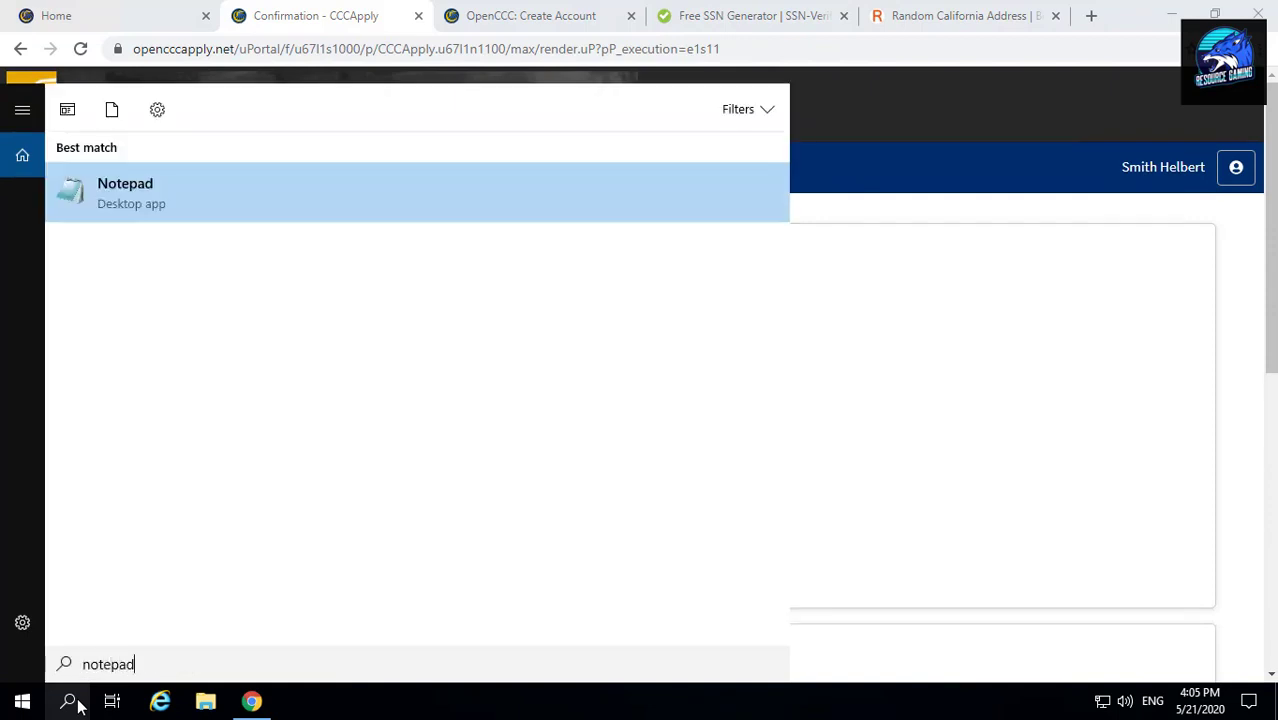
pyautogui.press('Return')
pyautogui.hotkey('ctrl', 'v')
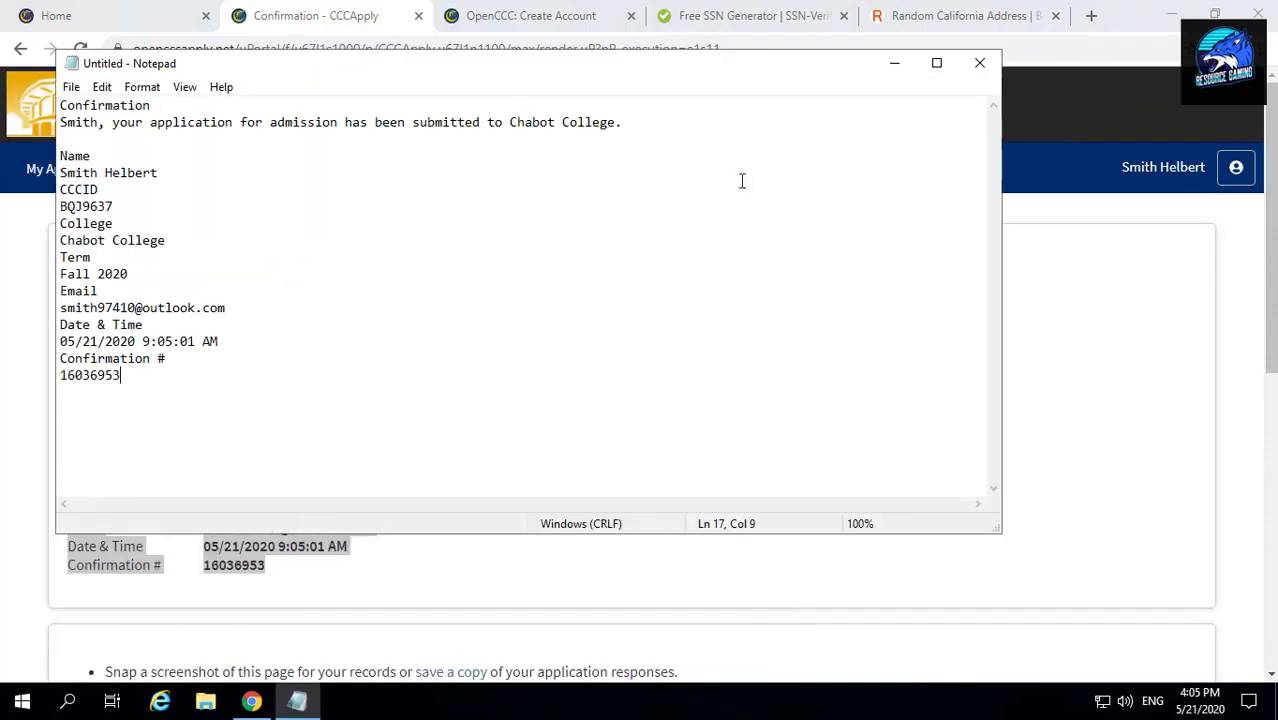
# Check the OpenCCC account and CCCApply home pages, then return to the application confirmation page
pyautogui.click(540, 16)
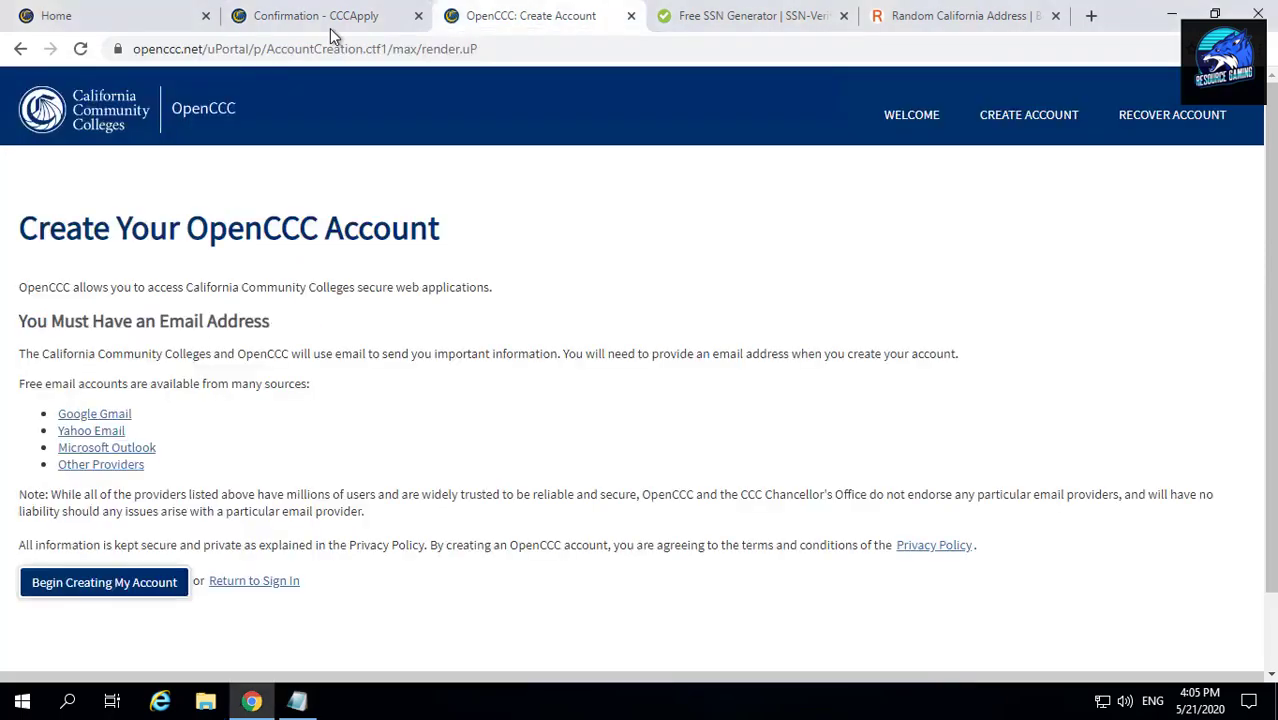
pyautogui.click(105, 18)
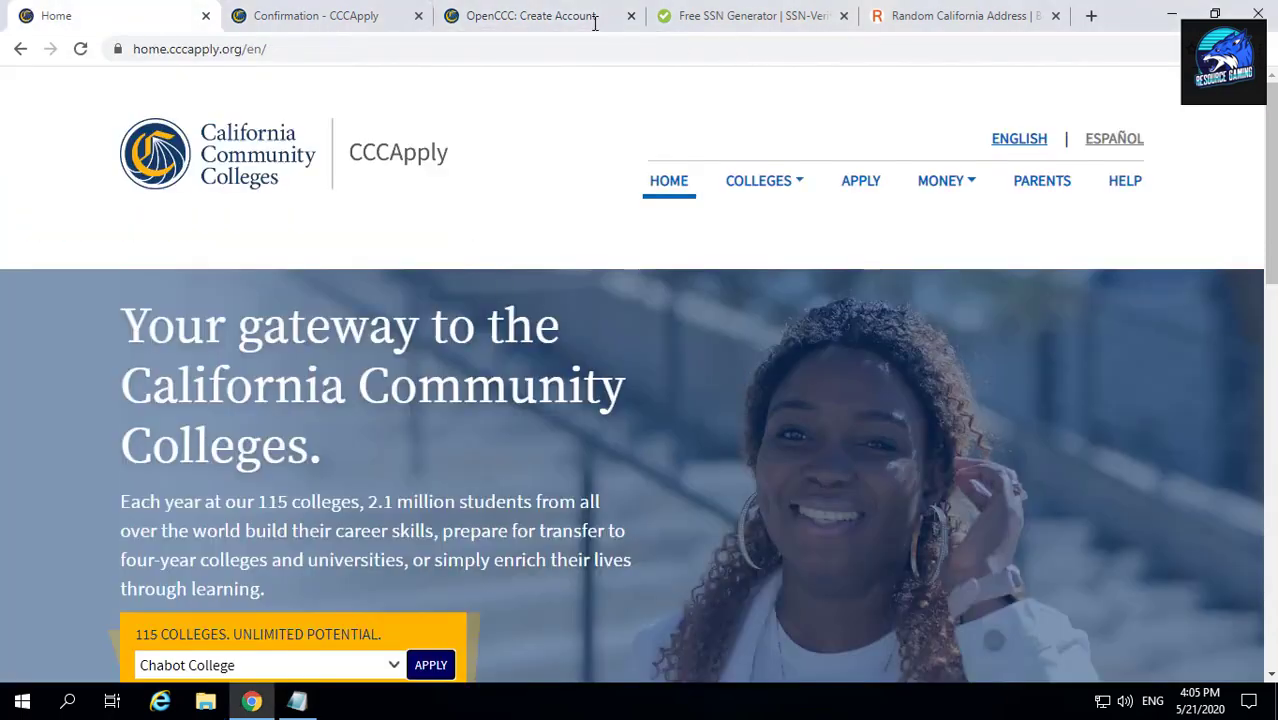
pyautogui.click(556, 18)
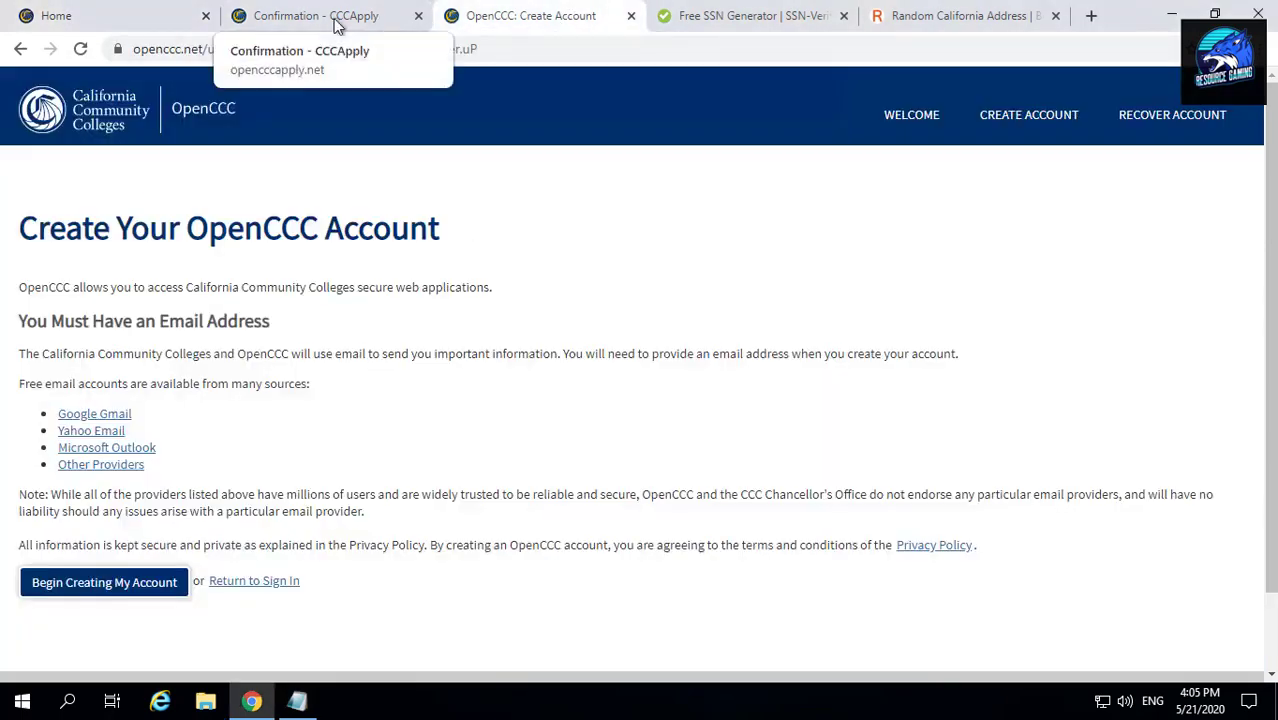
pyautogui.click(337, 20)
pyautogui.scroll(-3, 610, 243)
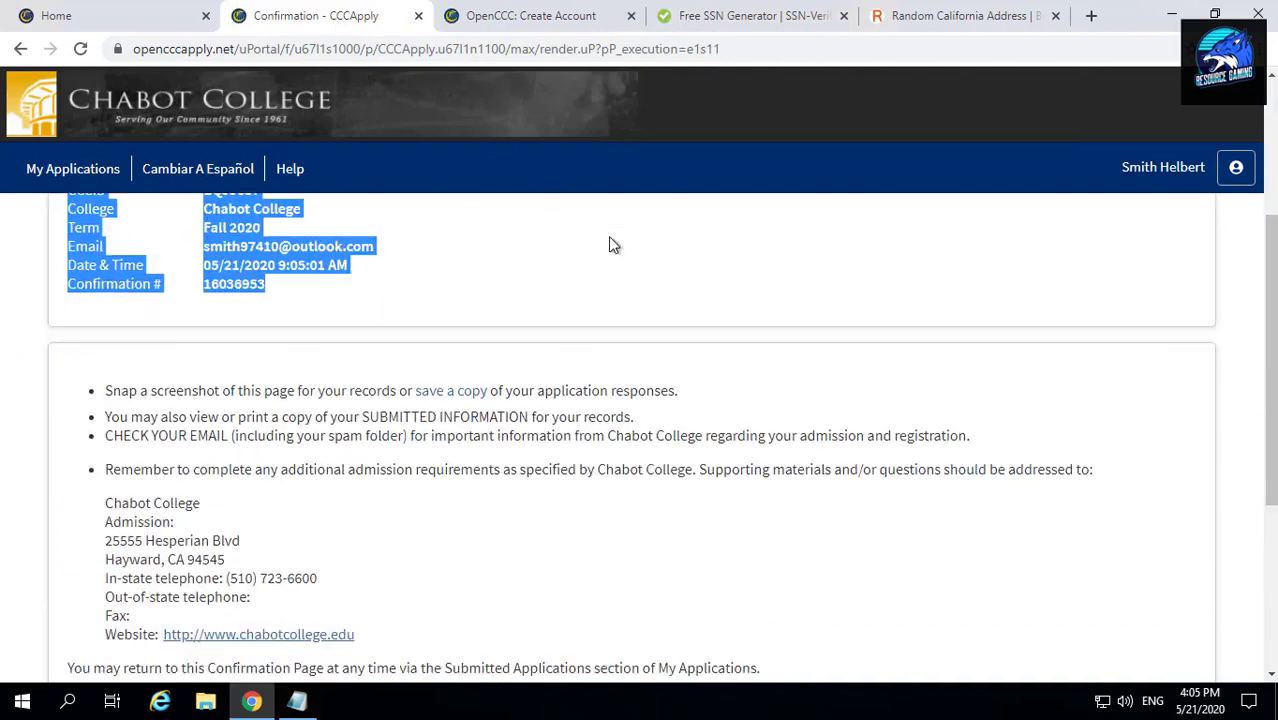
pyautogui.scroll(-2, 679, 456)
# Submit the application survey rated Very Satisfied, answering Yes to recommending the online application
pyautogui.click(632, 474)
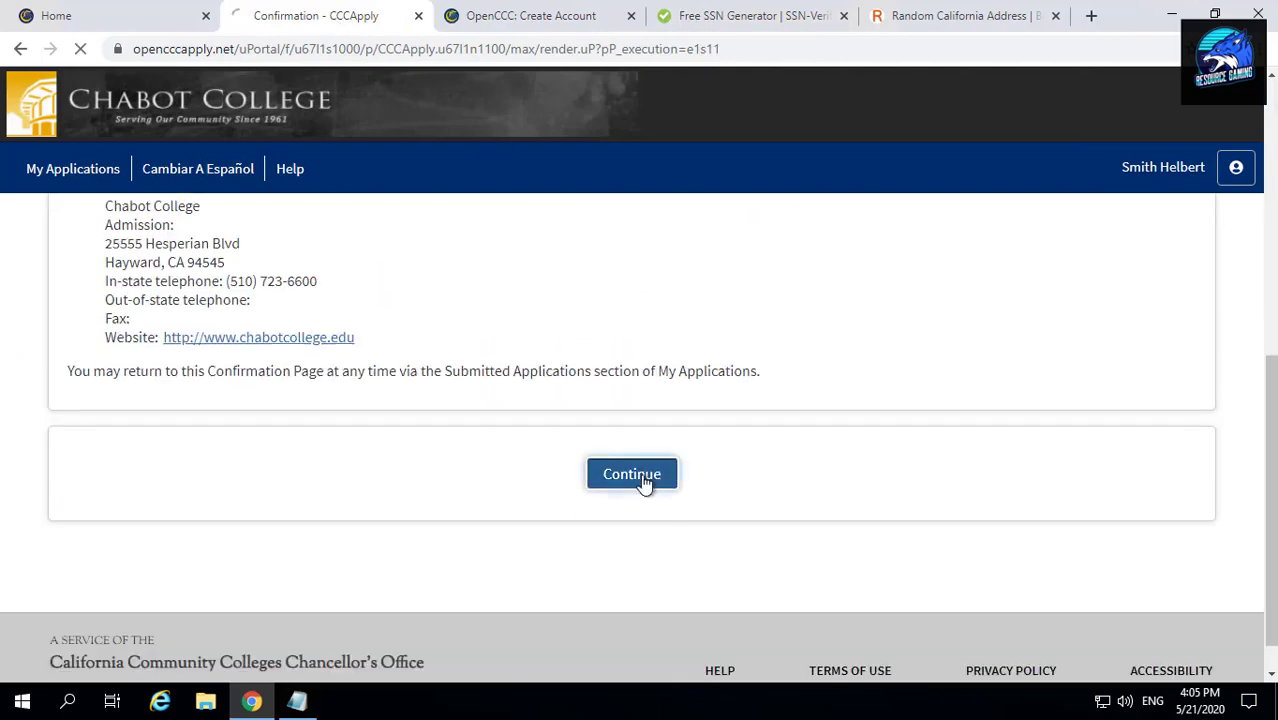
pyautogui.click(160, 388)
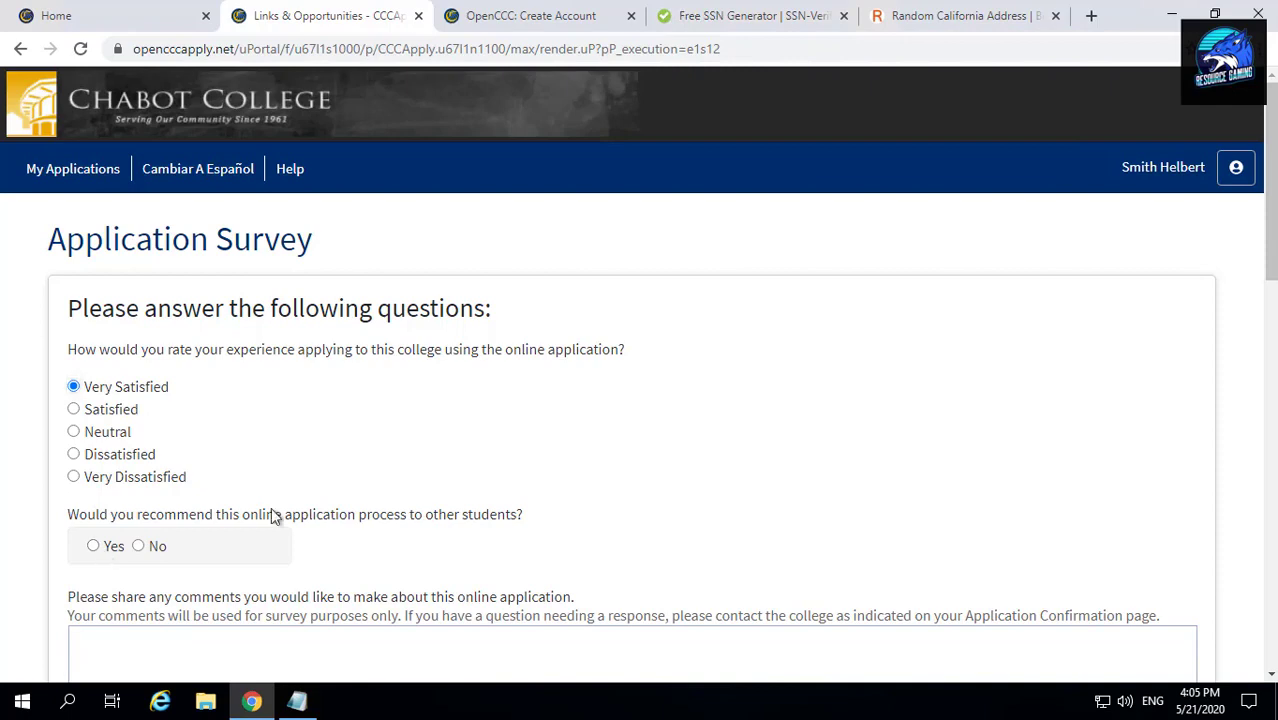
pyautogui.scroll(-3, 463, 495)
pyautogui.scroll(2, 135, 490)
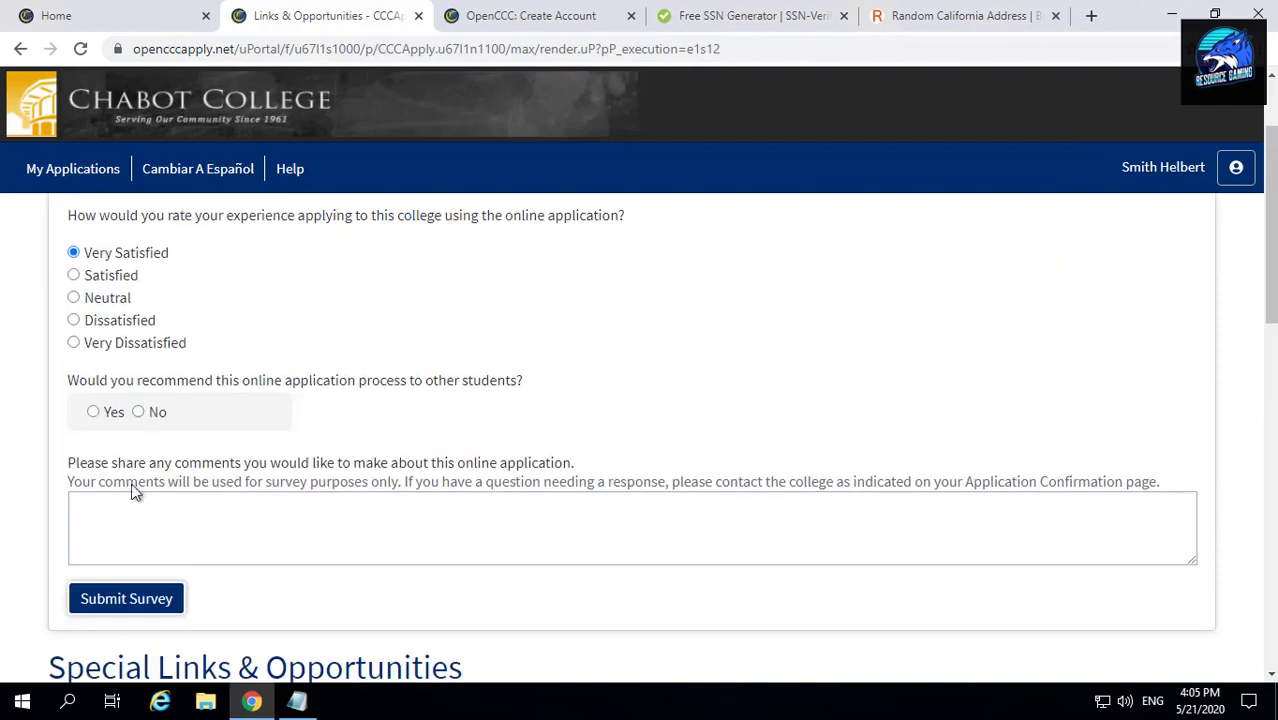
pyautogui.click(93, 412)
pyautogui.click(140, 600)
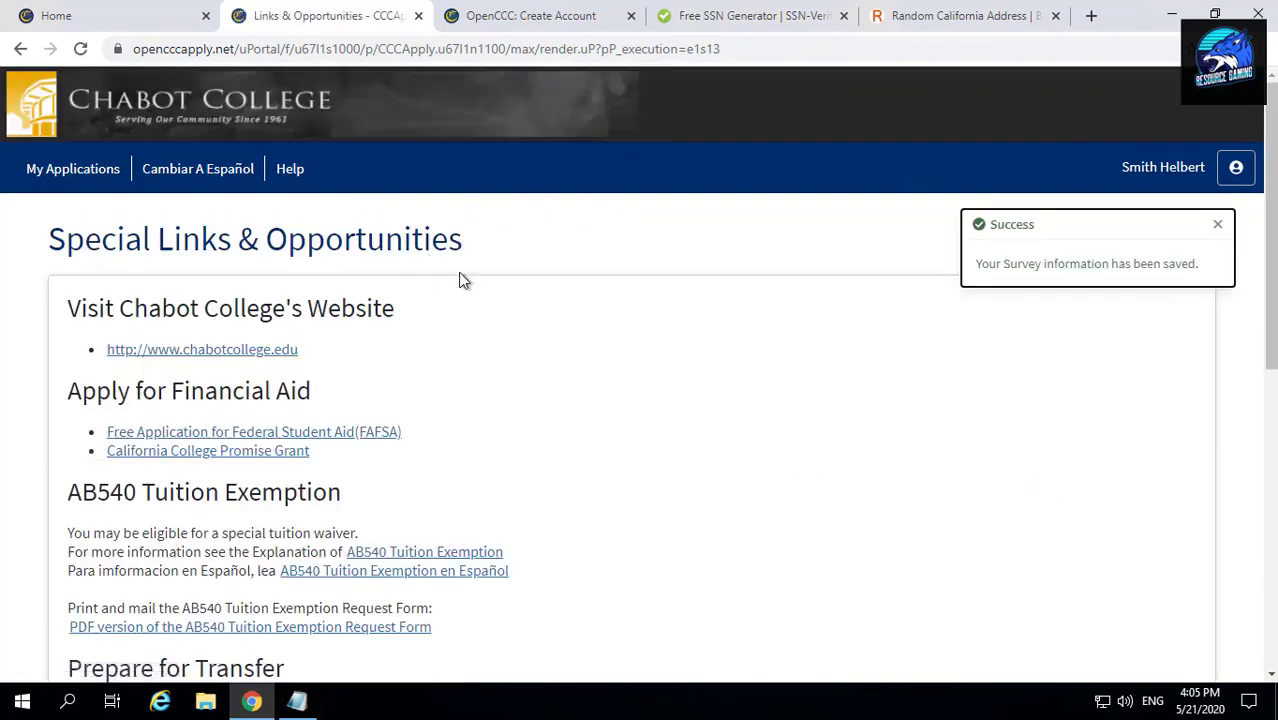
# Go to outlook.com and open Chabot College's Online Admission Application confirmation email in the inbox
pyautogui.click(1091, 16)
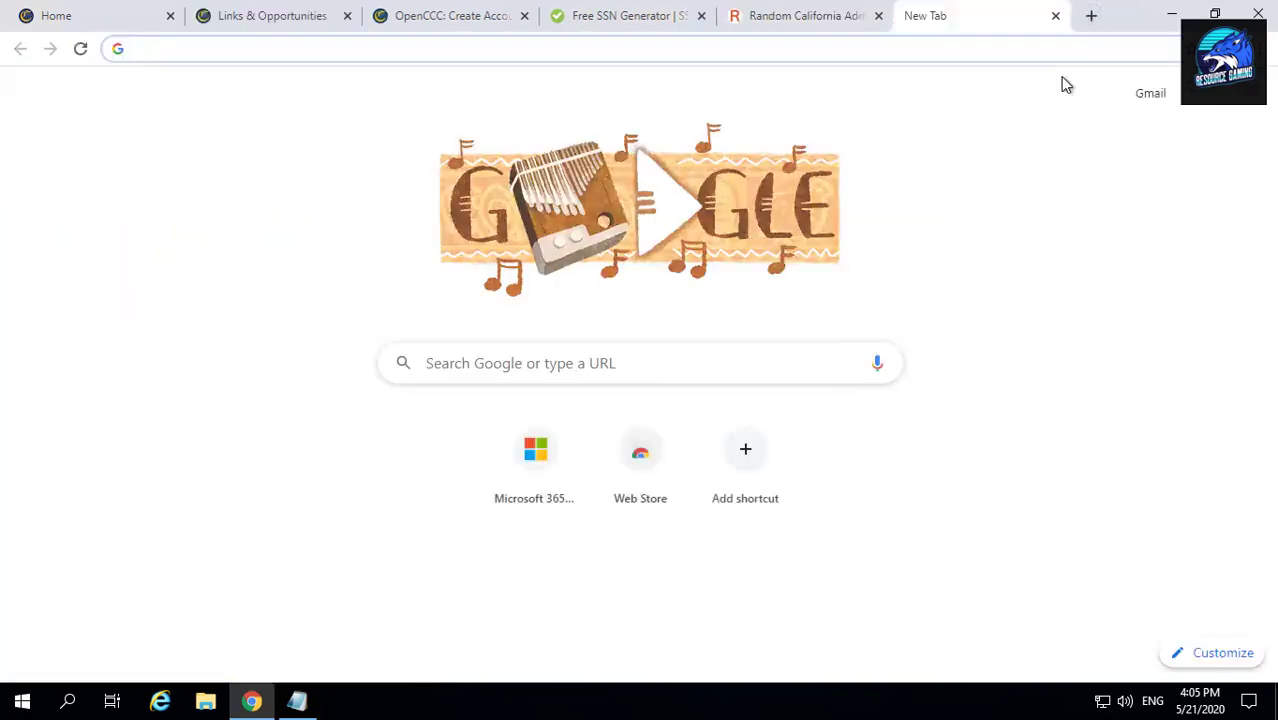
pyautogui.write('outlook.co')
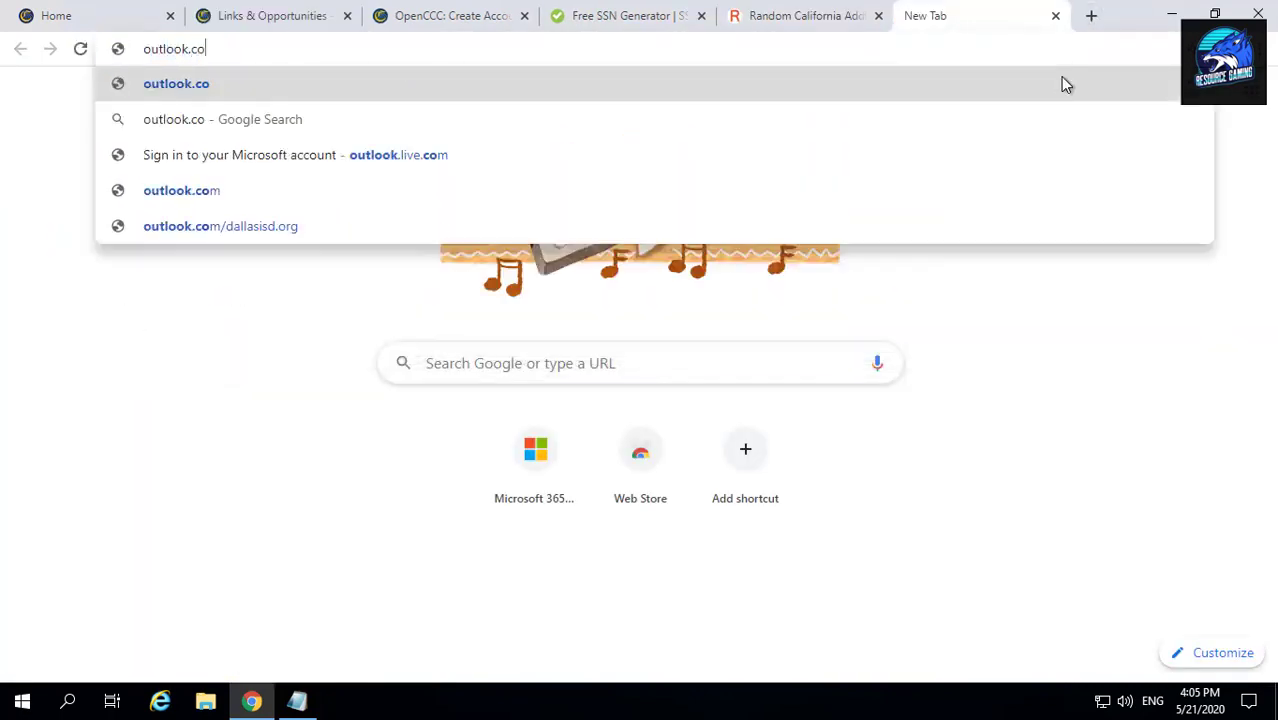
pyautogui.write('m')
pyautogui.press('Return')
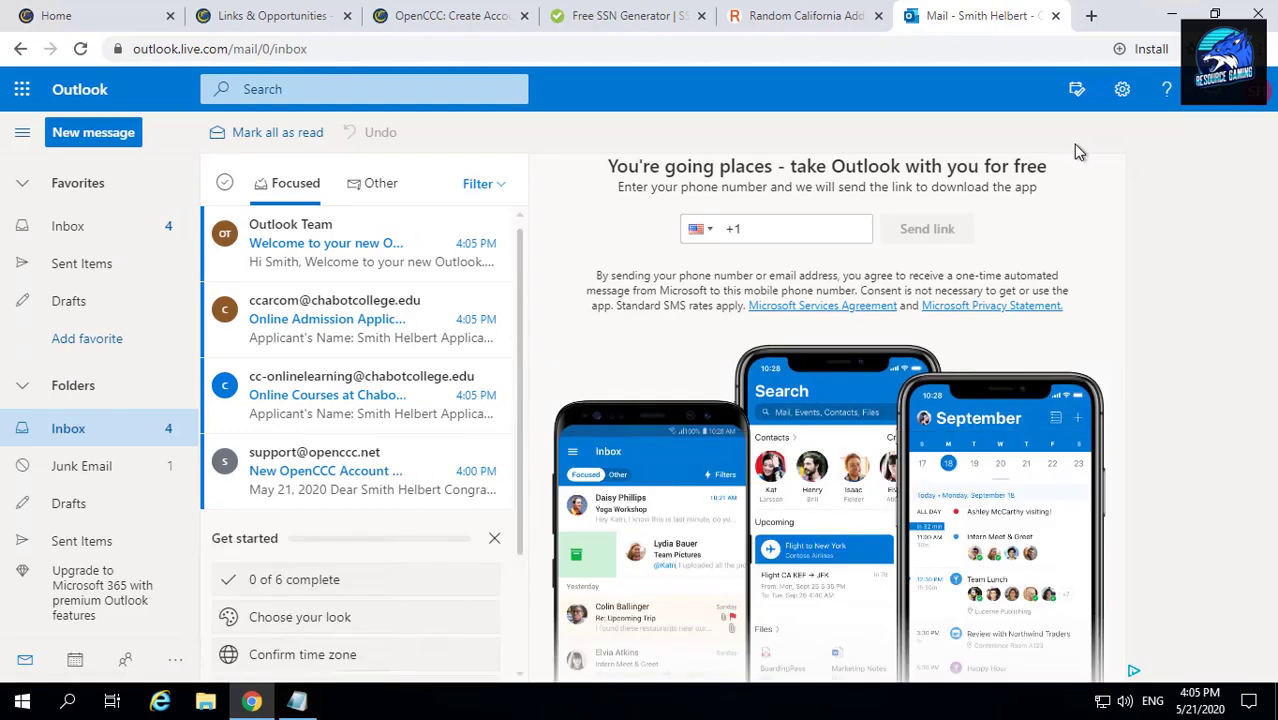
pyautogui.click(327, 420)
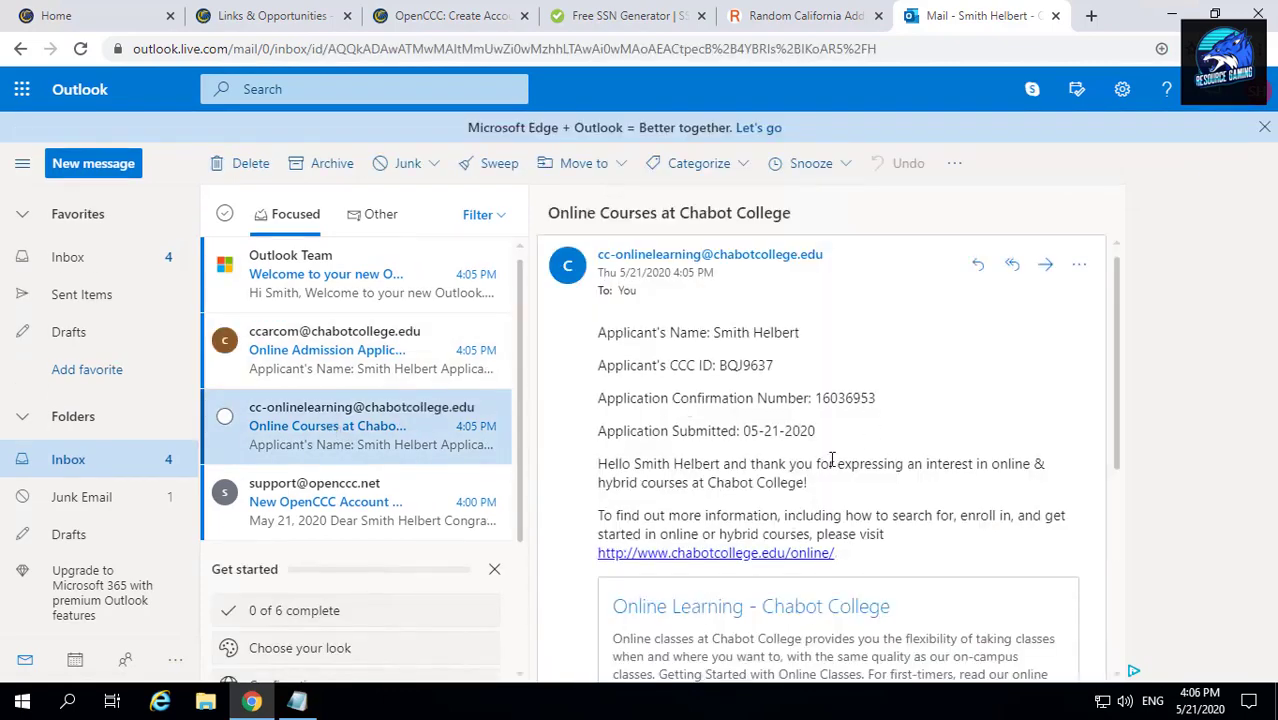
pyautogui.click(443, 366)
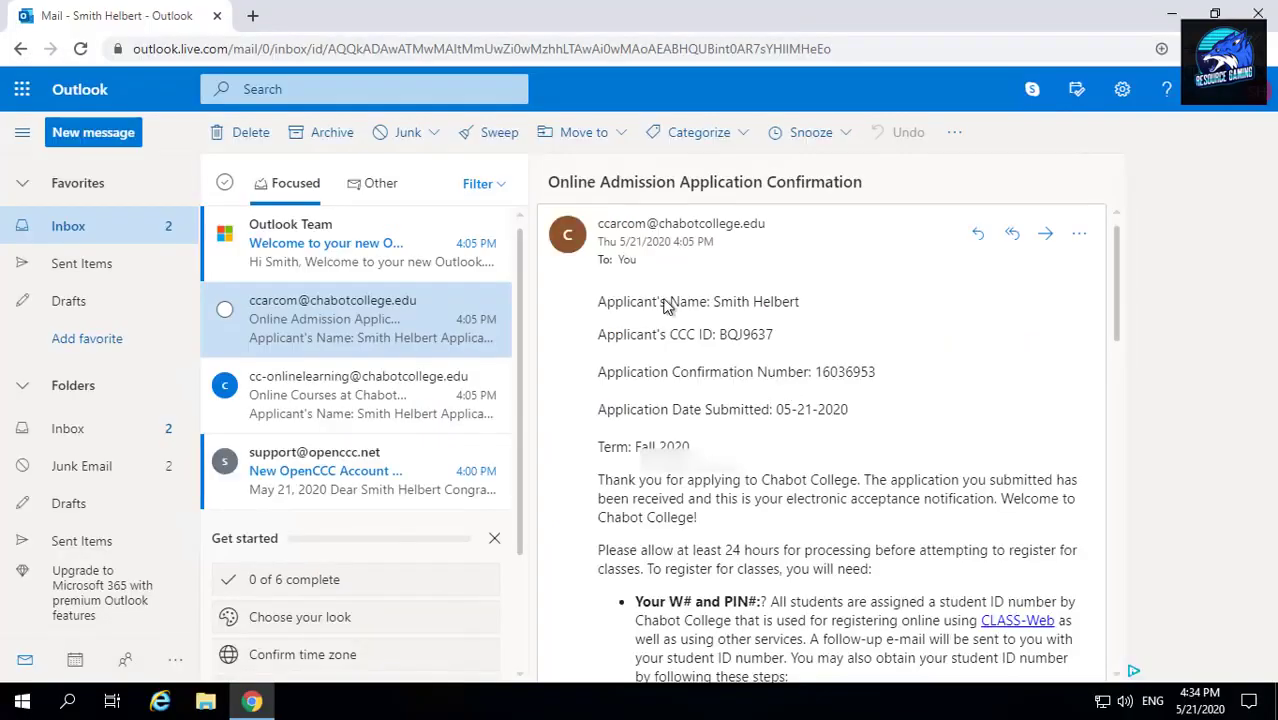
# Mark the Chabot Admissions message in the Junk Email folder as not junk
pyautogui.doubleClick(703, 242)
pyautogui.click(120, 480)
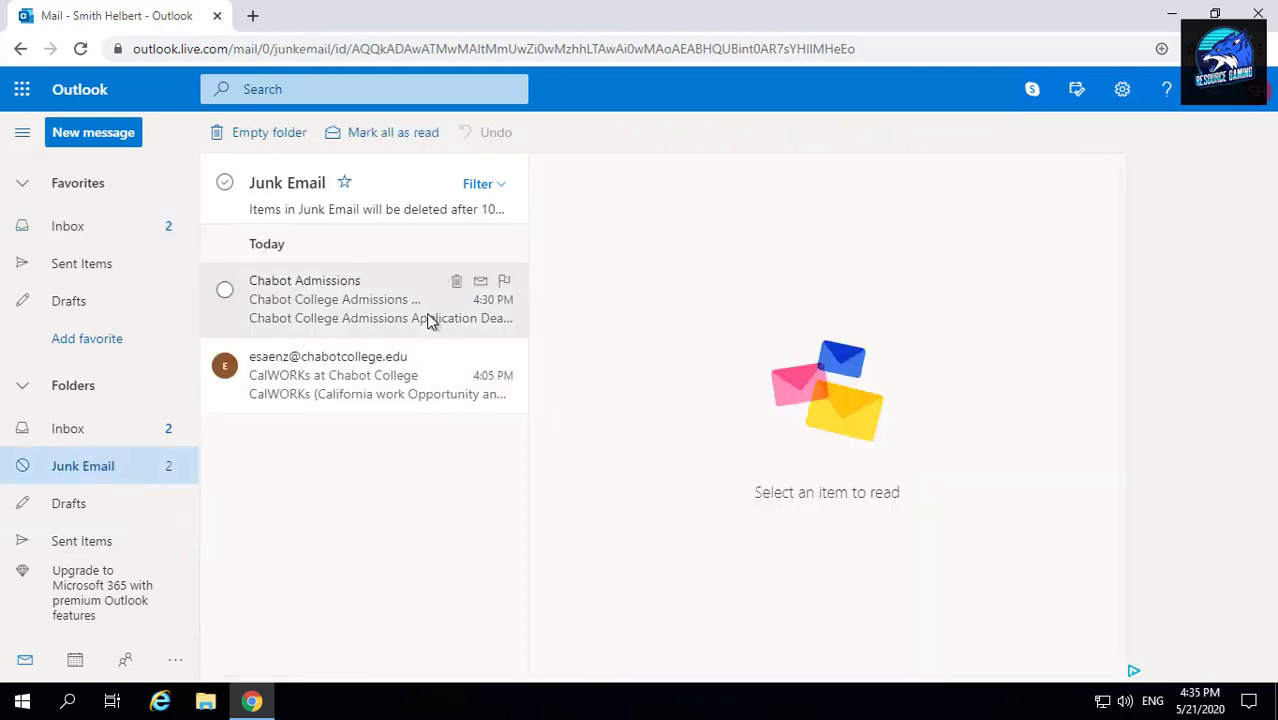
pyautogui.click(414, 318)
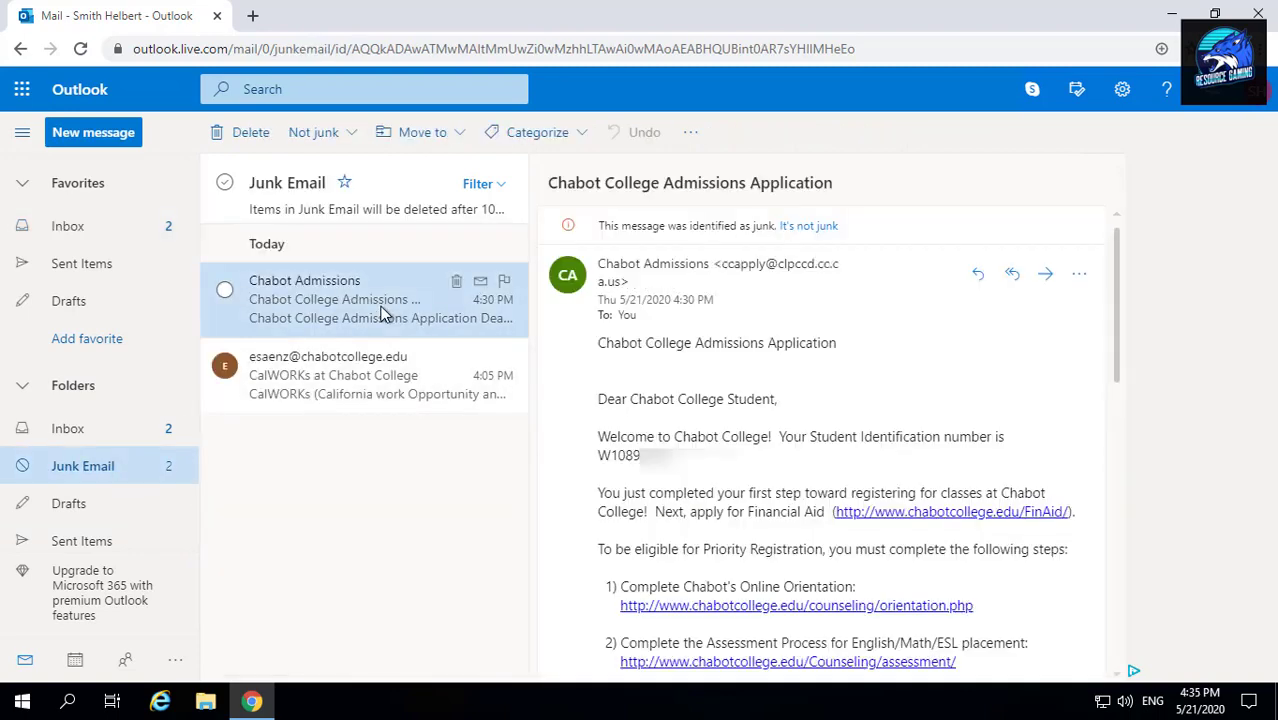
pyautogui.doubleClick(688, 300)
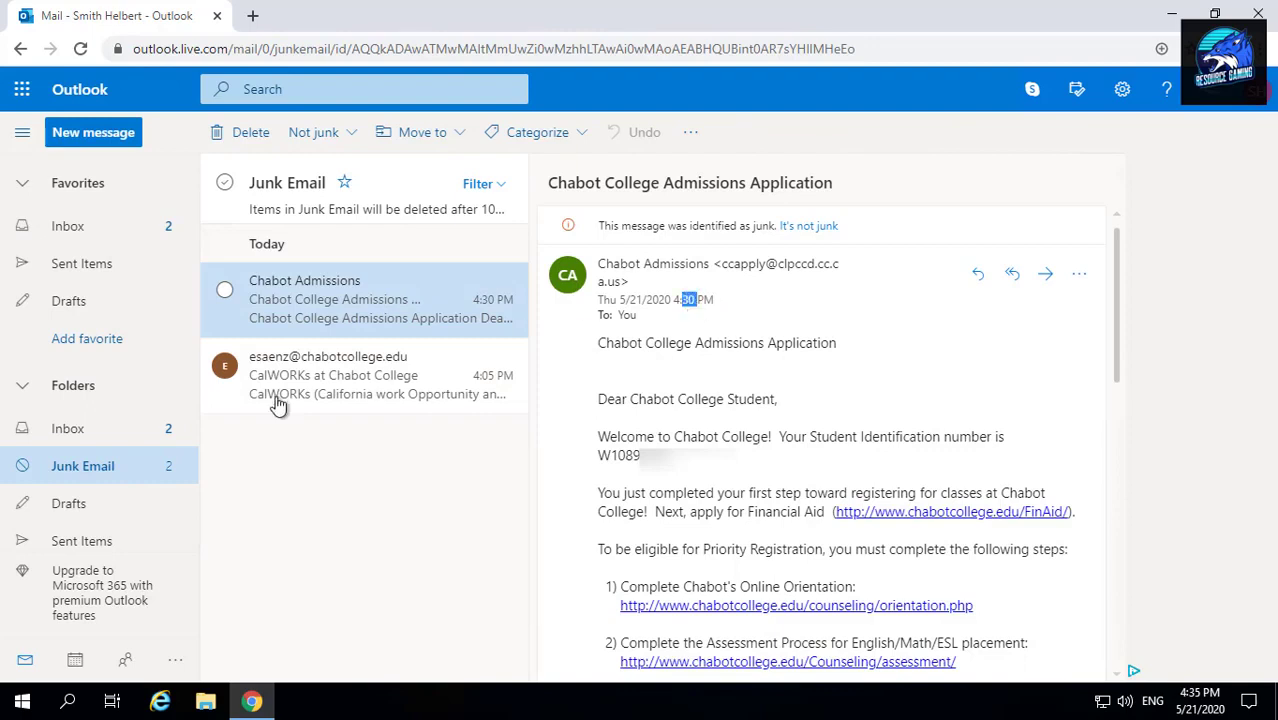
pyautogui.click(314, 137)
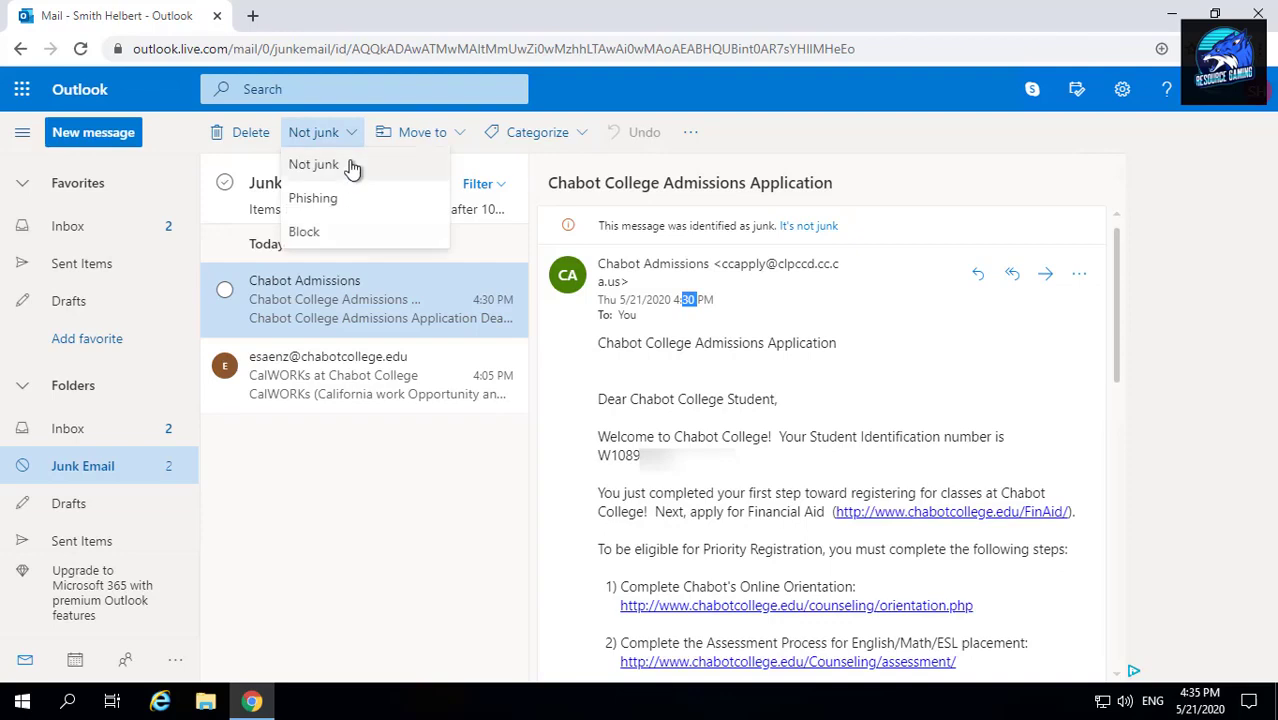
pyautogui.click(352, 168)
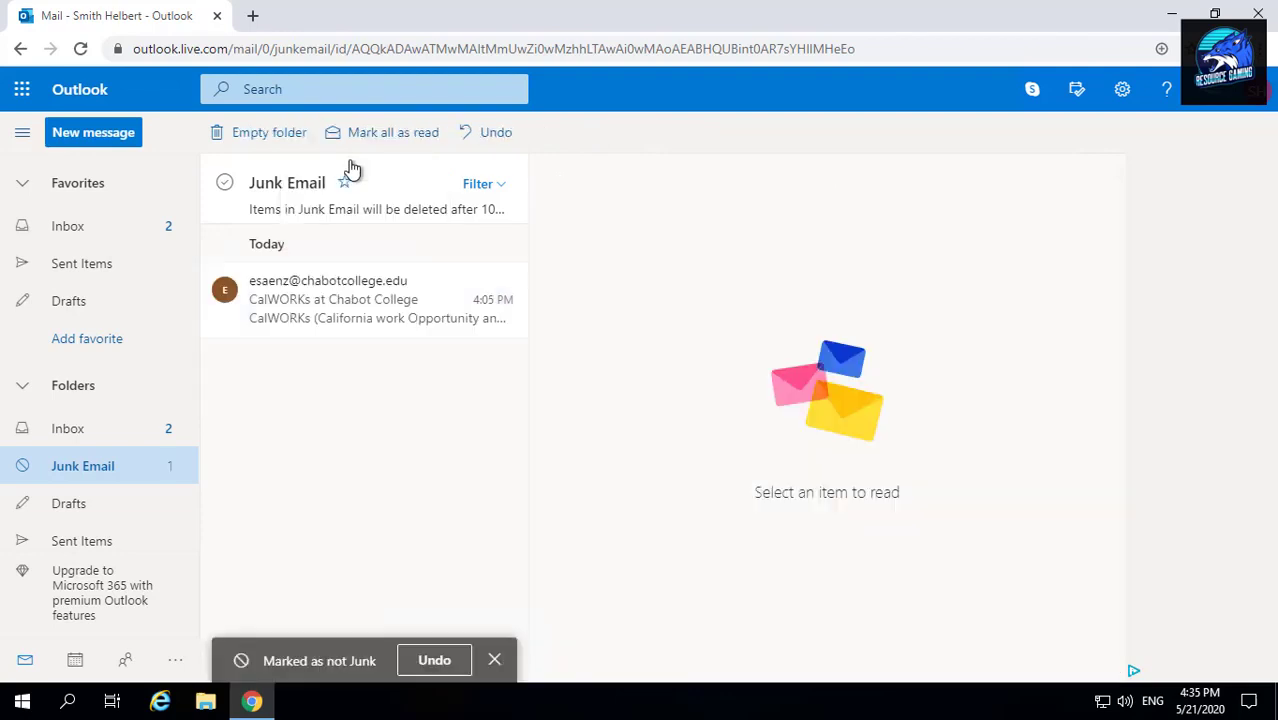
# Read the Chabot Admissions email, select its student ID number, and reopen the confirmation email's PIN steps
pyautogui.click(107, 238)
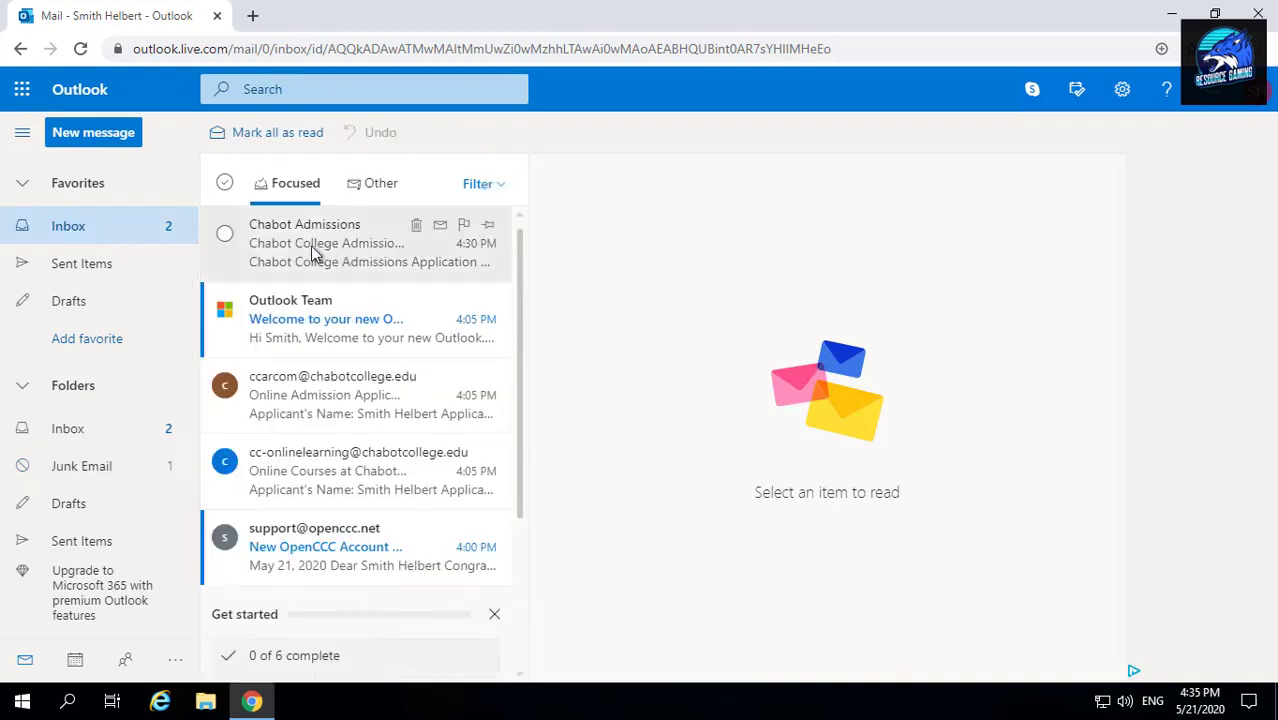
pyautogui.click(313, 253)
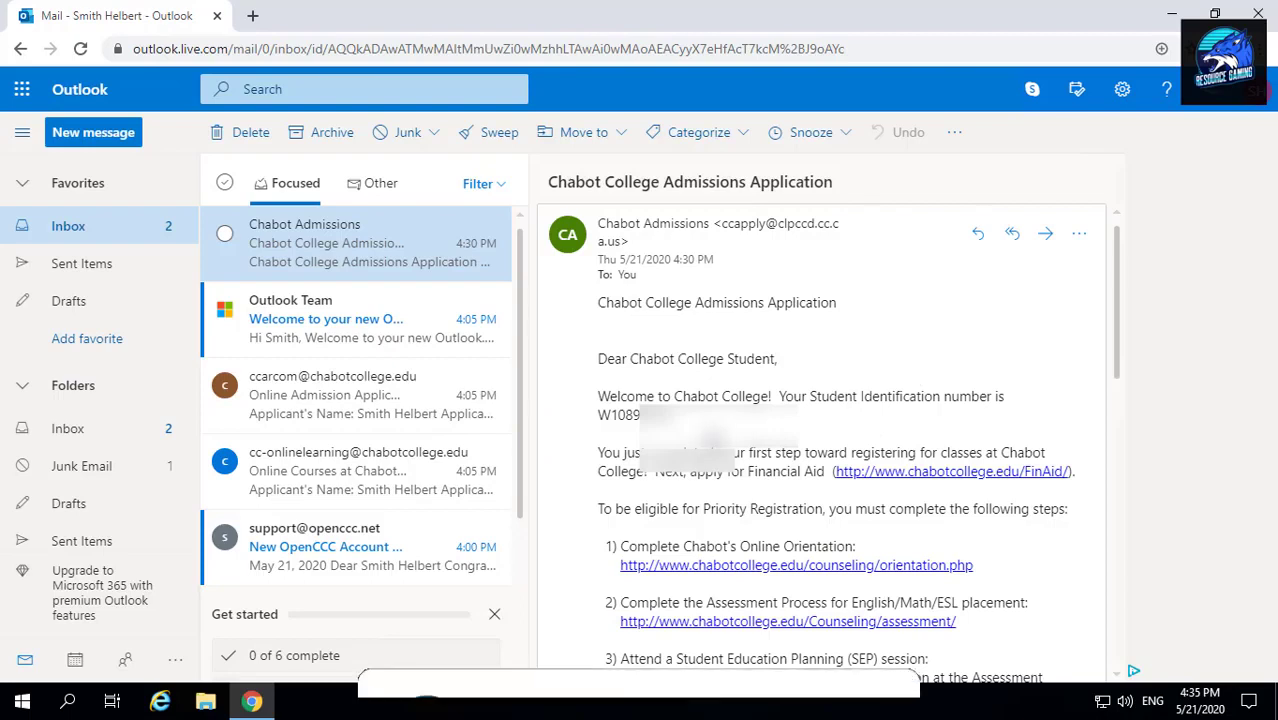
pyautogui.doubleClick(640, 414)
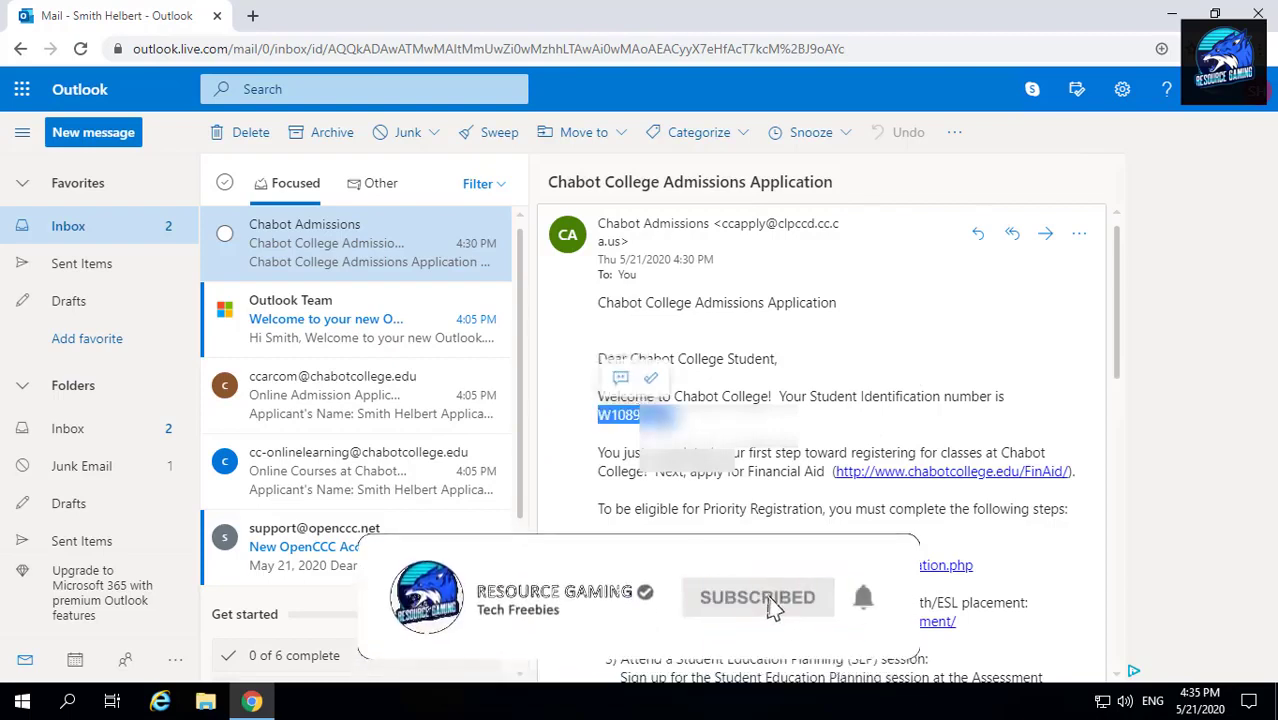
pyautogui.rightClick(642, 414)
pyautogui.click(700, 425)
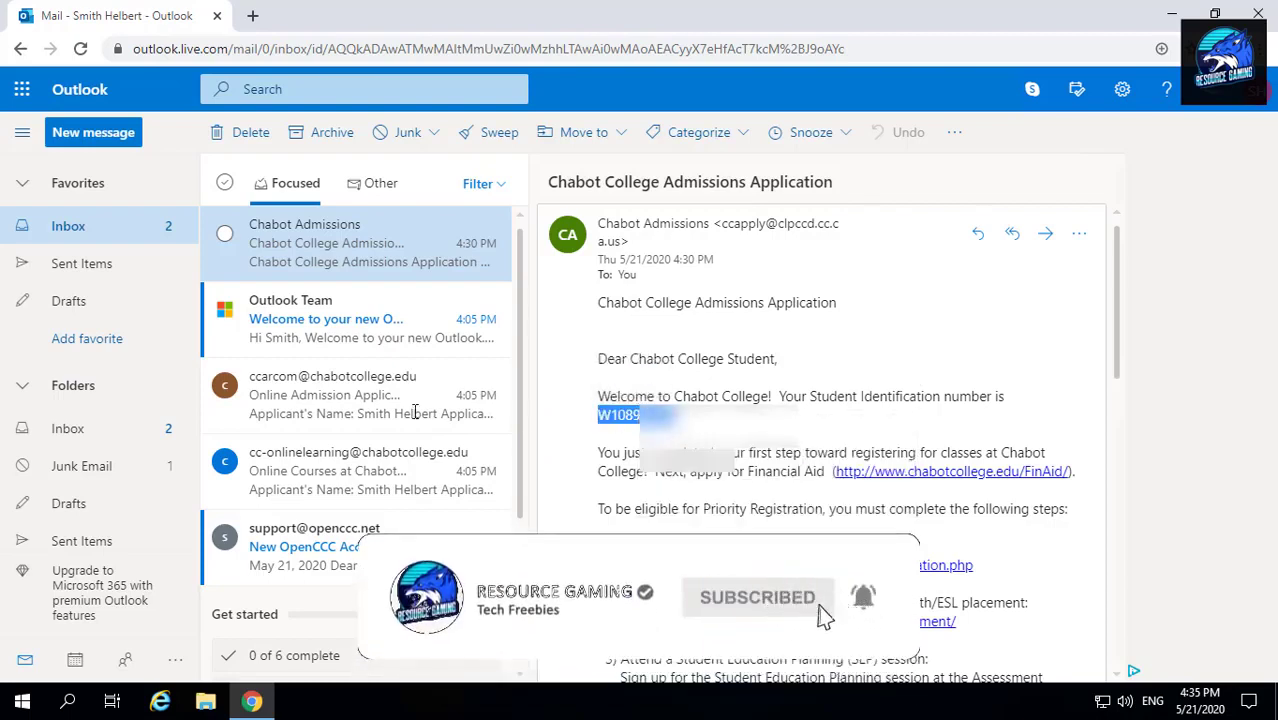
pyautogui.click(349, 424)
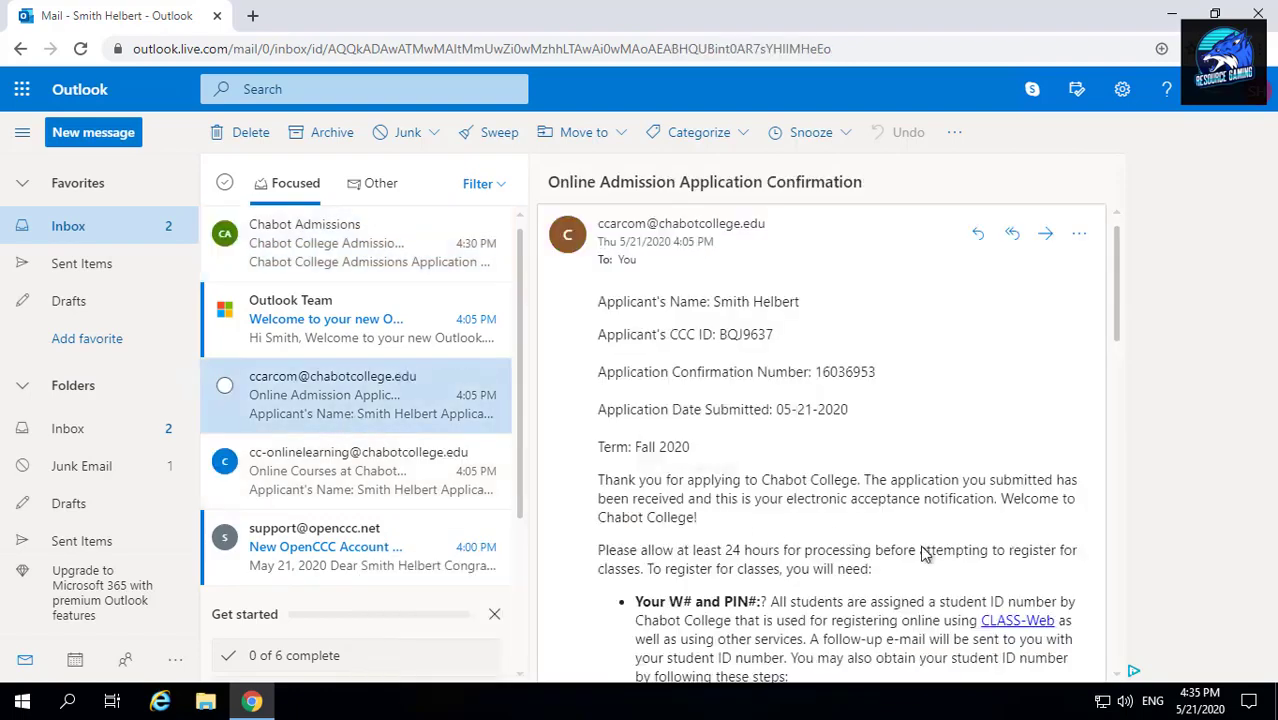
pyautogui.scroll(-3, 923, 555)
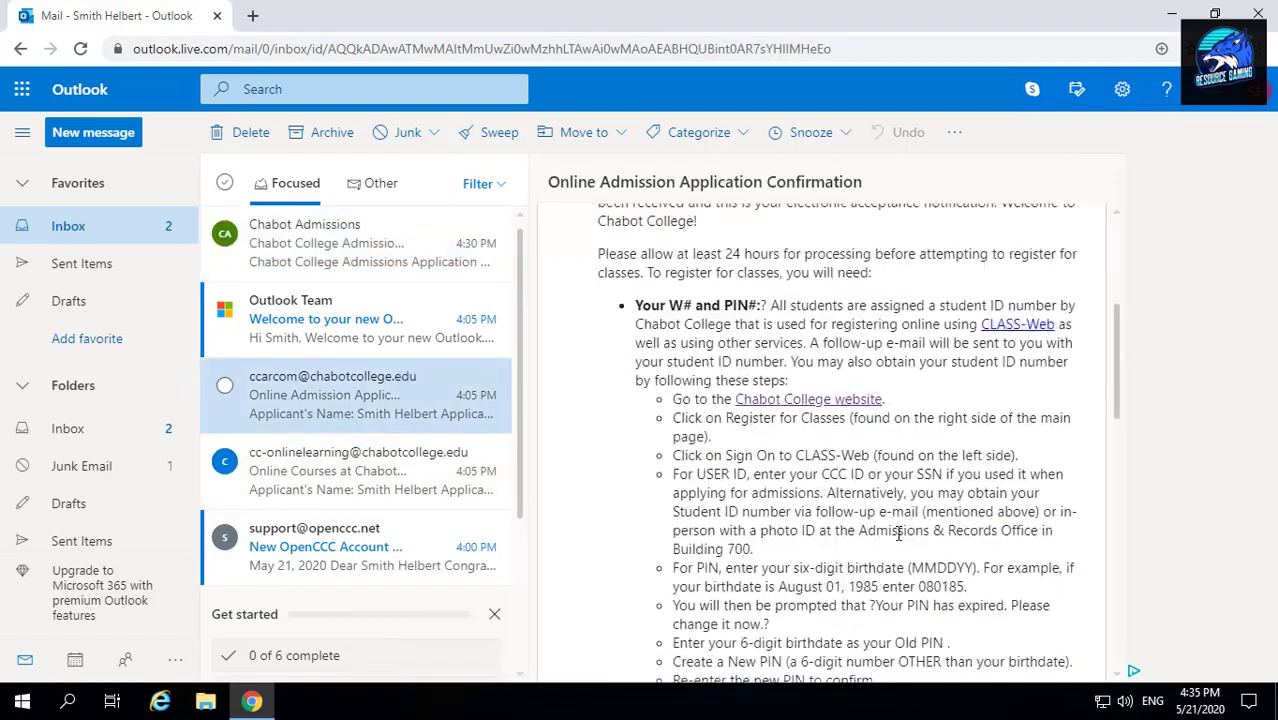
# Follow the email's Chabot College link to CLASS-Web, check the PIN FAQ, then enter ID and PIN at sign-on
pyautogui.click(806, 400)
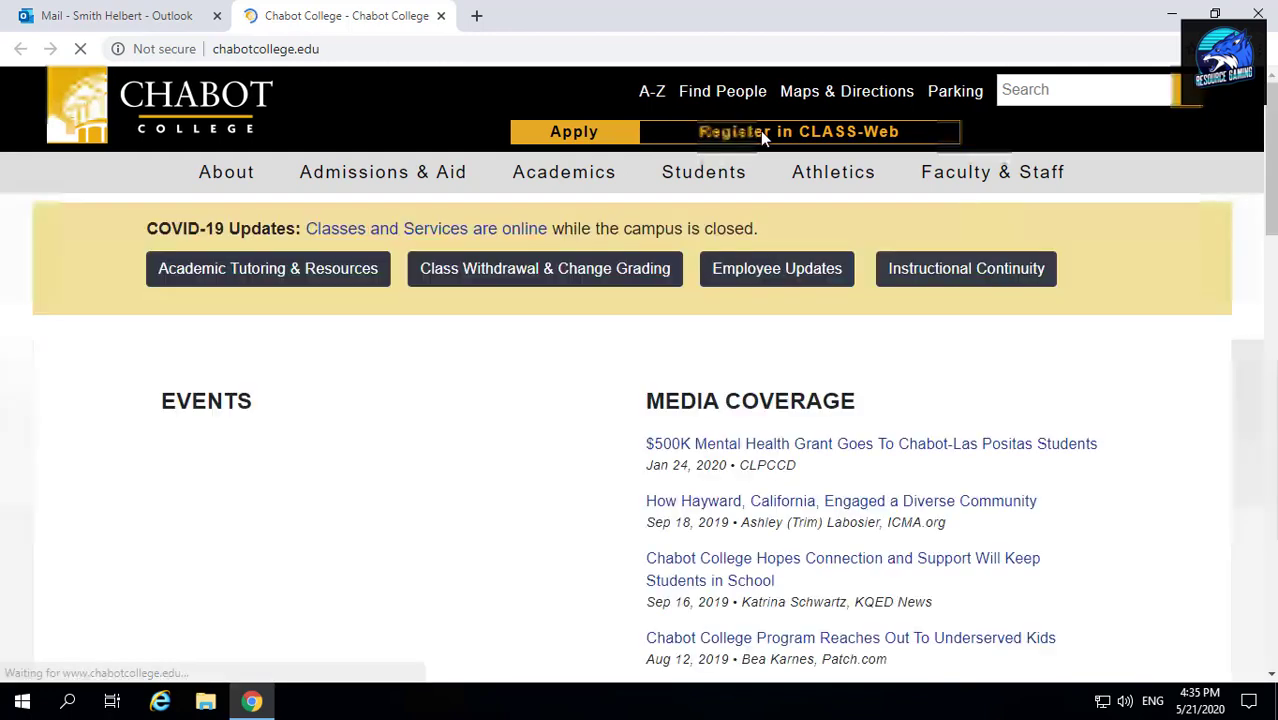
pyautogui.click(760, 130)
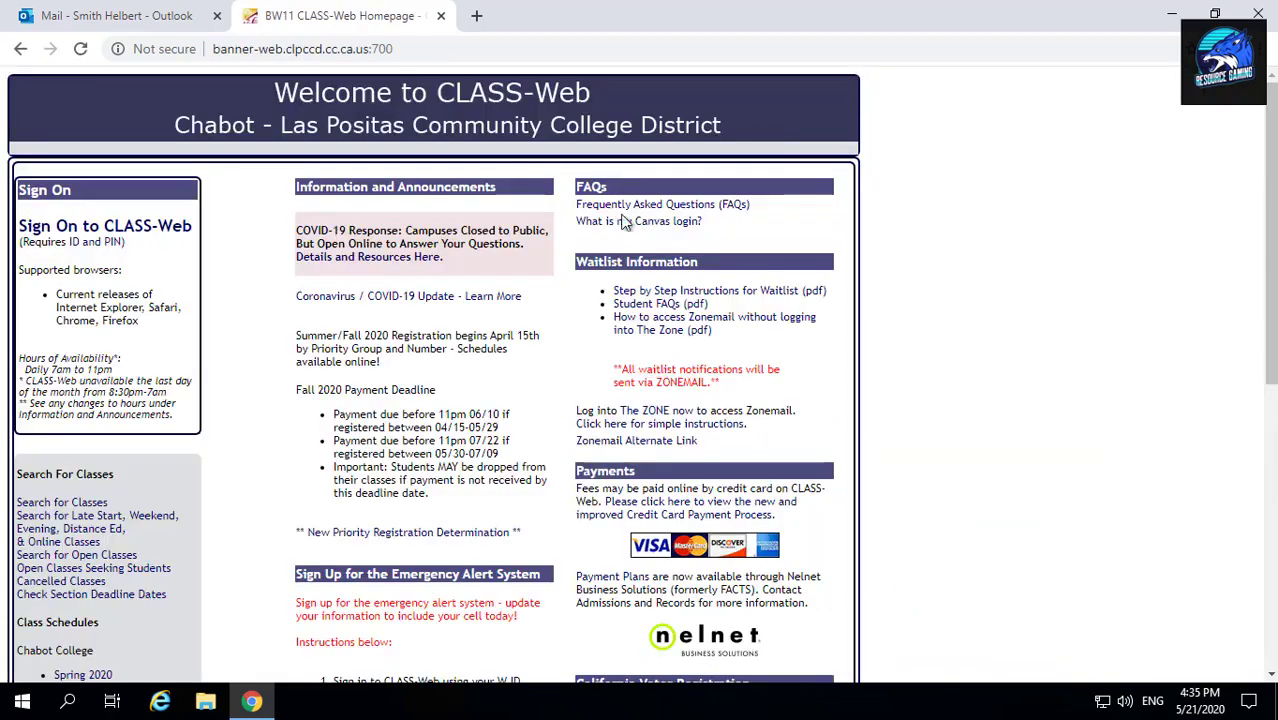
pyautogui.click(100, 241)
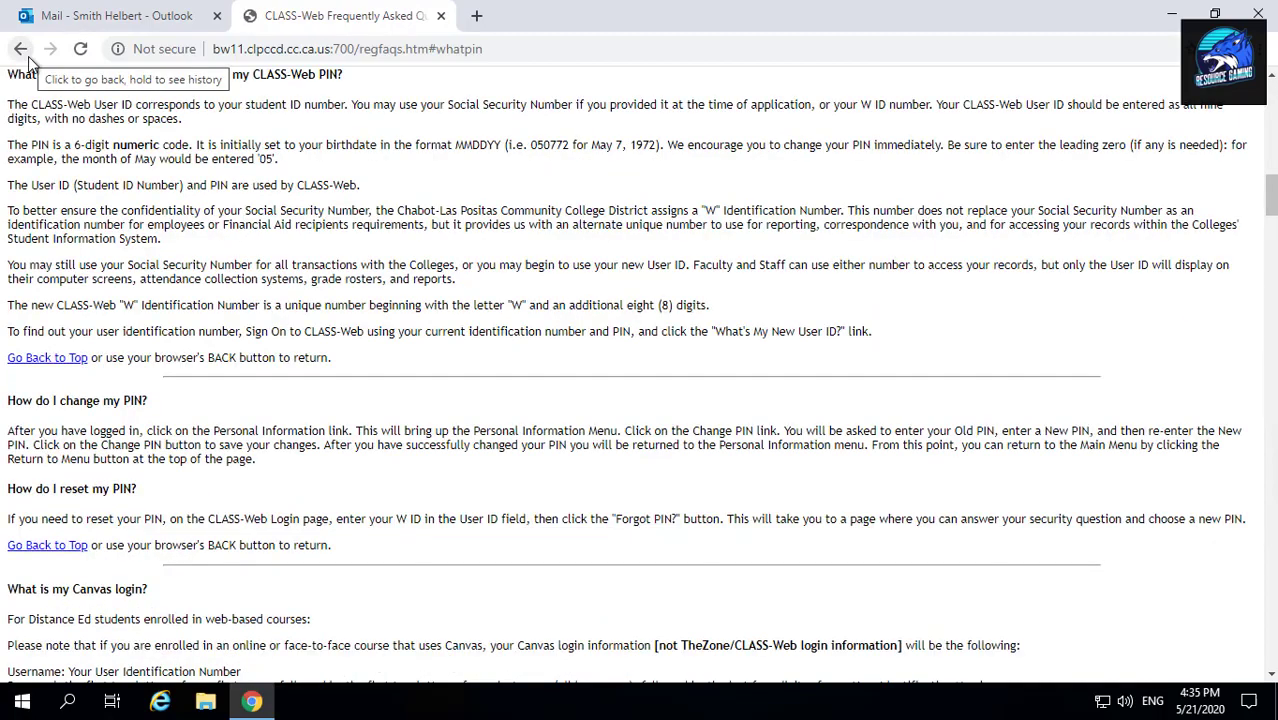
pyautogui.click(20, 49)
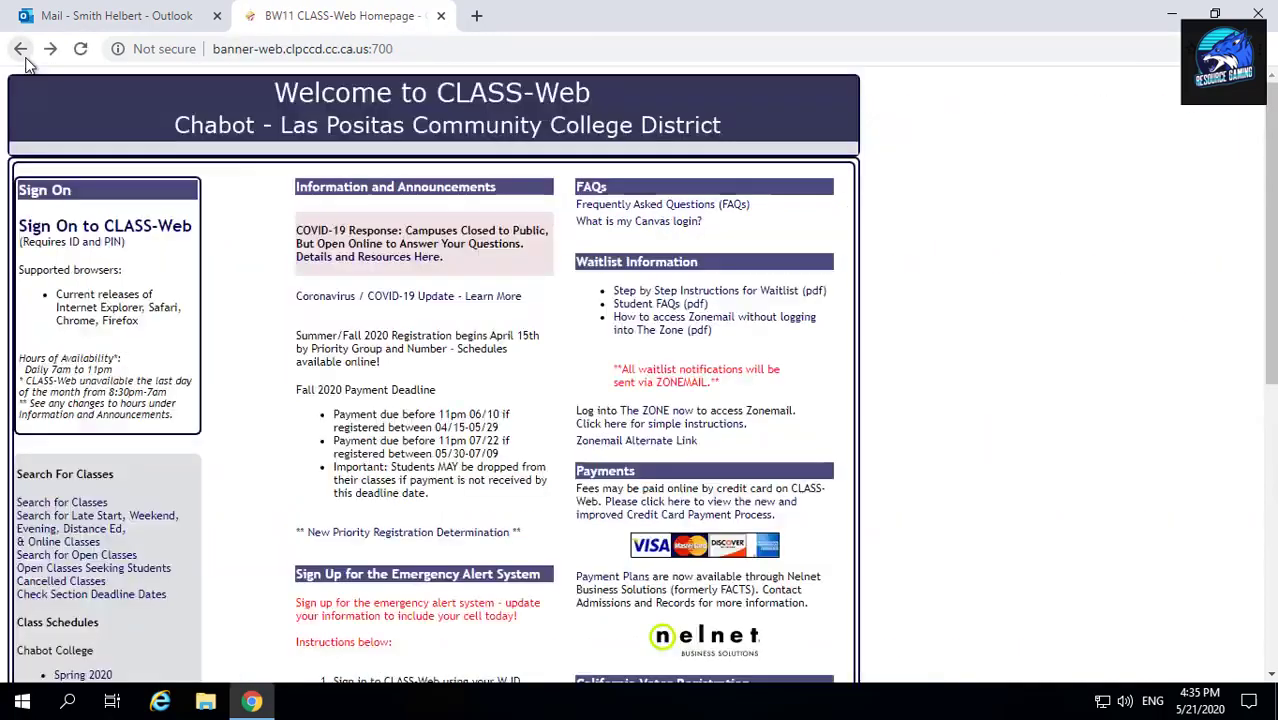
pyautogui.click(150, 228)
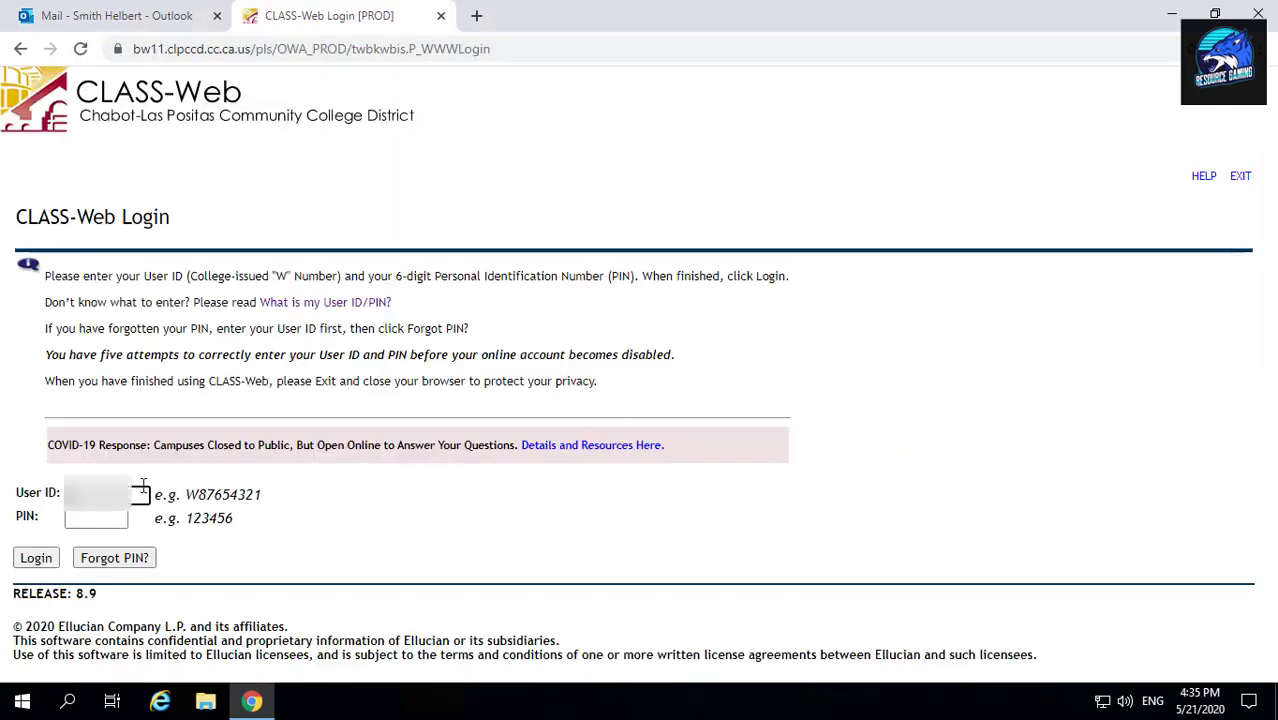
pyautogui.click(113, 518)
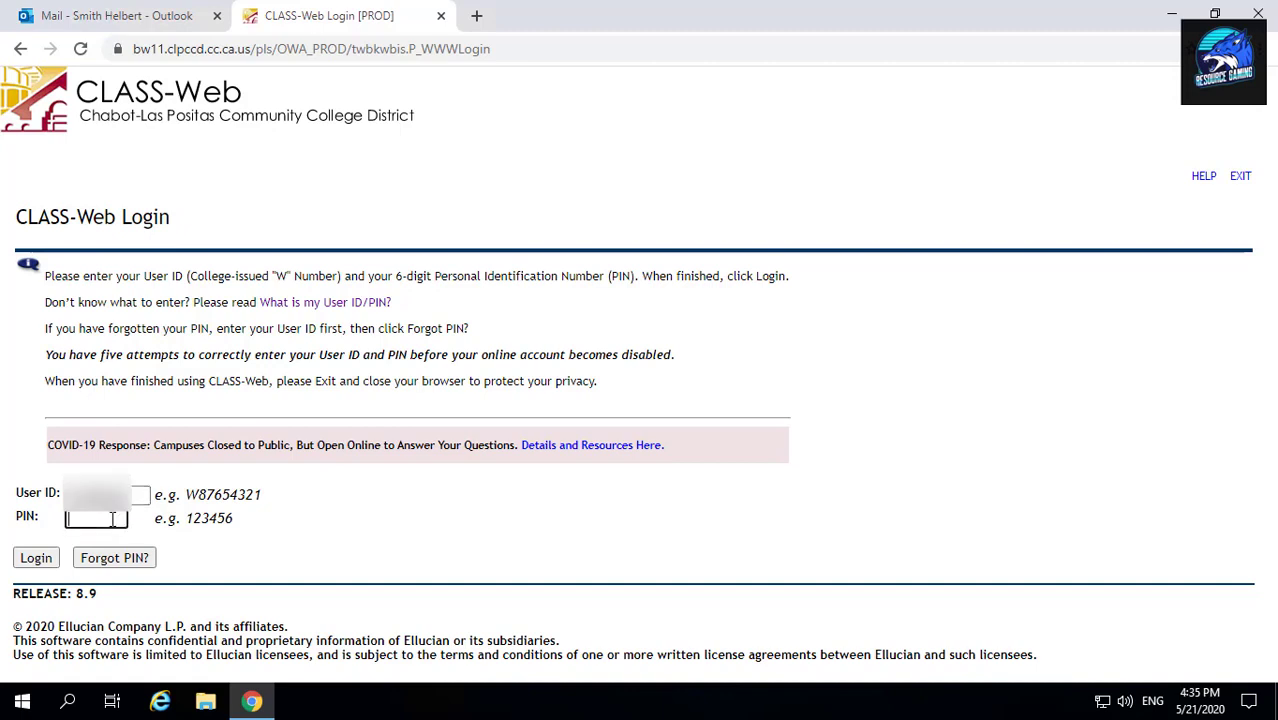
pyautogui.write('1')
# Reread the confirmation email's PIN step, highlighting the six-digit MMDDYY birthdate rule
pyautogui.click(100, 20)
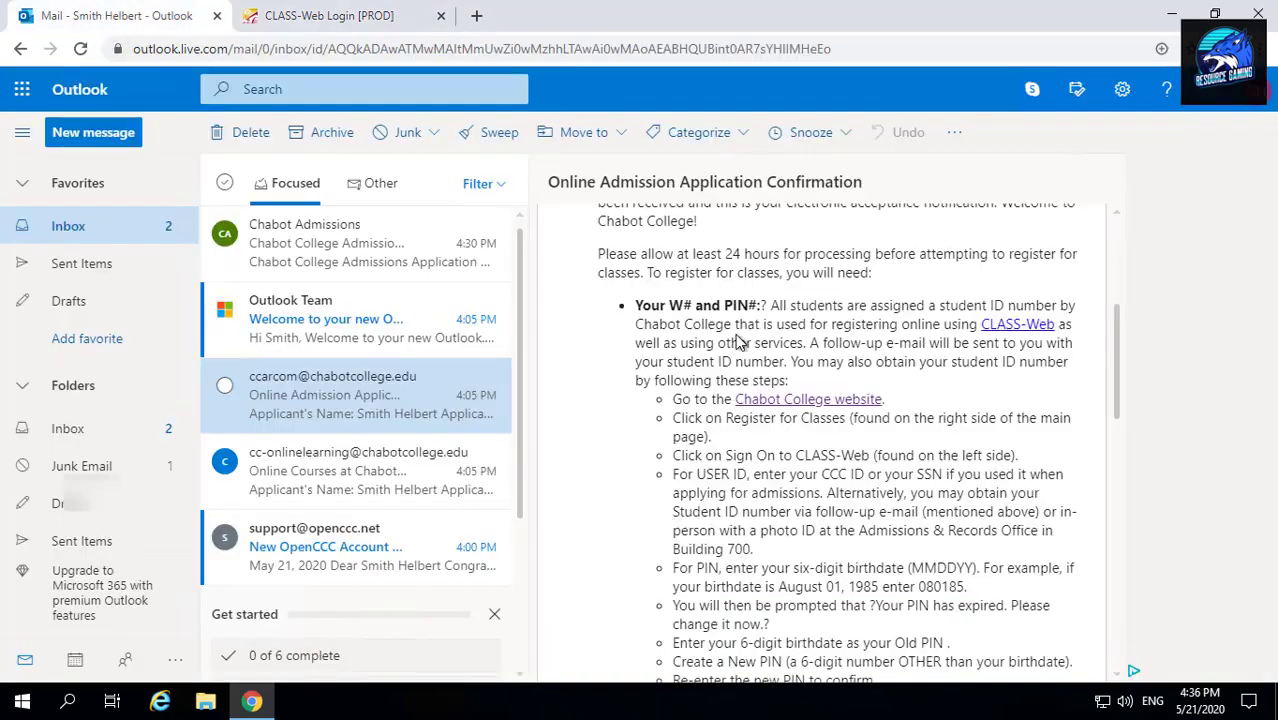
pyautogui.scroll(-3, 840, 370)
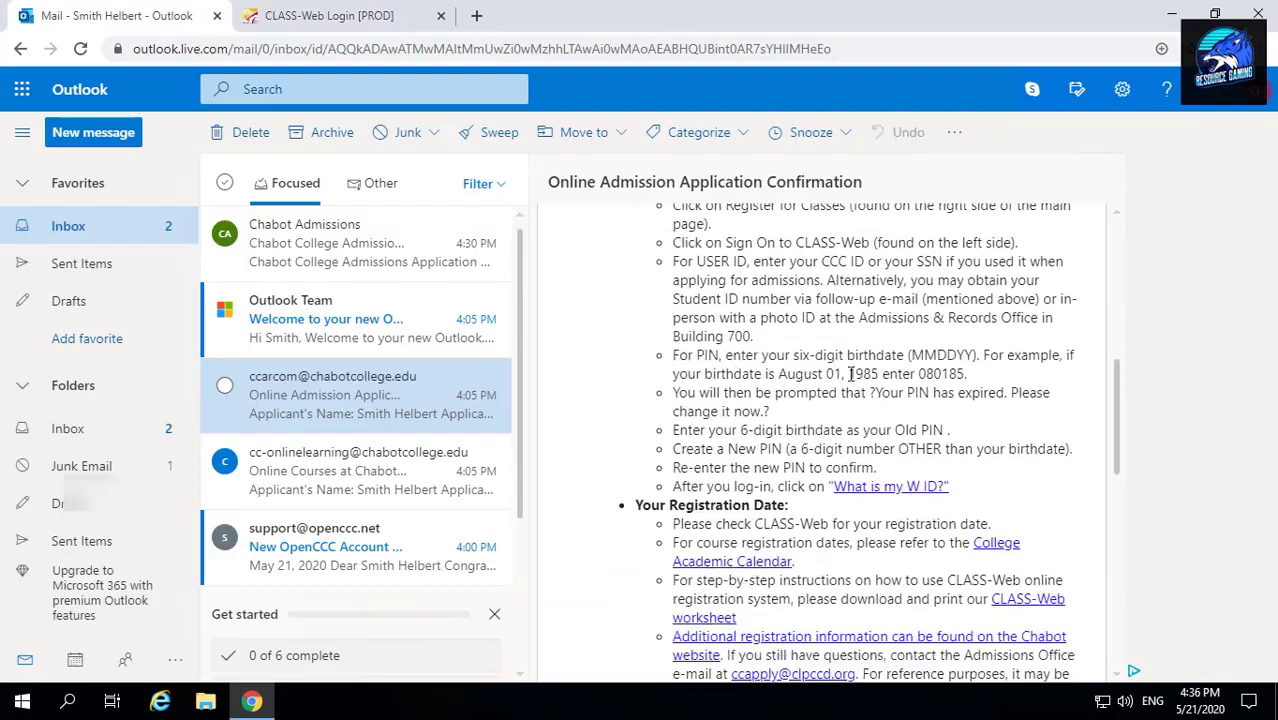
pyautogui.scroll(3, 937, 371)
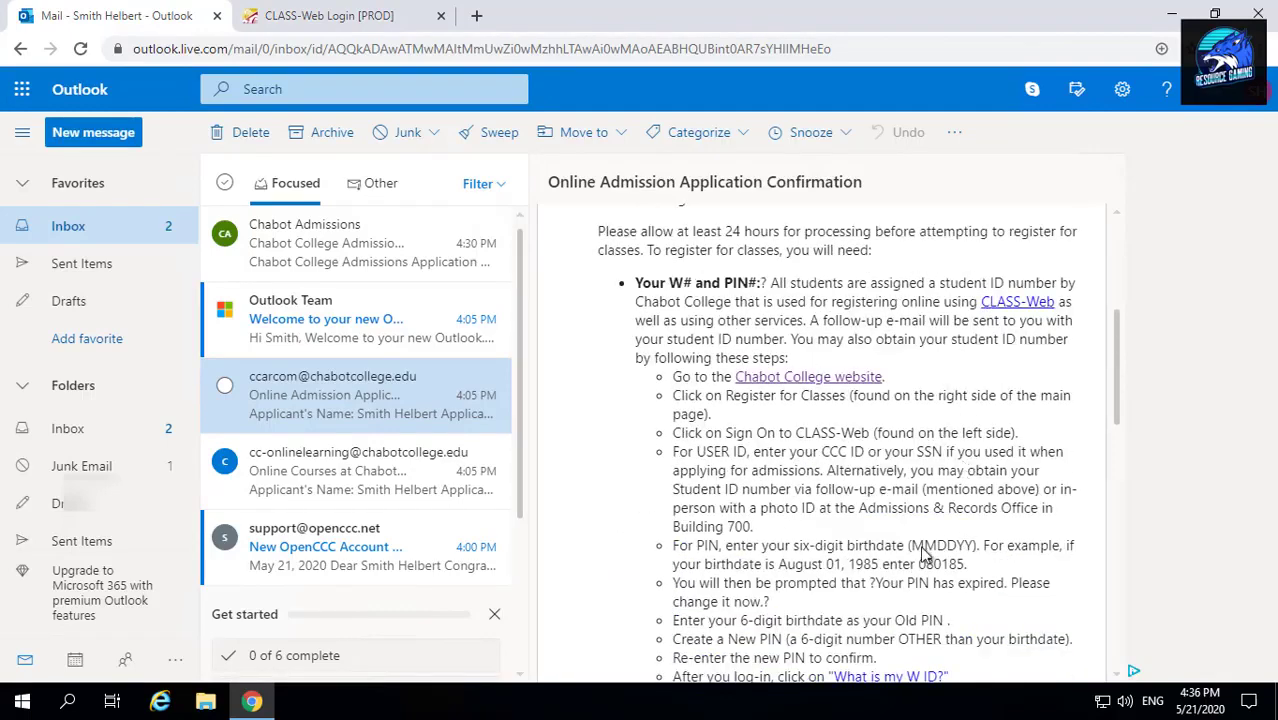
pyautogui.doubleClick(922, 548)
pyautogui.click(922, 548)
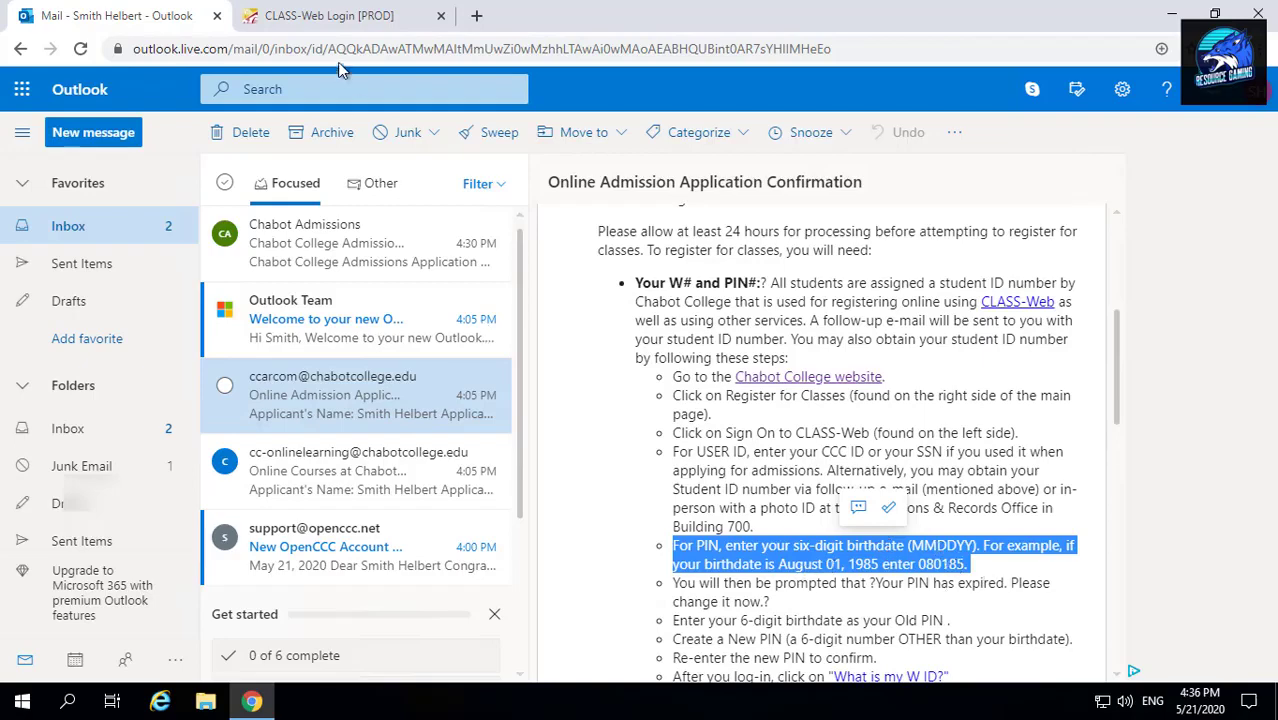
# Log in to CLASS-Web with ID and PIN, then change the PIN by entering the old and new PIN
pyautogui.click(304, 26)
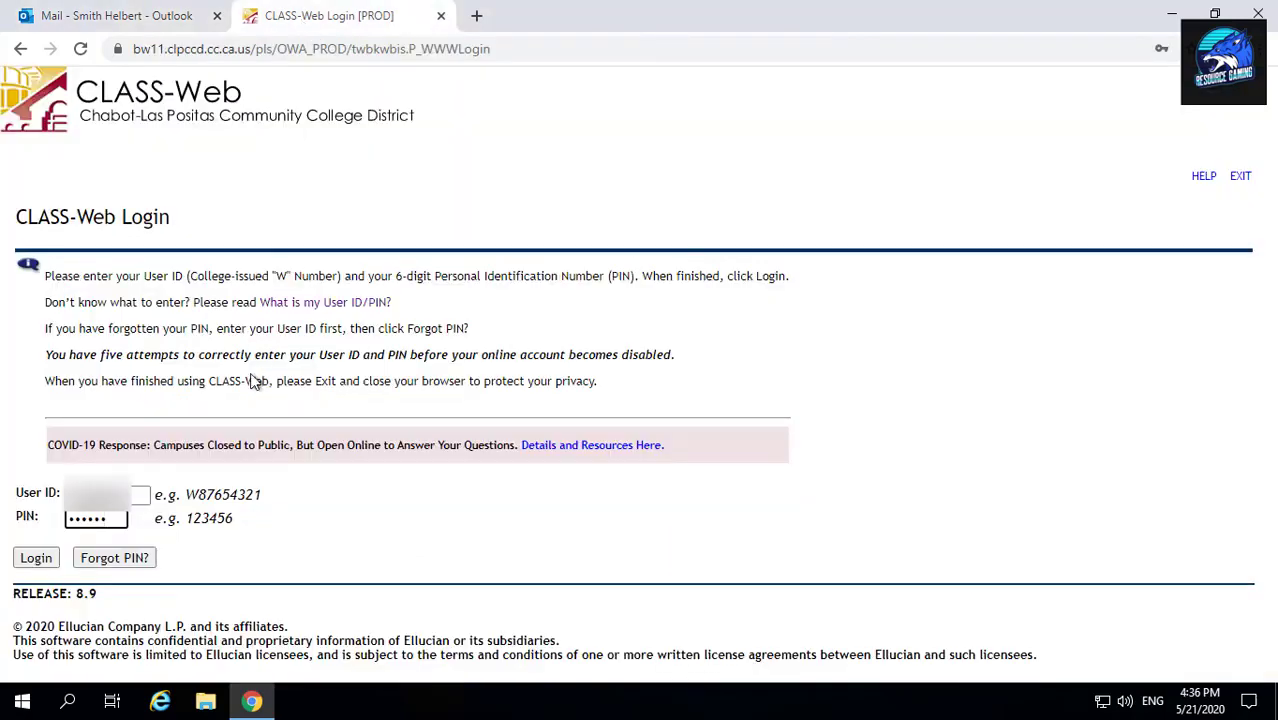
pyautogui.click(50, 560)
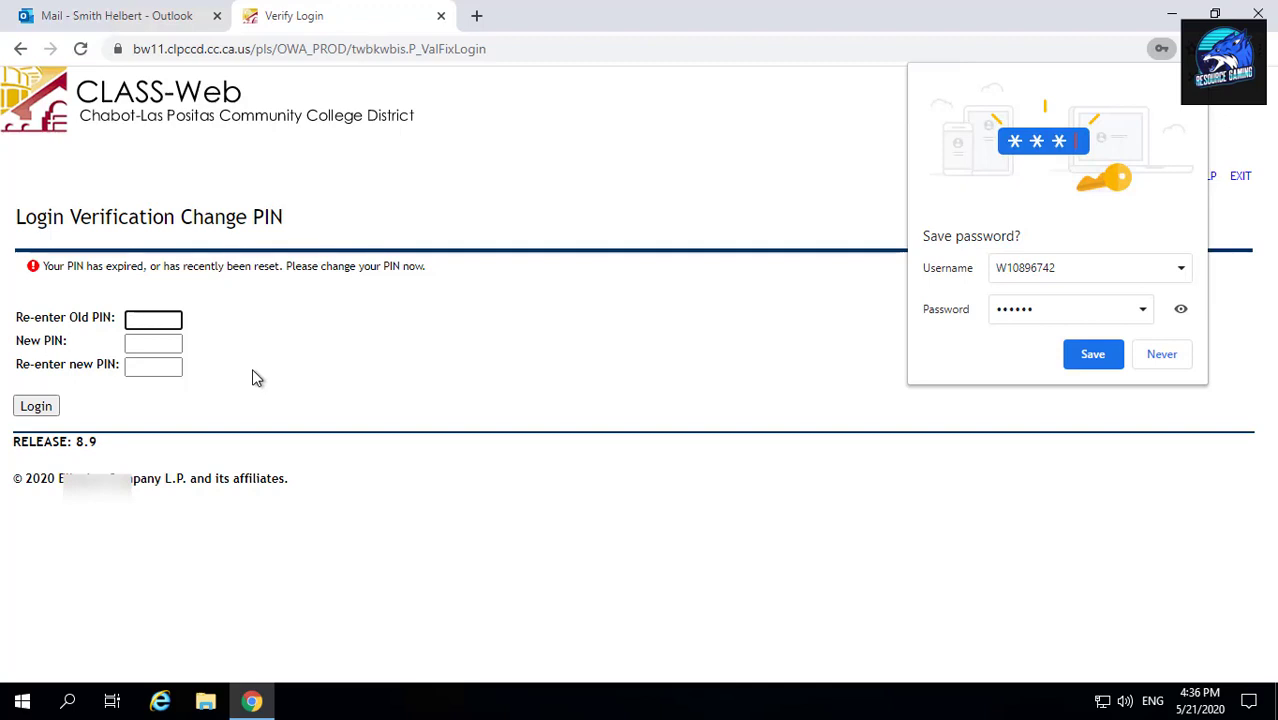
pyautogui.click(1162, 355)
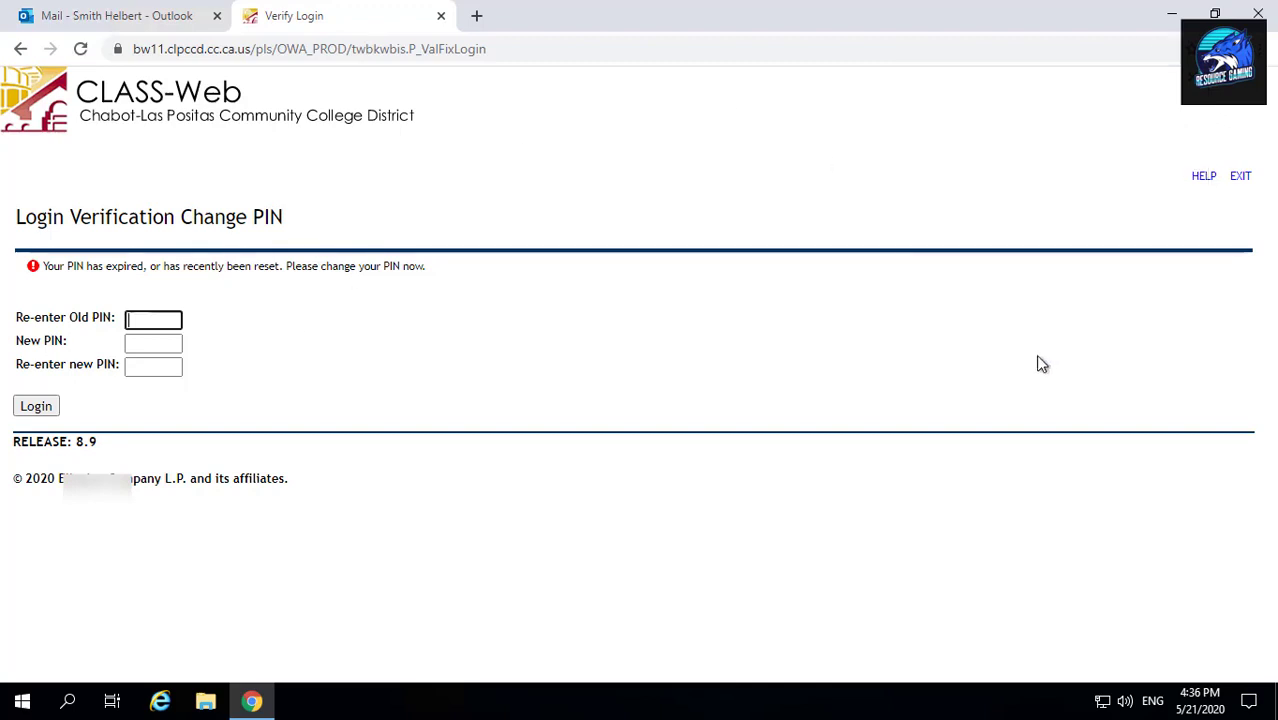
pyautogui.click(172, 342)
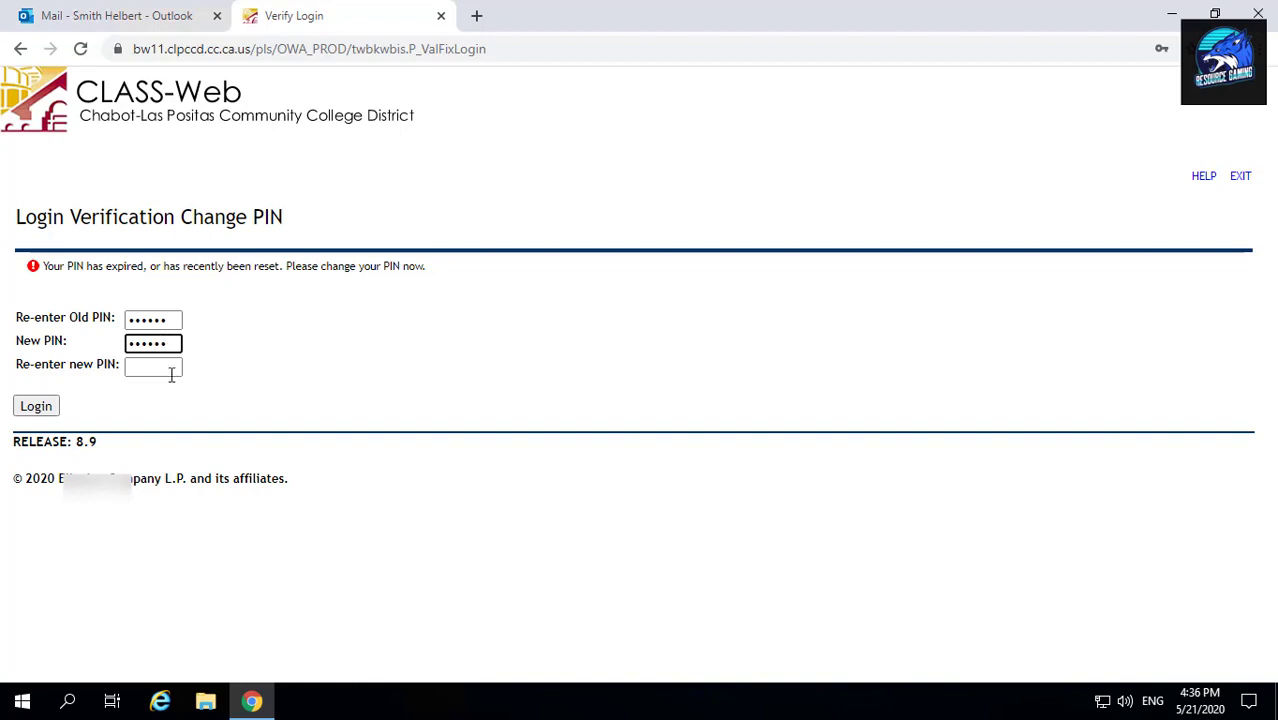
pyautogui.click(171, 372)
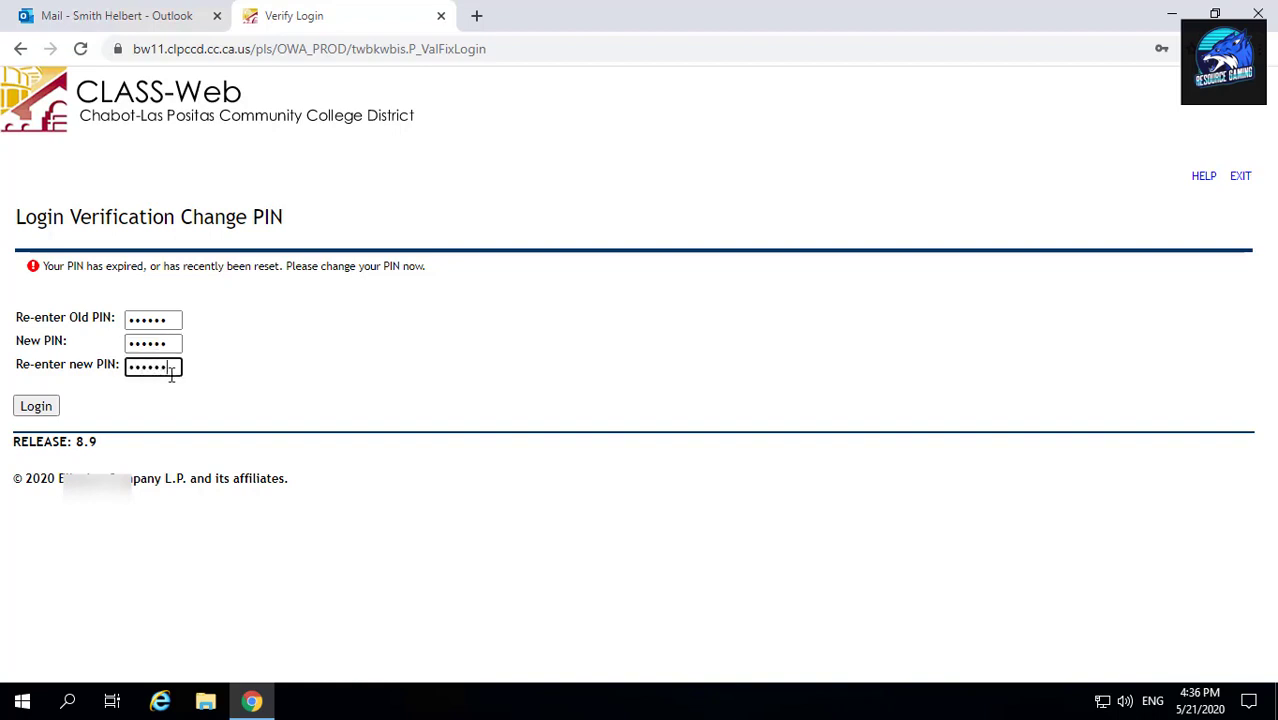
pyautogui.click(39, 411)
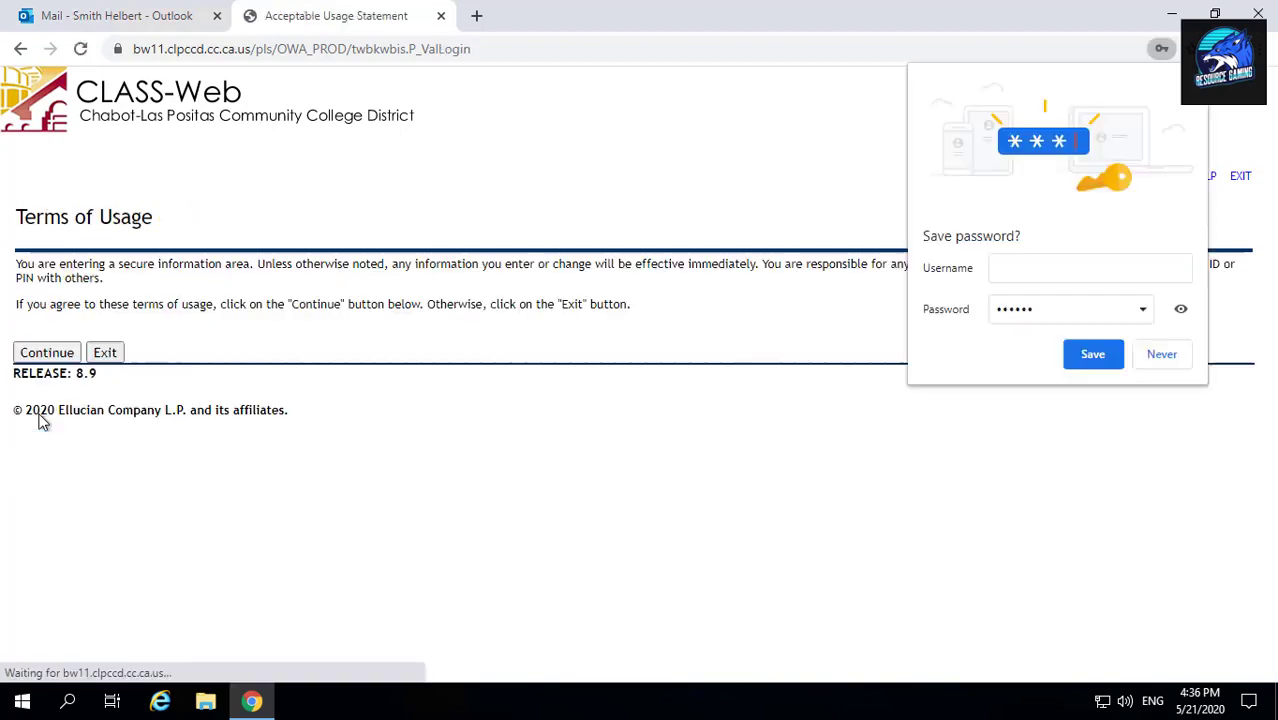
# Accept the terms of usage, confirm the PIN, and save the father's middle name security question with an answer
pyautogui.click(1162, 355)
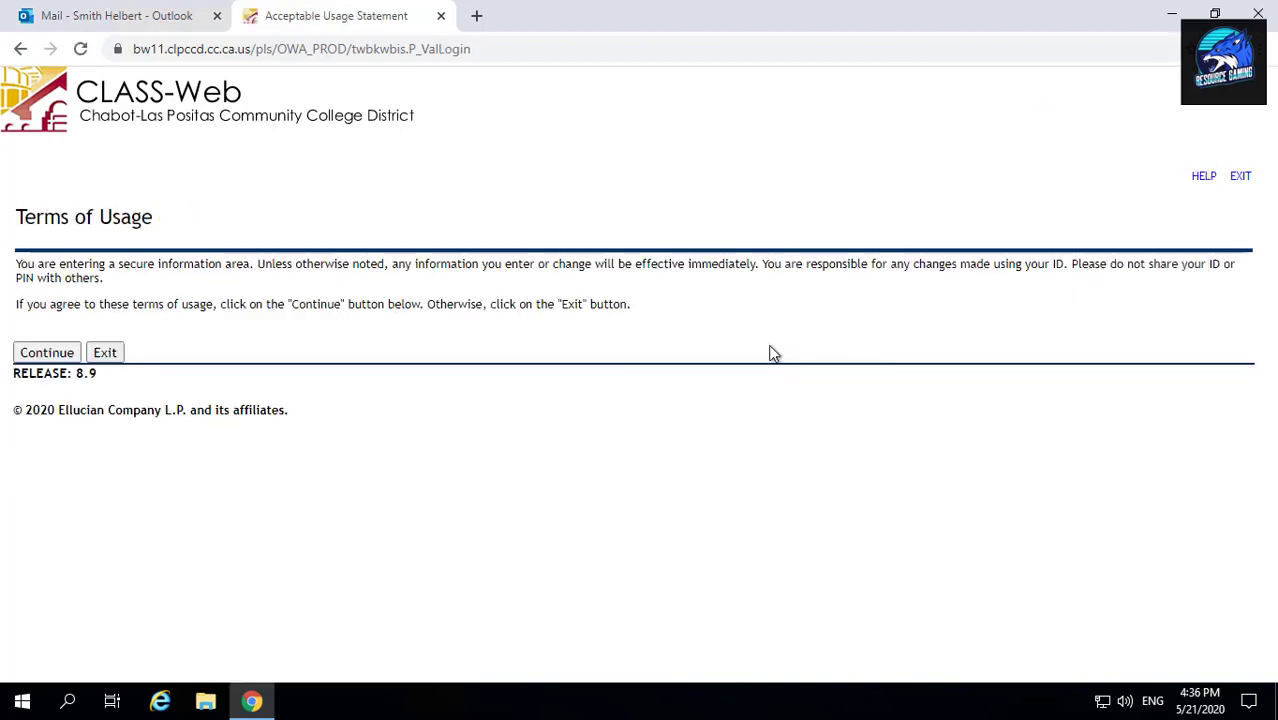
pyautogui.click(41, 360)
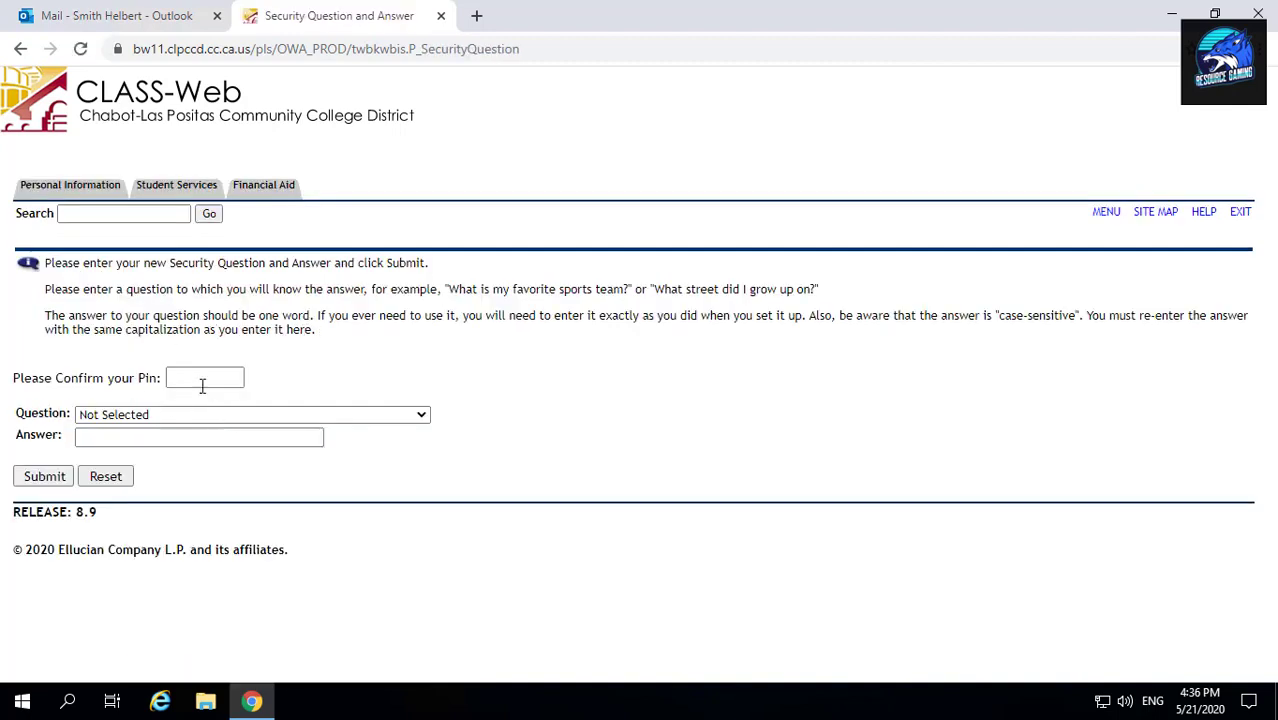
pyautogui.click(205, 372)
pyautogui.write('••')
pyautogui.click(217, 415)
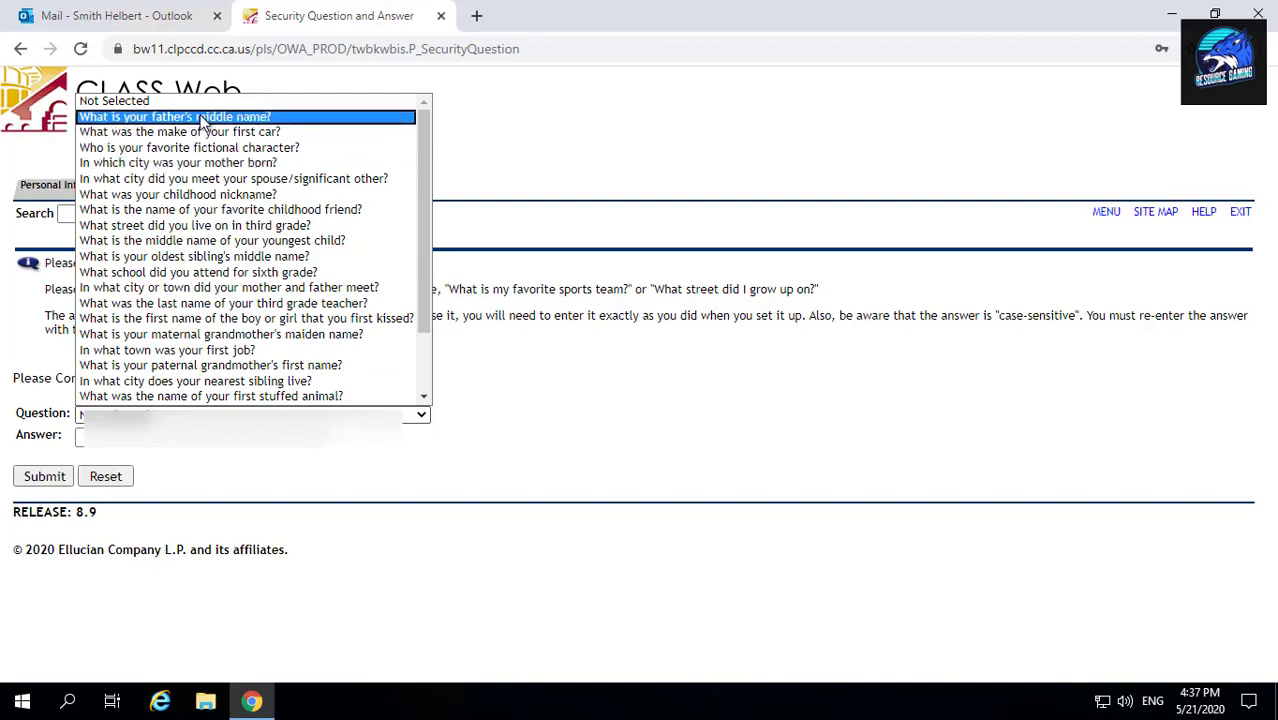
pyautogui.click(280, 352)
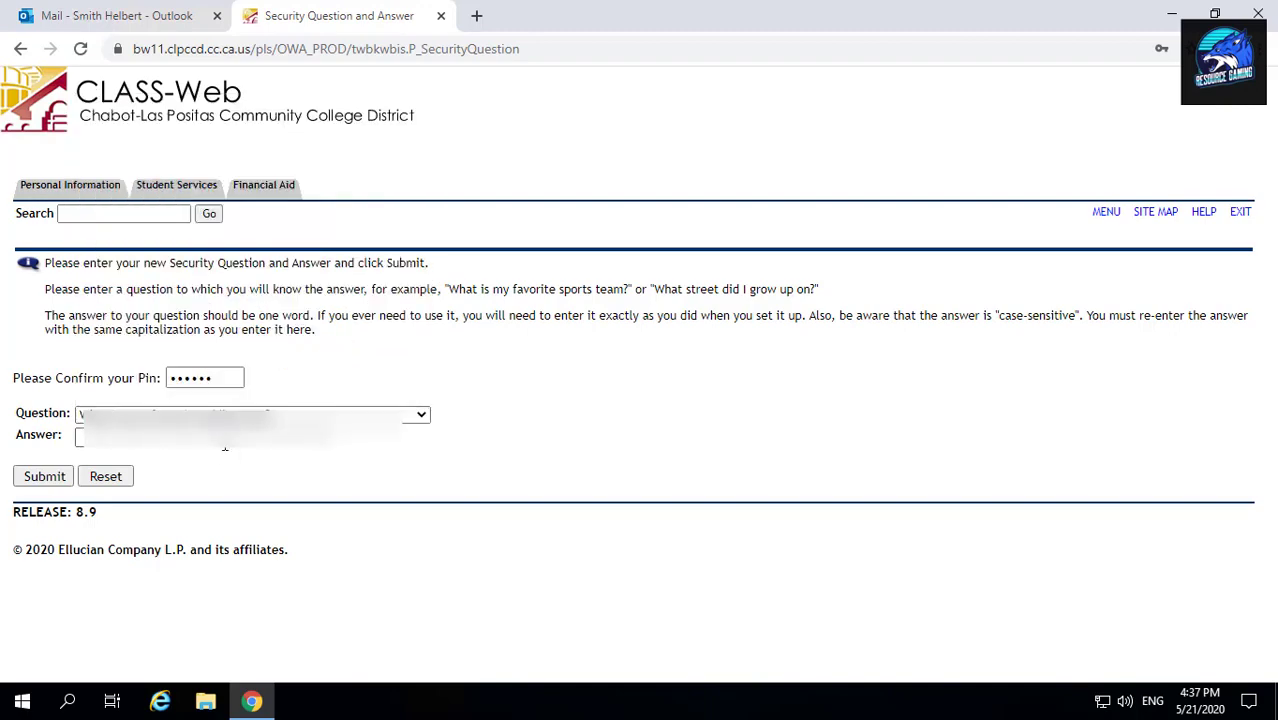
pyautogui.click(224, 443)
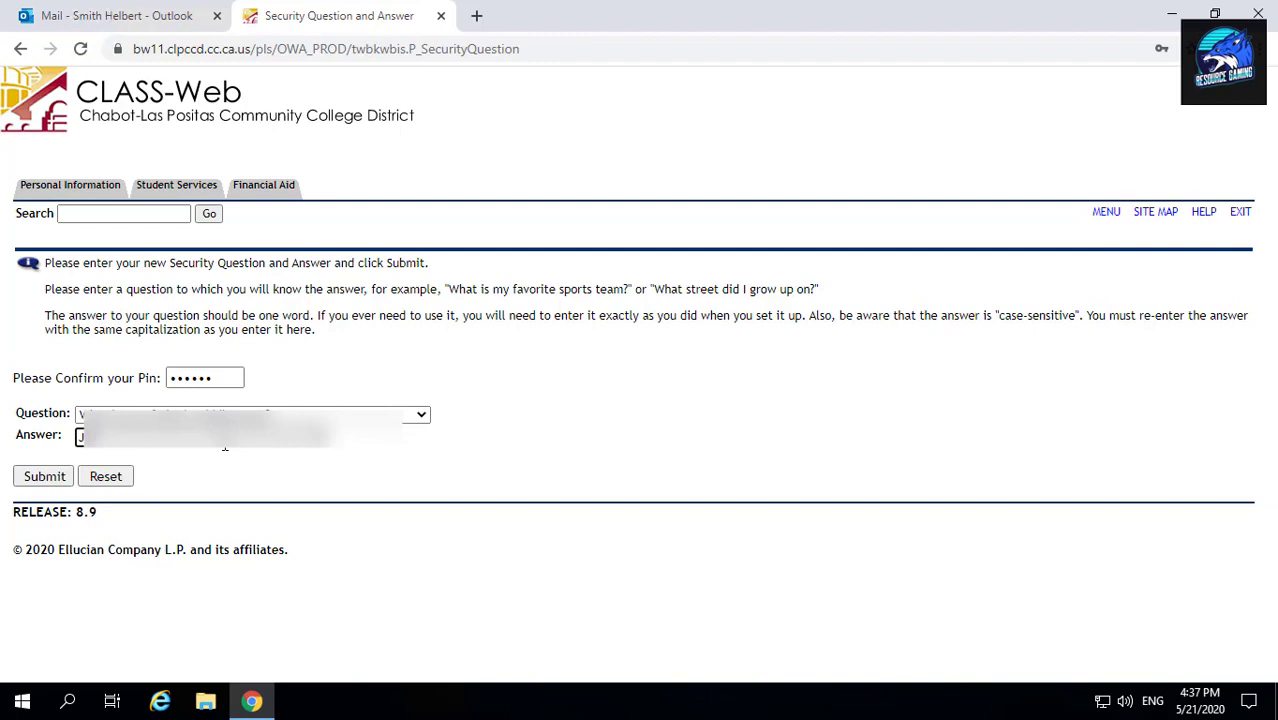
pyautogui.click(44, 476)
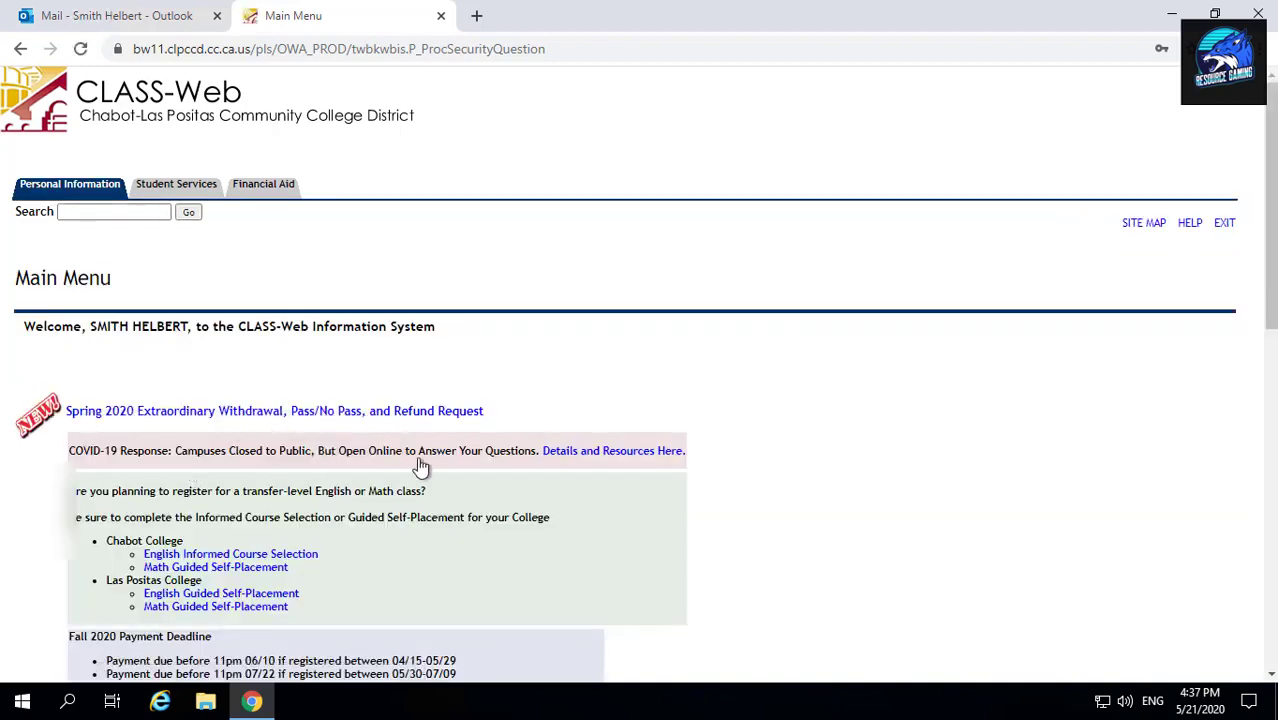
# Scroll the Main Menu to 'What is my email address?' and open the View E-mail Address(es) page
pyautogui.scroll(-2, 420, 465)
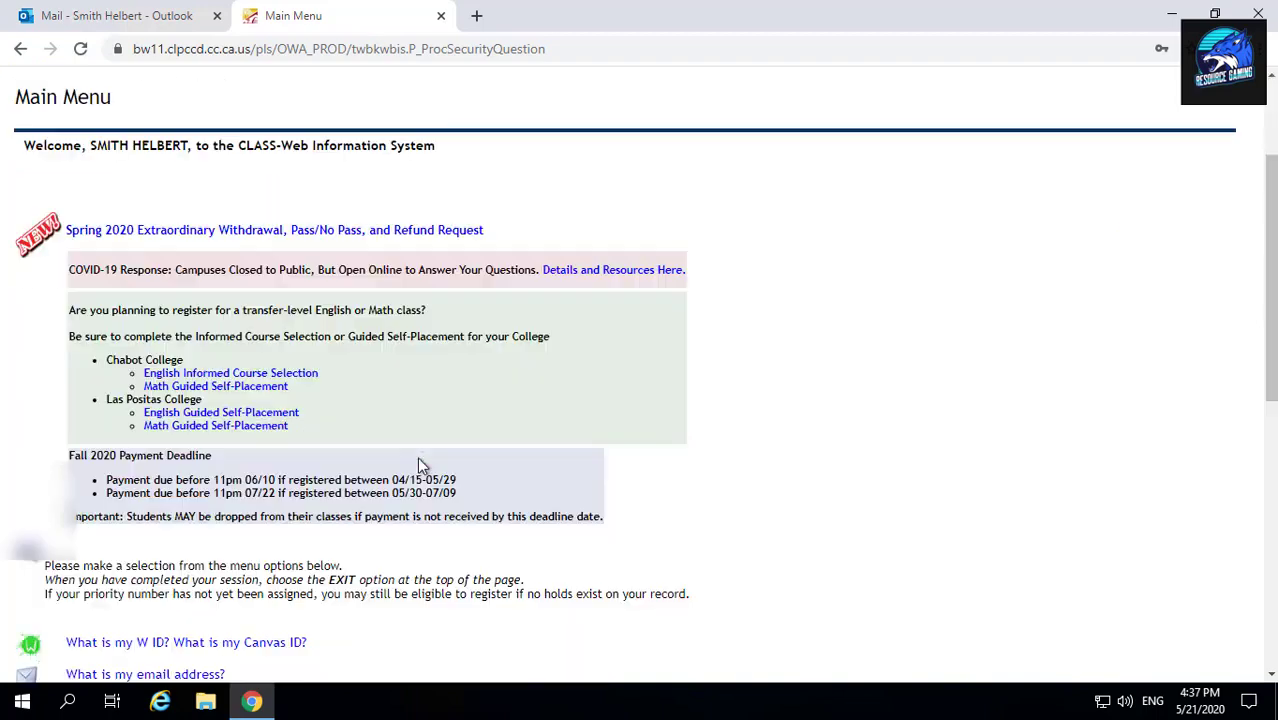
pyautogui.scroll(-1, 420, 465)
pyautogui.scroll(-2, 420, 465)
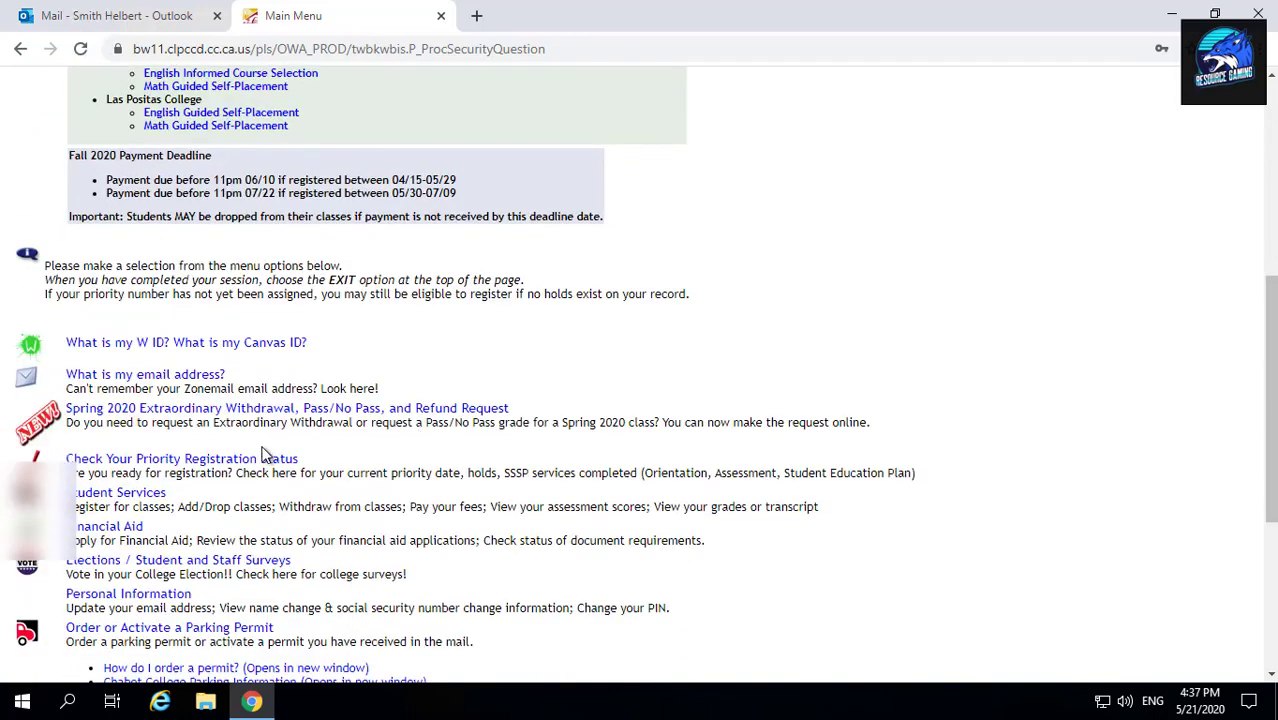
pyautogui.click(186, 376)
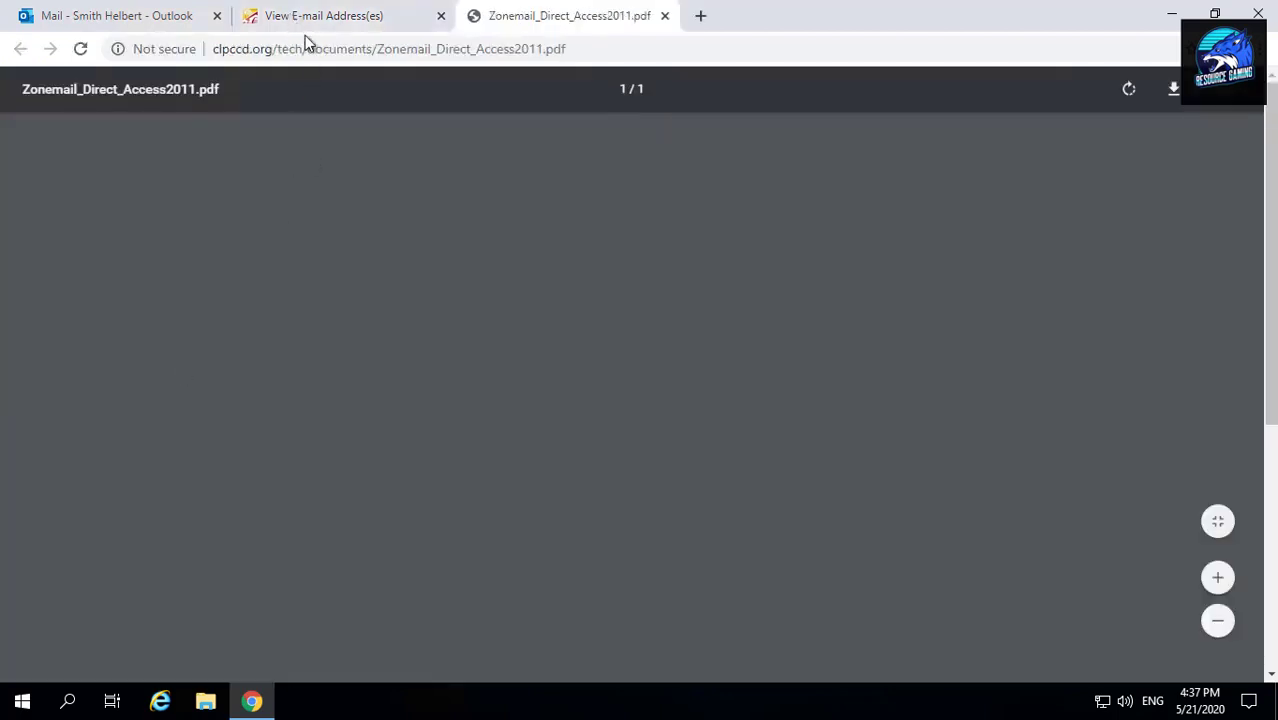
pyautogui.click(301, 22)
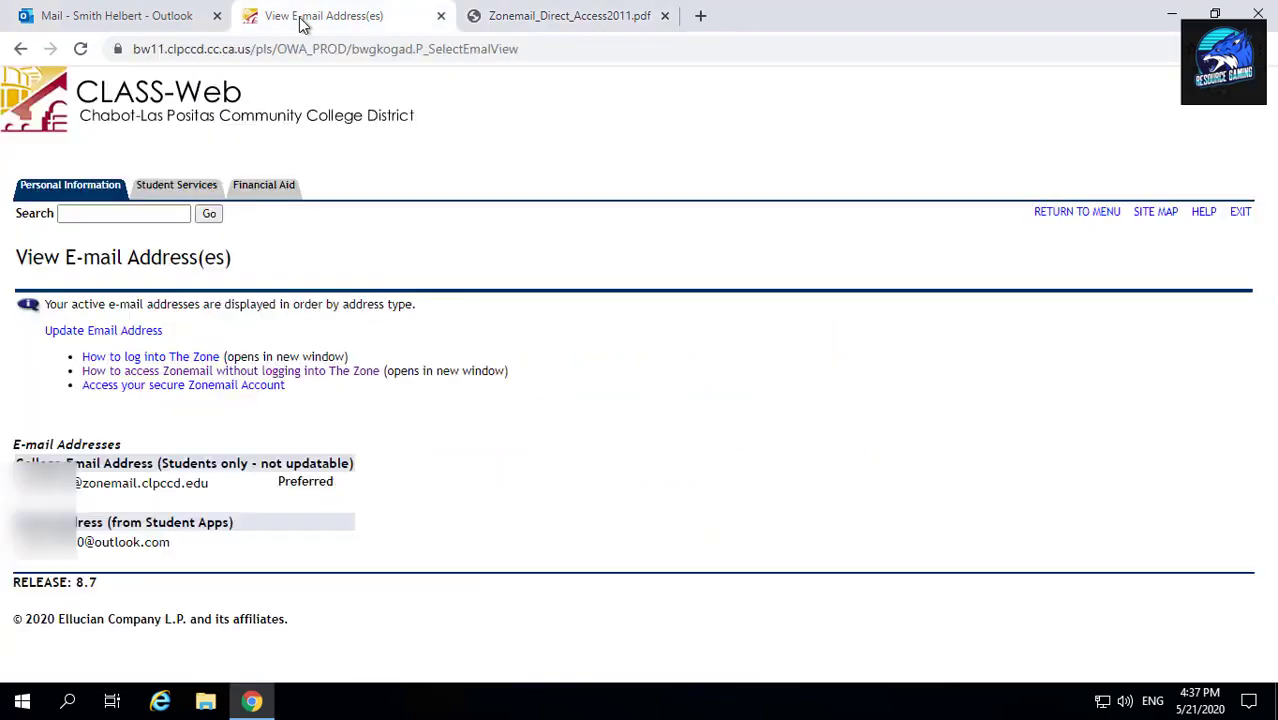
# Open the Zonemail sign-in page and copy the zonemail username from the CLASS-Web address list
pyautogui.click(191, 389)
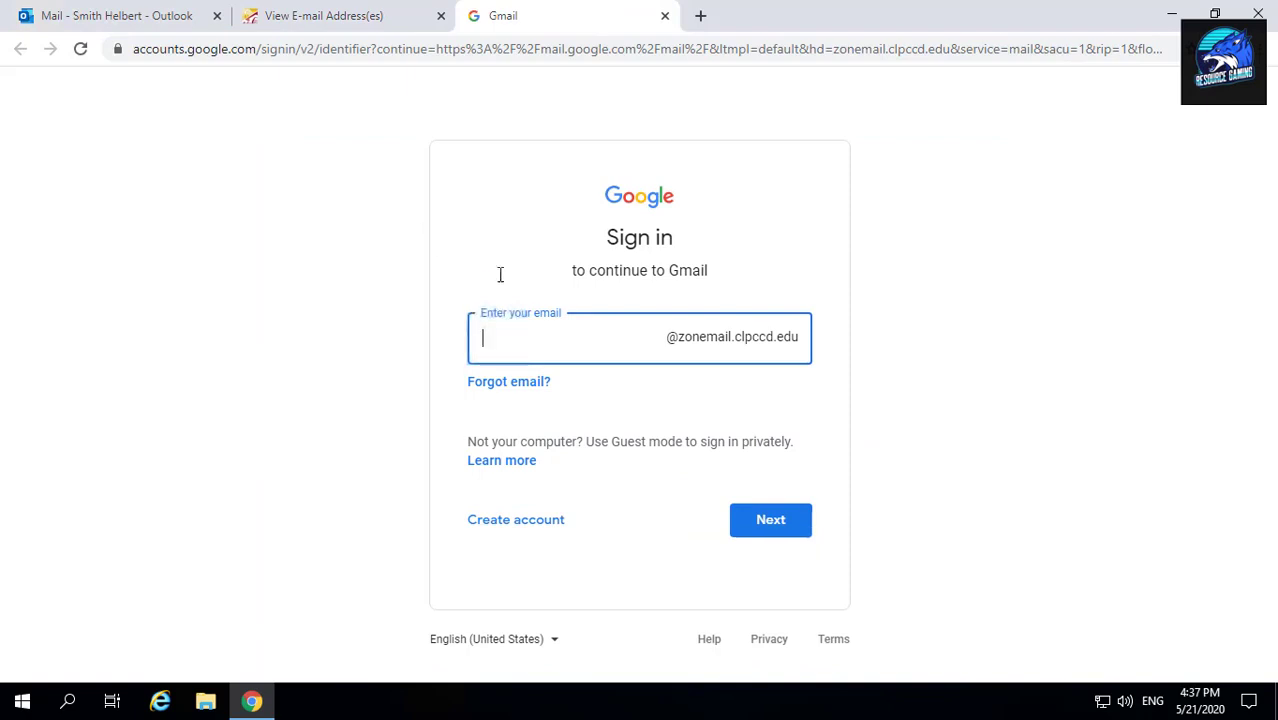
pyautogui.click(321, 14)
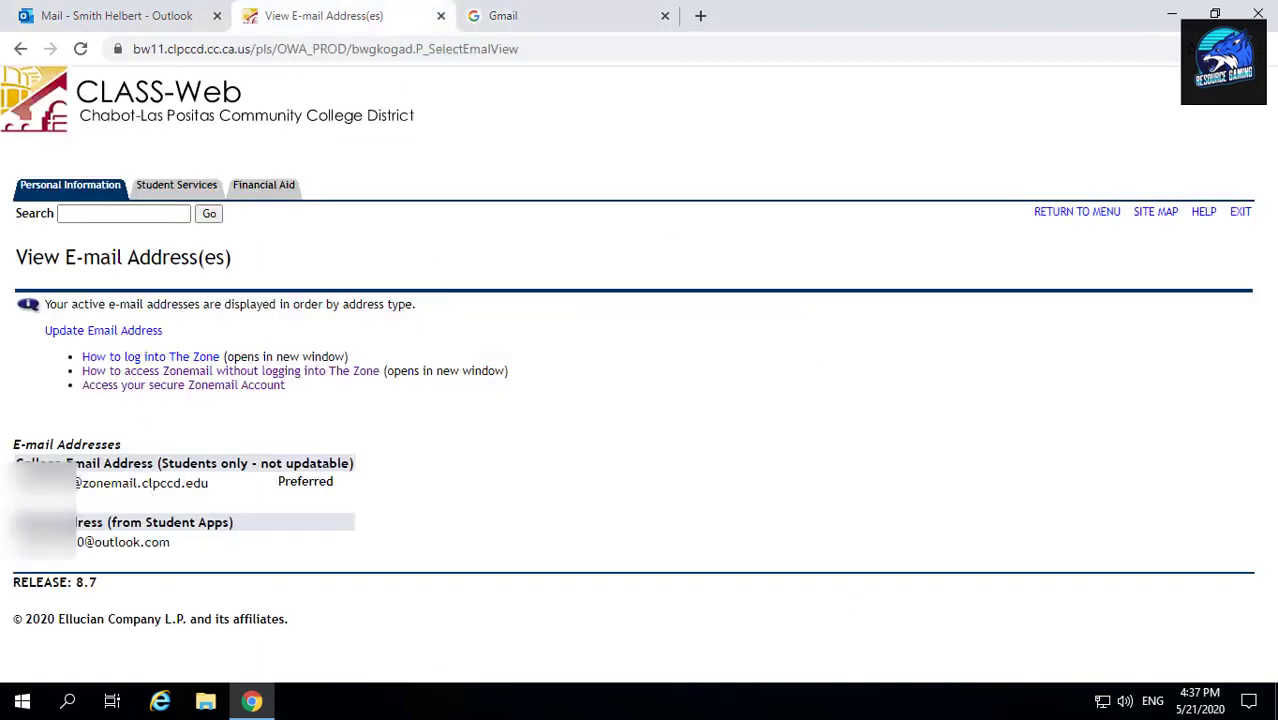
pyautogui.moveTo(12, 442); pyautogui.dragTo(40, 492)
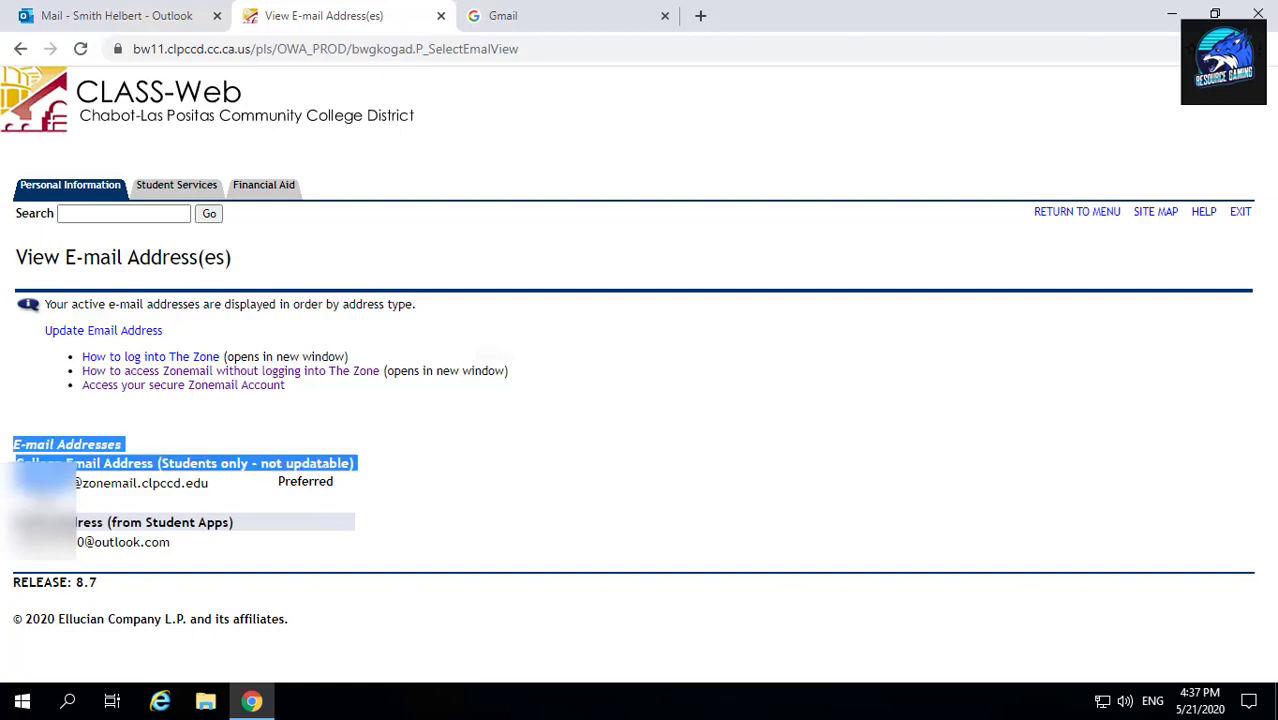
pyautogui.click(45, 500)
pyautogui.doubleClick(45, 483)
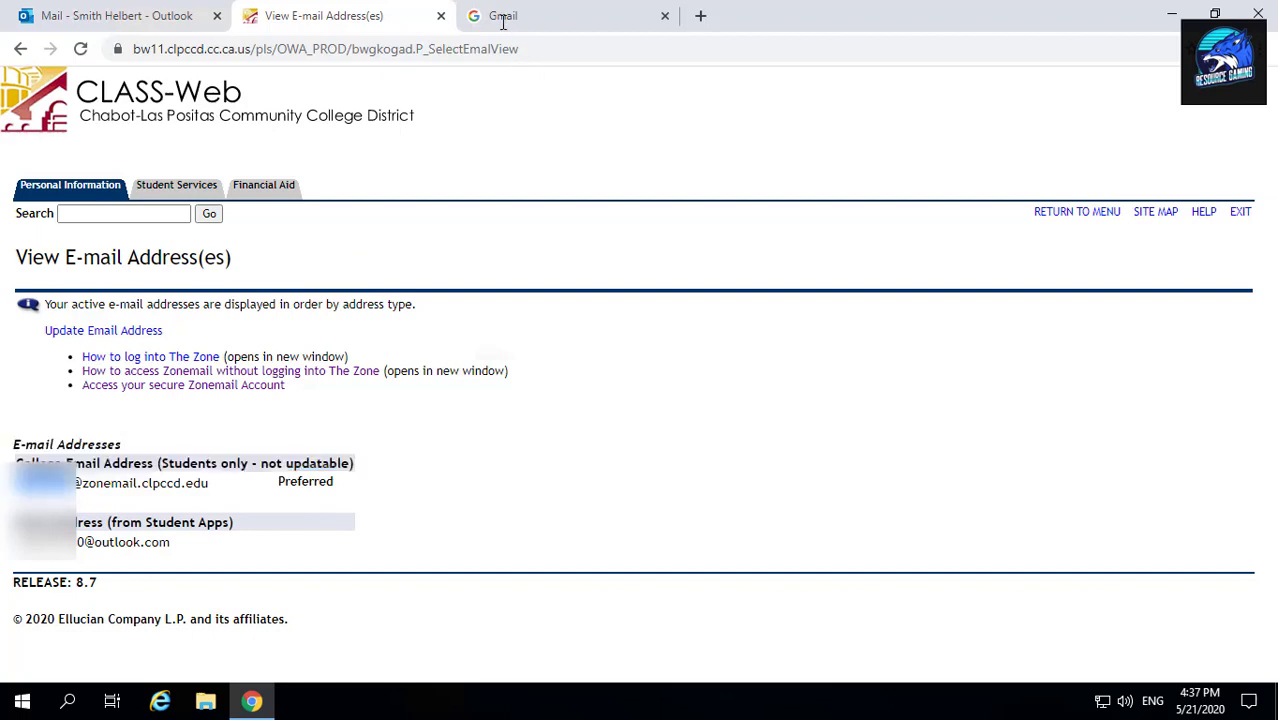
# Enter the copied username and the account password in Google sign-in to log in
pyautogui.hotkey('ctrl', 'Tab')
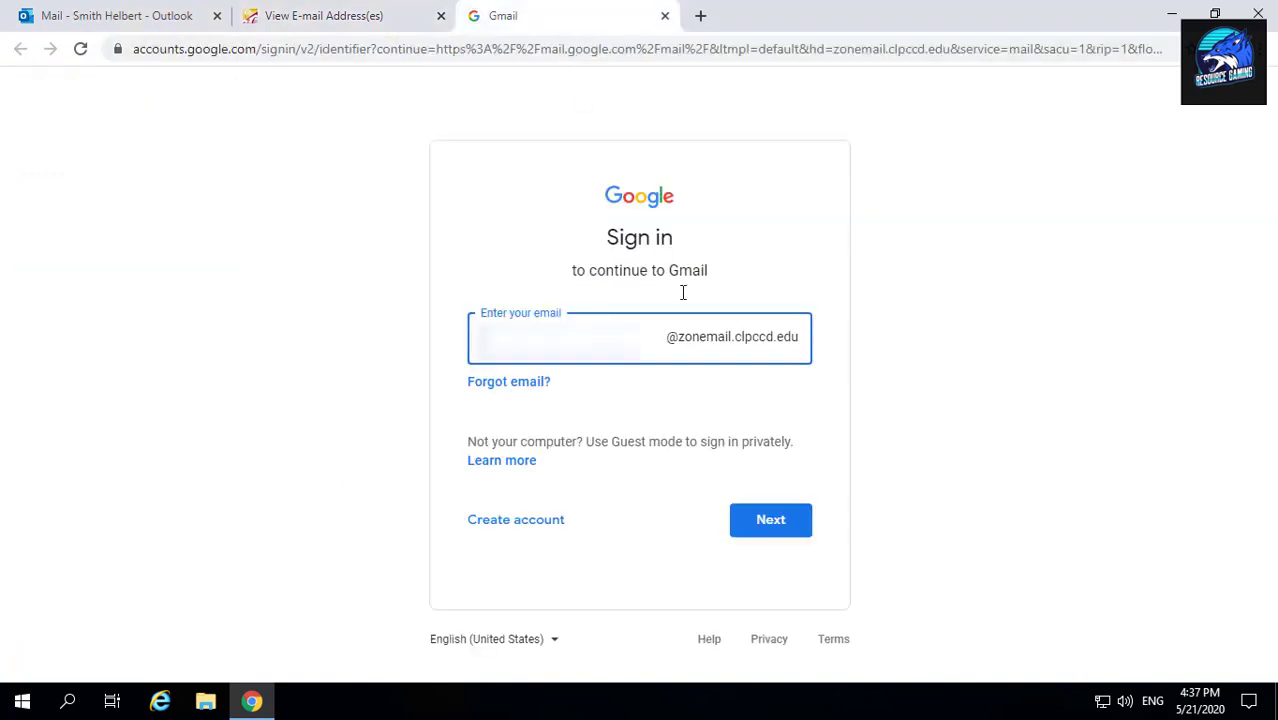
pyautogui.click(800, 522)
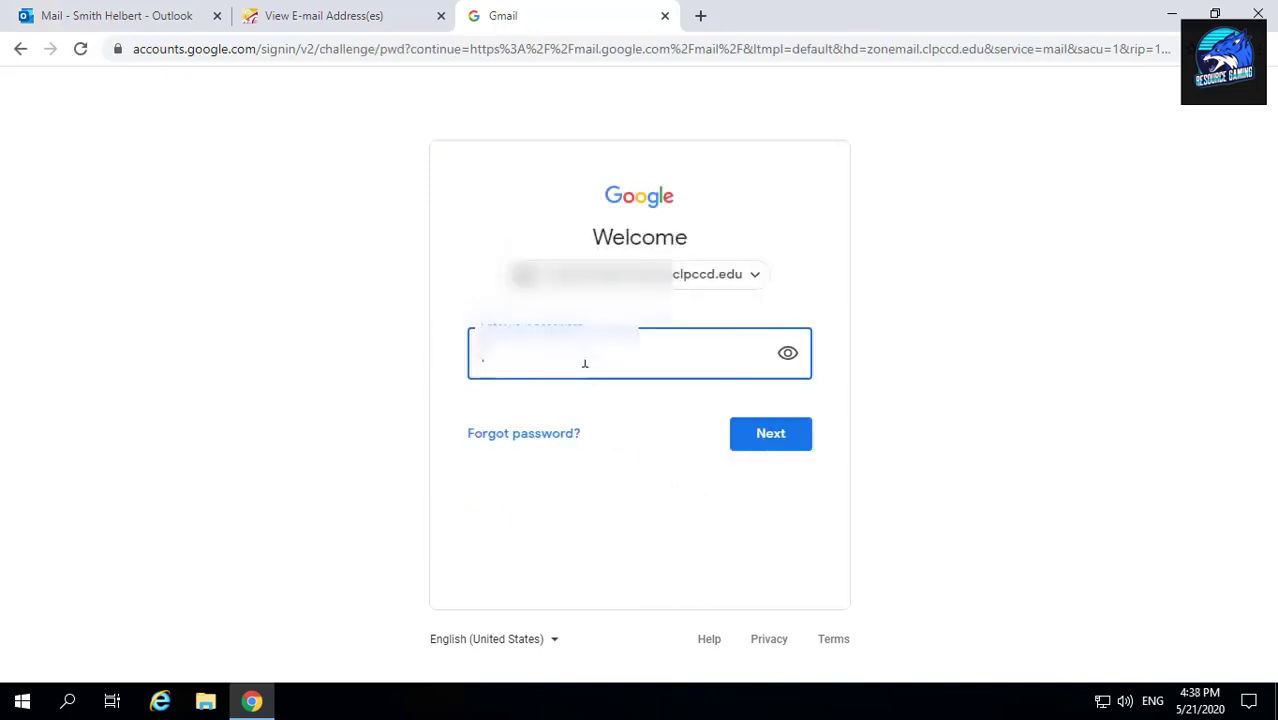
pyautogui.write('*')
pyautogui.write('*')
pyautogui.press('Return')
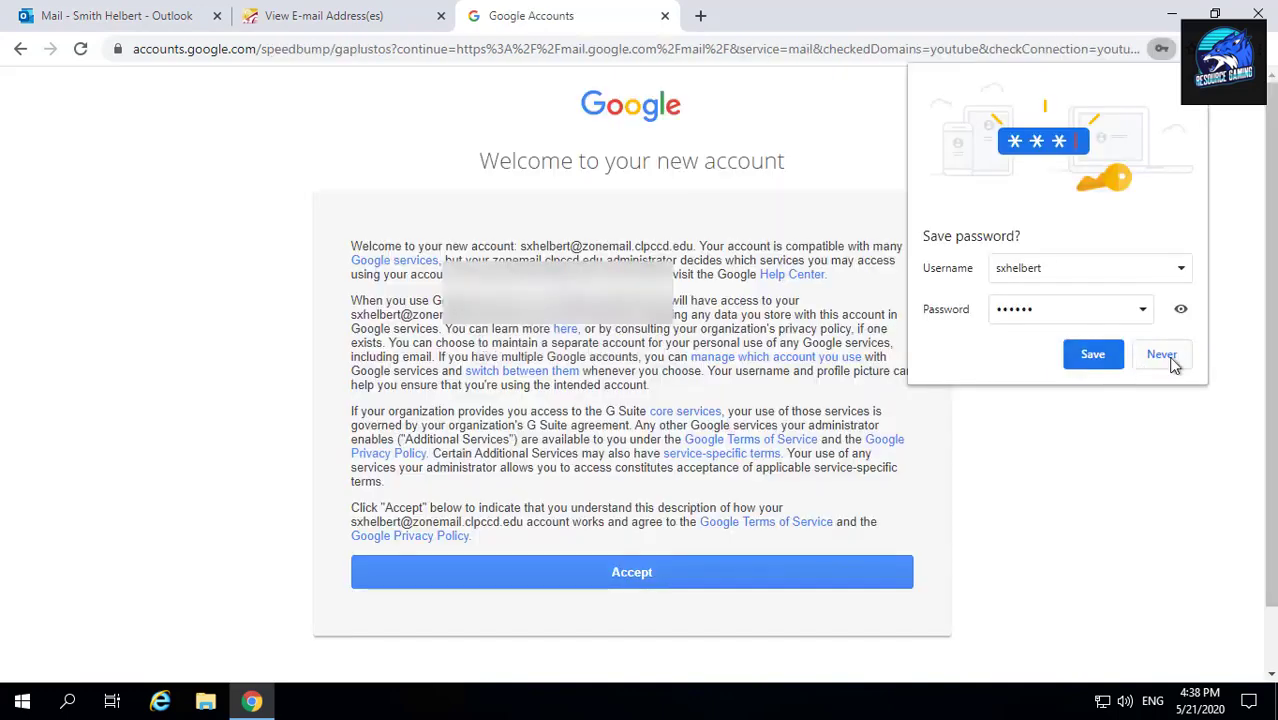
# Decline saving the password, accept the terms, confirm recovery options, and keep the Default inbox view
pyautogui.click(1166, 360)
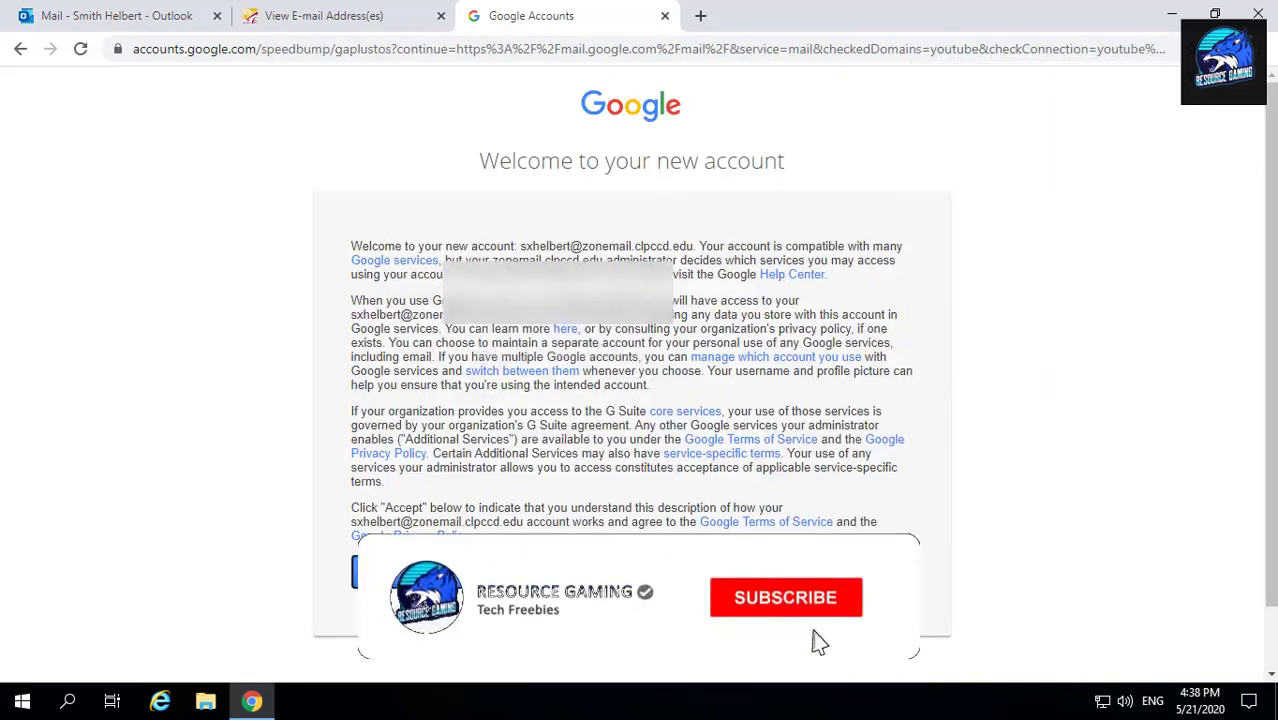
pyautogui.click(385, 572)
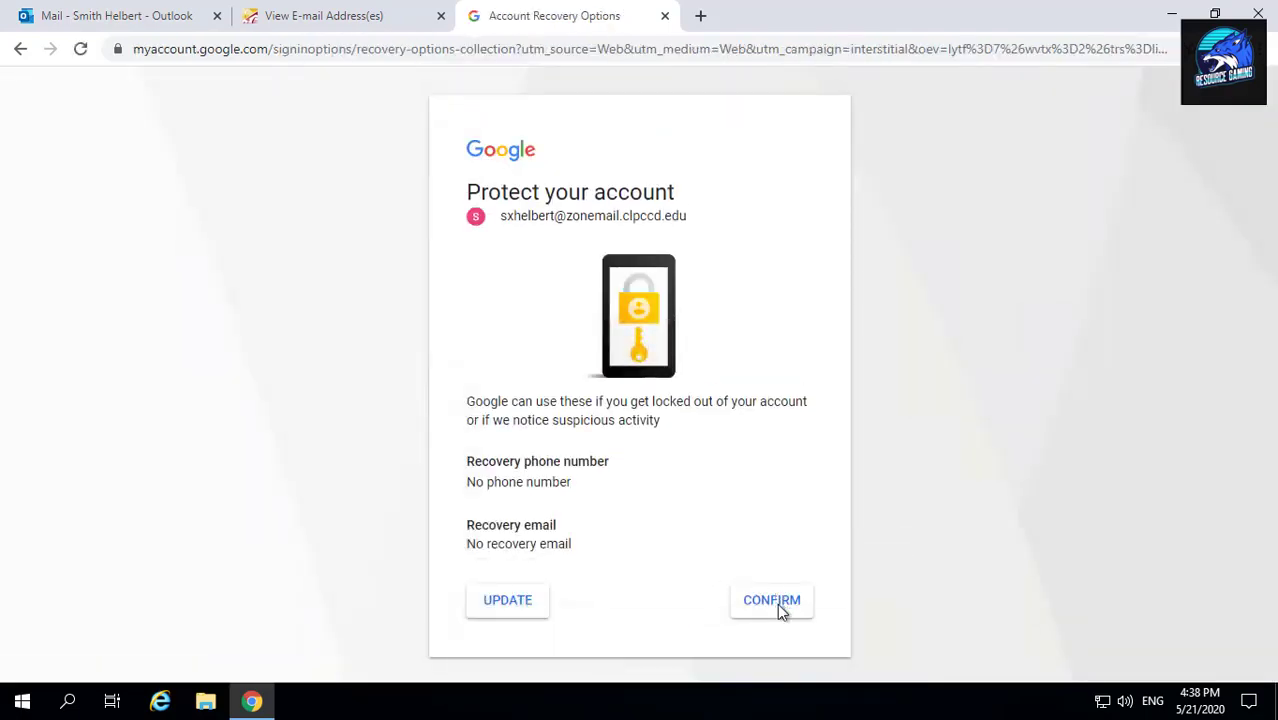
pyautogui.click(778, 604)
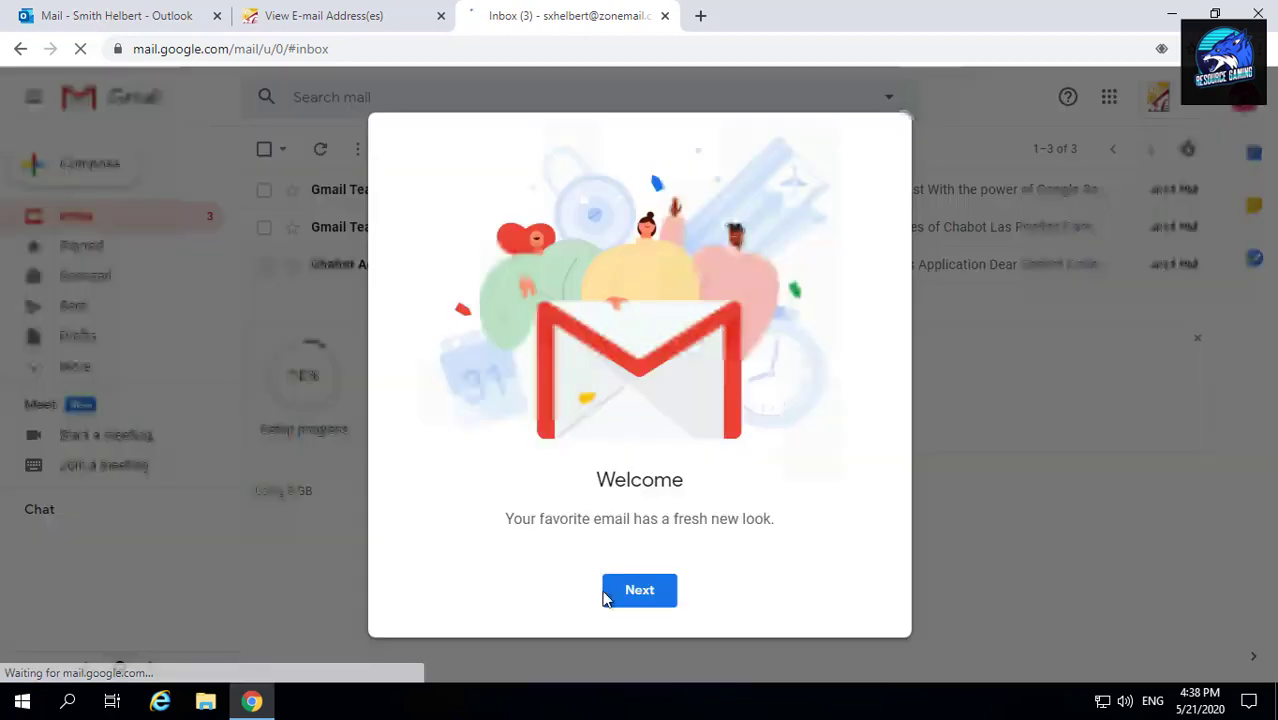
pyautogui.click(631, 597)
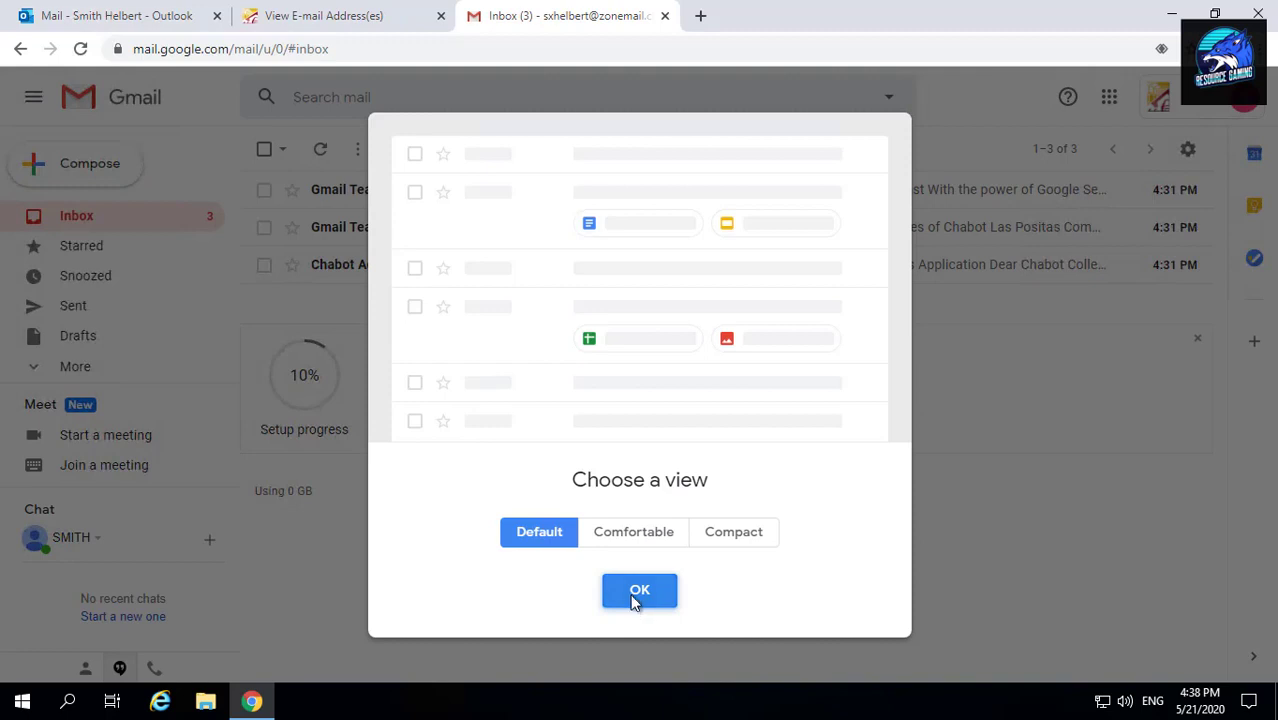
pyautogui.click(639, 591)
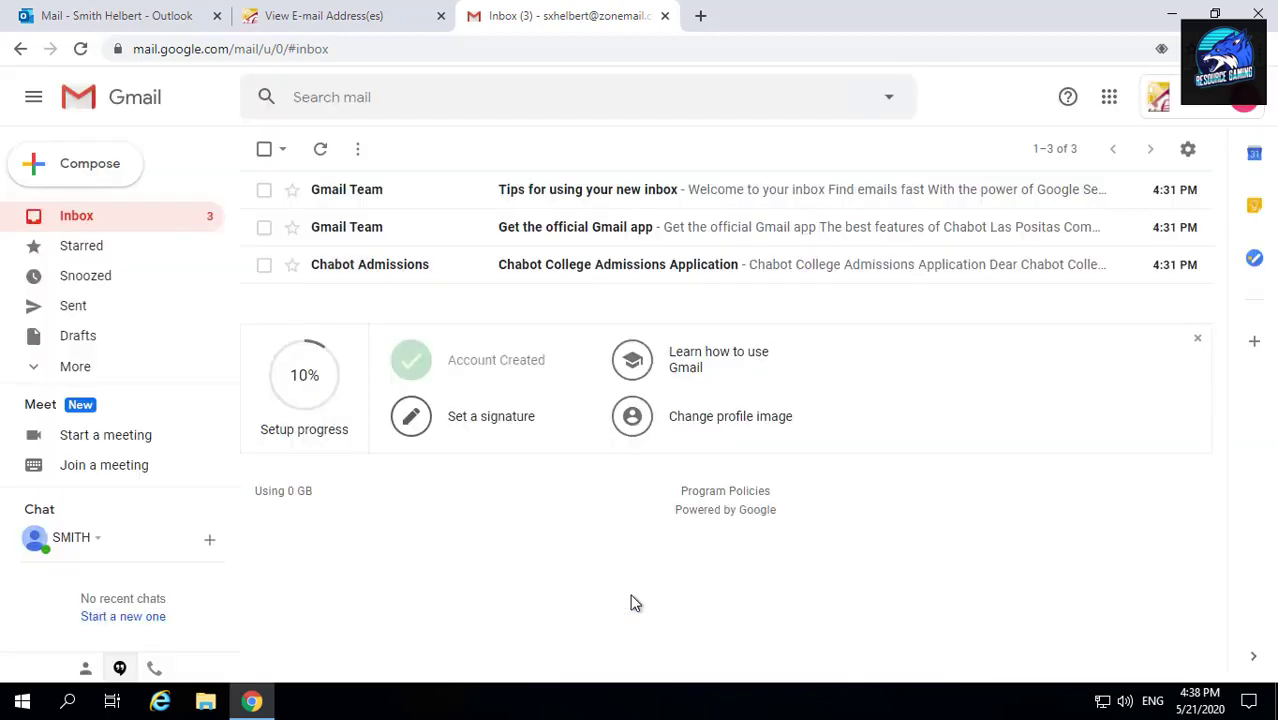
# Open Google Drive and view its storage details showing 0 GB used of unlimited storage
pyautogui.click(1110, 97)
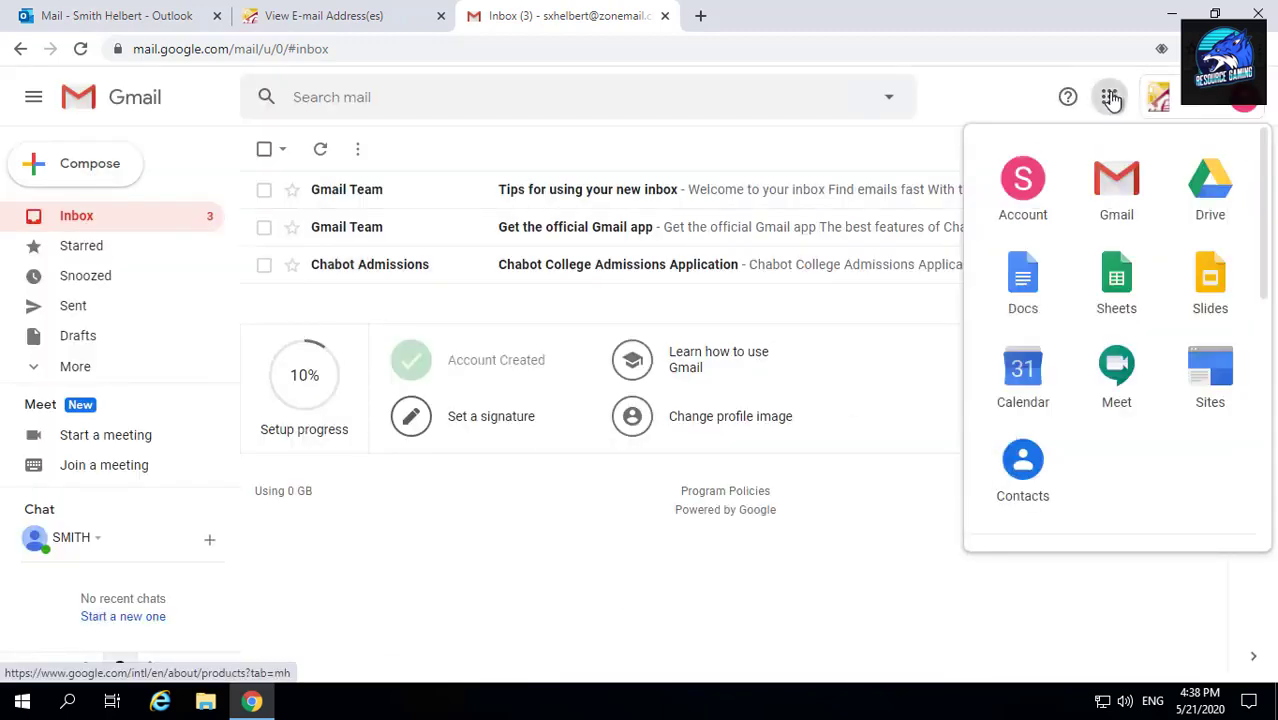
pyautogui.click(1120, 100)
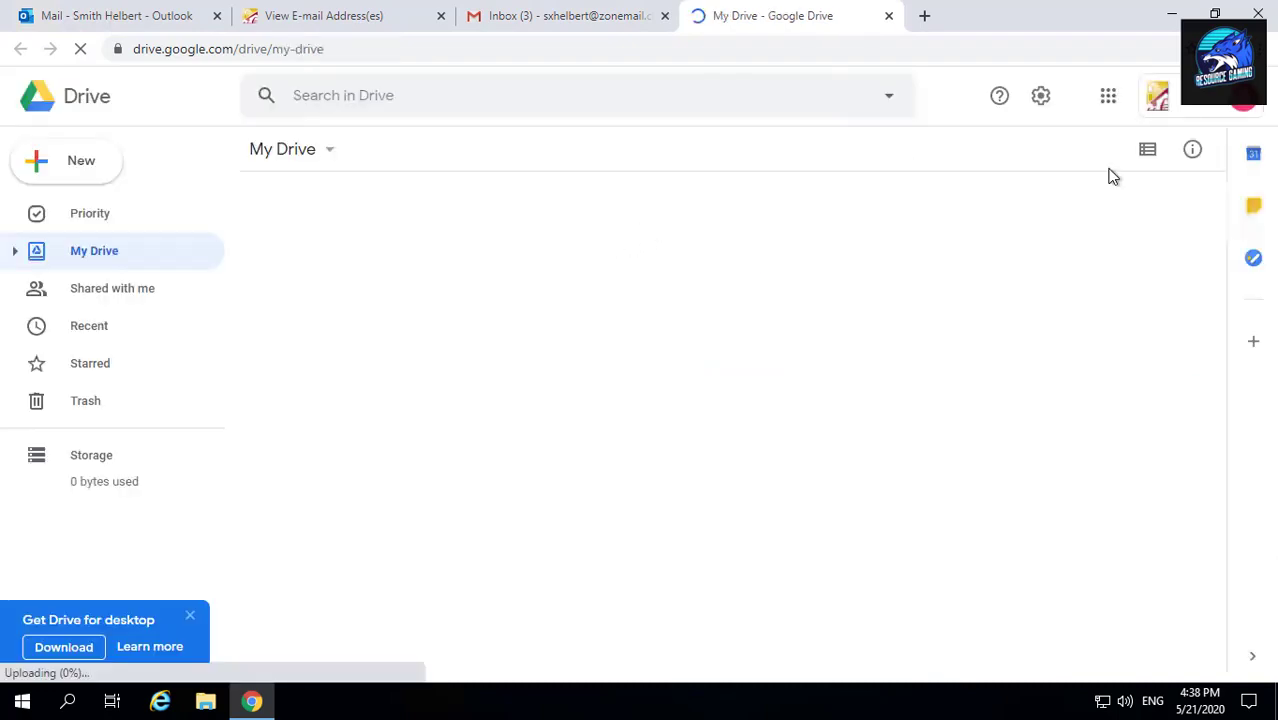
pyautogui.click(128, 474)
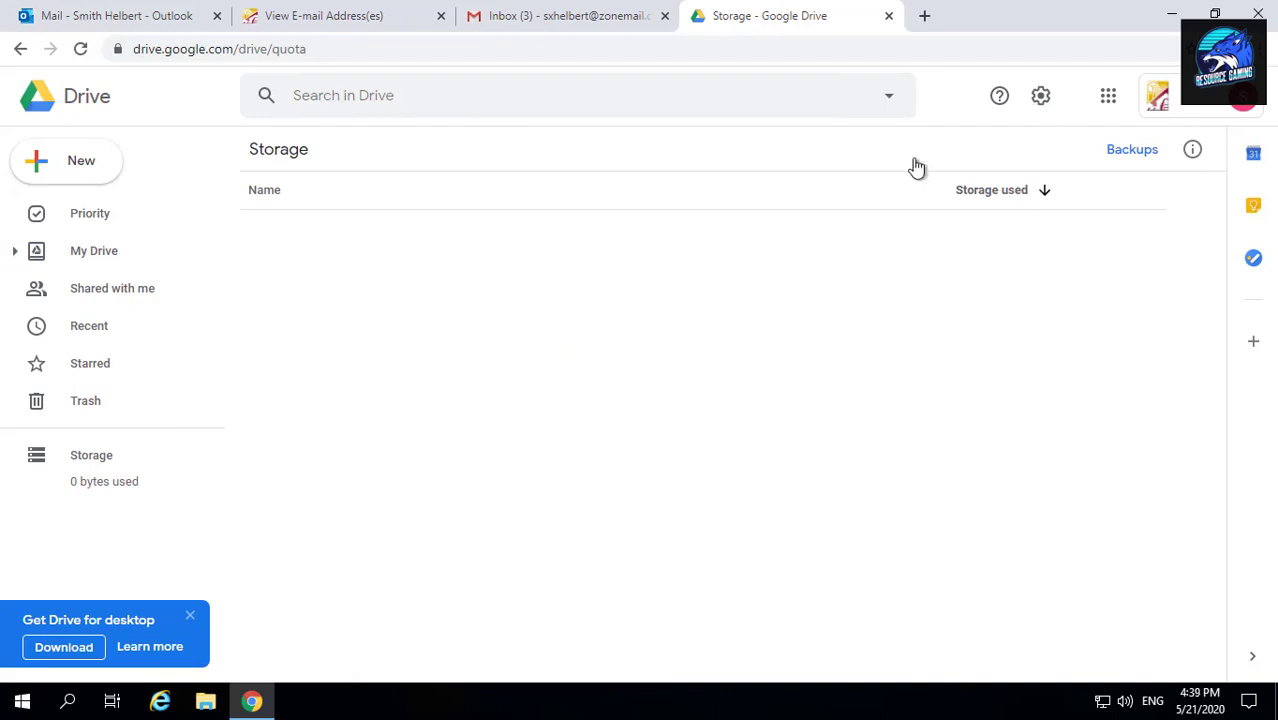
pyautogui.click(1039, 104)
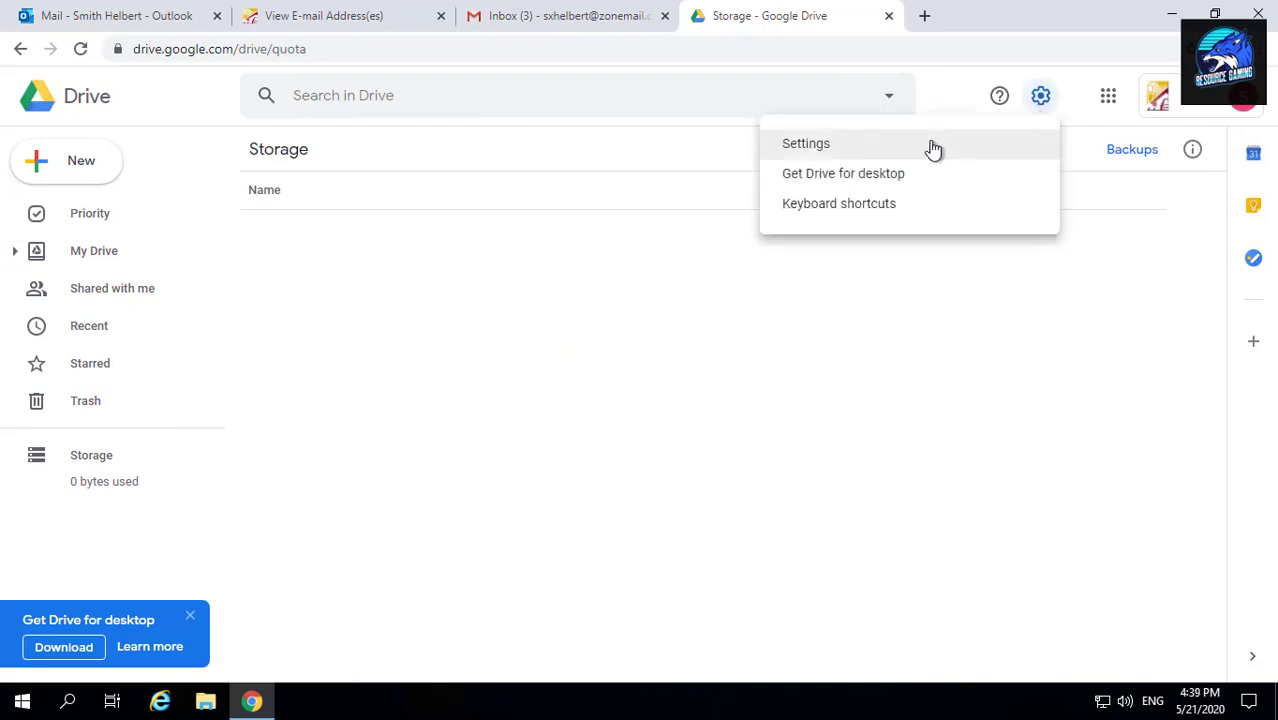
pyautogui.click(932, 146)
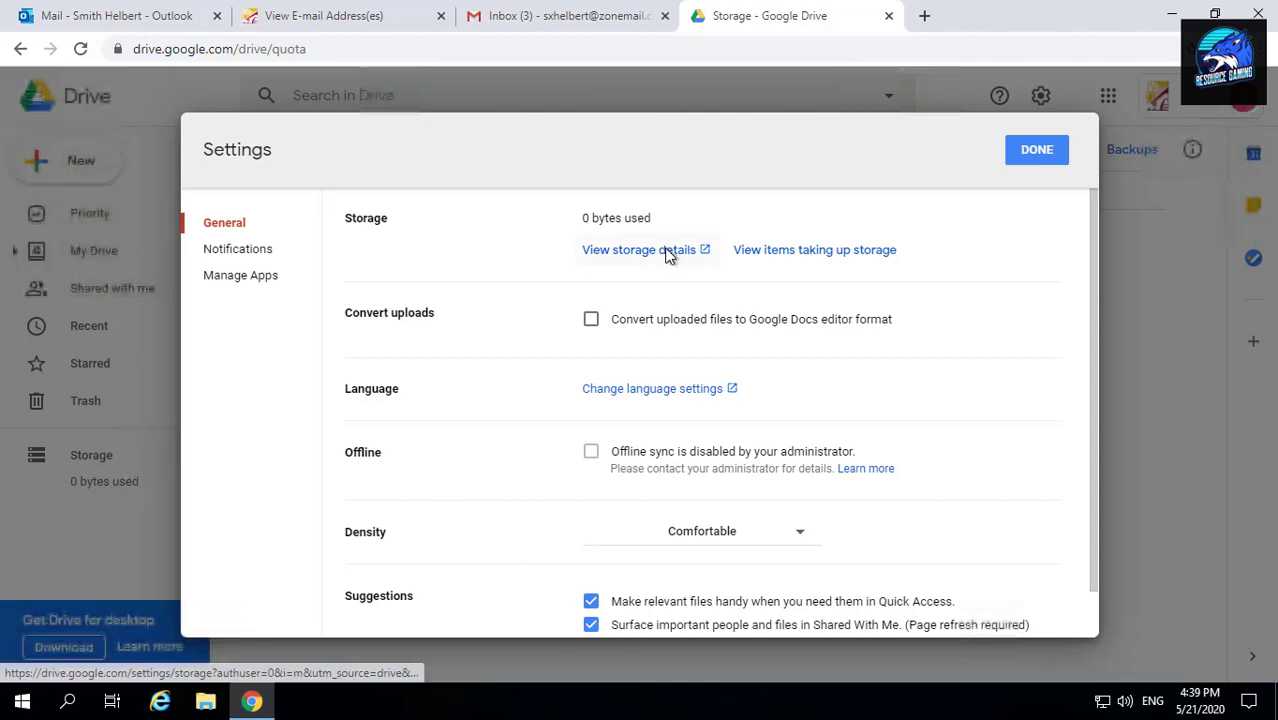
pyautogui.click(670, 252)
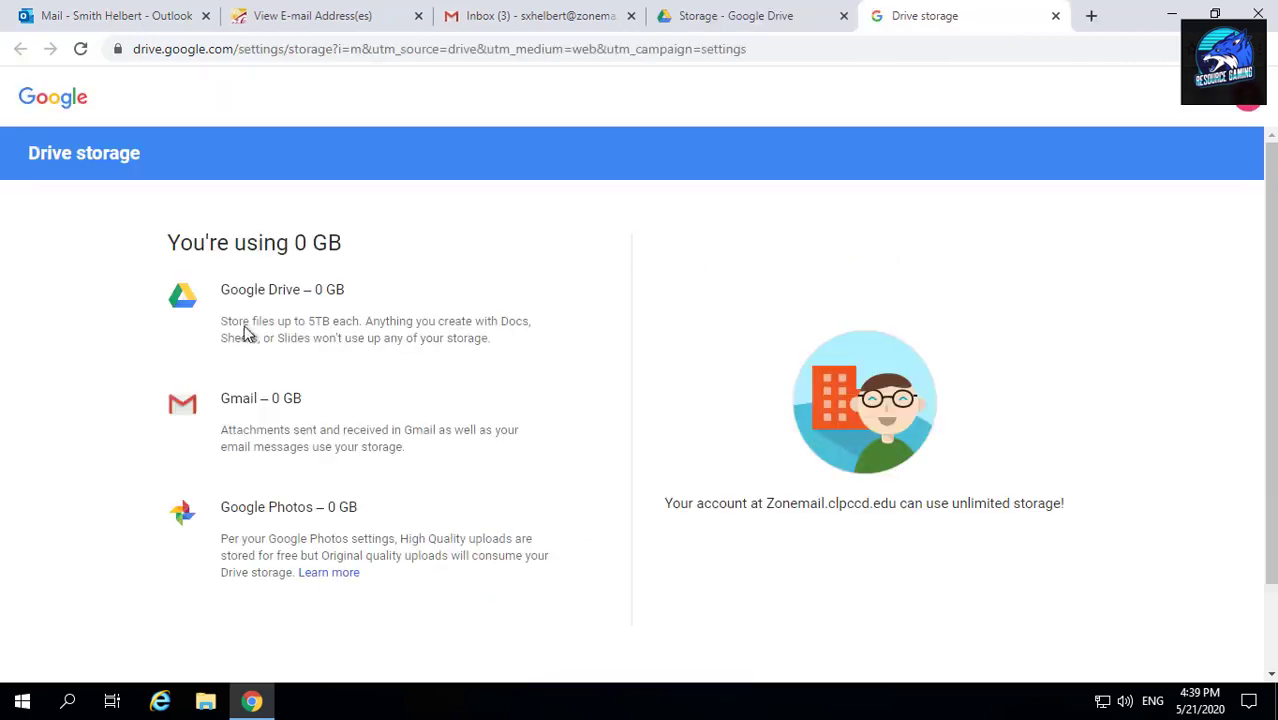
pyautogui.tripleClick(308, 337)
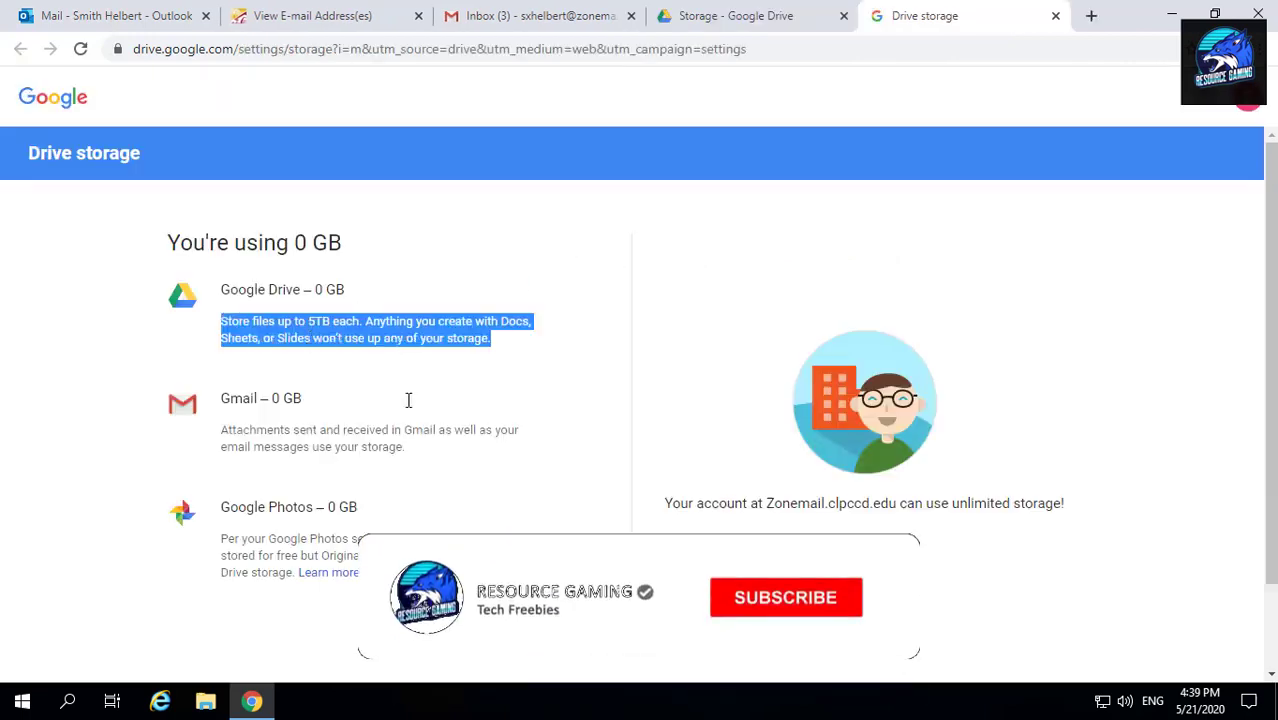
pyautogui.click(400, 330)
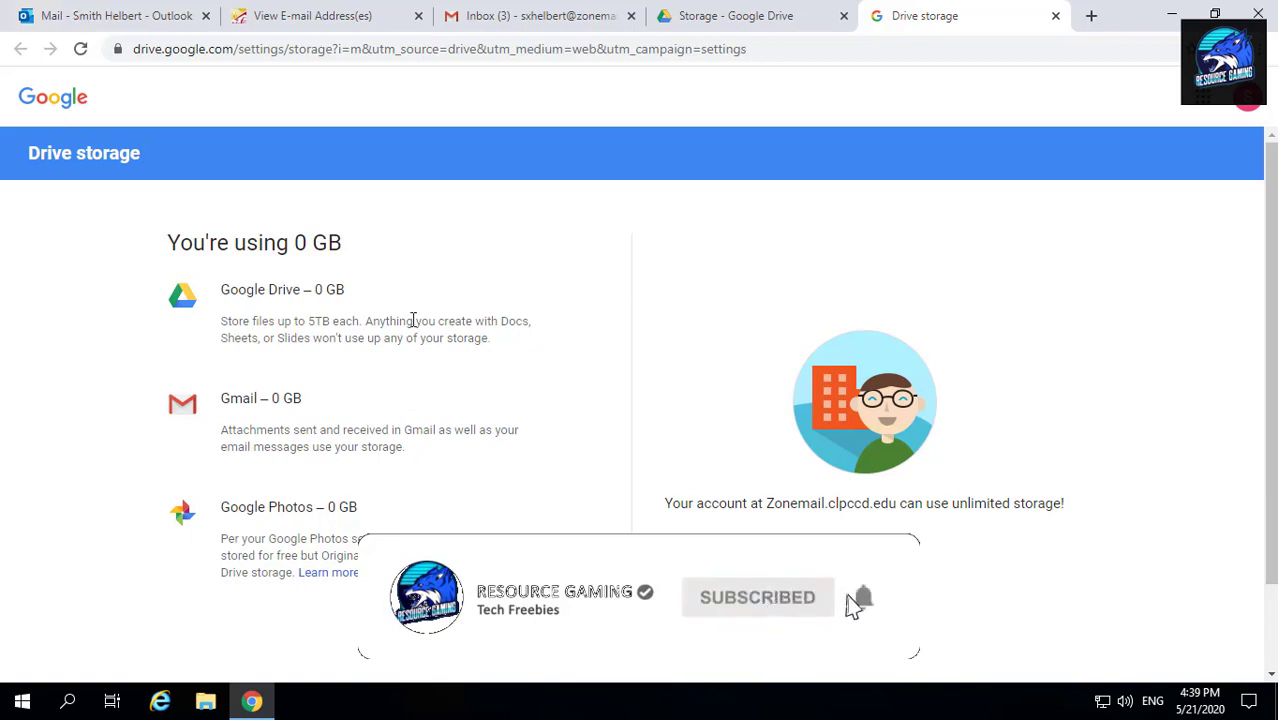